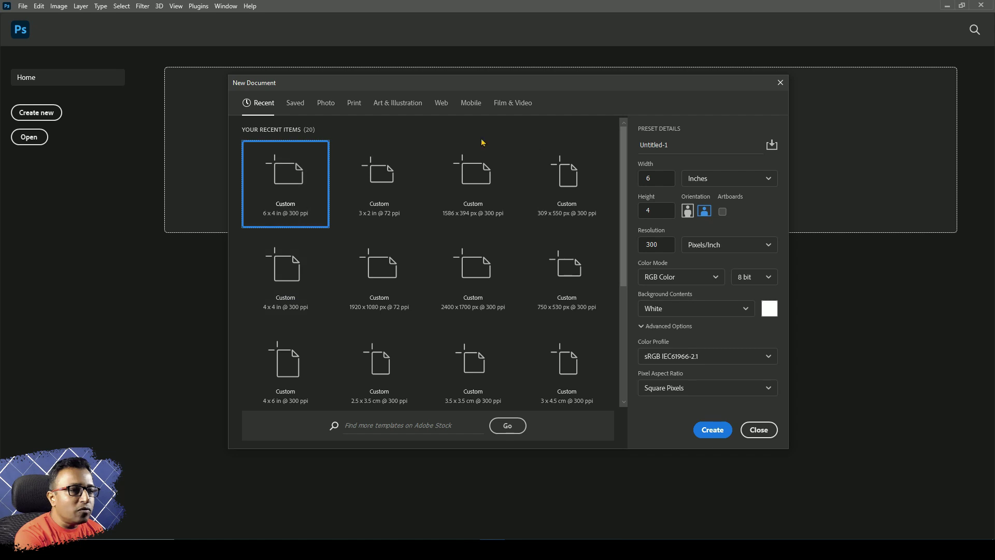
Browse the new-document presets for photo, recent and saved sizes, ending on the recent ones
click(324, 106)
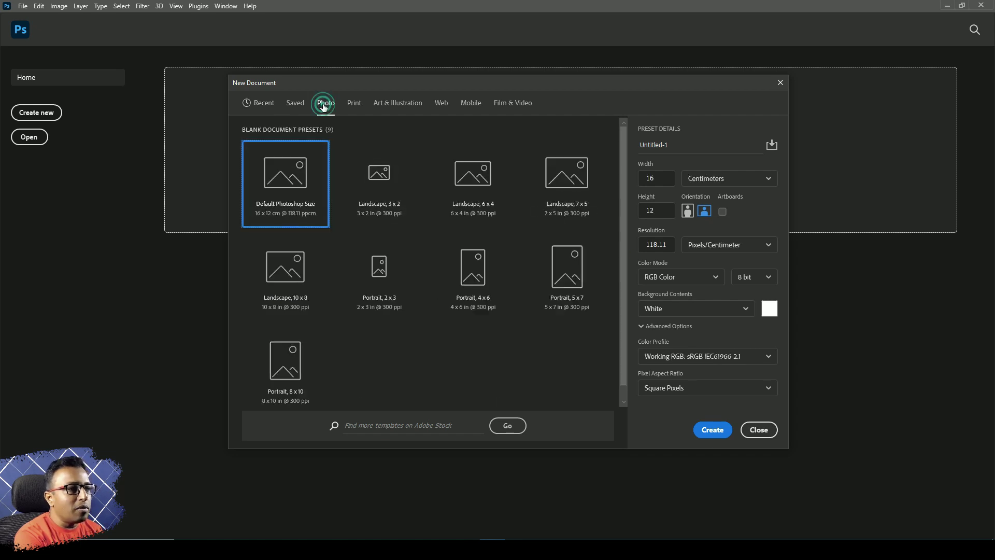
click(261, 106)
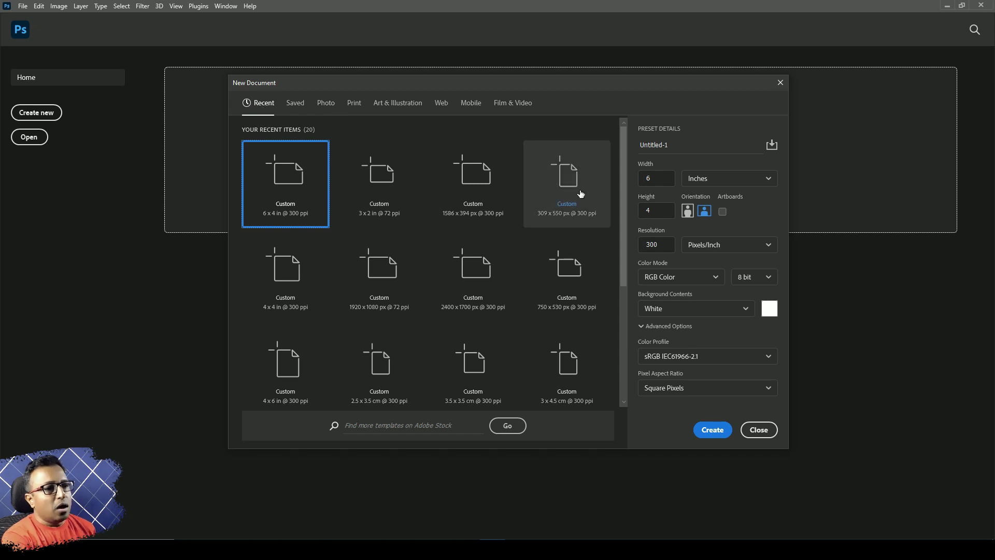
scroll(624, 177, down, 3)
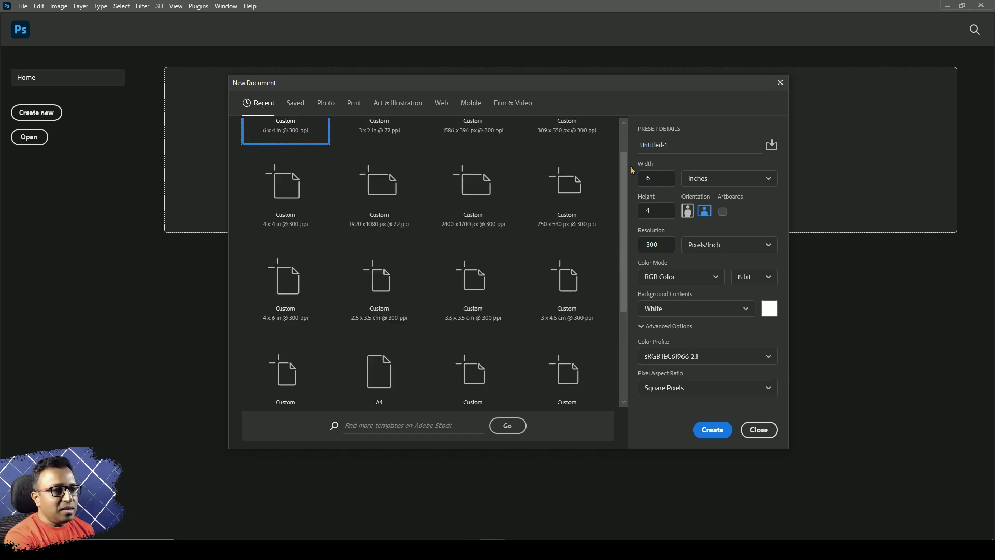
scroll(596, 207, up, 3)
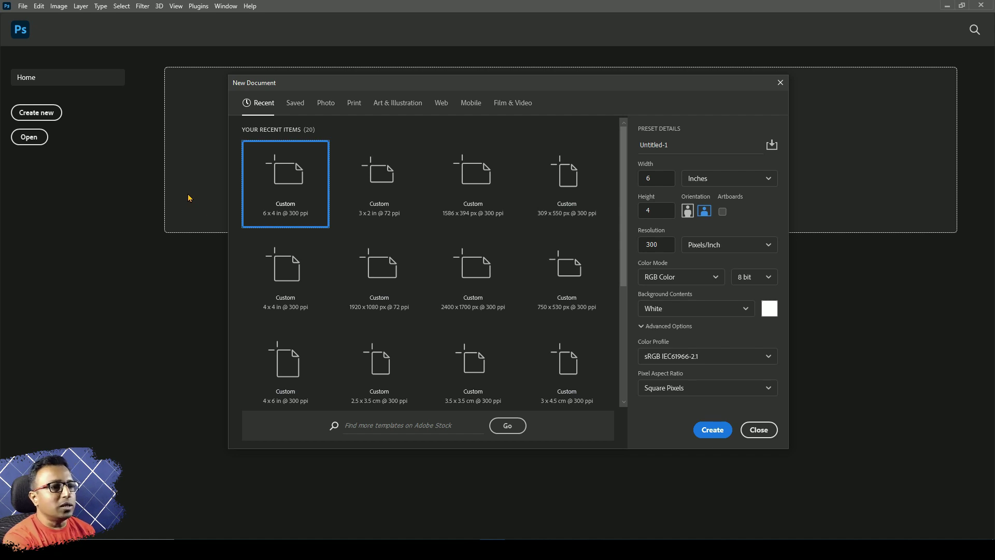
click(295, 103)
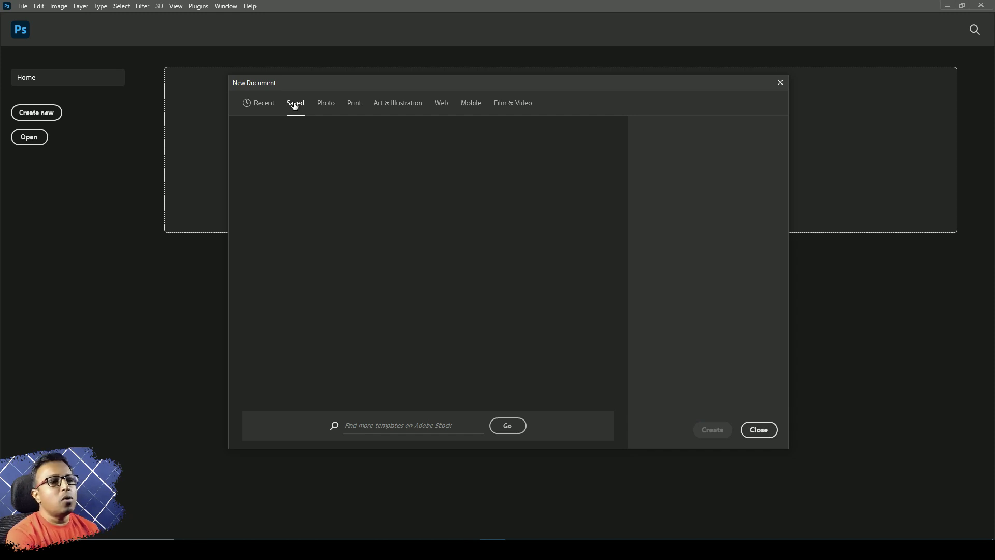
click(264, 104)
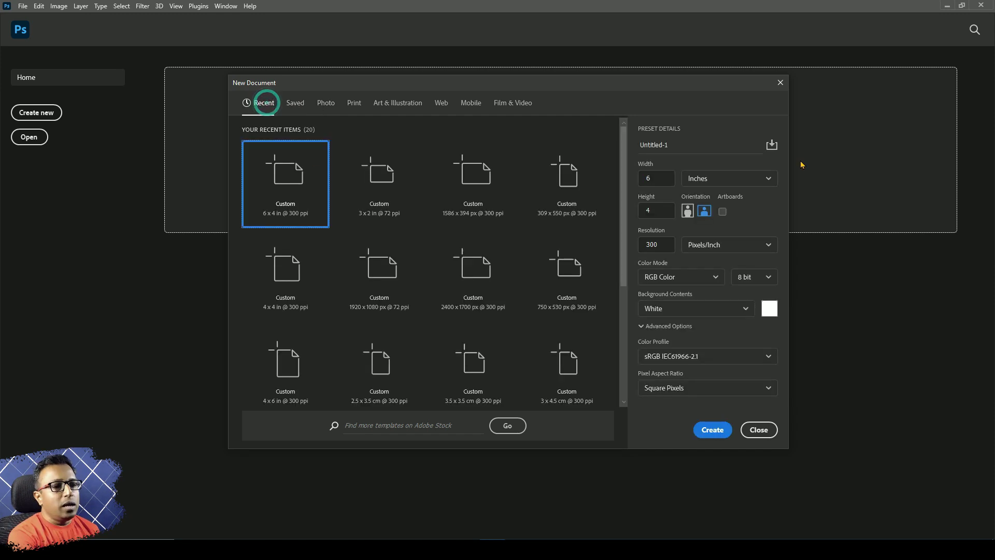
double_click(654, 176)
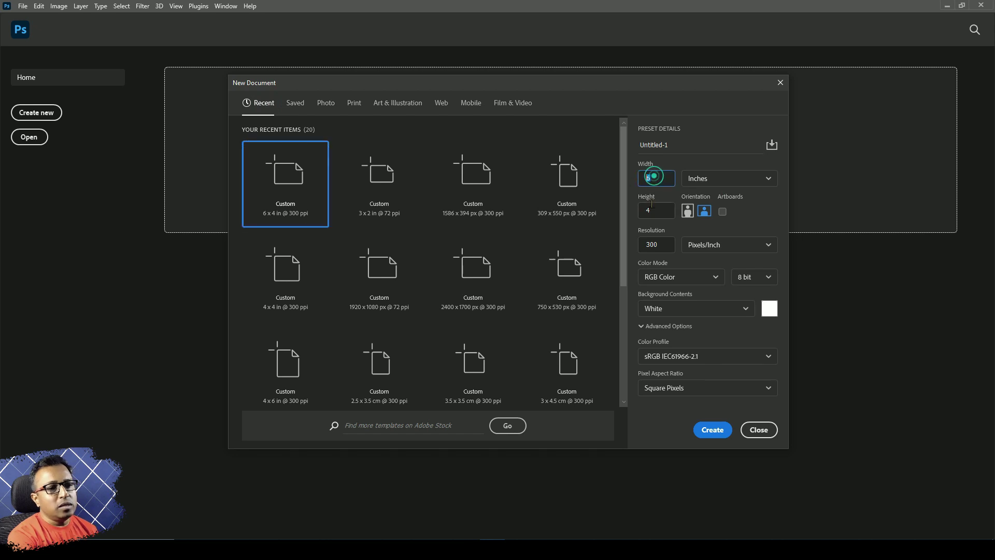
double_click(654, 210)
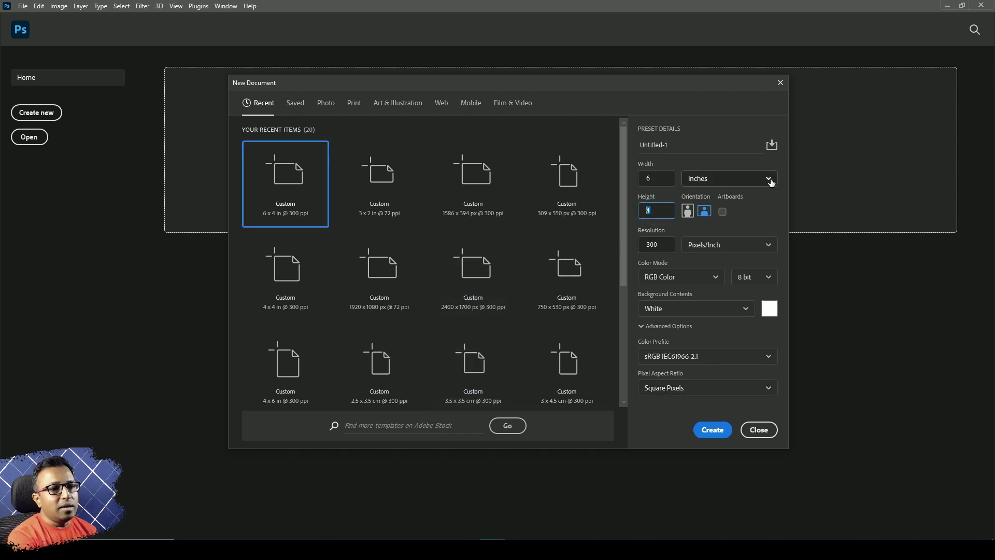
click(772, 144)
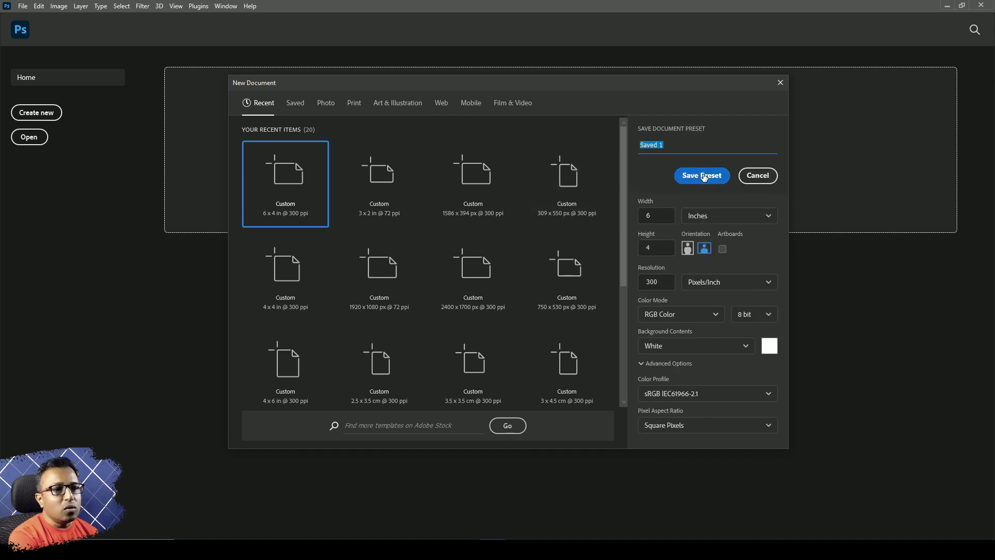
click(766, 176)
Name the new document gtcin and save its 6 x 4 inch, 300 ppi settings as the preset Saved 1
click(684, 144)
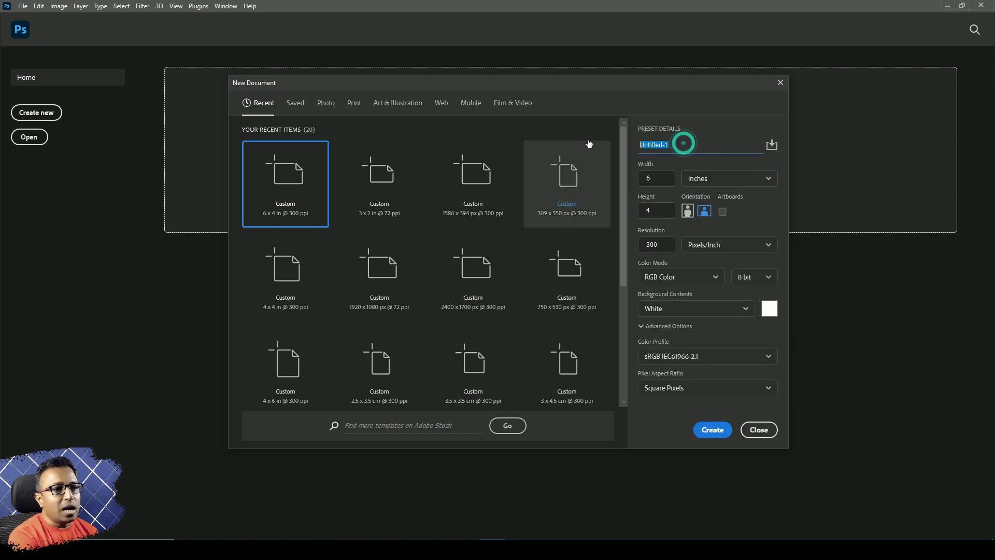
text(gtcin)
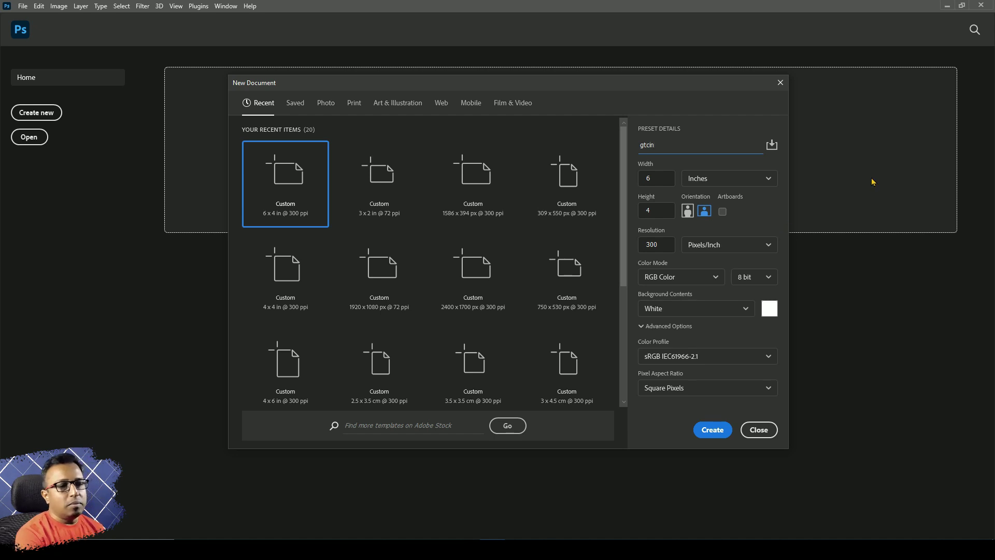
click(772, 145)
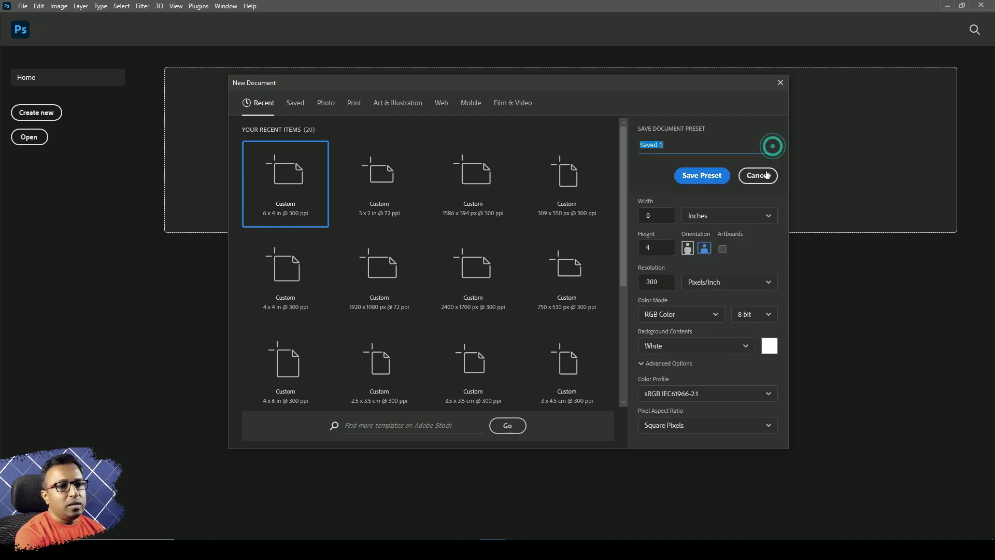
click(695, 177)
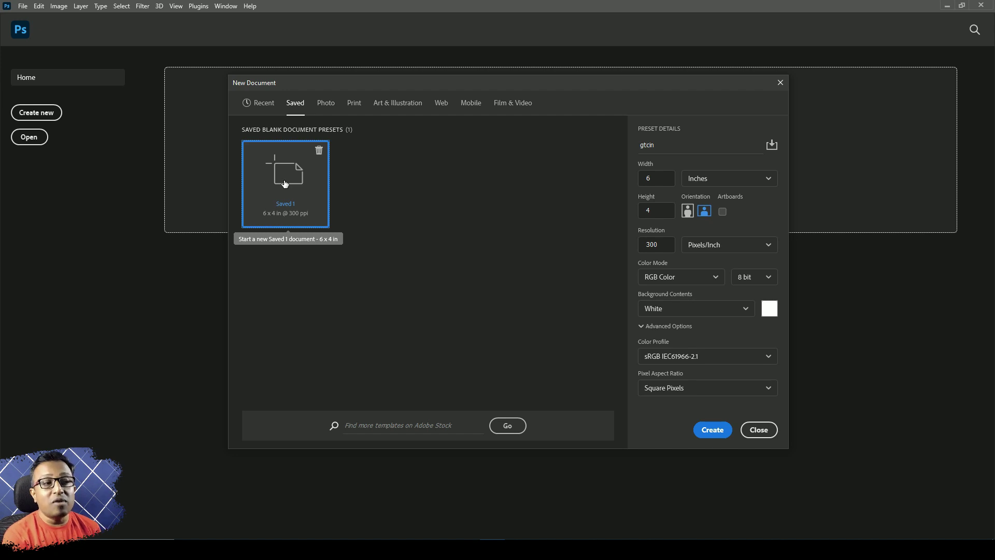
Create a document from the saved 6 x 4 inch, 300 ppi preset and close it again
click(261, 102)
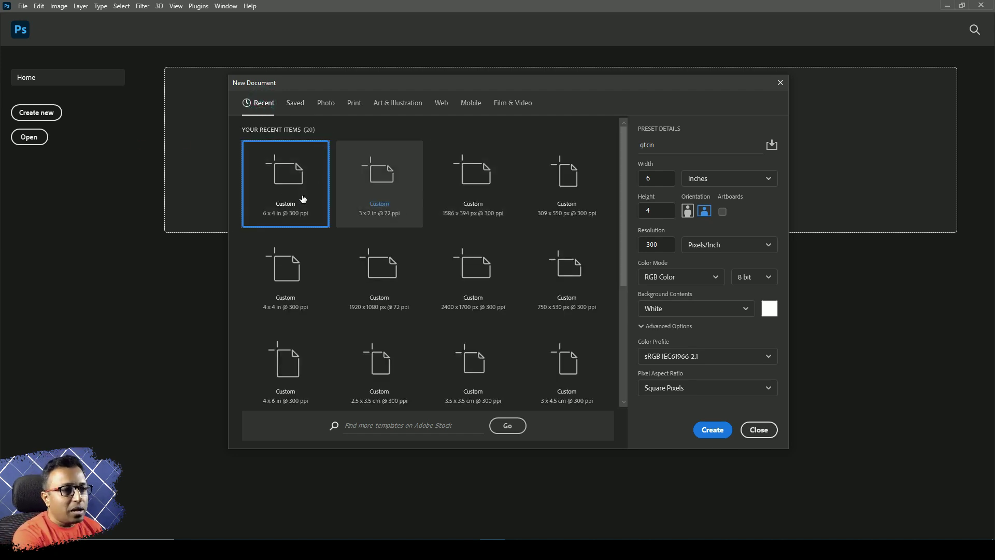
click(304, 181)
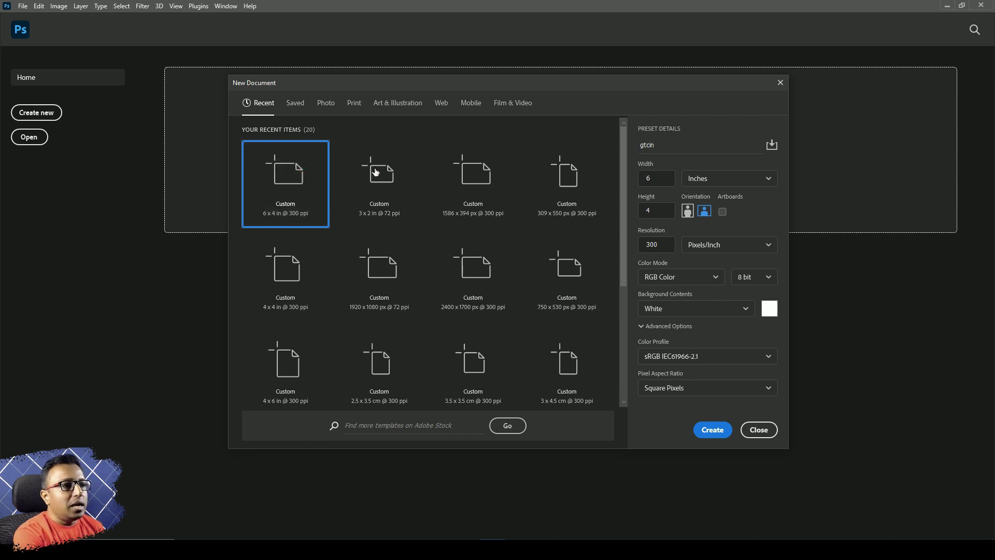
click(294, 103)
double_click(294, 182)
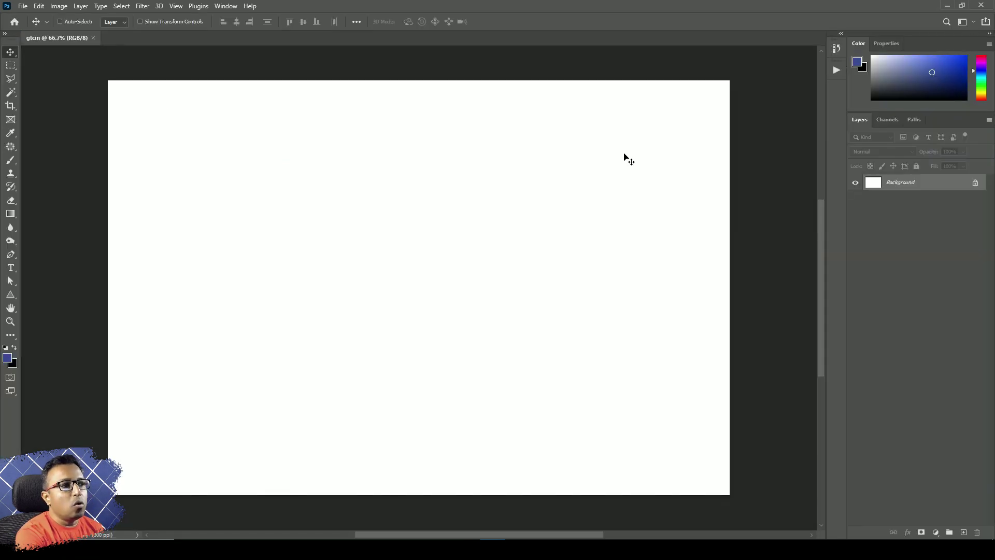
click(94, 38)
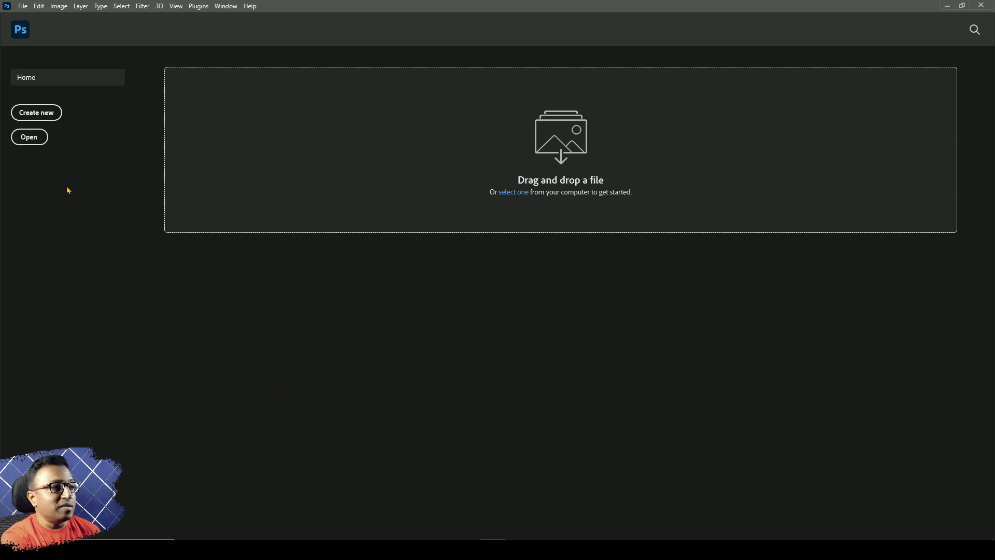
Leave the home screen for the workspace, and switch the tool strip to two columns and back to one
click(24, 31)
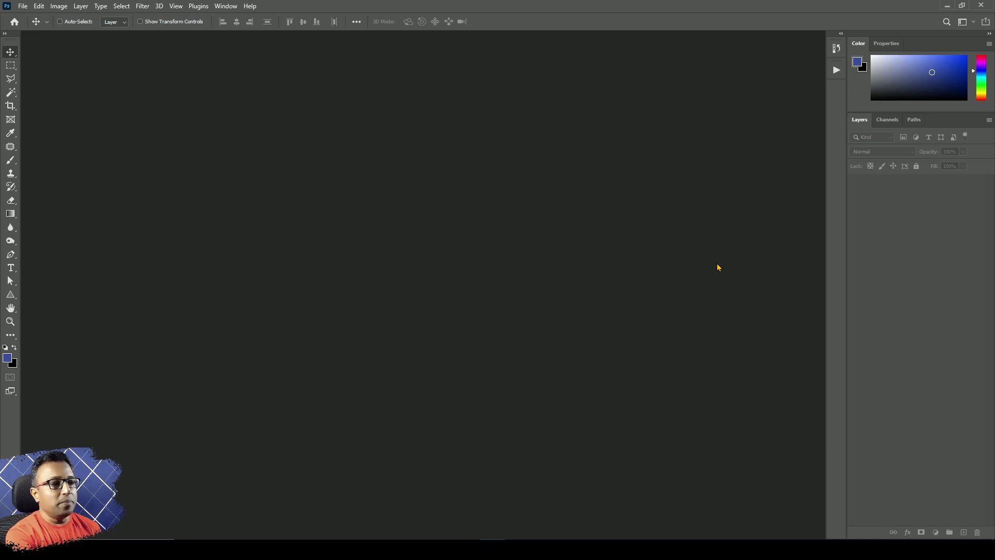
click(5, 34)
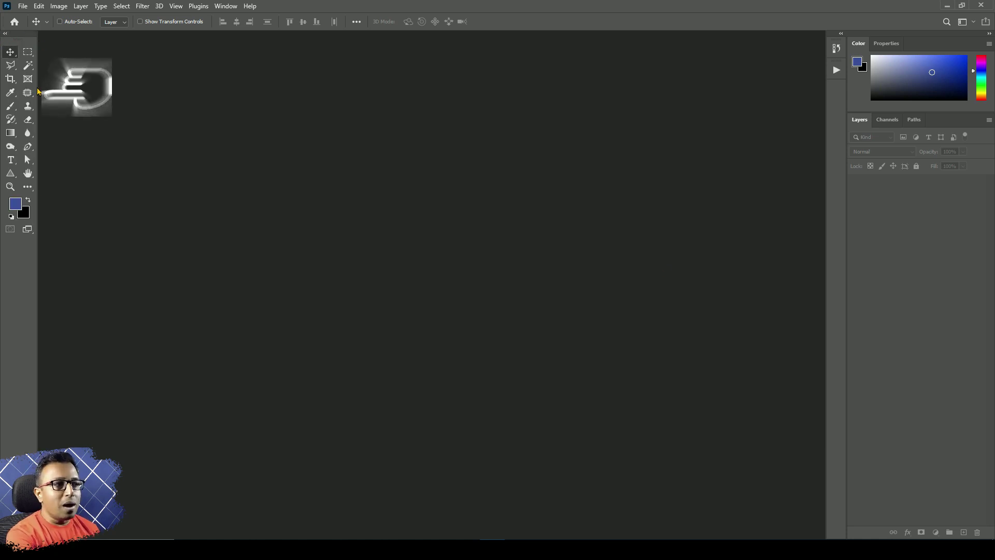
click(5, 33)
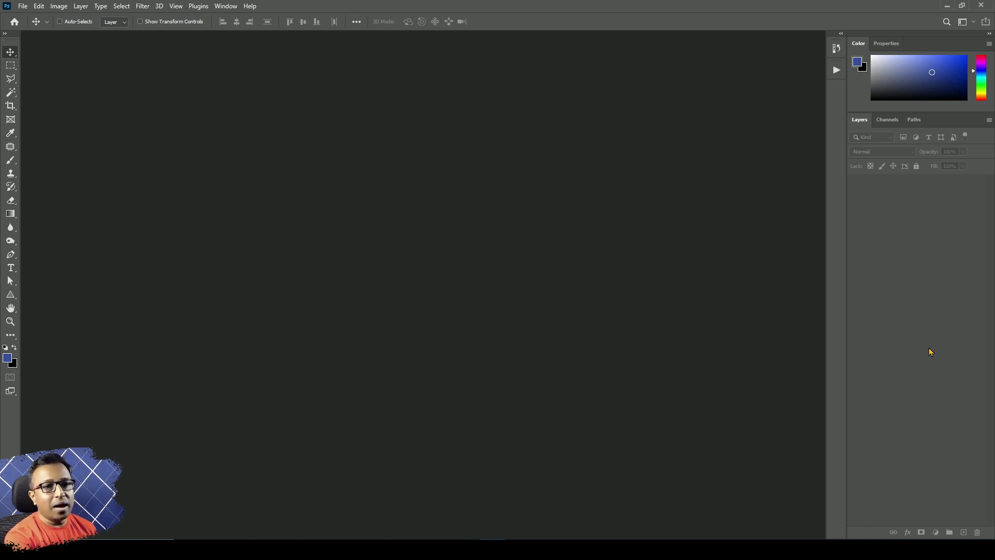
Reset the Essentials workspace and make the Color panel taller
click(973, 22)
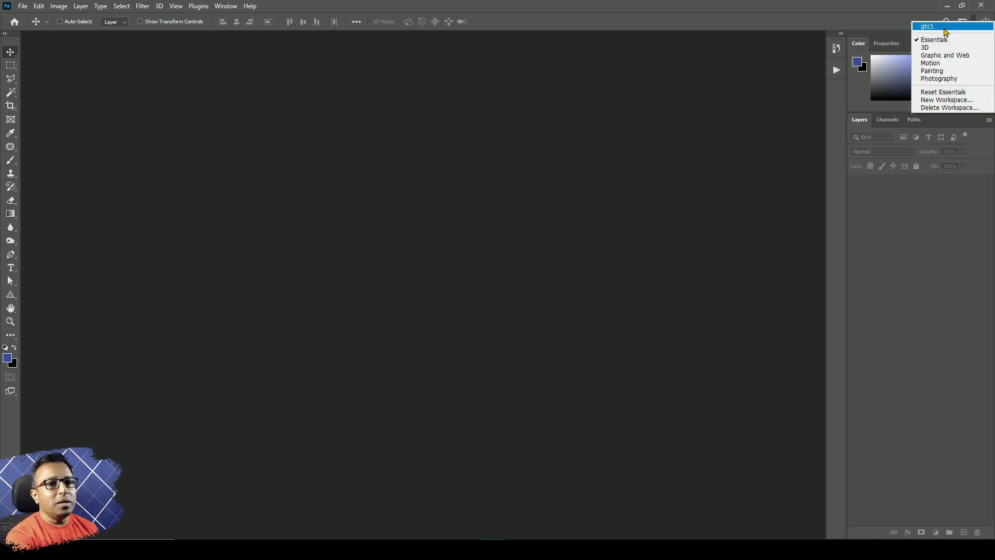
click(944, 92)
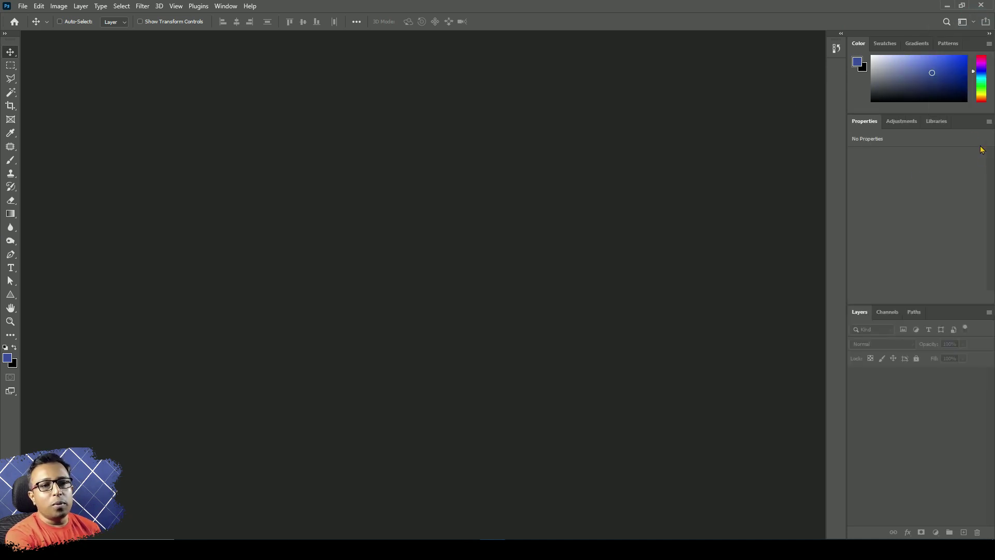
drag(950, 114, 950, 164)
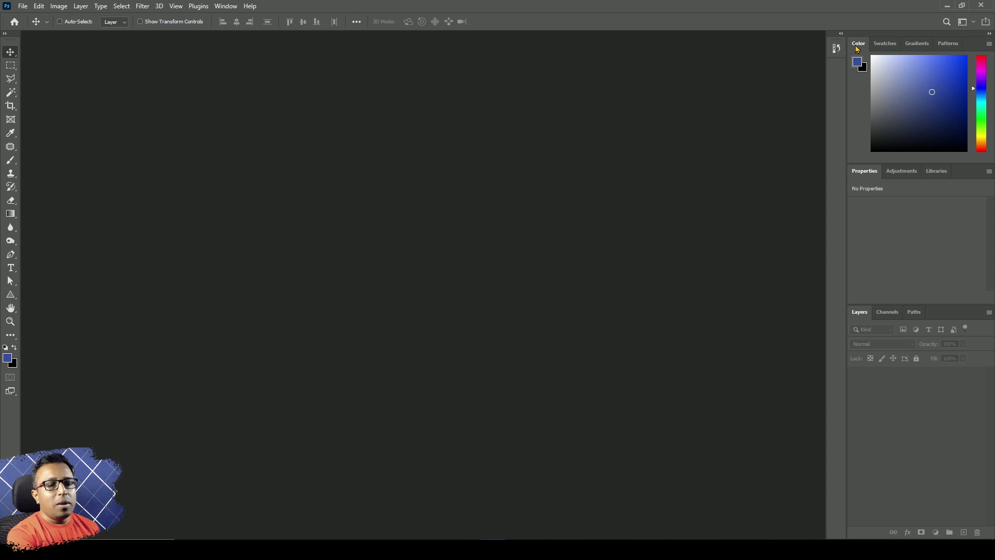
Examine the Swatches, Gradients and Patterns grouped with the Color panel, and return to Color
click(891, 48)
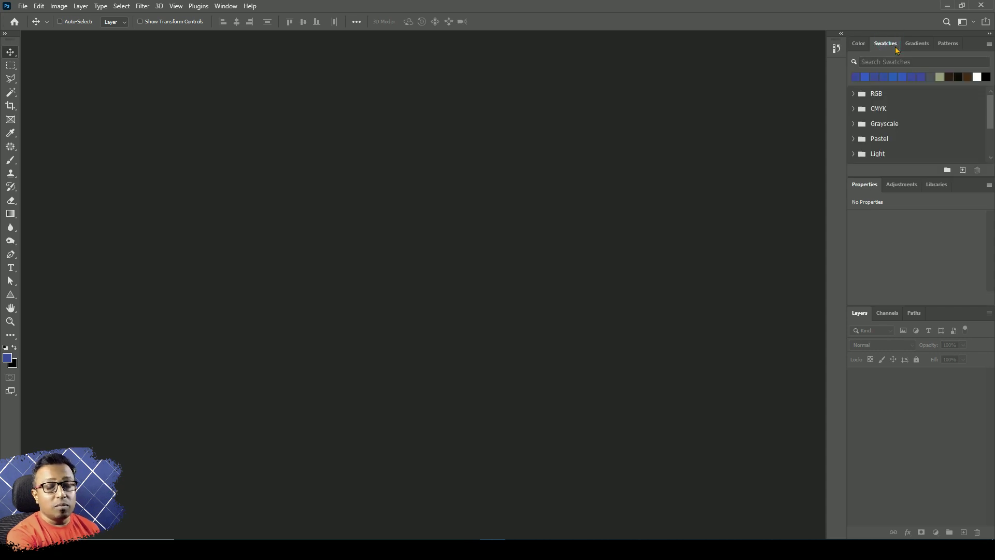
click(917, 45)
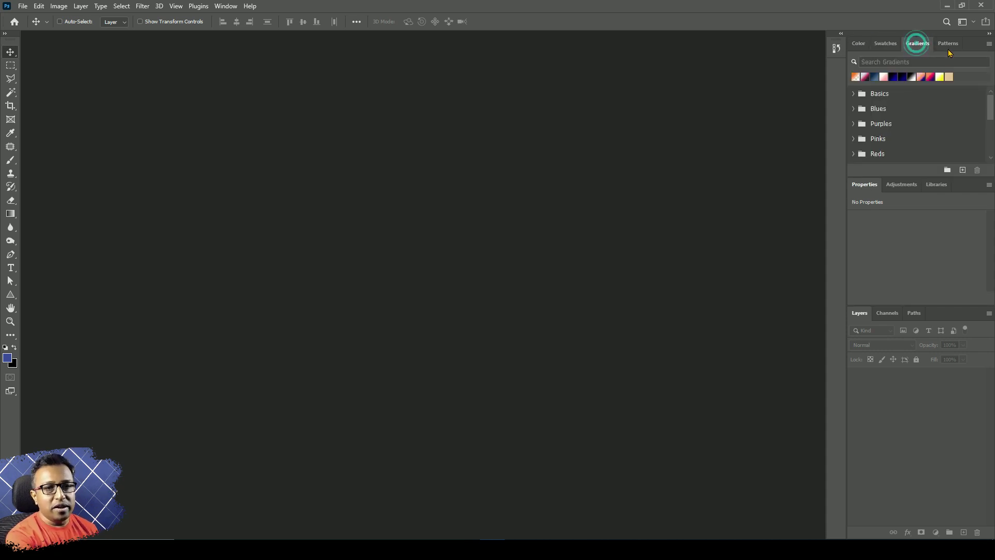
click(949, 46)
click(858, 44)
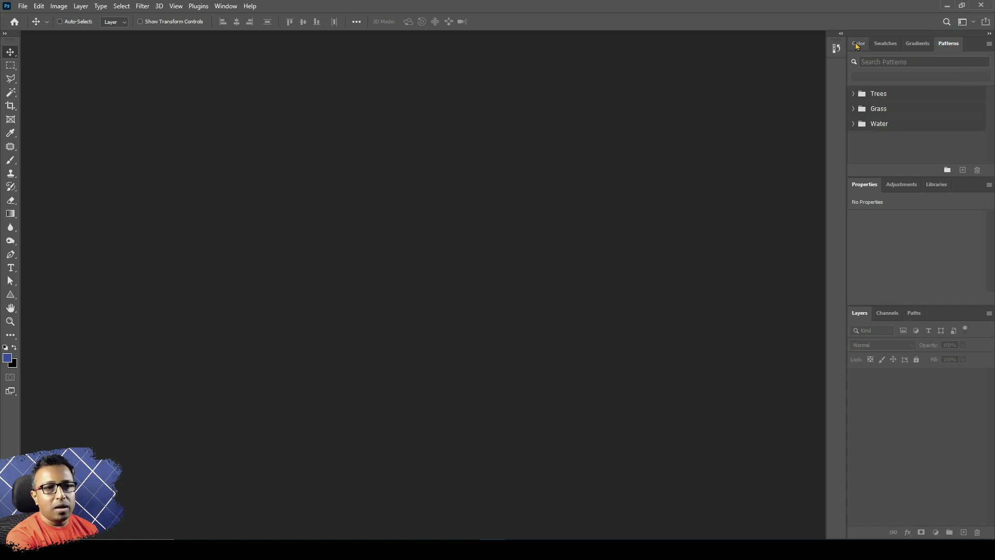
click(884, 44)
click(916, 44)
click(948, 44)
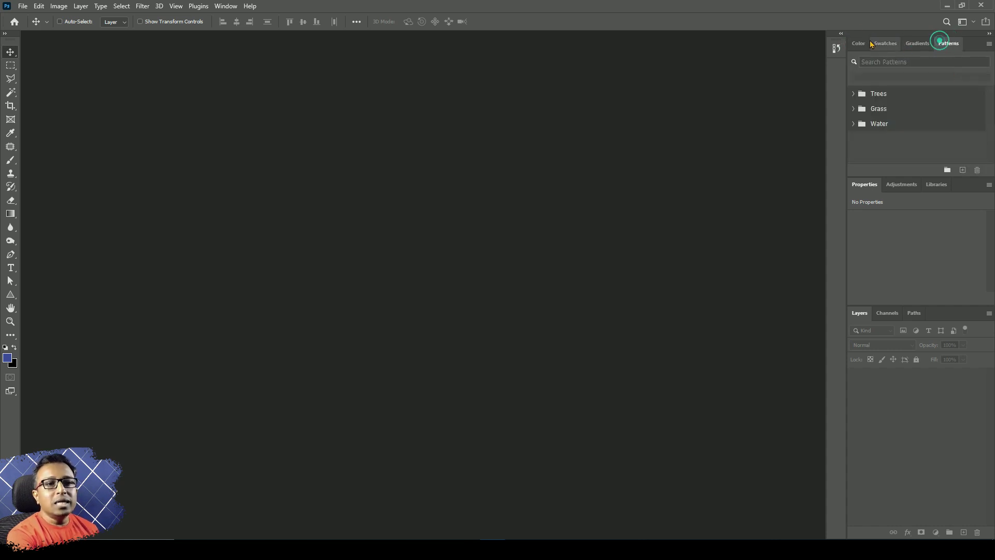
click(858, 43)
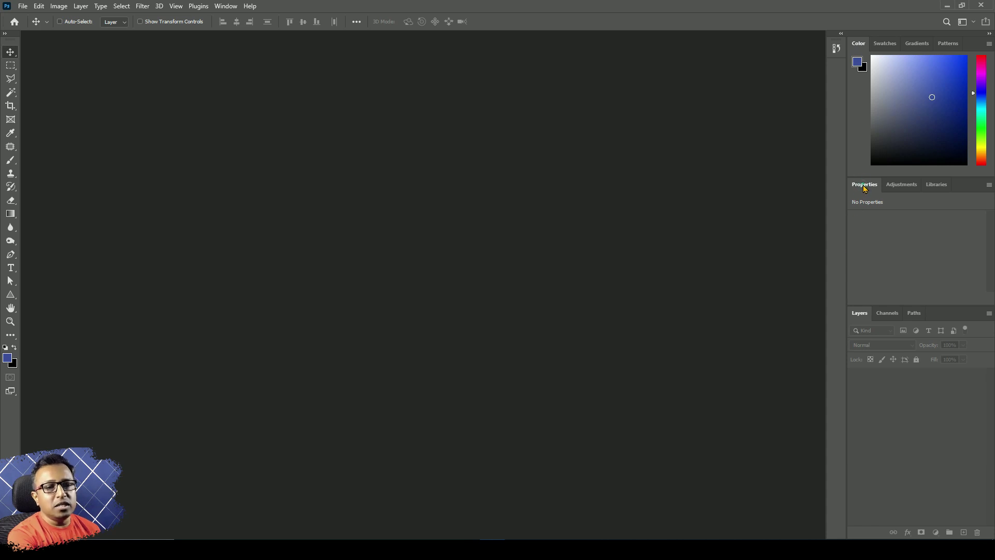
Examine the Adjustments and Libraries grouped with the Properties panel, and return to Properties
click(897, 185)
click(934, 187)
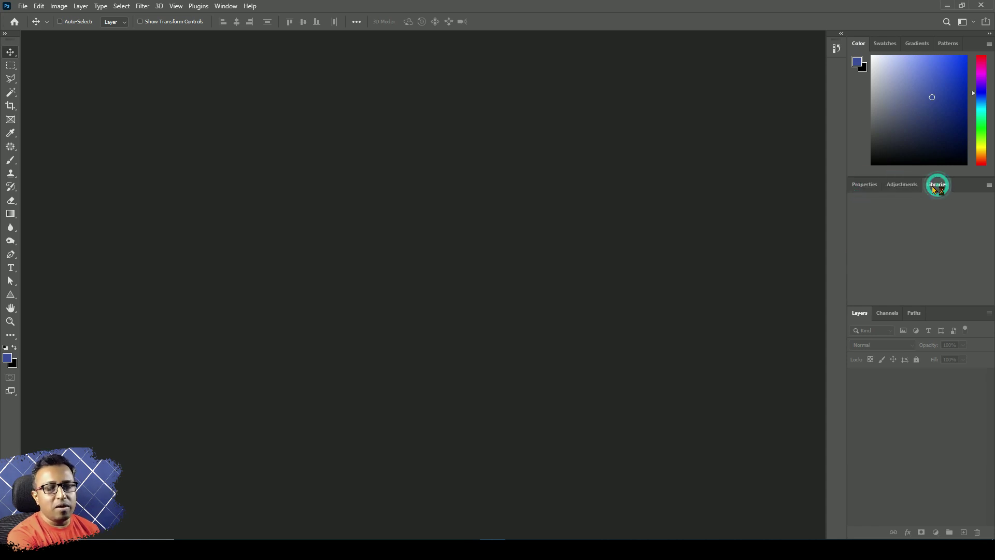
click(905, 186)
click(870, 187)
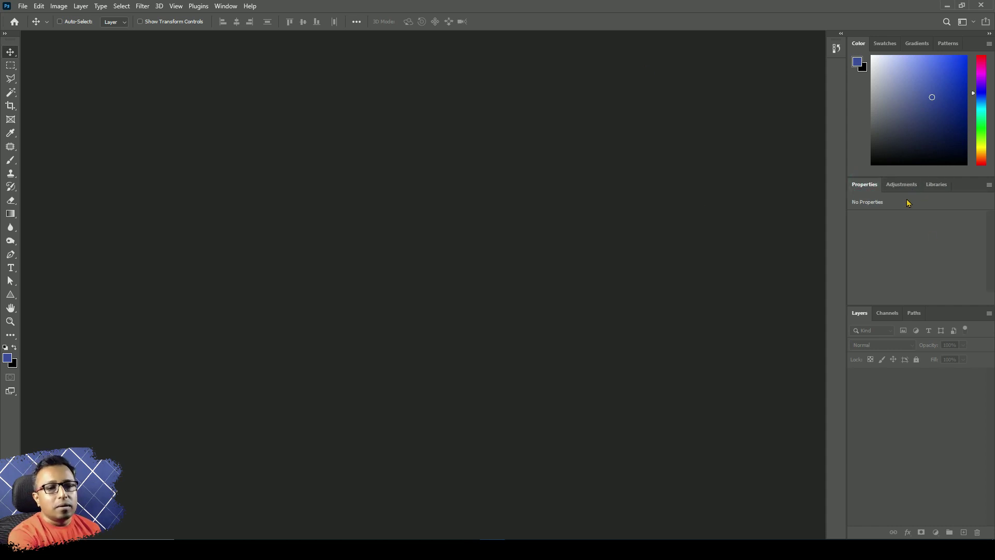
Detach the Adjustments and Libraries panels from the Properties group and close both
drag(904, 185, 469, 171)
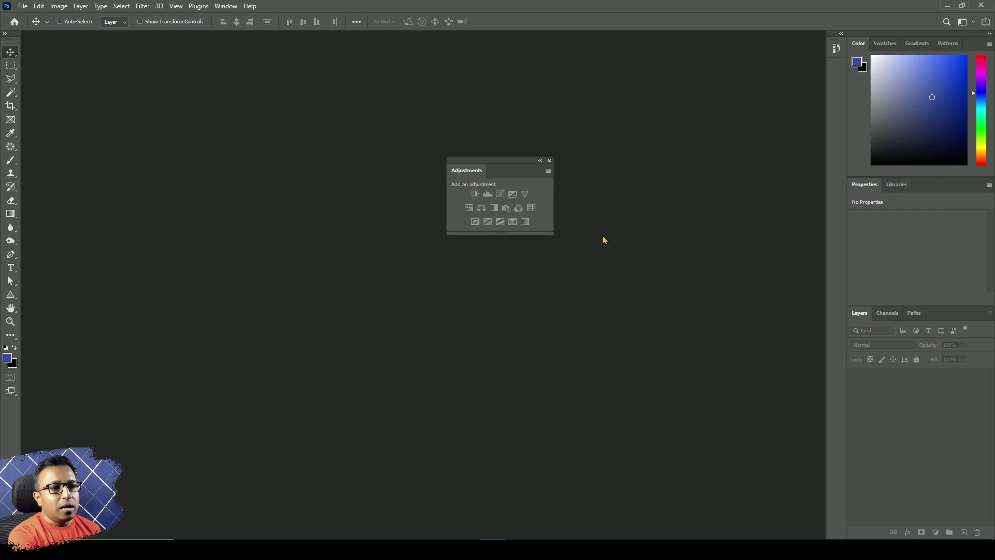
click(550, 161)
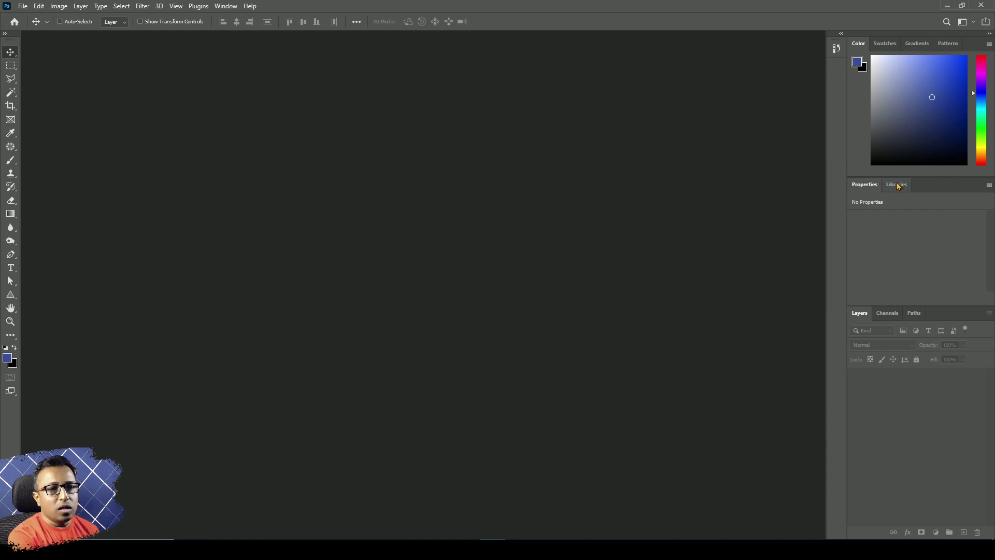
drag(895, 185, 589, 216)
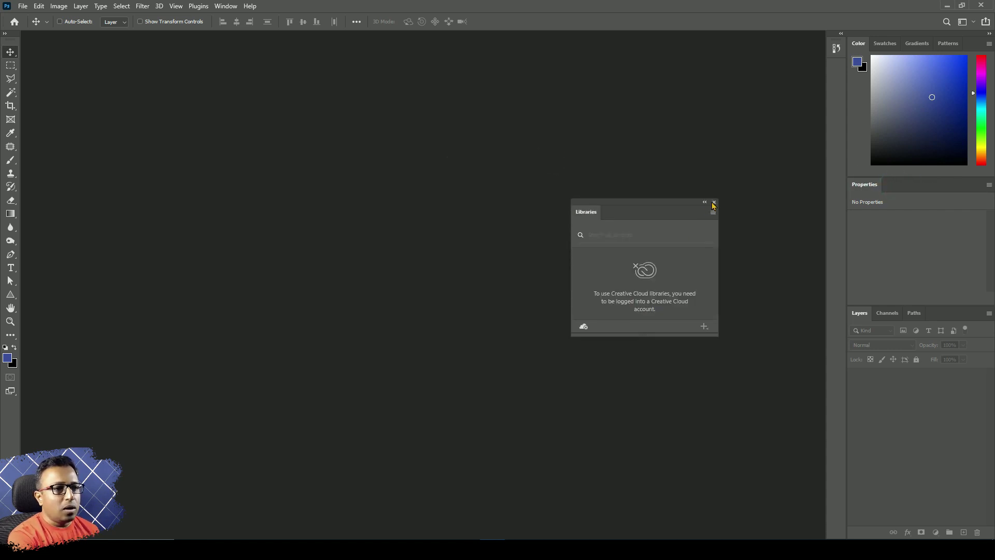
click(714, 201)
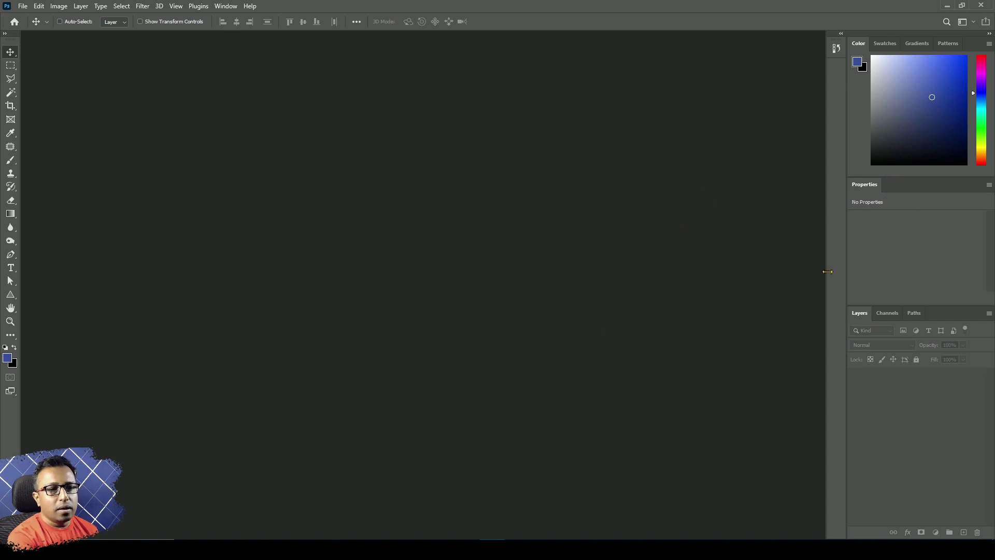
Examine the Channels and Paths grouped with the Layers panel, and return to Layers
click(887, 313)
click(913, 313)
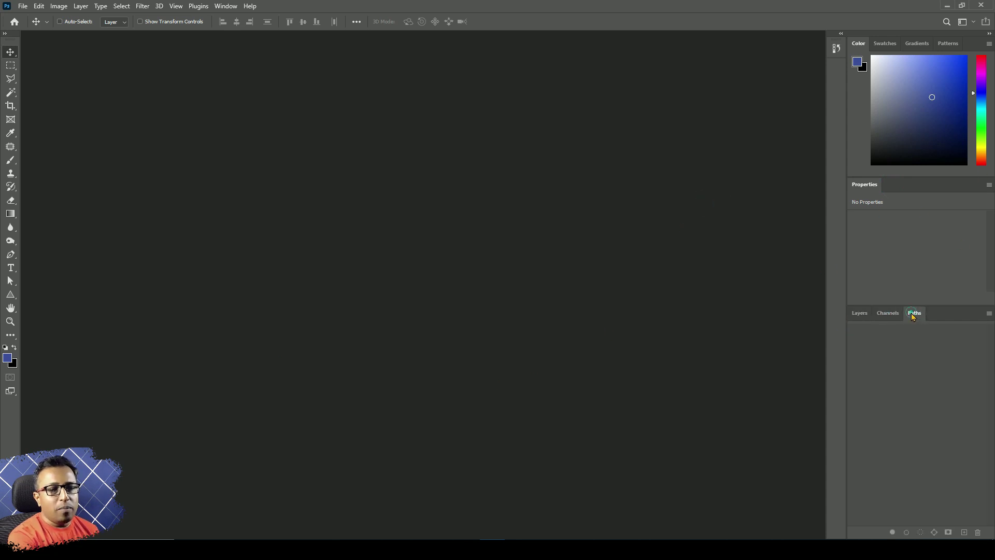
click(860, 313)
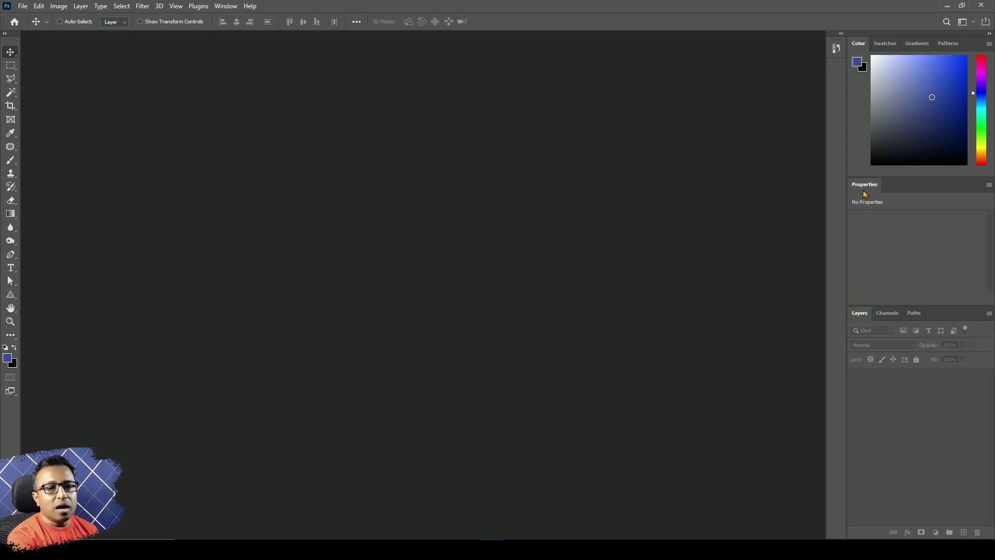
Dock the Properties panel as an icon beneath History, and detach the Swatches, Gradients and Patterns panels from the Color group
drag(863, 187, 840, 73)
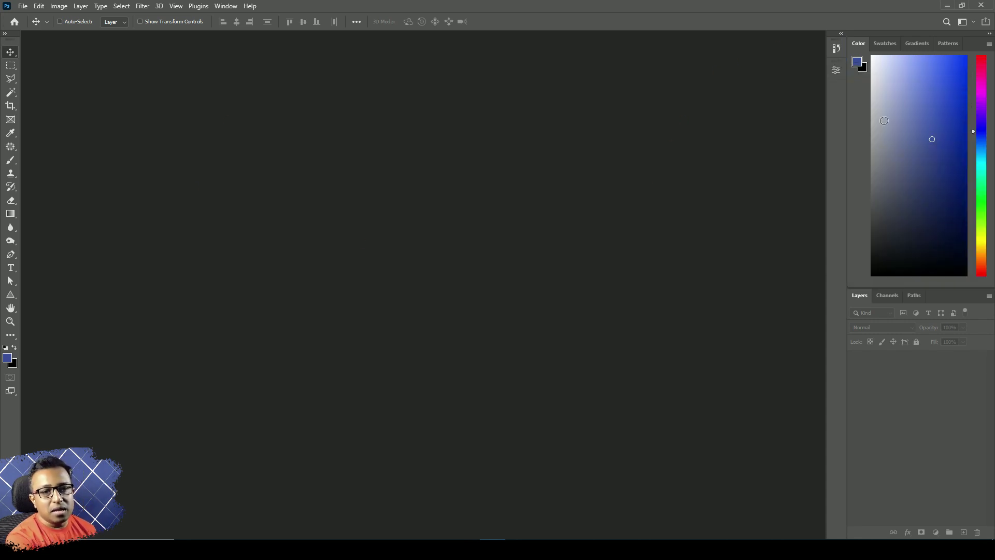
click(888, 44)
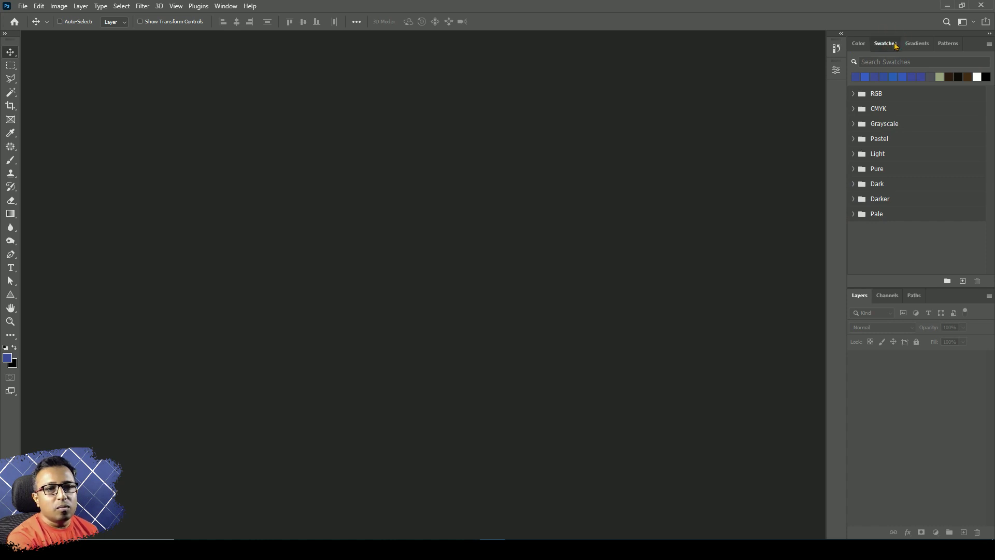
drag(896, 47, 543, 80)
drag(887, 44, 333, 94)
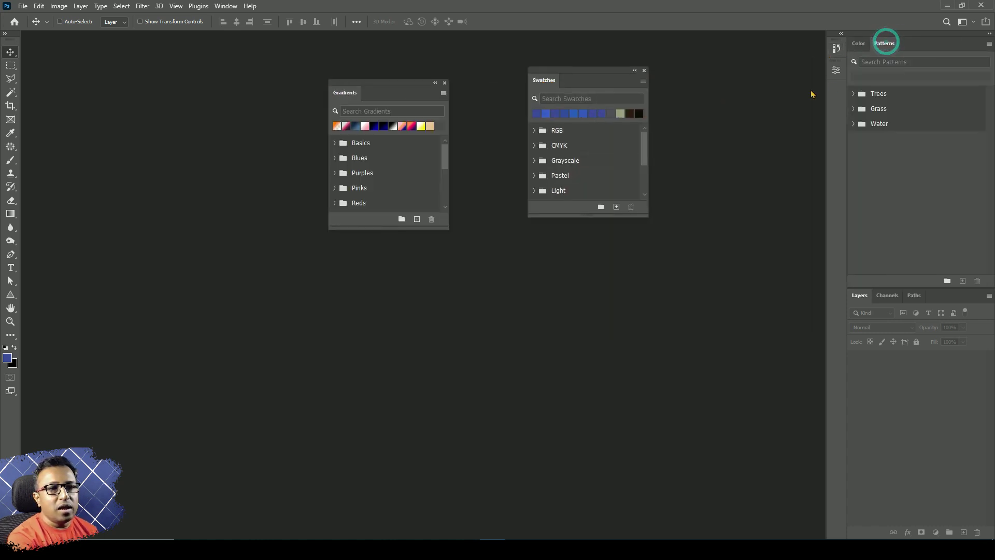
drag(884, 43, 694, 116)
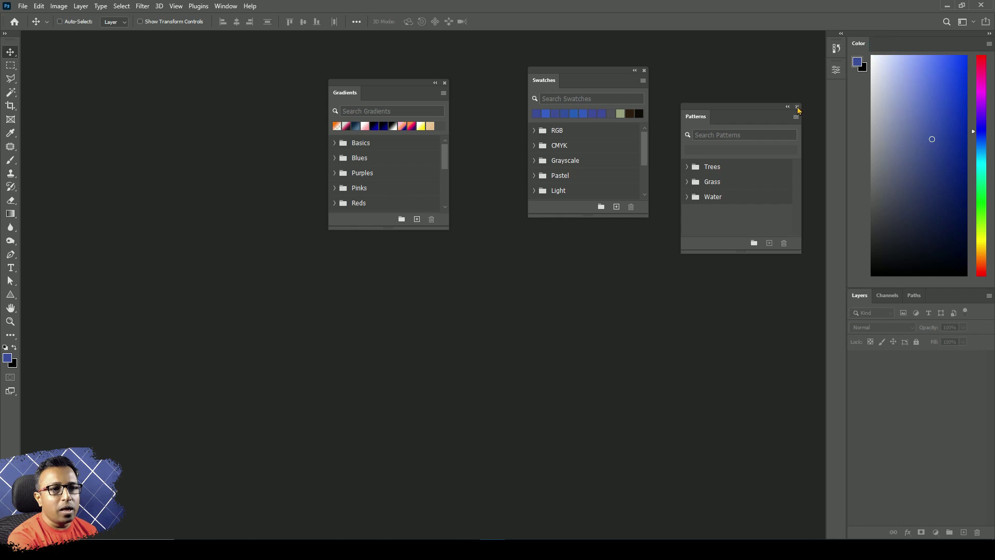
Close the floating Patterns, Swatches and Gradients panels, and shorten the Color panel to give Layers more height
click(797, 106)
click(644, 70)
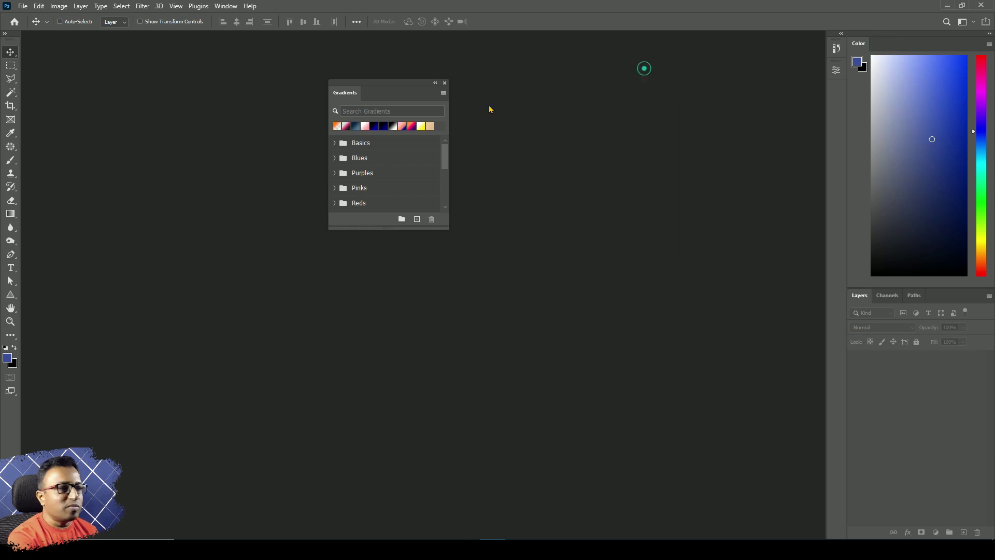
click(445, 83)
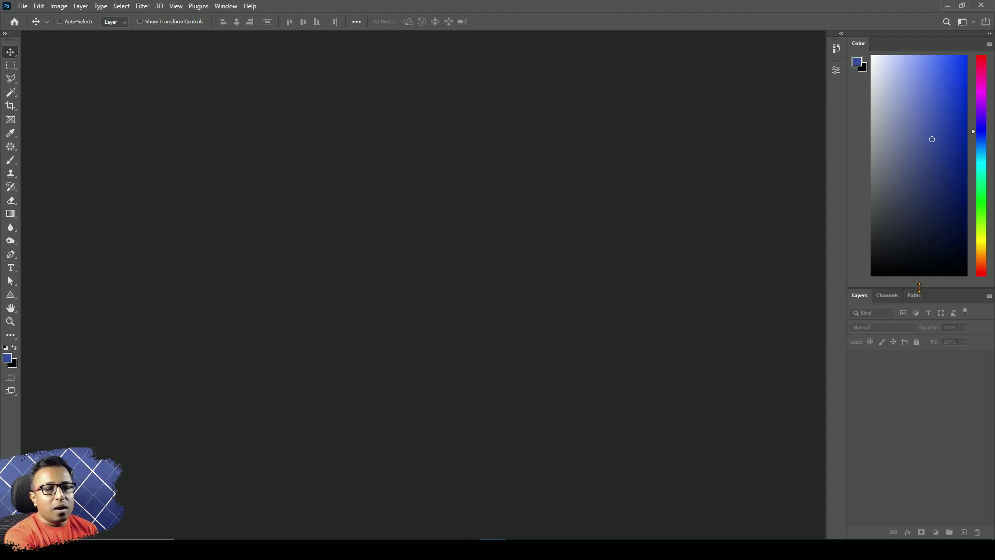
drag(919, 288, 917, 142)
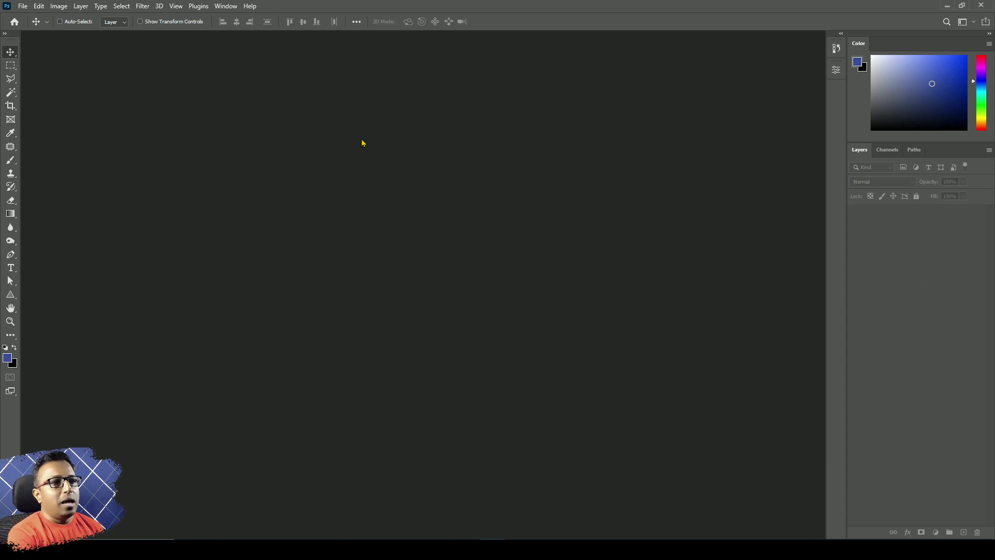
Save the current layout as a new workspace named minimal, capturing Keyboard Shortcuts, Menus and Toolbar
click(227, 6)
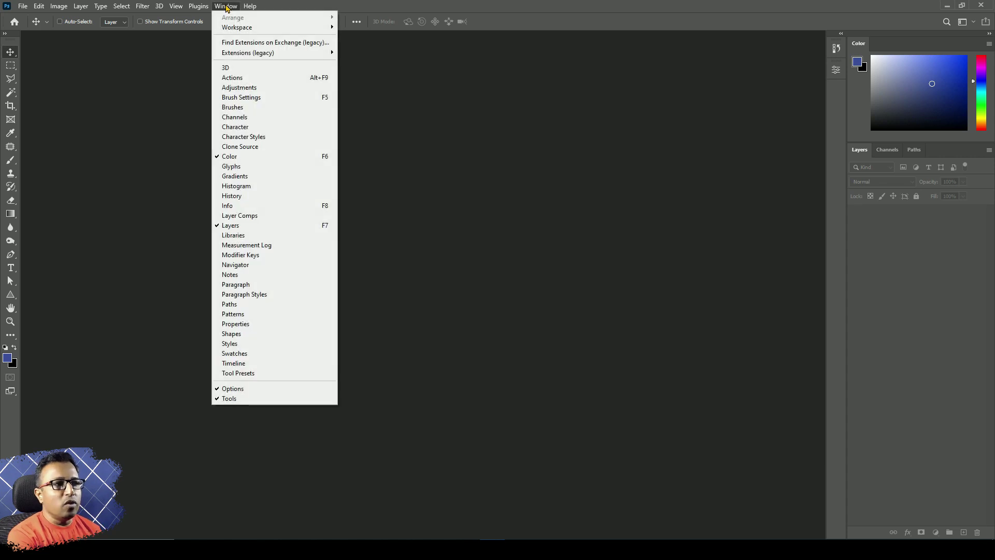
click(264, 27)
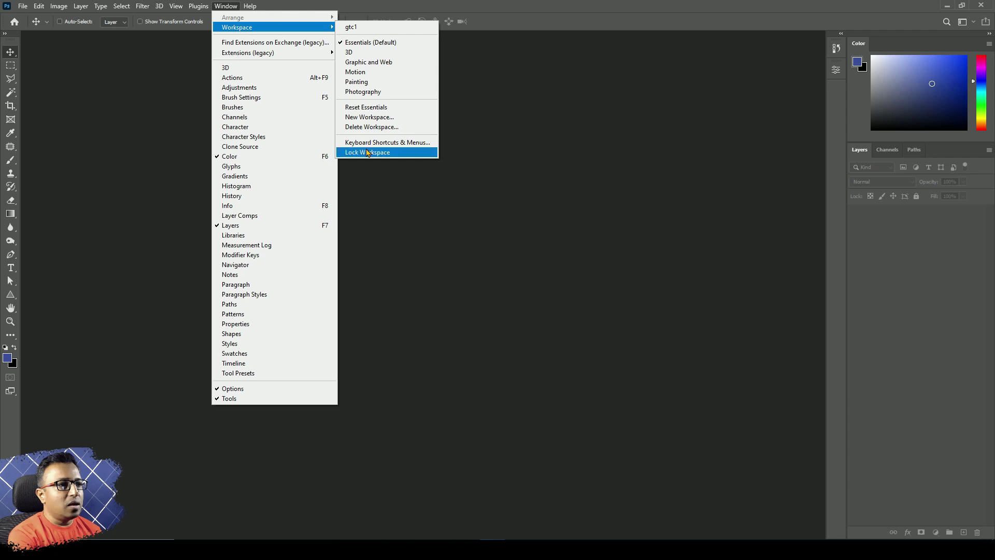
click(368, 120)
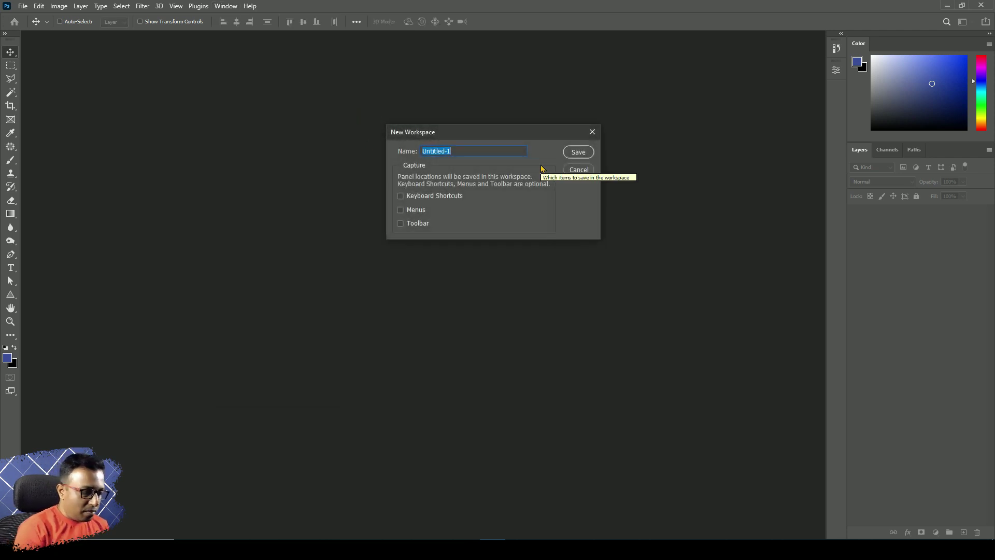
text(minimal)
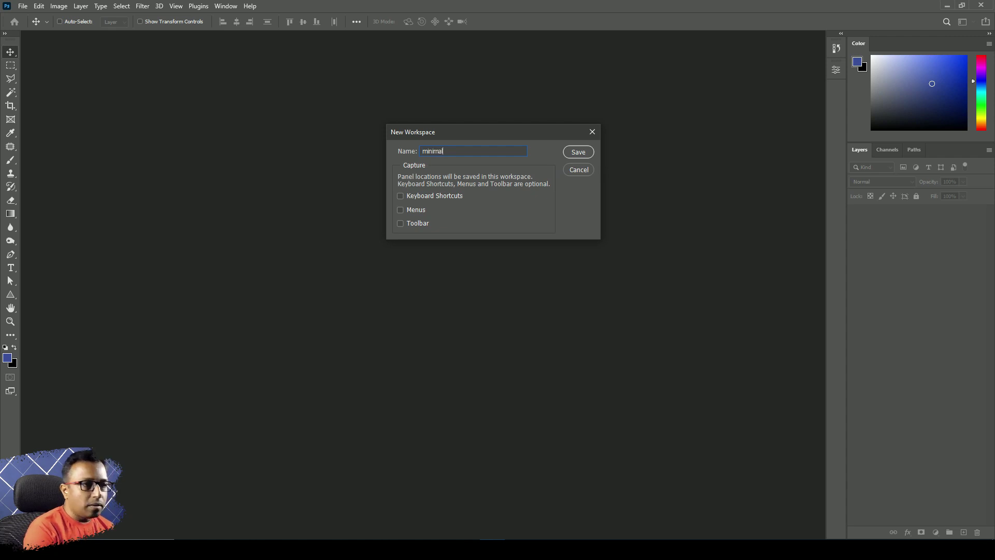
click(428, 199)
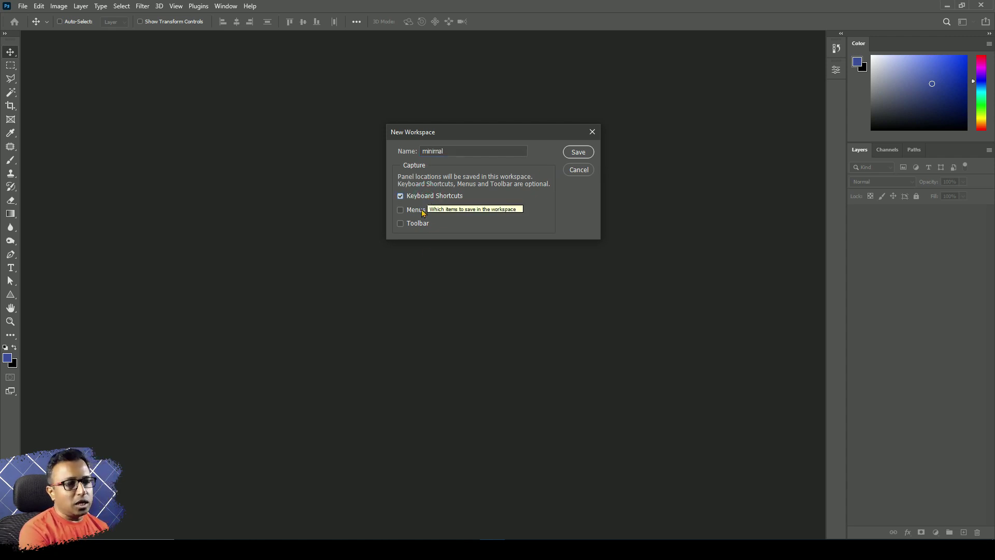
click(421, 210)
click(417, 222)
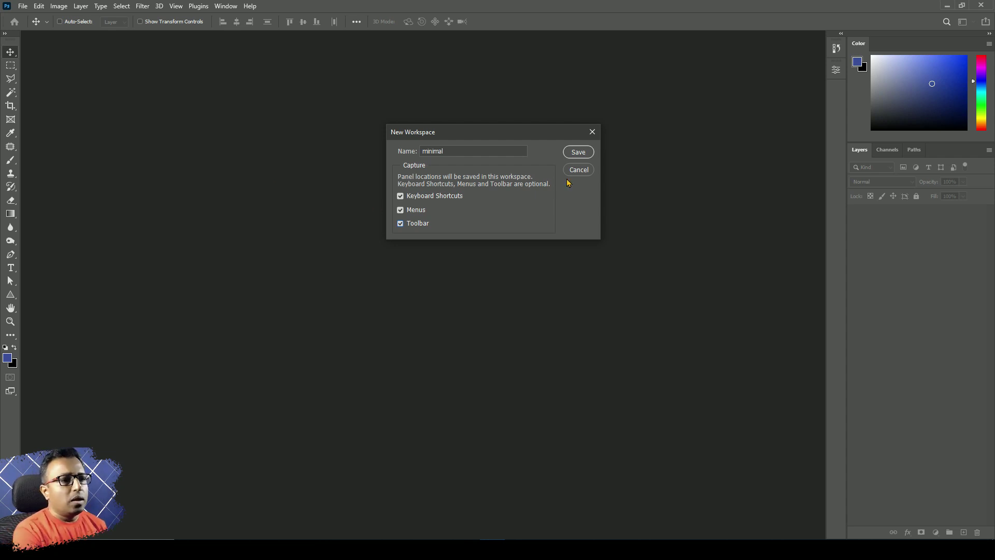
click(578, 153)
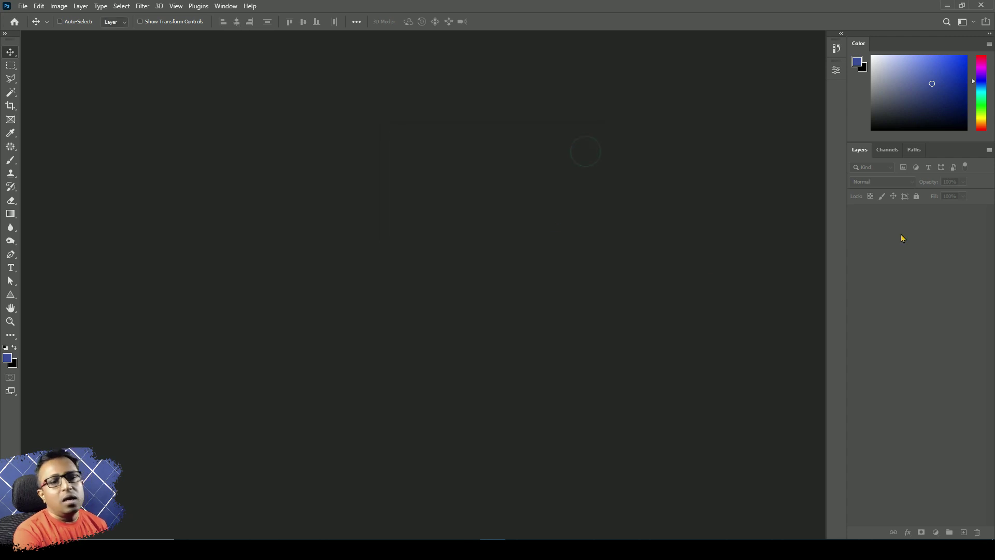
Scatter the Layers, Channels, Paths and Color panels and the History and Properties icons as floating panels over the work area
drag(855, 151, 633, 56)
drag(866, 150, 283, 110)
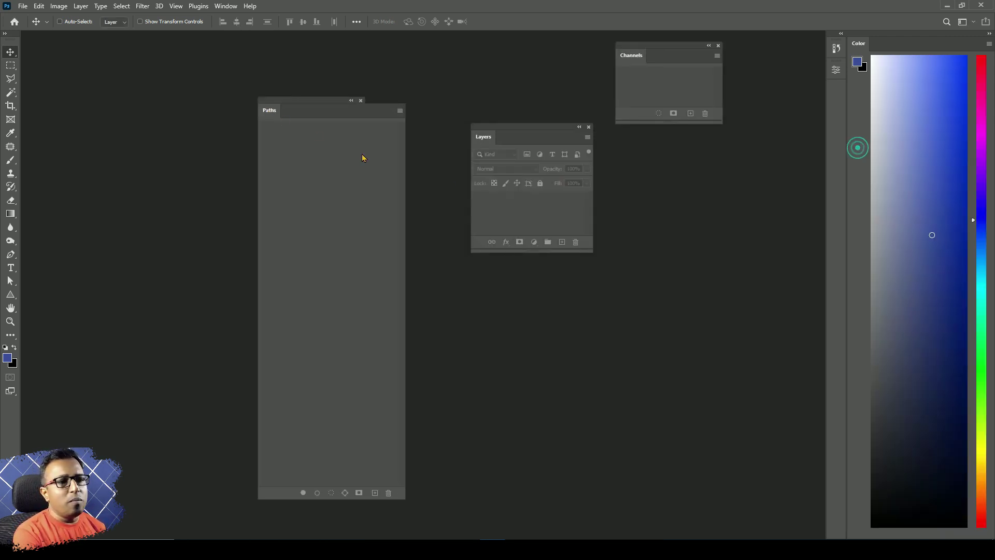
drag(556, 117, 506, 123)
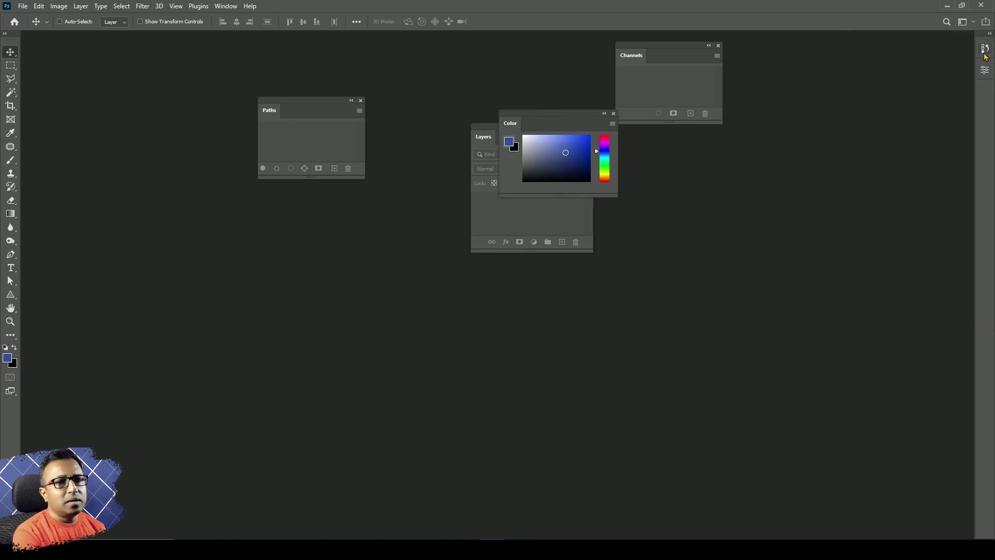
drag(984, 49, 823, 84)
drag(984, 49, 826, 151)
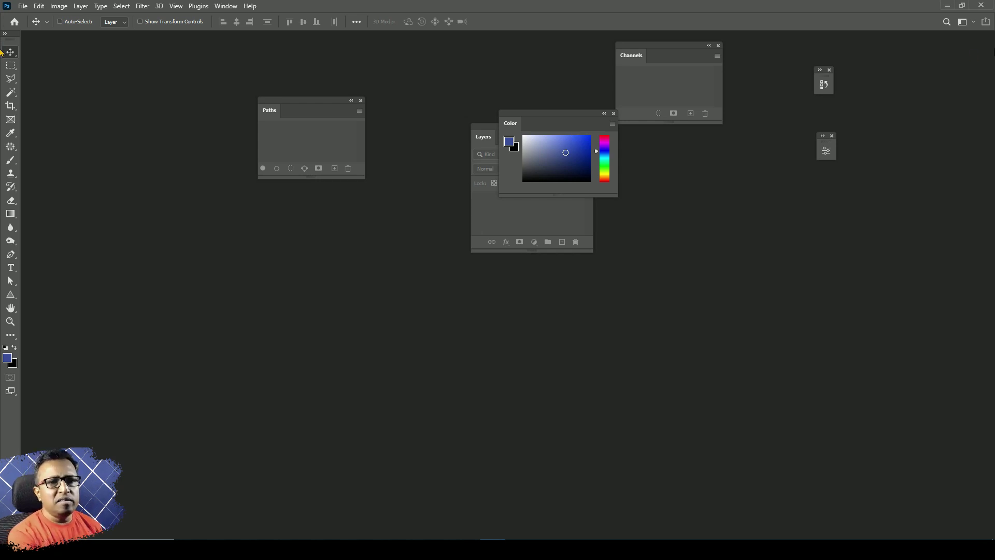
Reset the minimal workspace to its saved panel layout
click(226, 6)
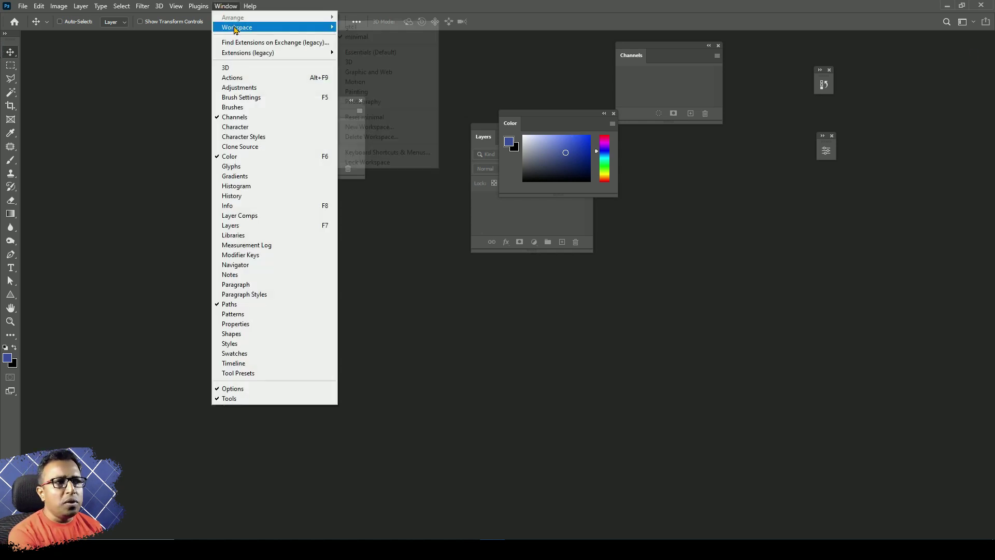
click(591, 4)
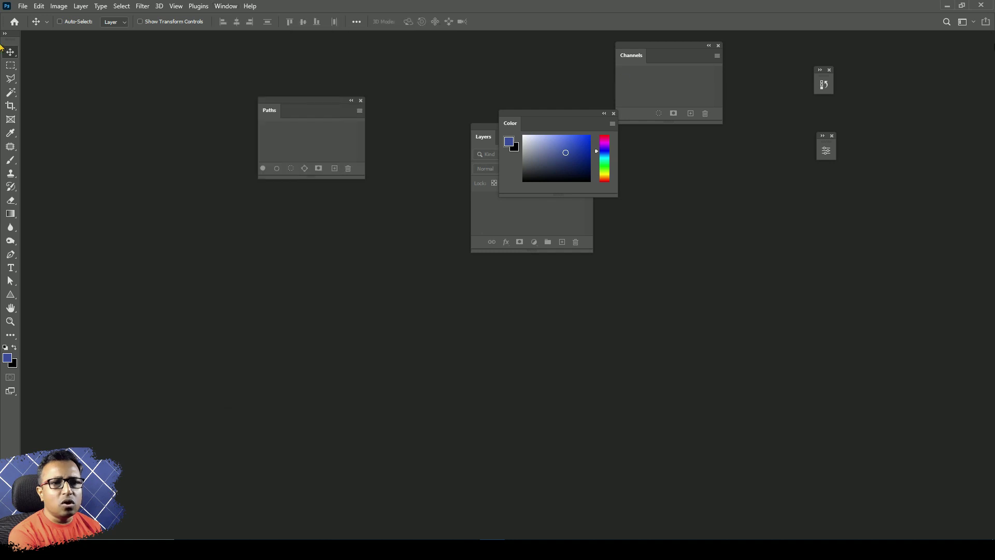
click(963, 22)
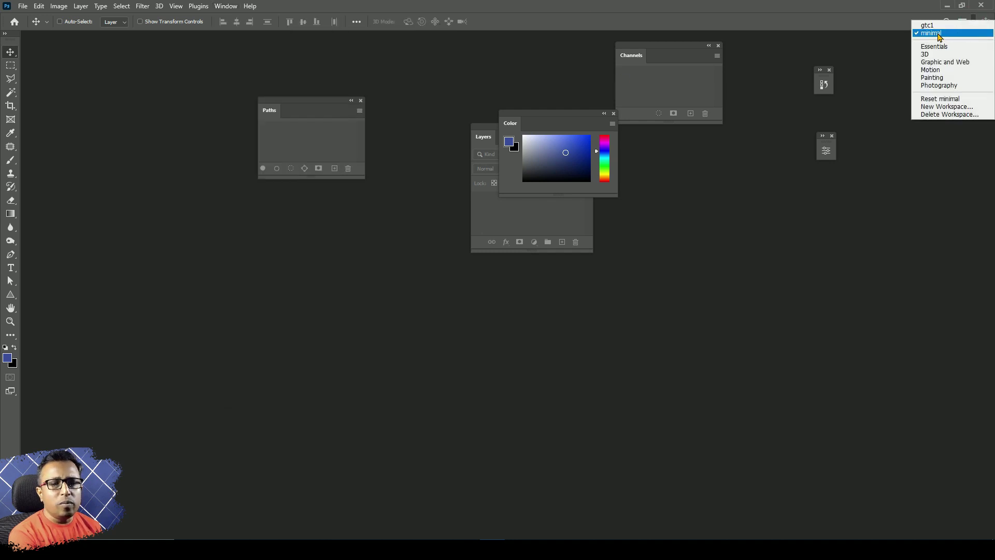
click(940, 99)
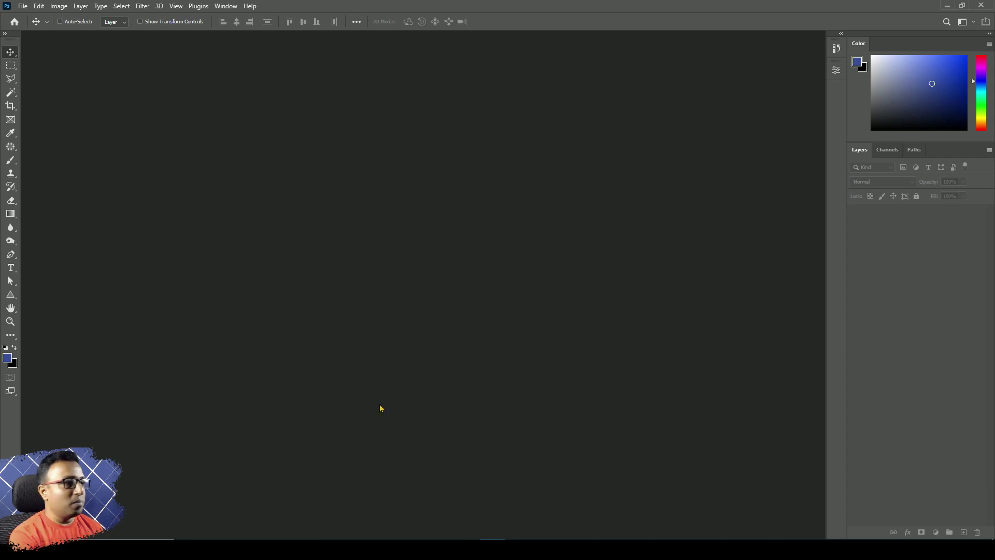
Open the new-document settings, review the available width units and choose Inches
click(27, 9)
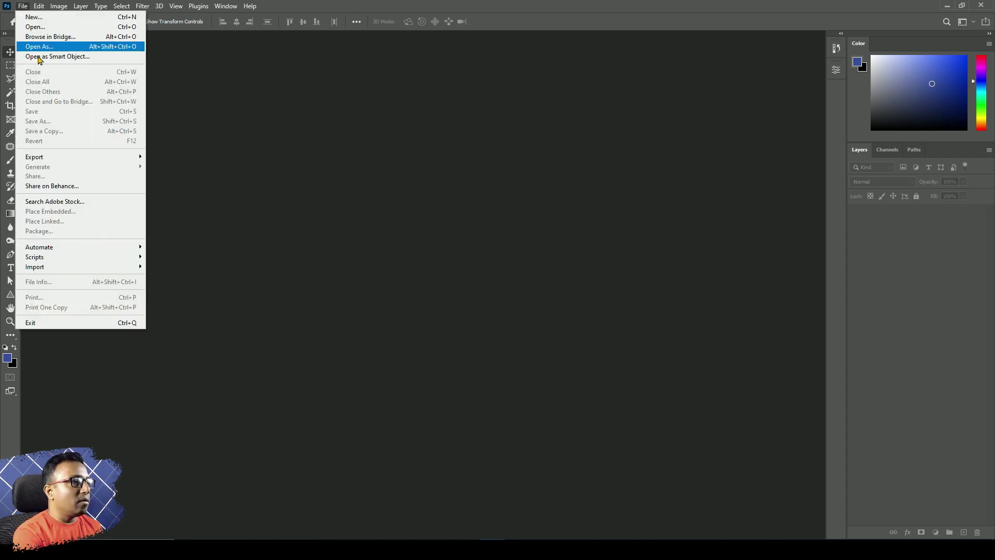
click(33, 16)
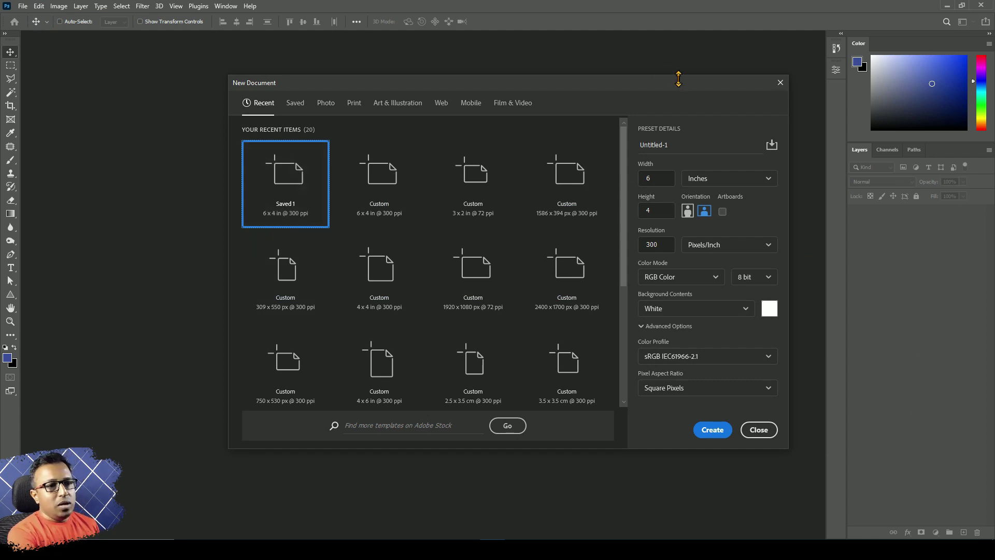
drag(682, 79, 648, 61)
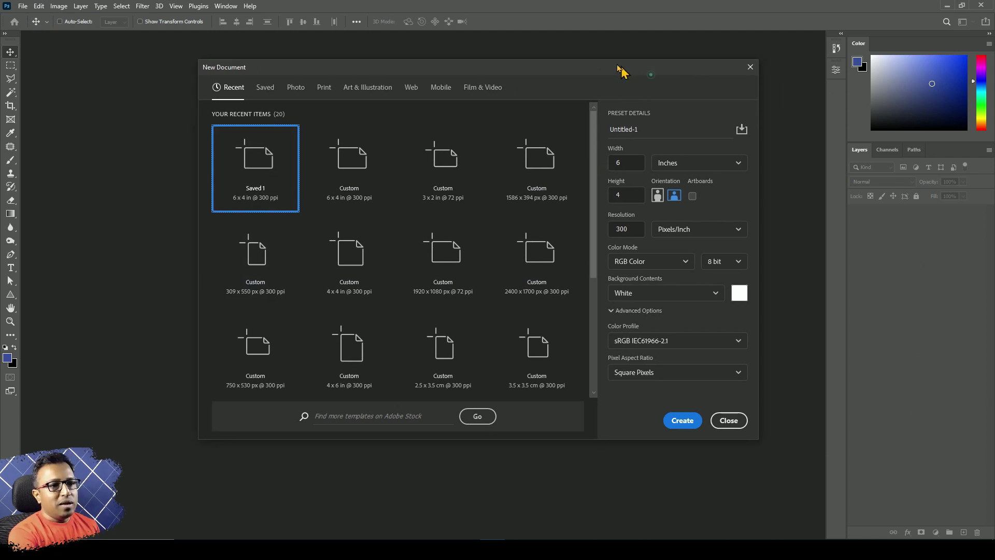
click(679, 163)
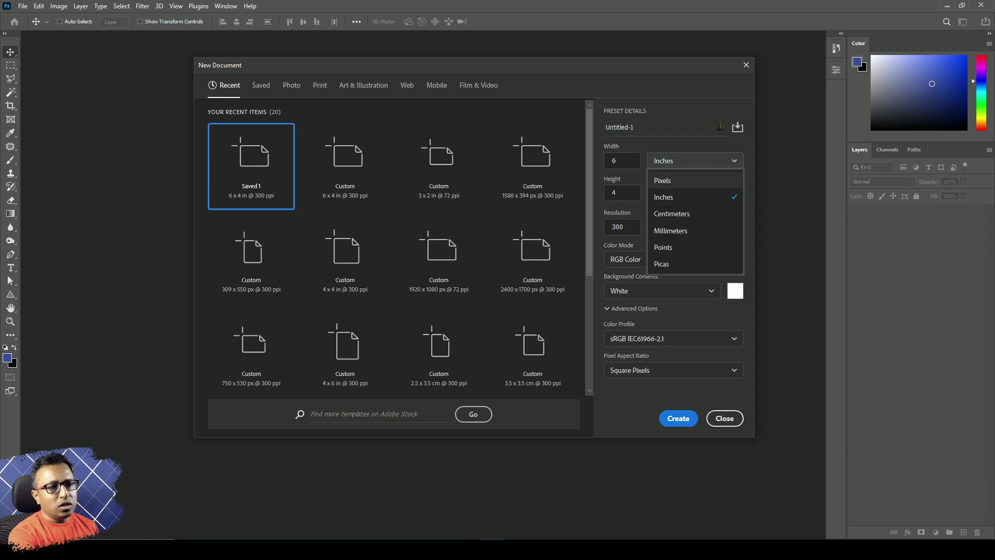
click(746, 145)
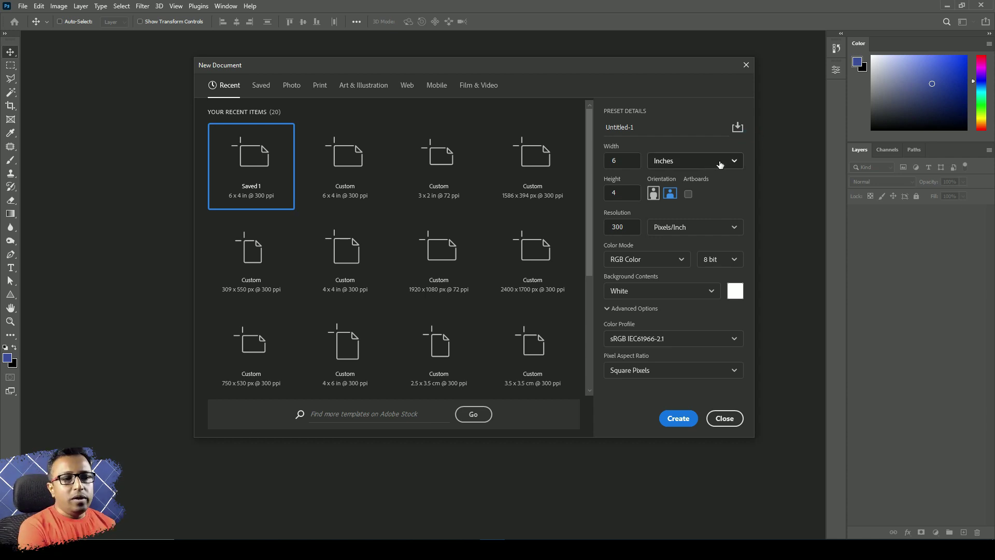
click(710, 163)
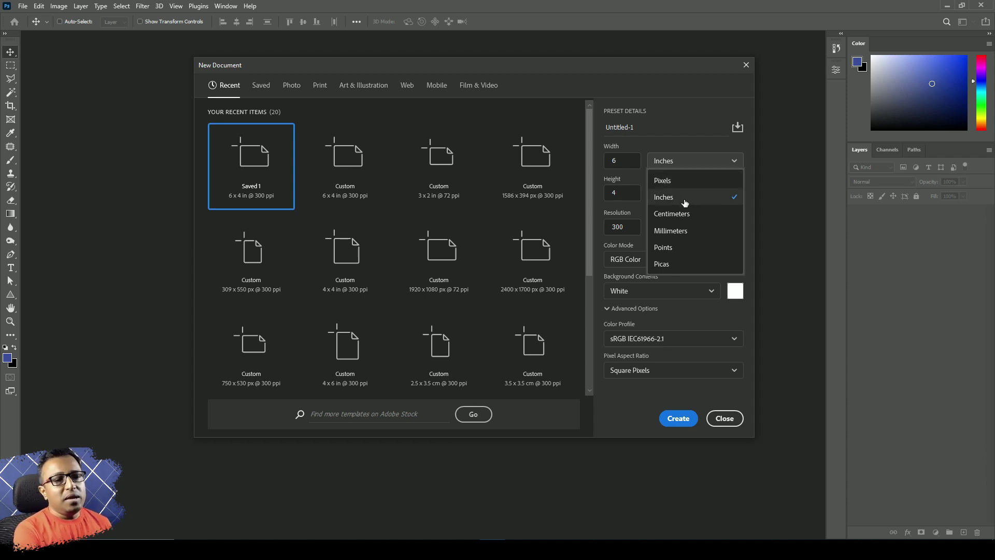
click(686, 198)
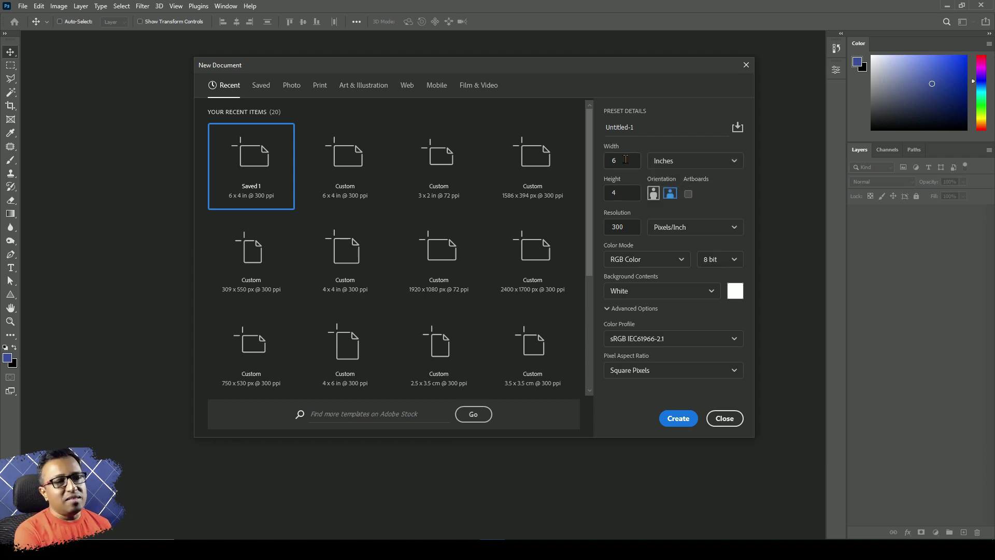
Try the portrait orientation and return to landscape, and turn Artboards on and back off
click(653, 197)
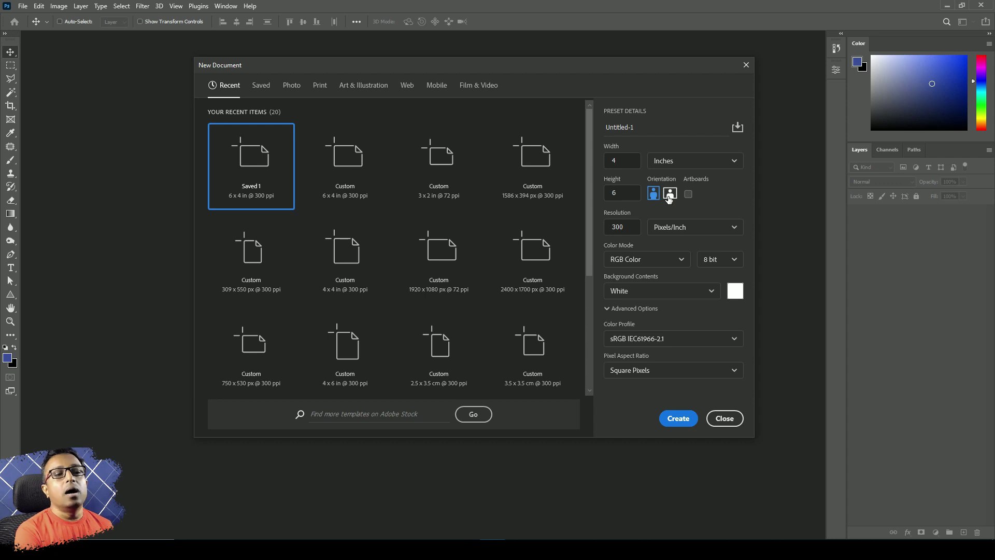
click(668, 197)
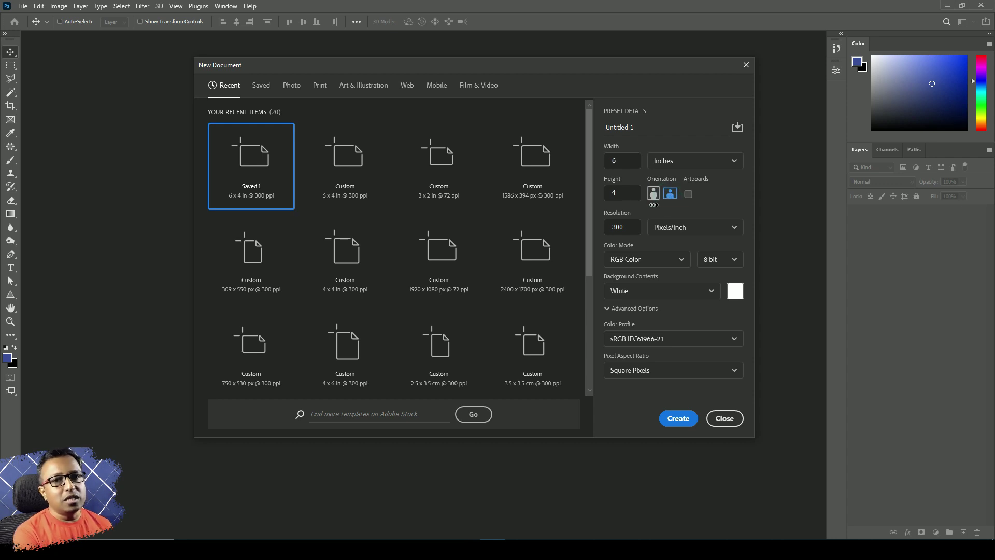
click(688, 195)
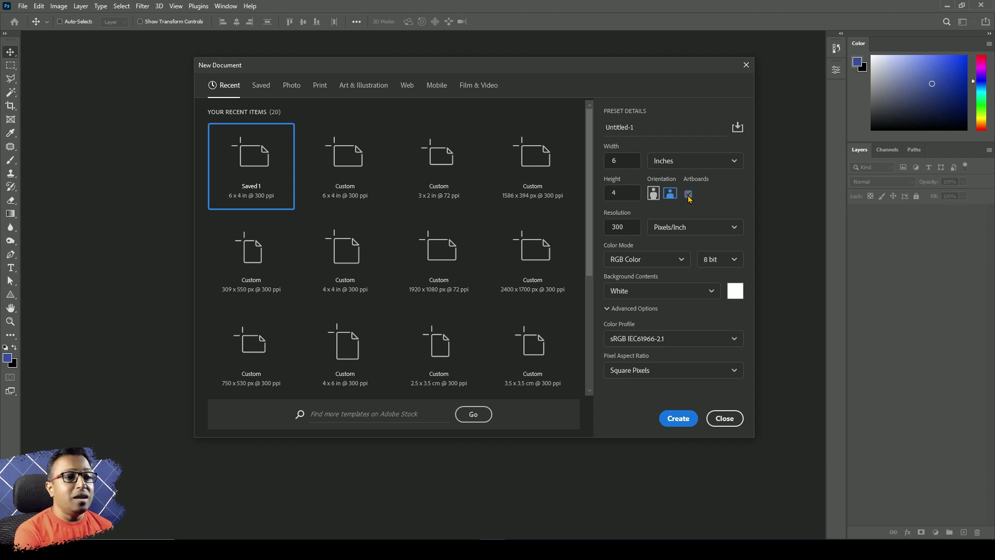
click(688, 195)
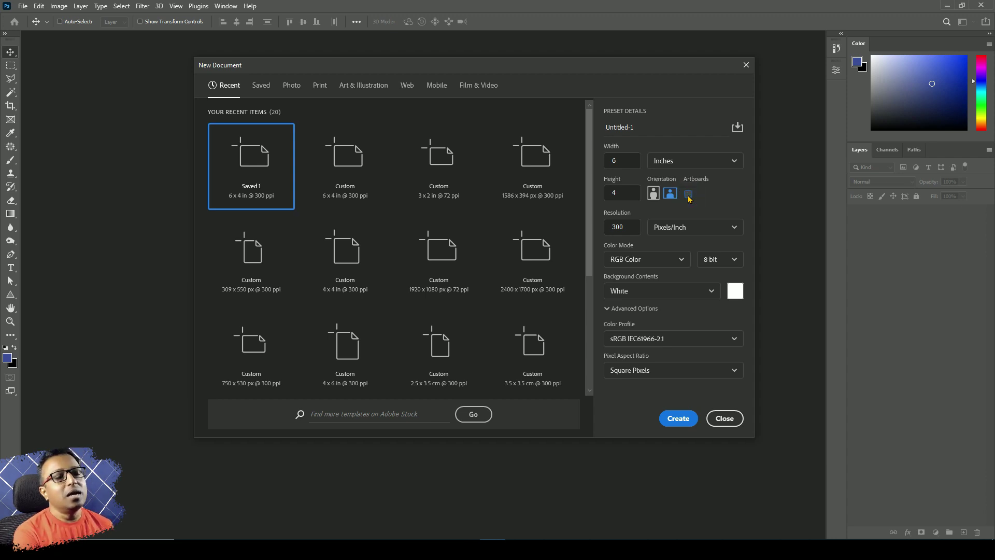
Examine the width, height and resolution fields of the new-document settings
click(632, 226)
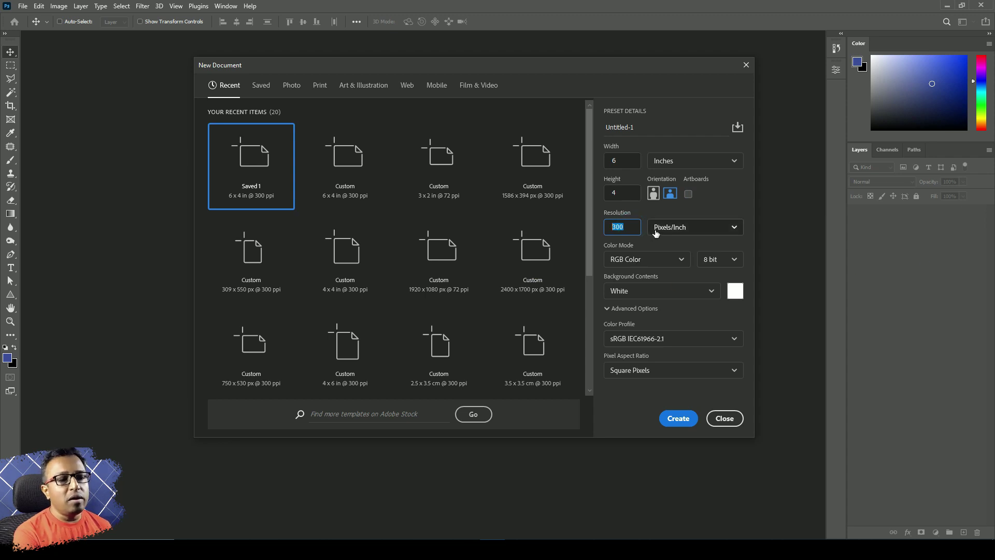
click(630, 159)
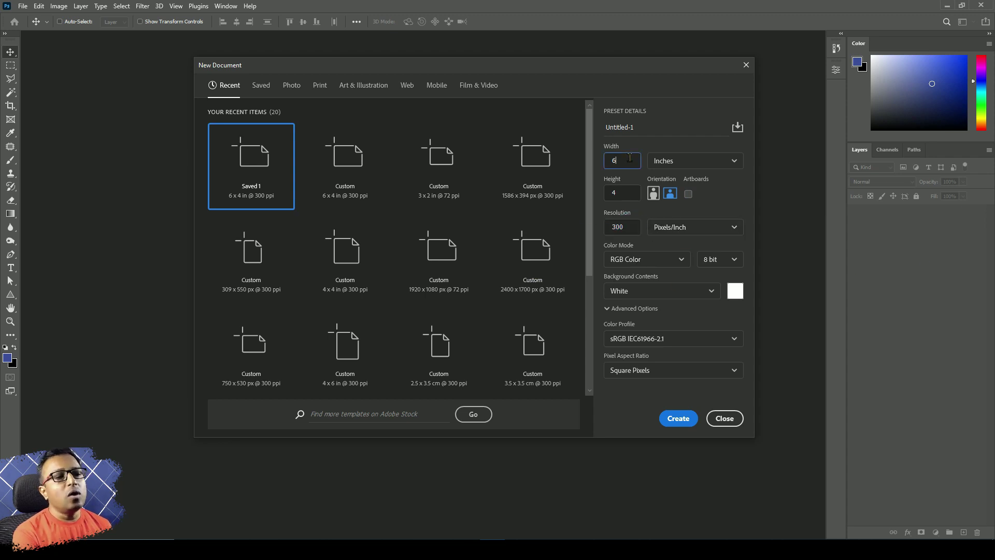
click(628, 156)
click(624, 191)
click(628, 157)
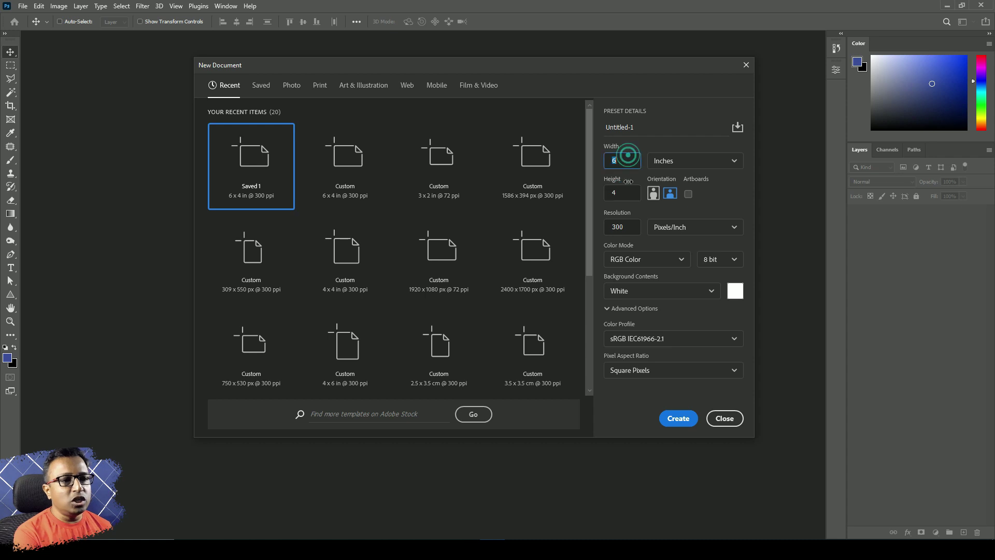
click(626, 191)
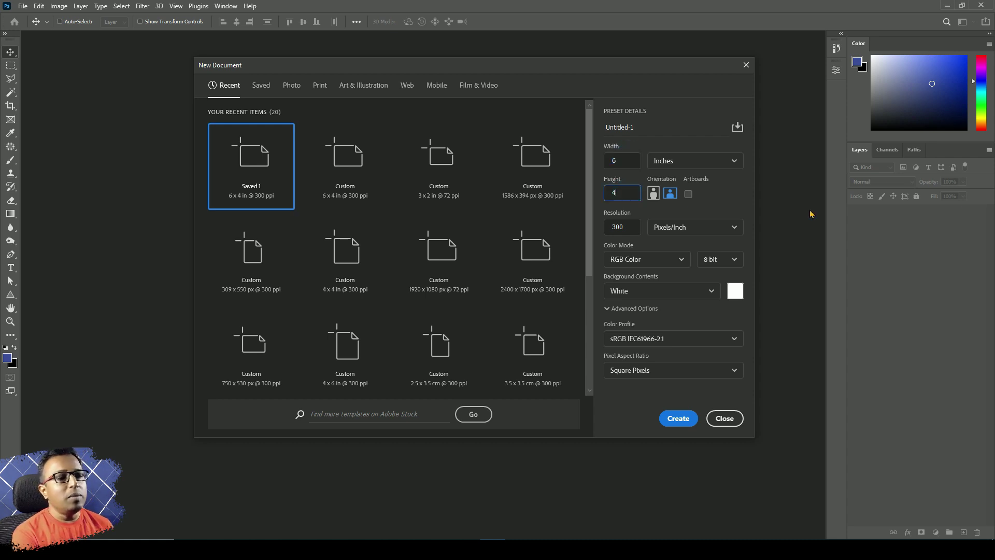
click(629, 160)
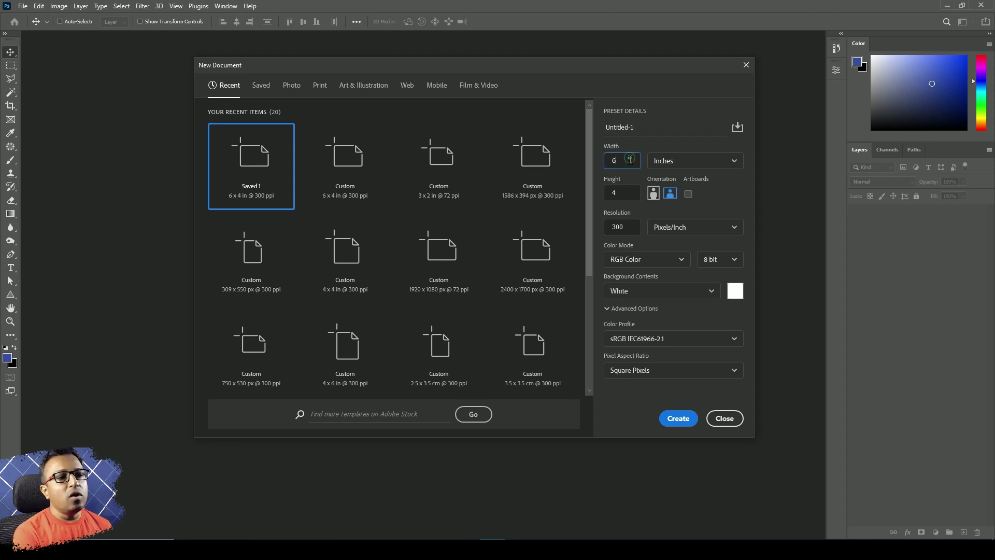
click(626, 190)
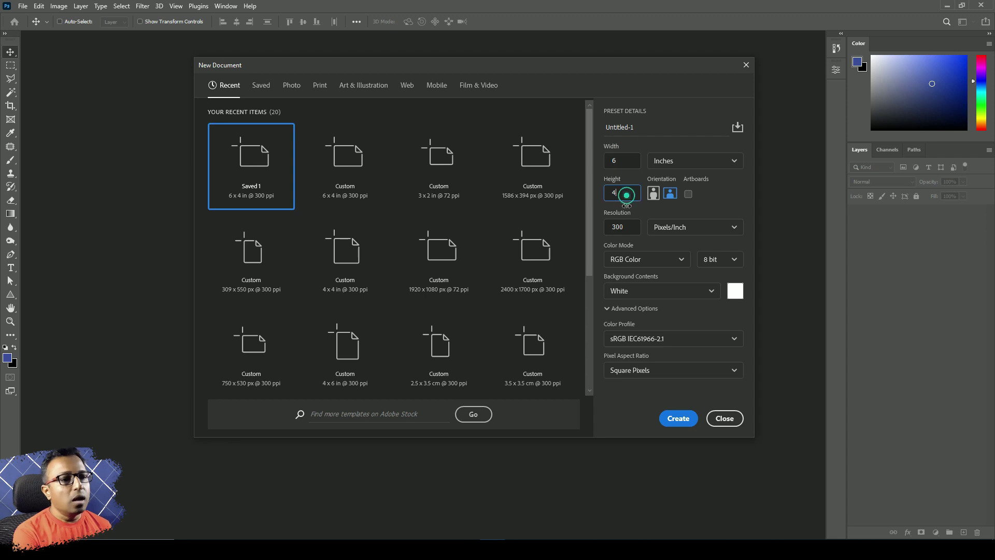
Try a resolution of 72 pixels/inch and set it back to 300
double_click(628, 227)
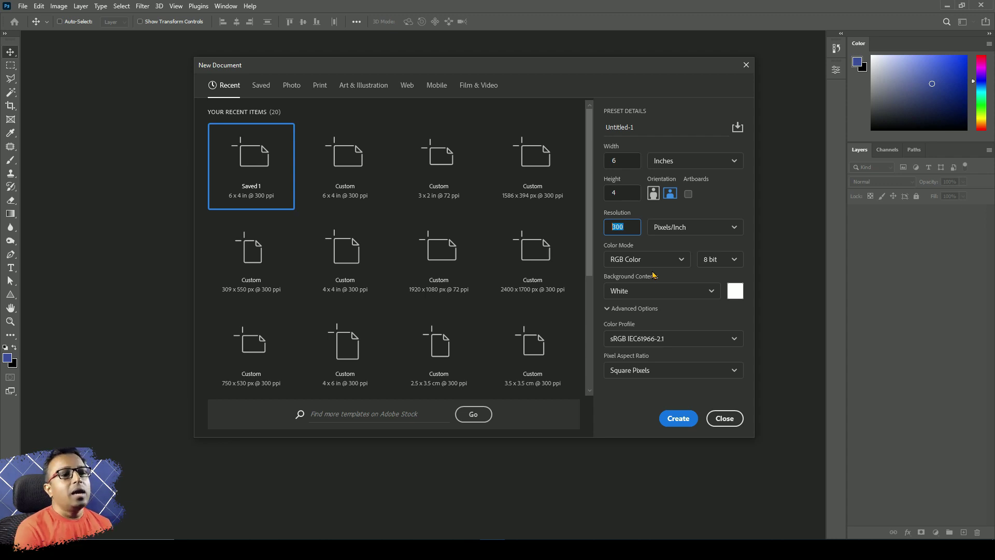
text(72)
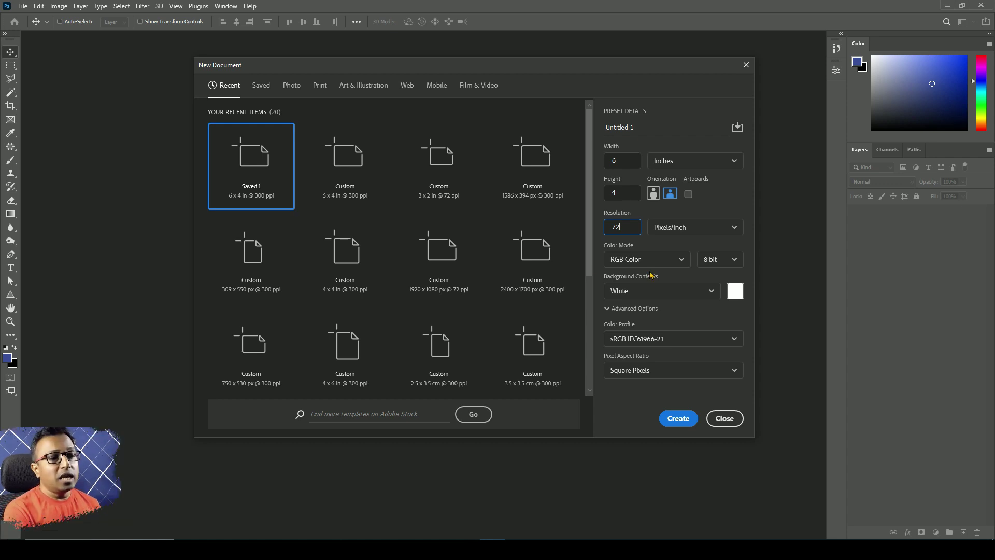
double_click(628, 226)
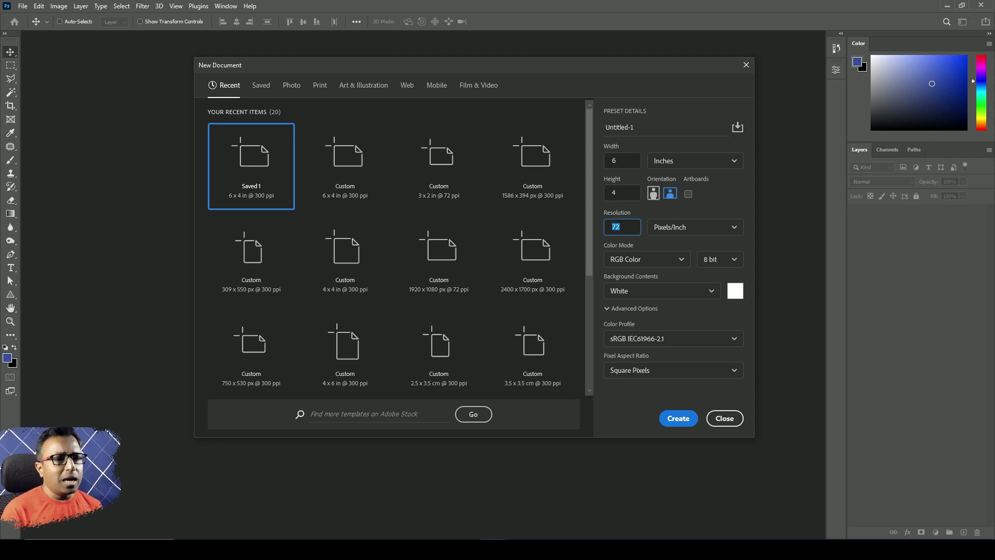
text(300)
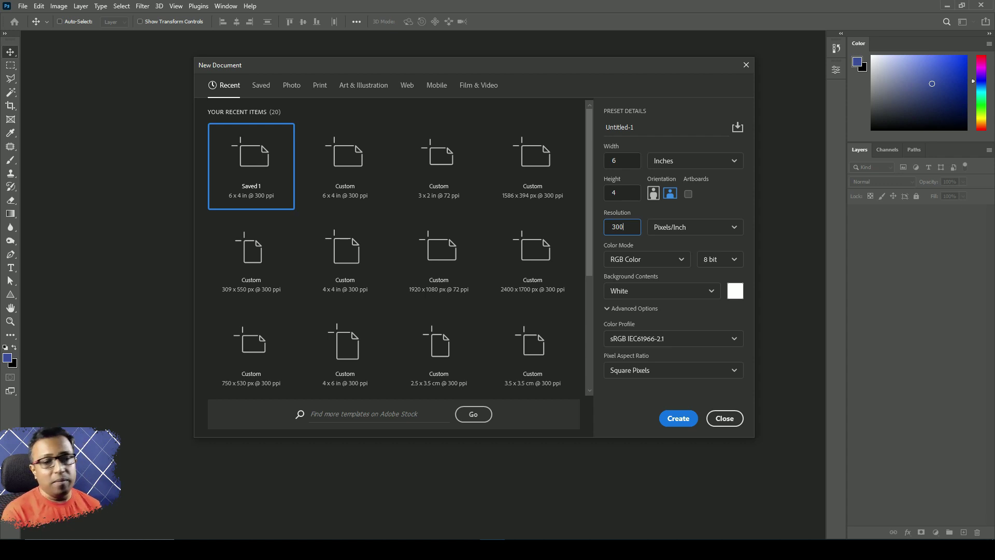
Review the color modes and bit depths, choosing RGB Color and 8 bit
click(660, 259)
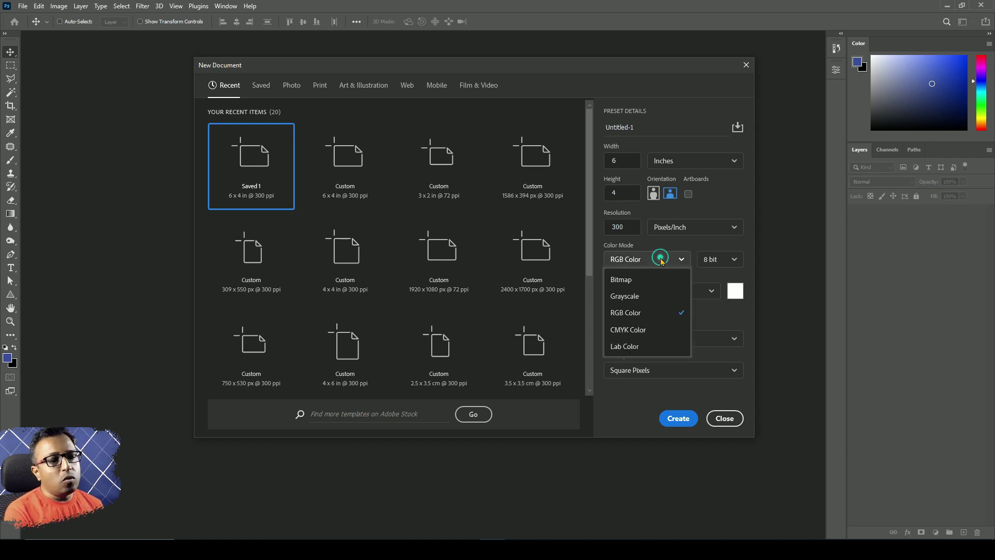
click(649, 314)
click(722, 260)
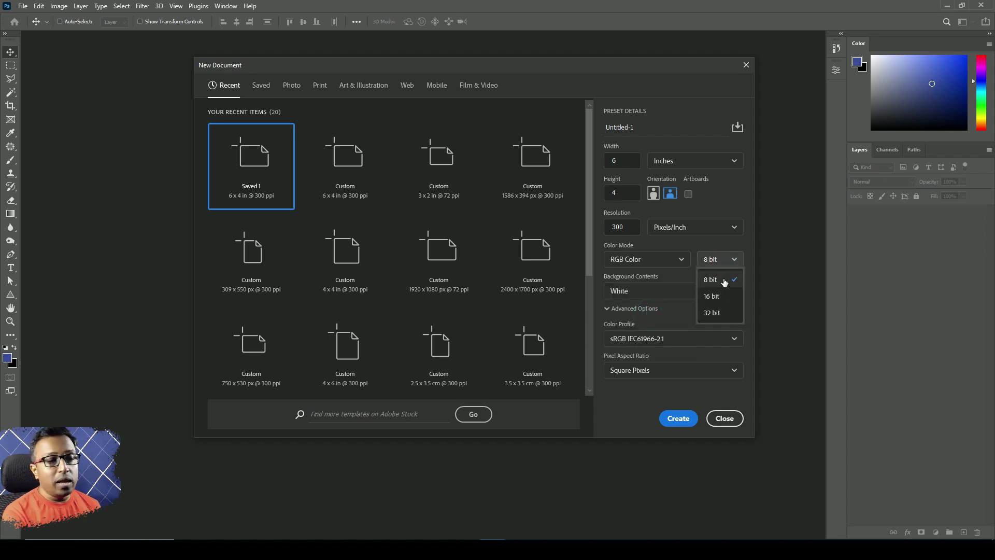
click(724, 281)
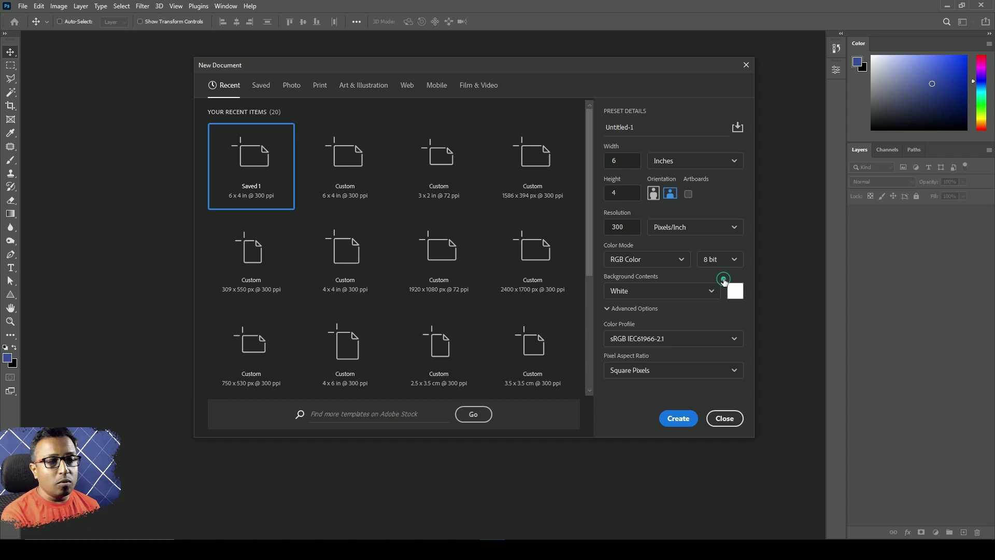
Check the background contents choices and advanced options, and create the 6 x 4 inch, 300 pixels/inch document with a white background
click(667, 294)
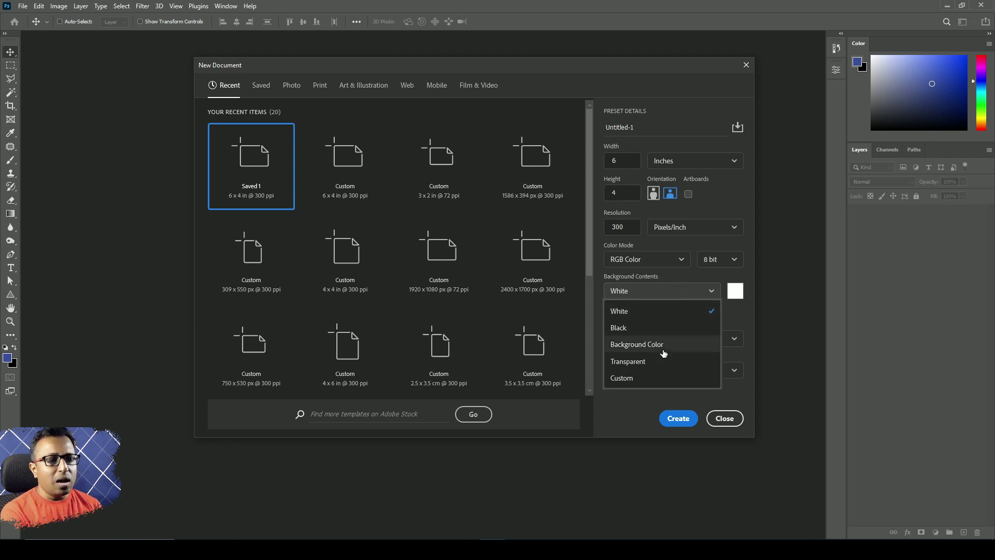
click(743, 318)
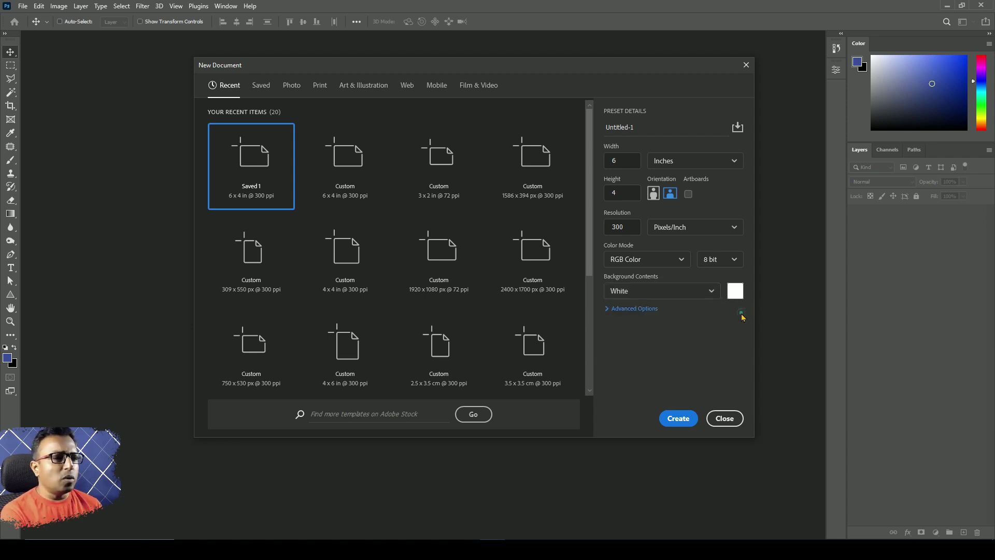
click(608, 309)
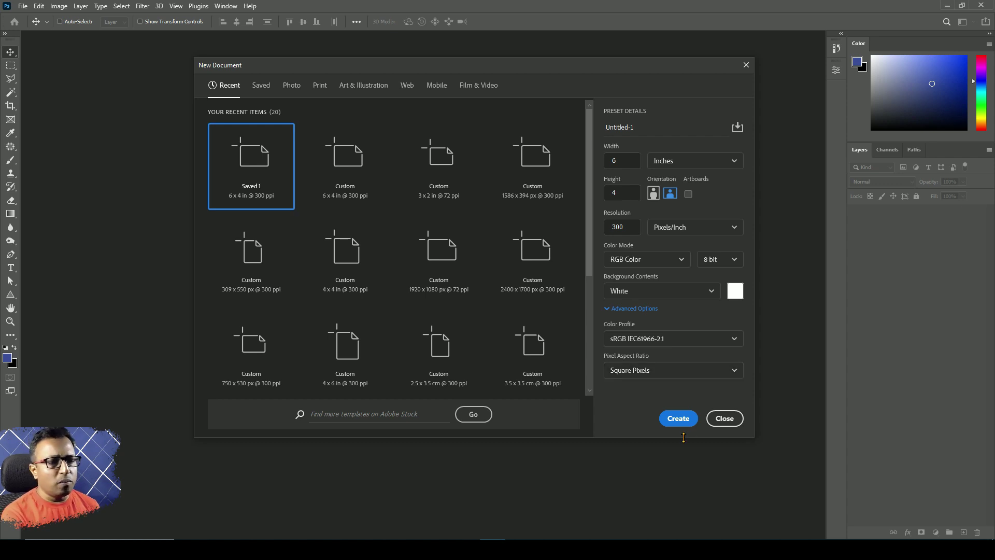
click(683, 420)
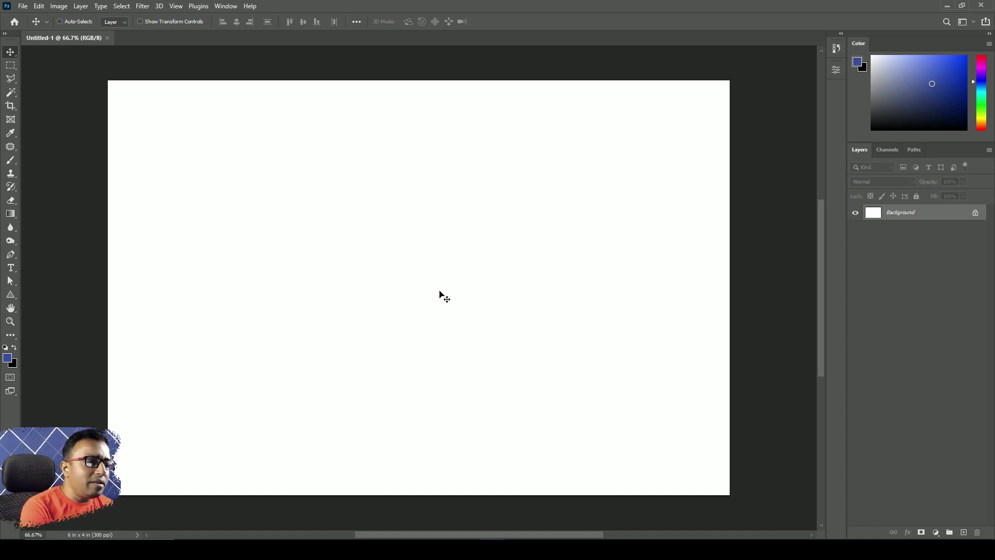
Zoom out and back in on the blank canvas to examine it at different magnifications
scroll(439, 294, up, 2)
scroll(440, 294, down, 2)
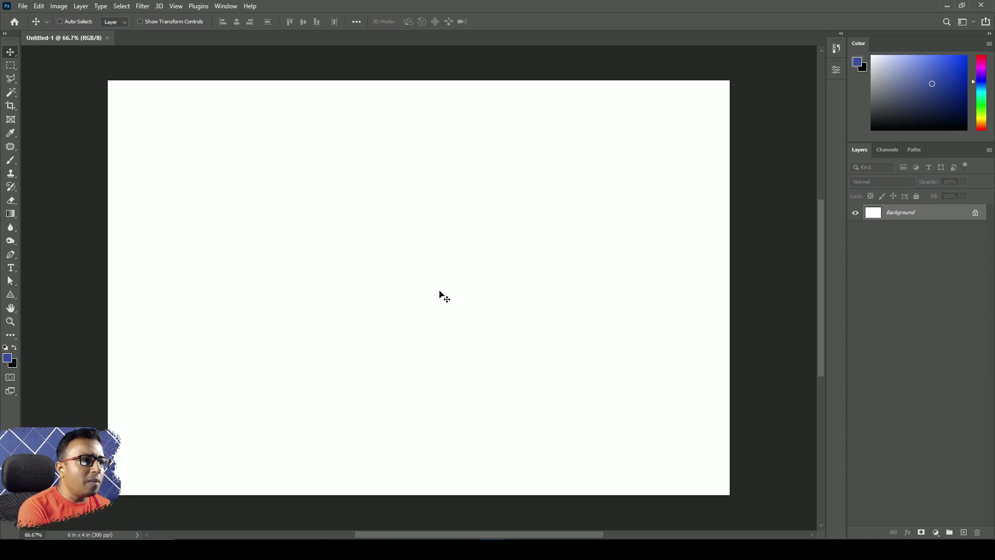
scroll(440, 294, up, 1)
scroll(439, 294, down, 2)
scroll(439, 293, down, 3)
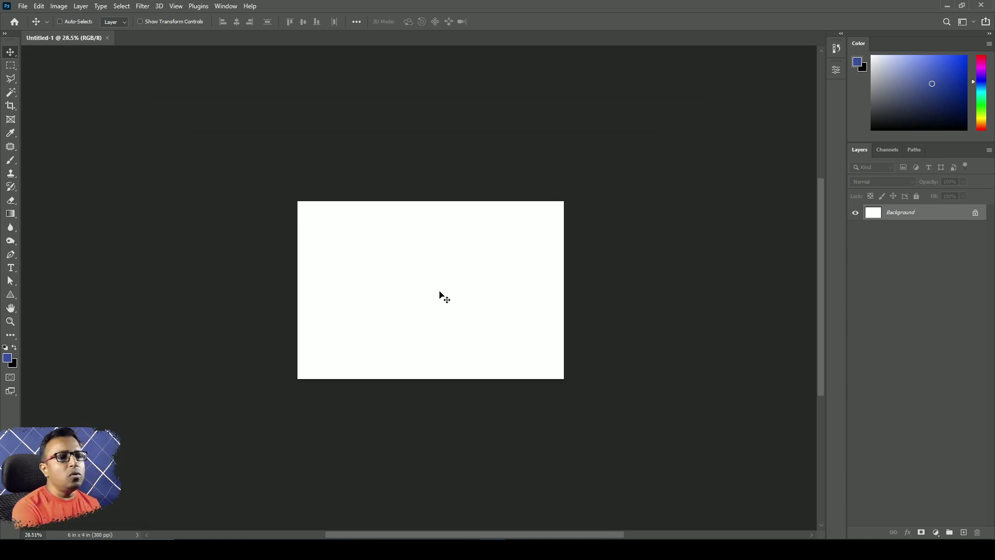
scroll(440, 294, up, 2)
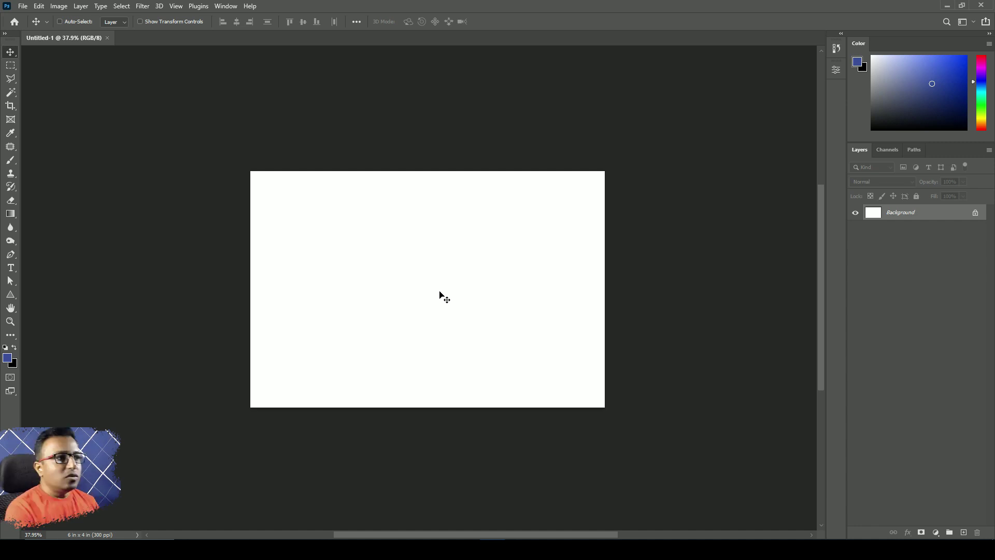
scroll(406, 293, up, 1)
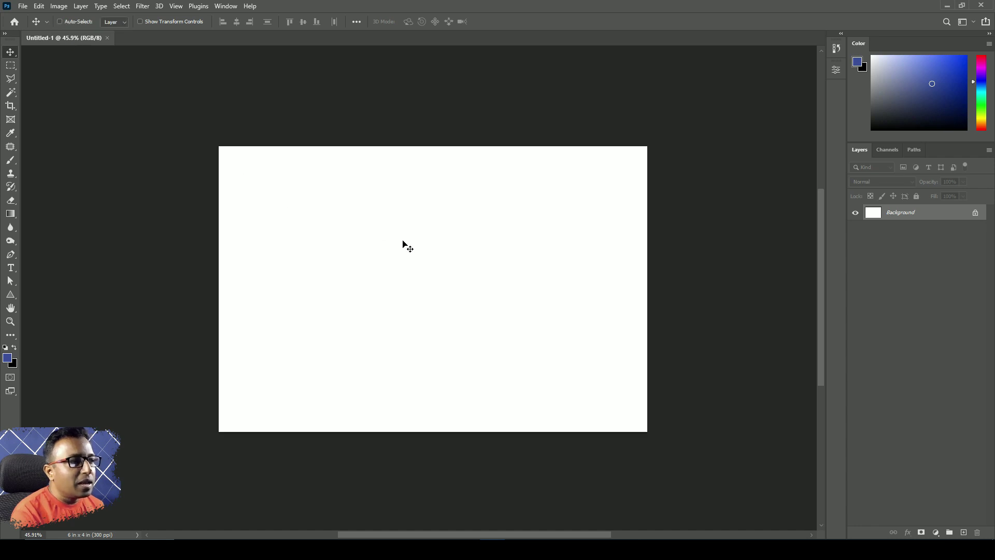
Enlarge the canvas view to 50%, show it at 100%, and fit the whole canvas to the work area
key(ctrl+equal)
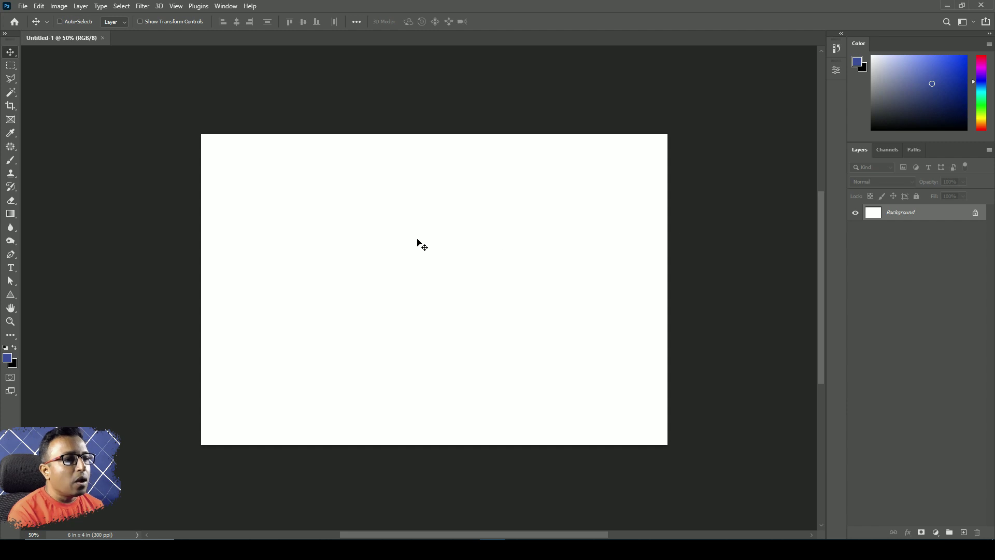
key(ctrl)
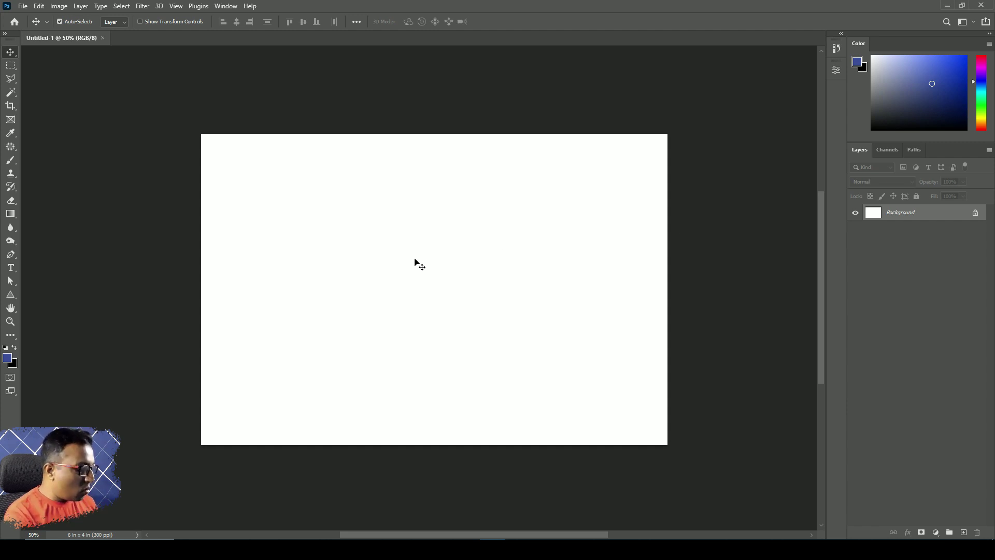
key(ctrl+1)
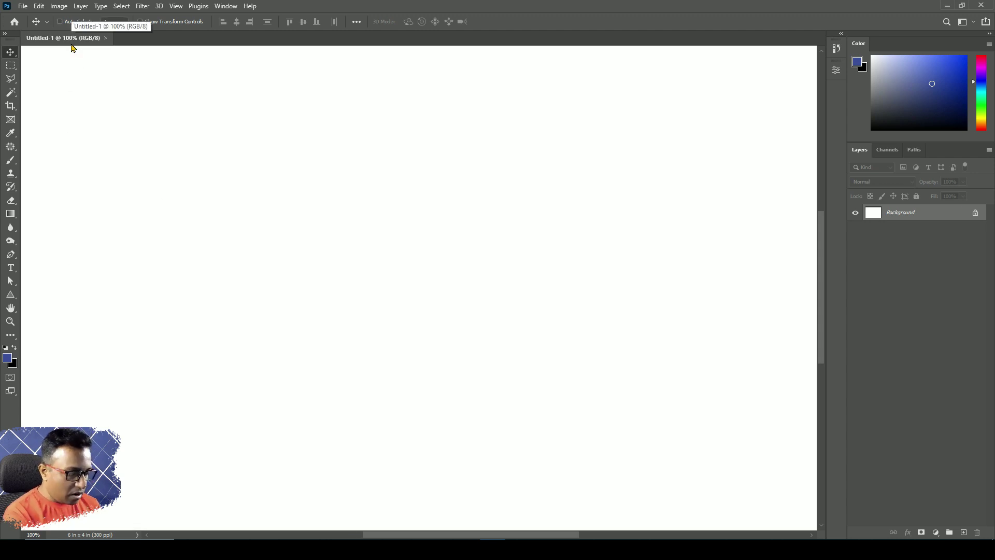
key(ctrl+0)
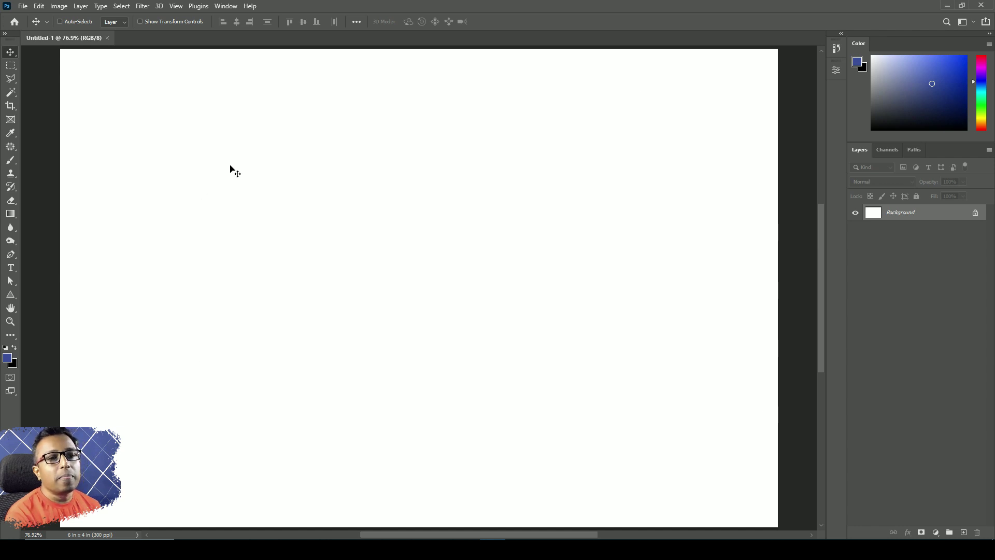
Show the Navigator panel, use it to zoom the canvas between 100% and 66.67%, and collapse the panel
click(226, 7)
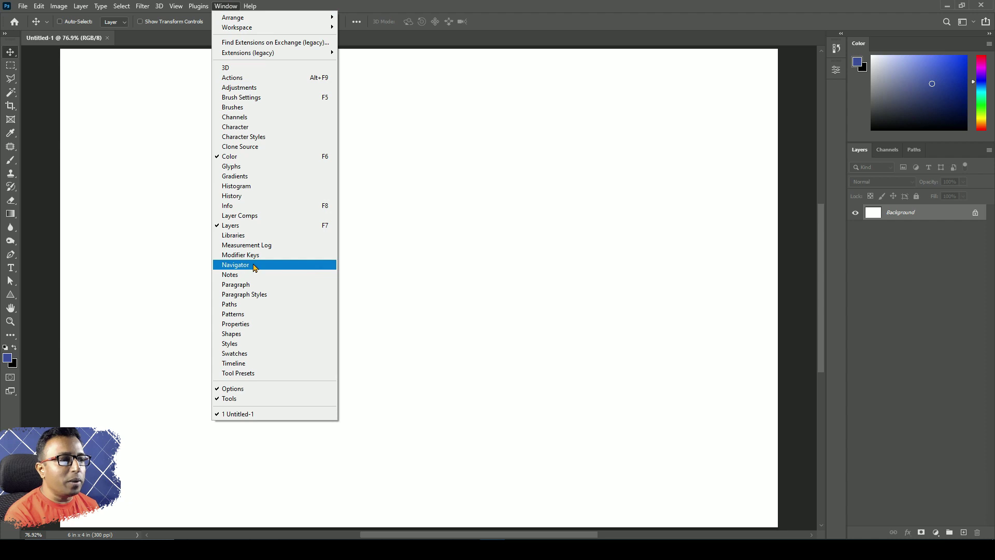
click(236, 265)
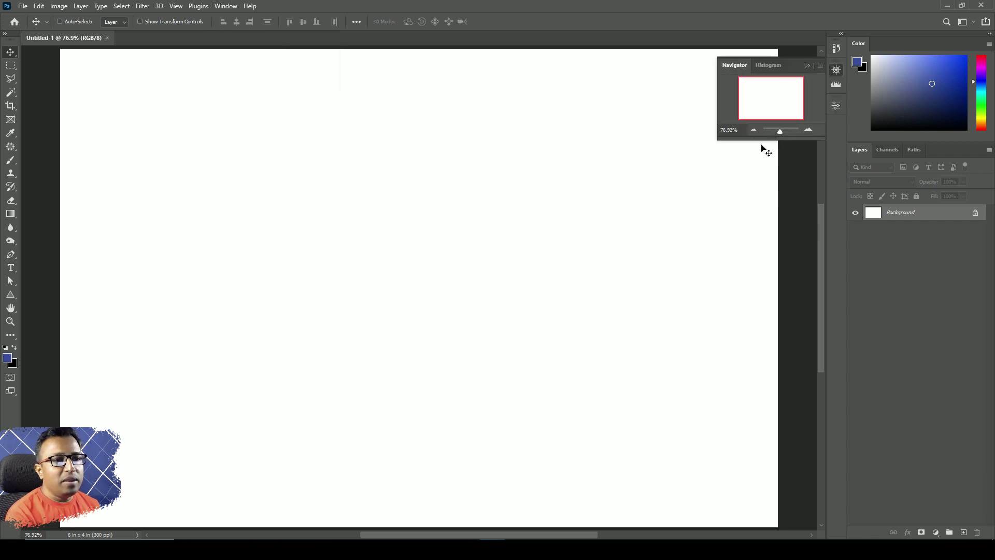
click(809, 130)
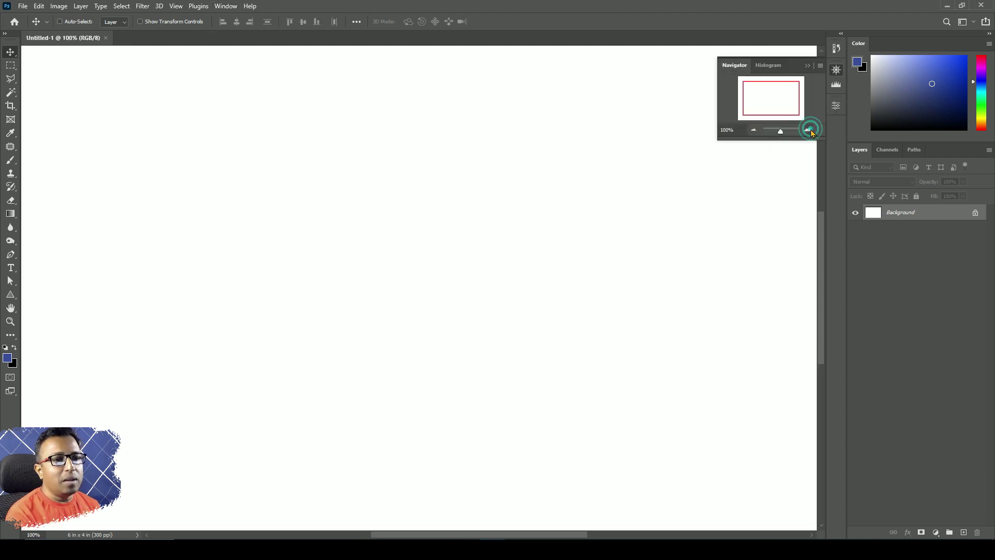
click(754, 131)
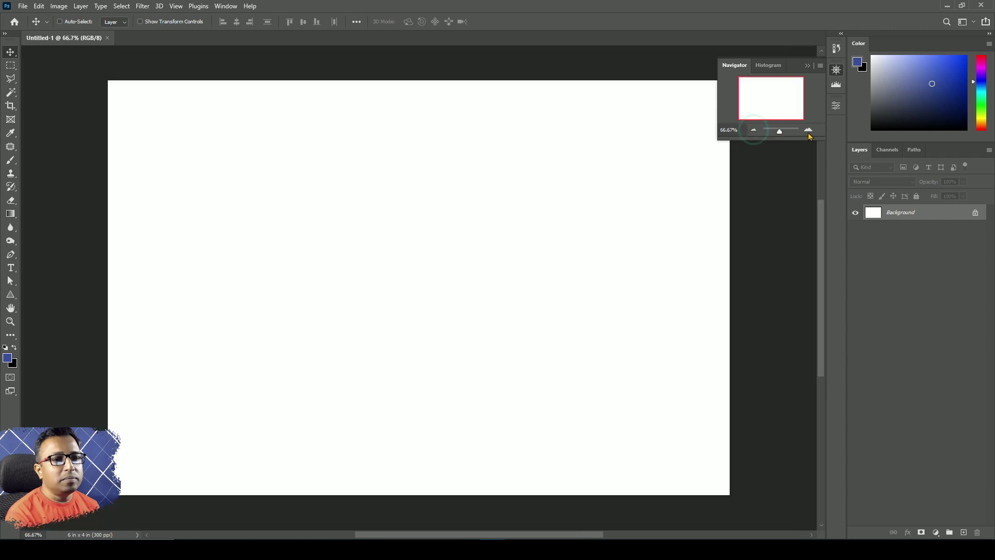
click(808, 130)
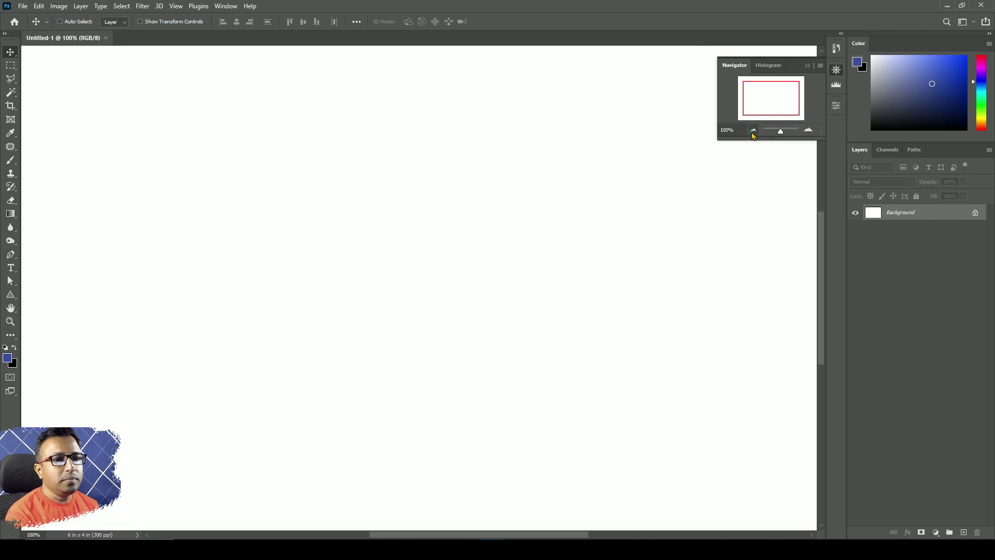
click(754, 131)
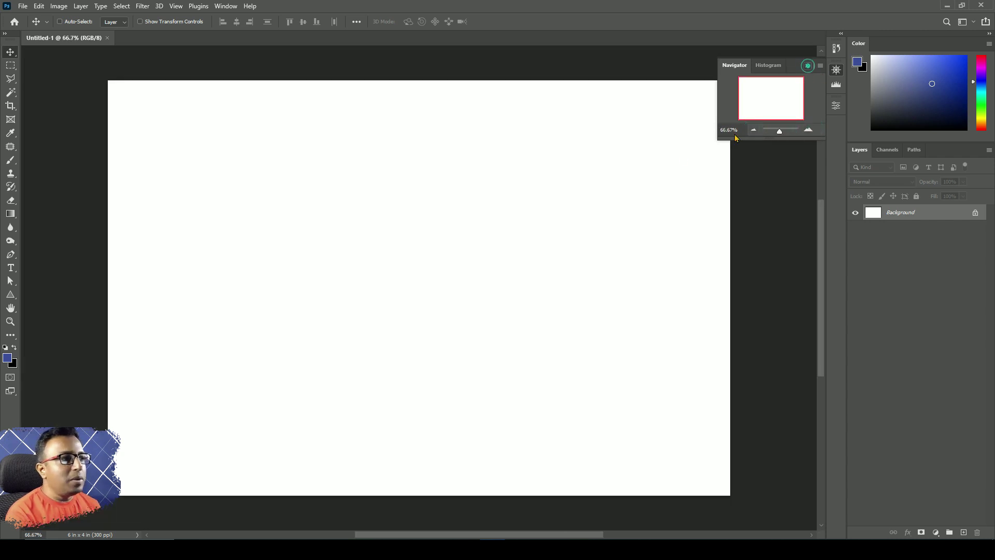
click(807, 66)
Draw a nearly square Rectangular Marquee selection near the canvas centre, fill it with the blue foreground color, and deselect
click(10, 65)
right_click(10, 67)
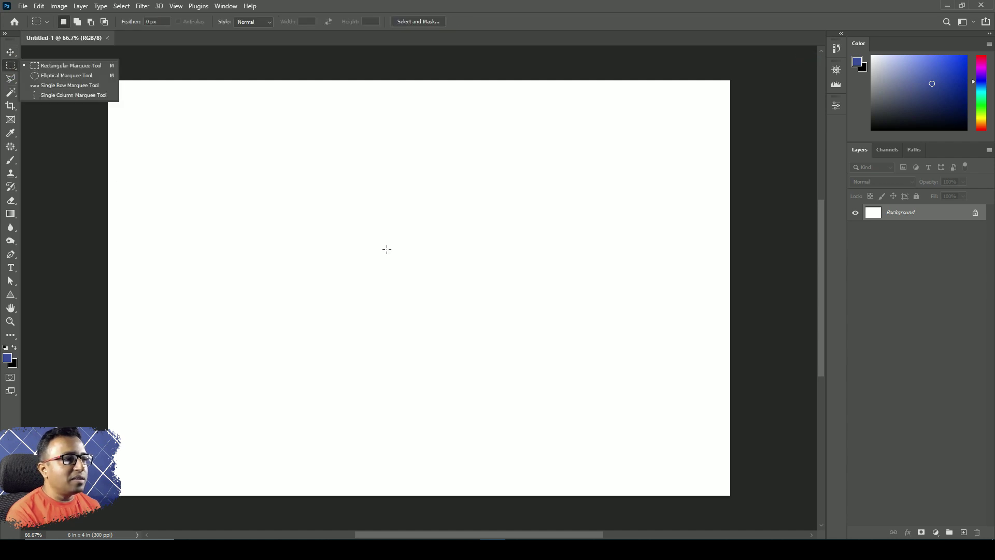
drag(369, 206, 477, 322)
click(669, 343)
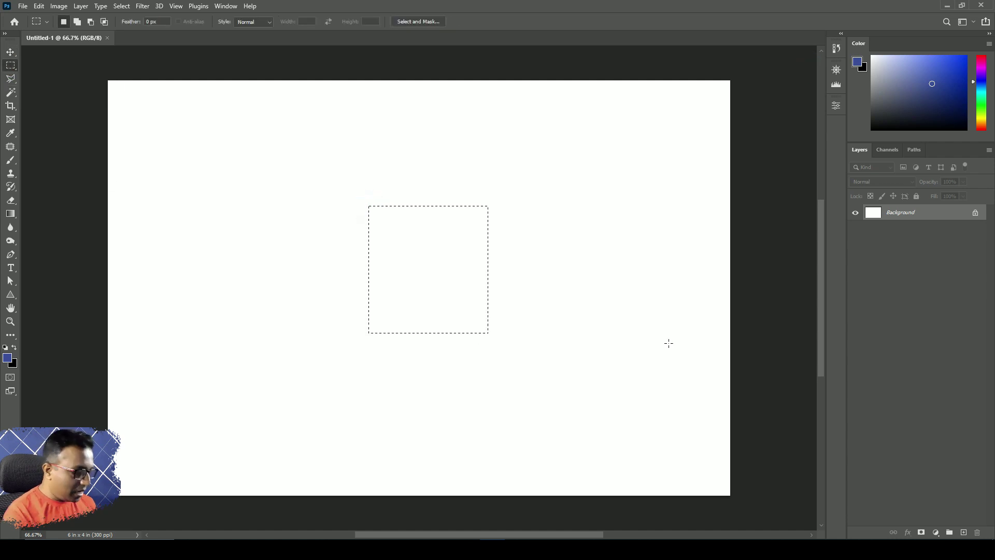
key(alt+BackSpace)
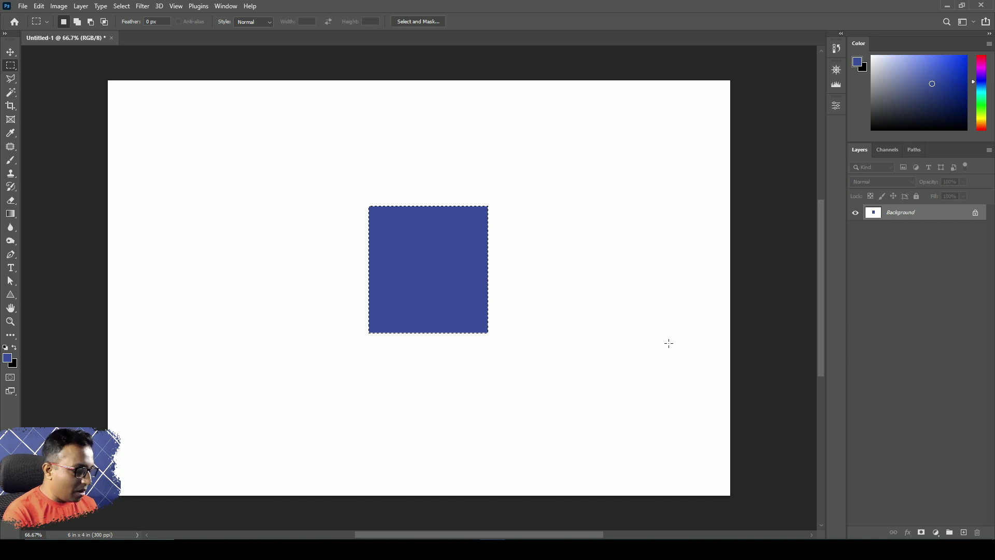
key(ctrl+d)
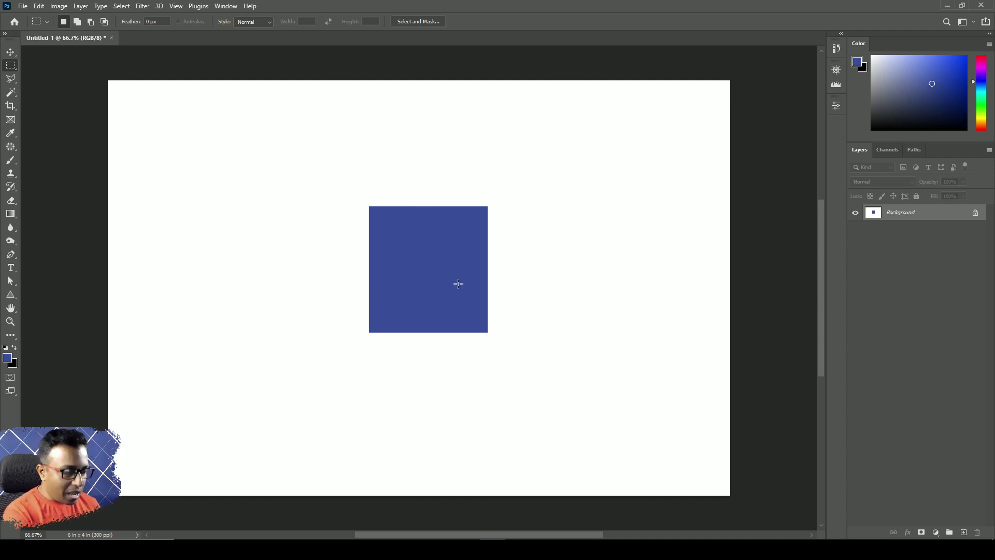
Zoom in and out around the filled blue square to compare magnifications, and show the canvas at 100%
scroll(452, 271, up, 4)
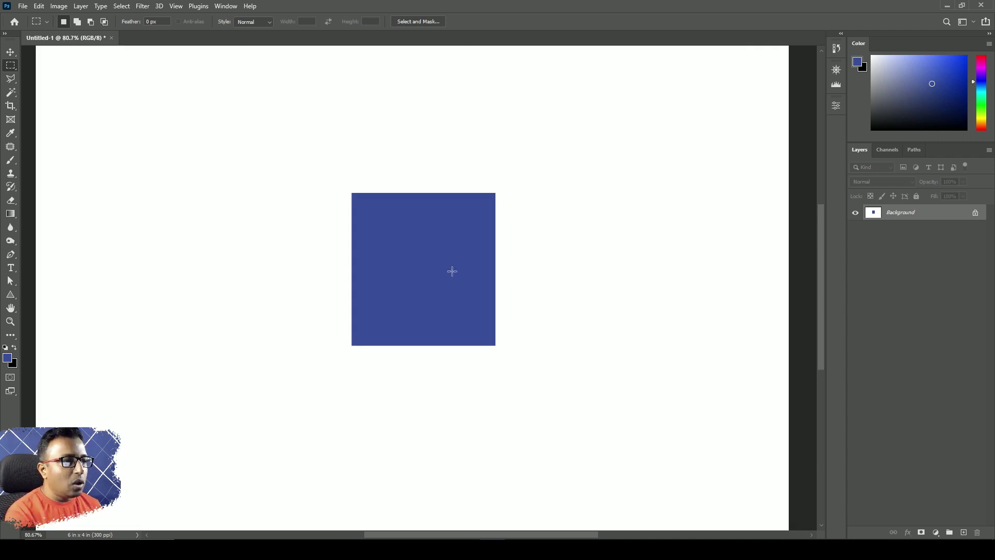
scroll(452, 271, down, 4)
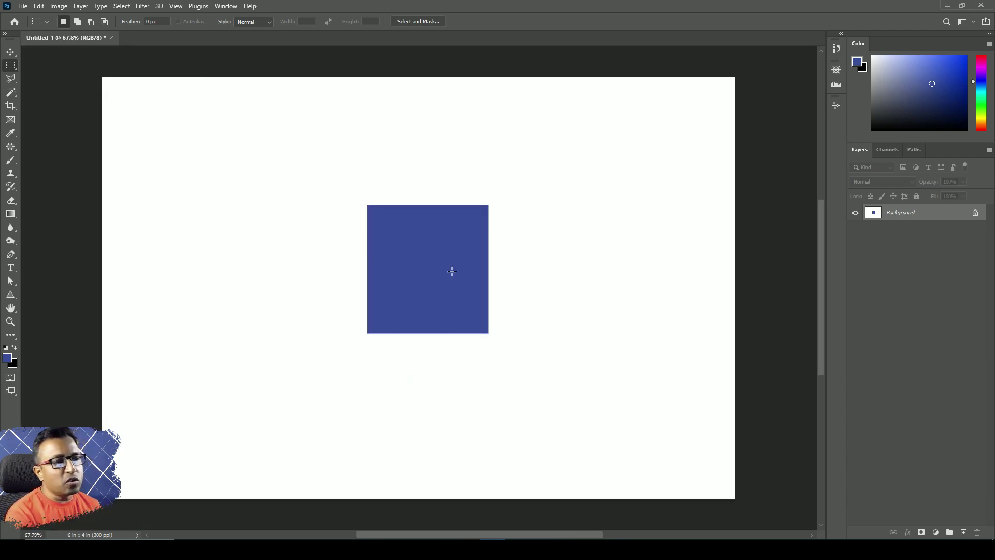
scroll(451, 271, up, 5)
scroll(452, 271, down, 4)
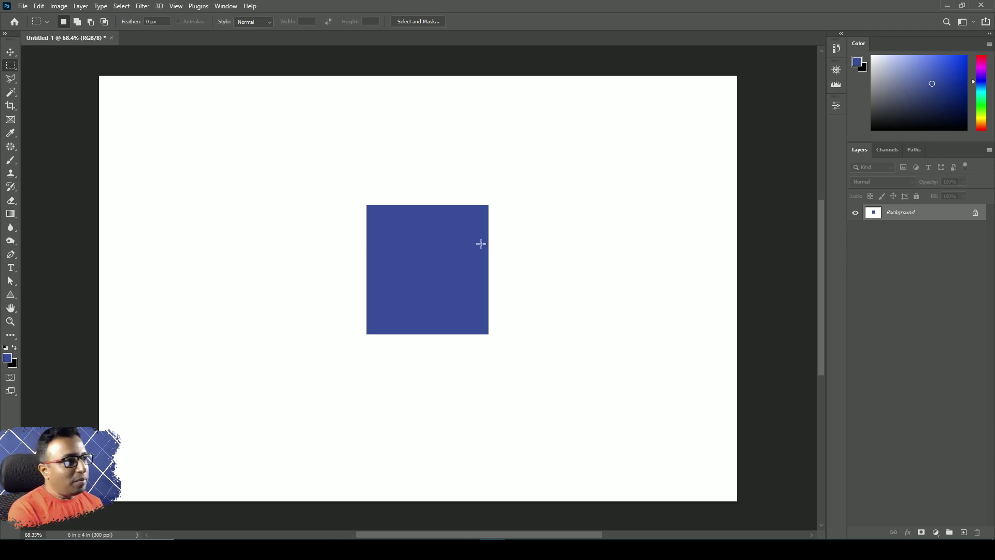
scroll(480, 243, up, 3)
scroll(420, 243, down, 1)
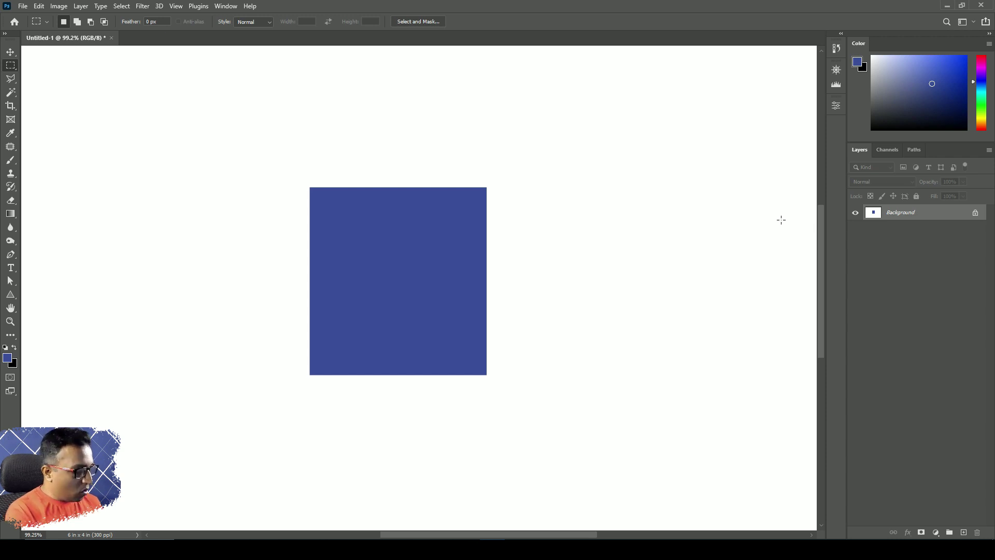
key(ctrl+1)
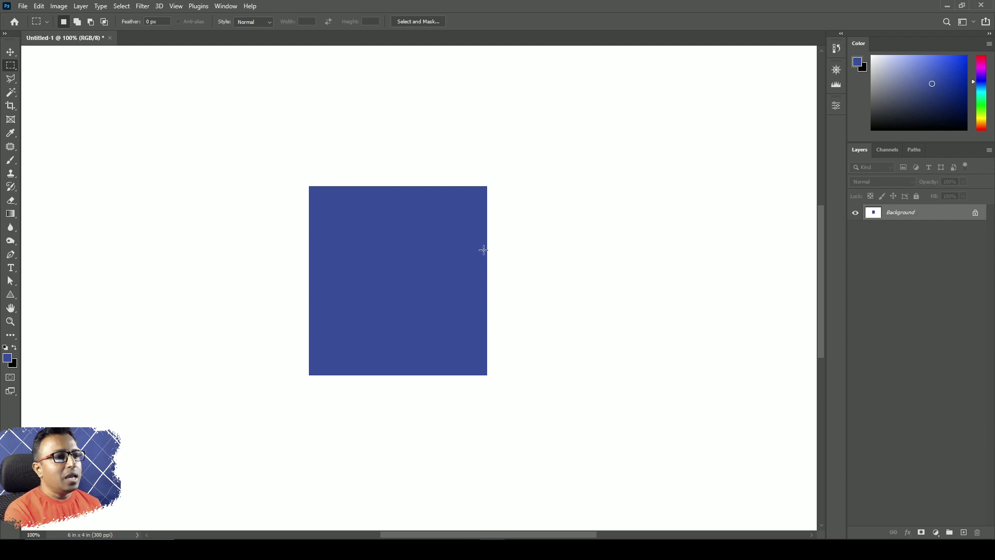
Magnify the blue square's edge to about 3850% and pan along it to examine the pixel grid
scroll(483, 250, up, 20)
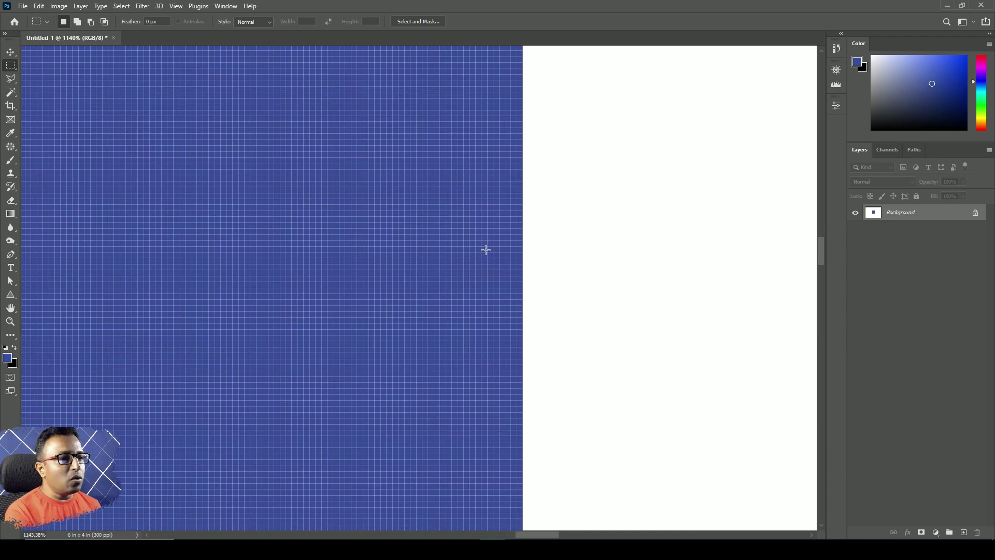
scroll(486, 250, up, 8)
drag(594, 173, 544, 361)
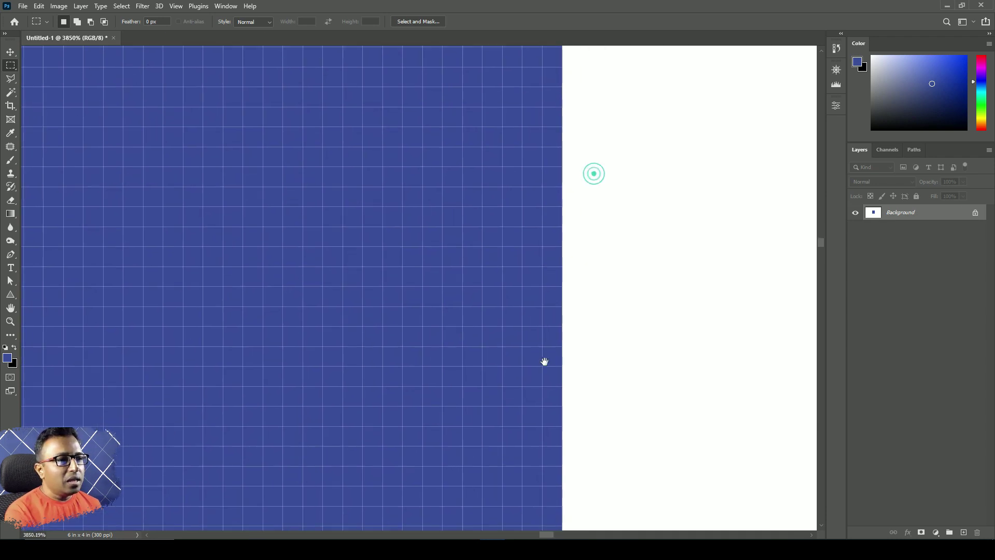
drag(542, 166, 569, 358)
drag(557, 196, 555, 285)
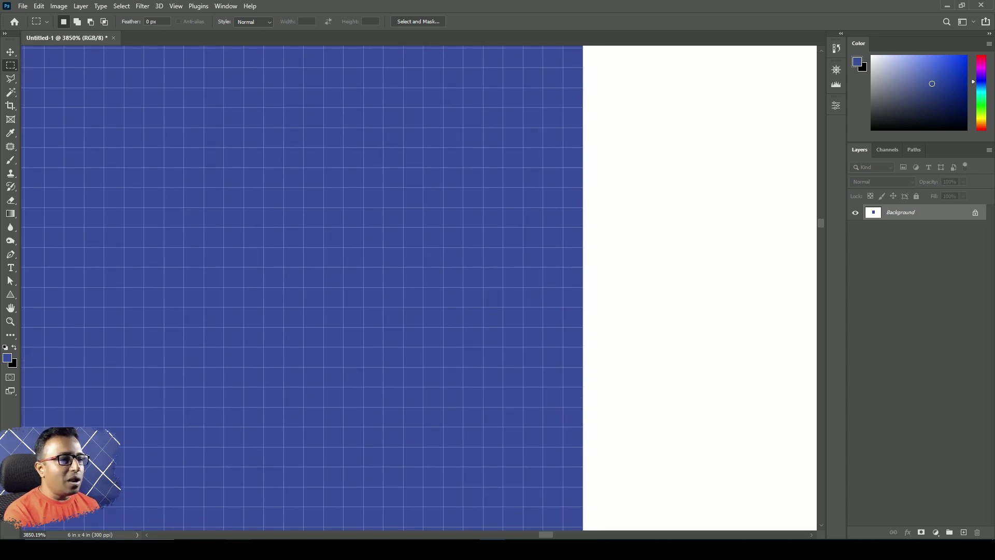
Open the GFX1 portrait from the sample images folder as a new document in Photoshop
click(238, 549)
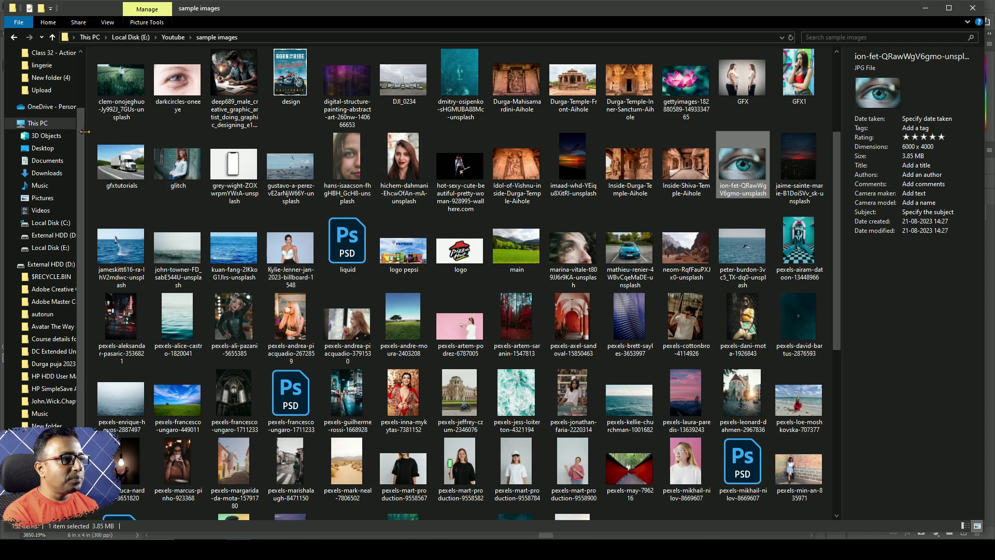
click(801, 97)
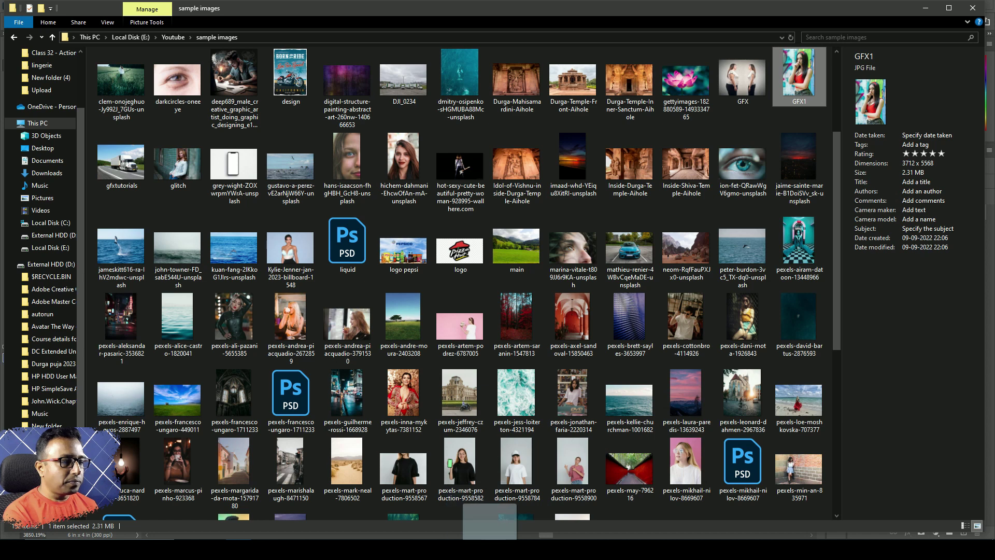
key(alt+Tab)
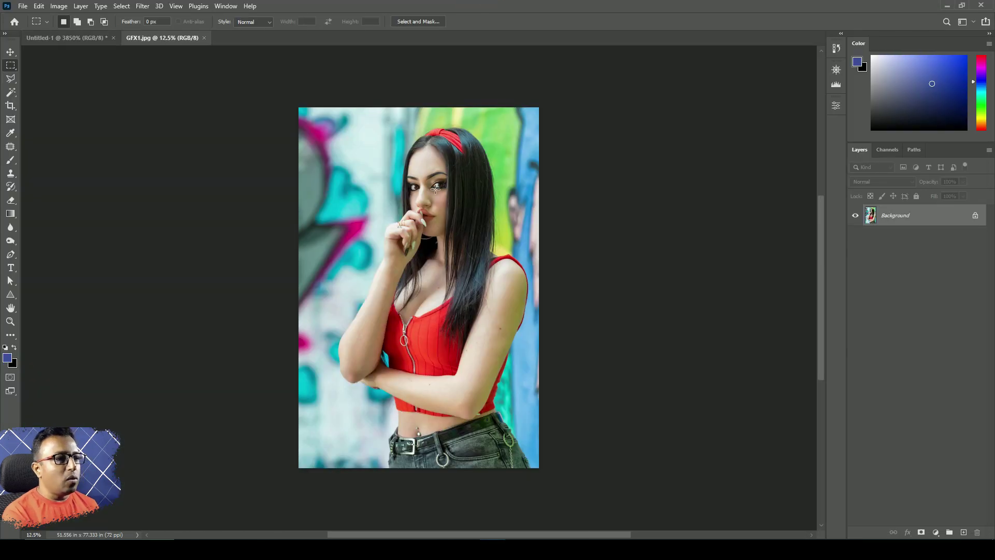
Magnify the portrait around the eye to about 4450% and pan across the hair and skin to examine individual pixels
scroll(434, 190, up, 10)
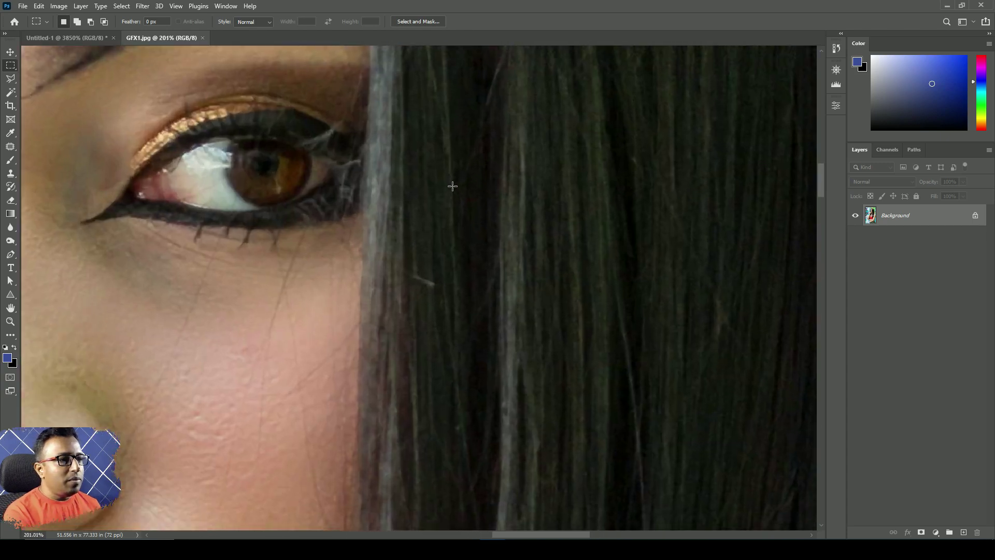
scroll(453, 185, up, 8)
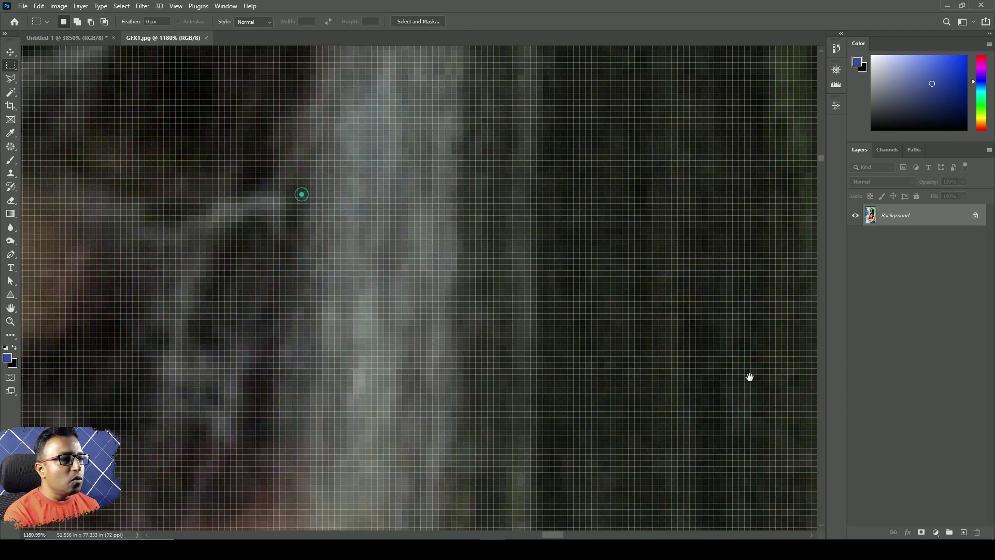
drag(396, 273, 819, 351)
drag(391, 295, 422, 346)
drag(427, 218, 460, 321)
scroll(479, 187, down, 5)
scroll(474, 175, up, 3)
drag(516, 176, 527, 262)
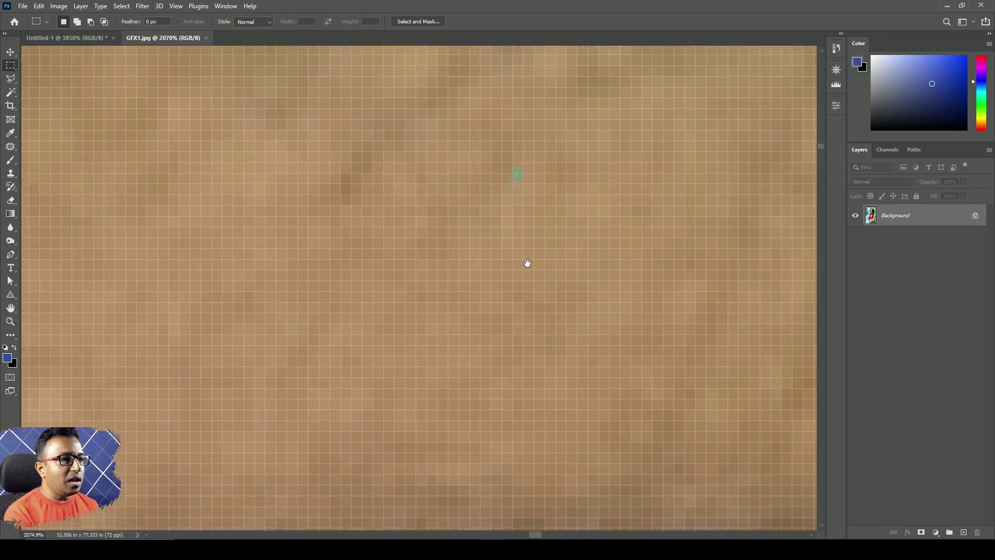
scroll(474, 250, up, 4)
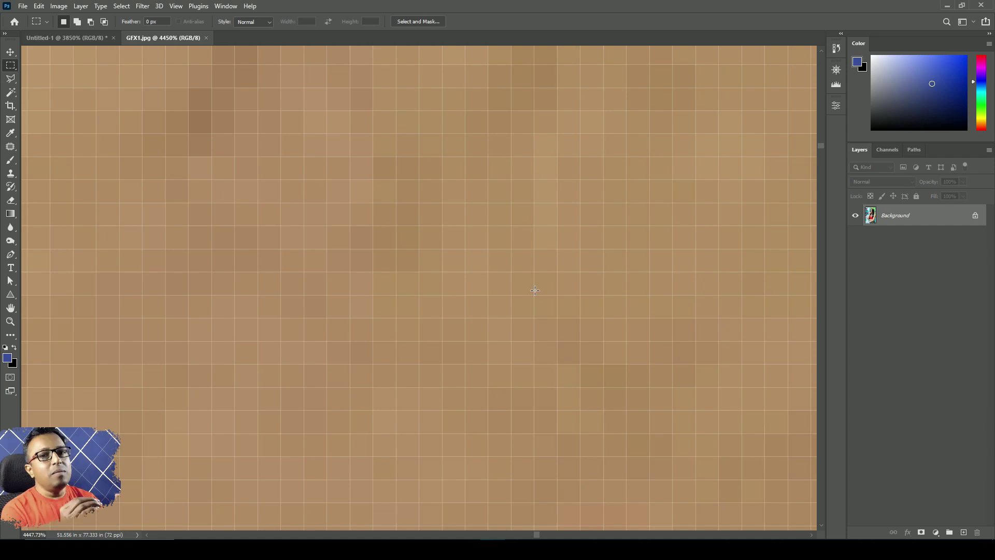
Zoom back out from the eye area until the whole portrait is visible, and reposition it in the work area
scroll(535, 290, down, 15)
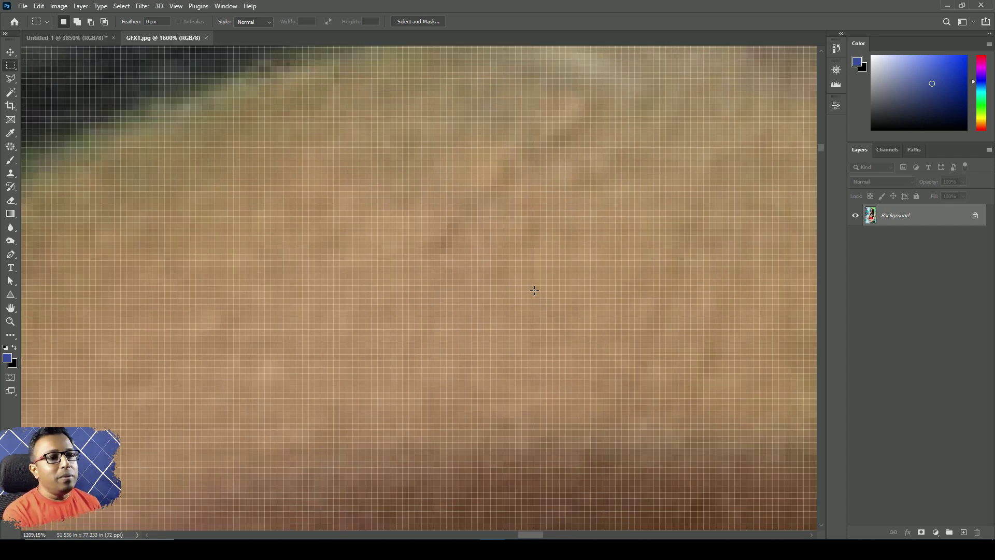
scroll(535, 290, down, 3)
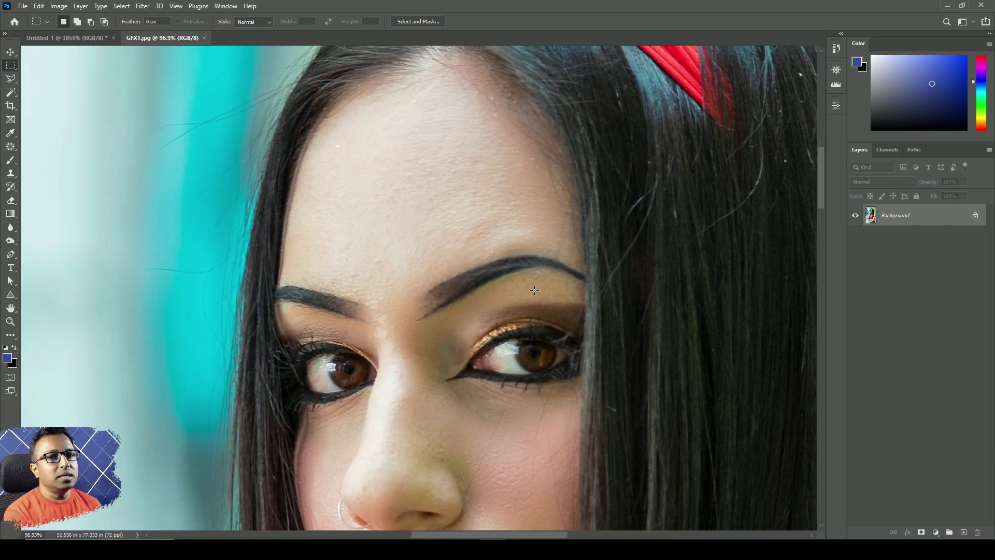
scroll(535, 290, down, 6)
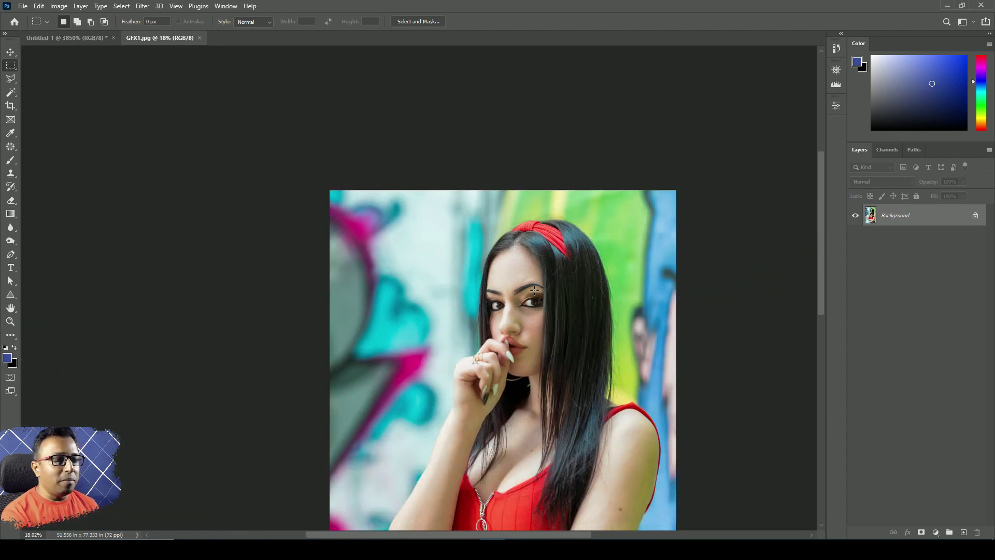
drag(546, 397, 490, 135)
scroll(476, 224, down, 2)
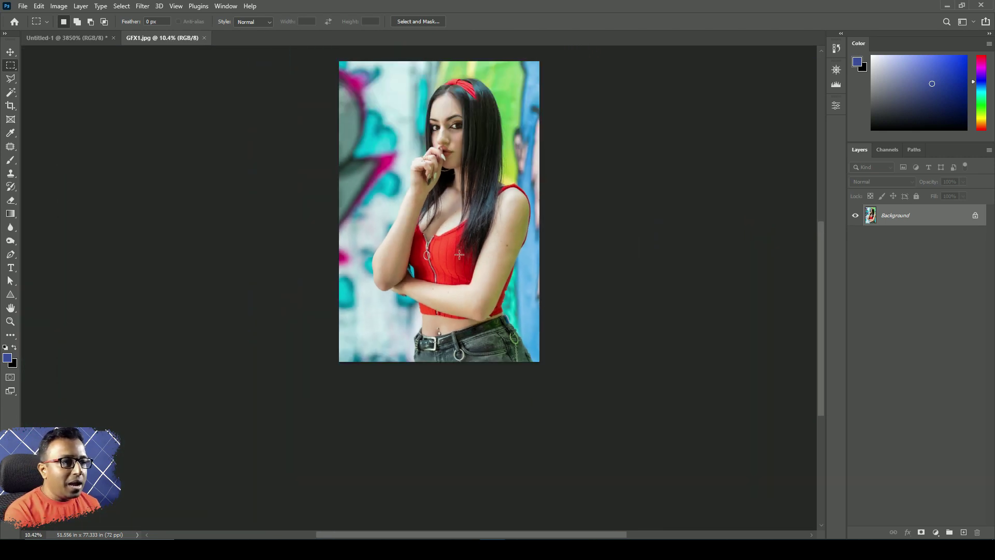
Magnify the portrait's red top and forearm to pixel level and pan across the skin to examine its color squares
scroll(460, 252, up, 1)
scroll(460, 241, up, 5)
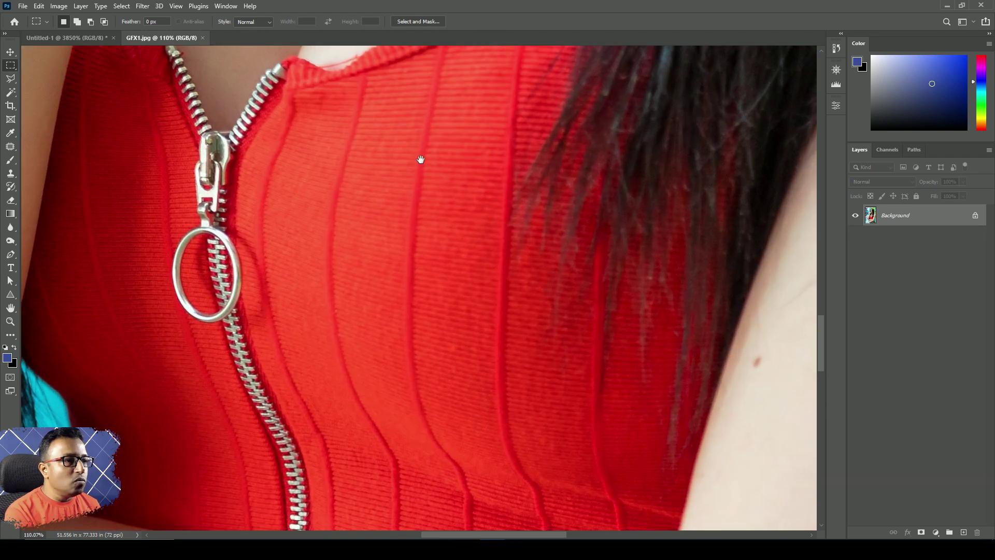
scroll(418, 327, up, 3)
scroll(418, 326, up, 8)
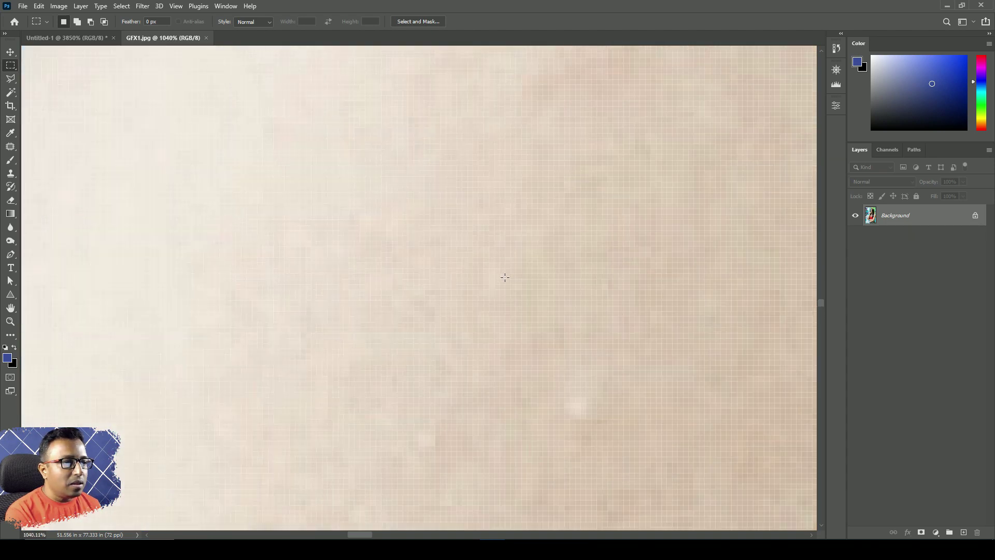
scroll(505, 277, up, 3)
scroll(505, 277, down, 3)
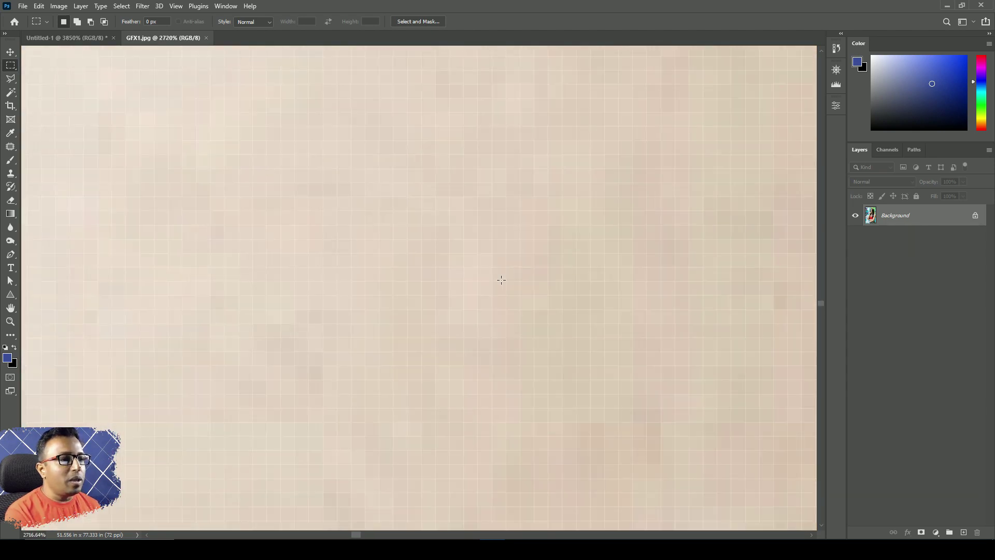
drag(503, 218, 504, 358)
drag(482, 233, 490, 358)
drag(378, 281, 492, 327)
View the forearm at 100%, and magnify its edge against the turquoise background to about 3370% to compare the pixels
scroll(492, 326, down, 6)
click(489, 382)
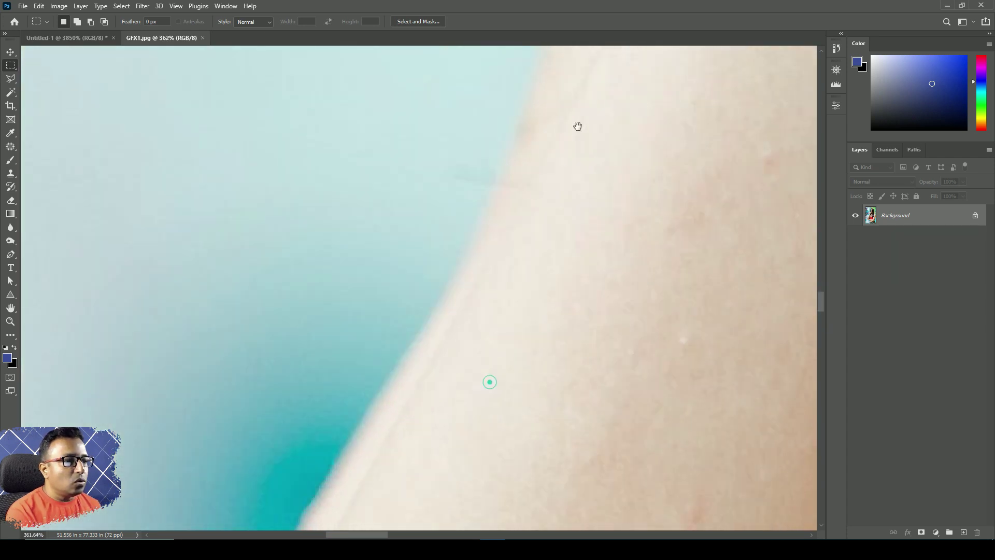
scroll(472, 240, down, 2)
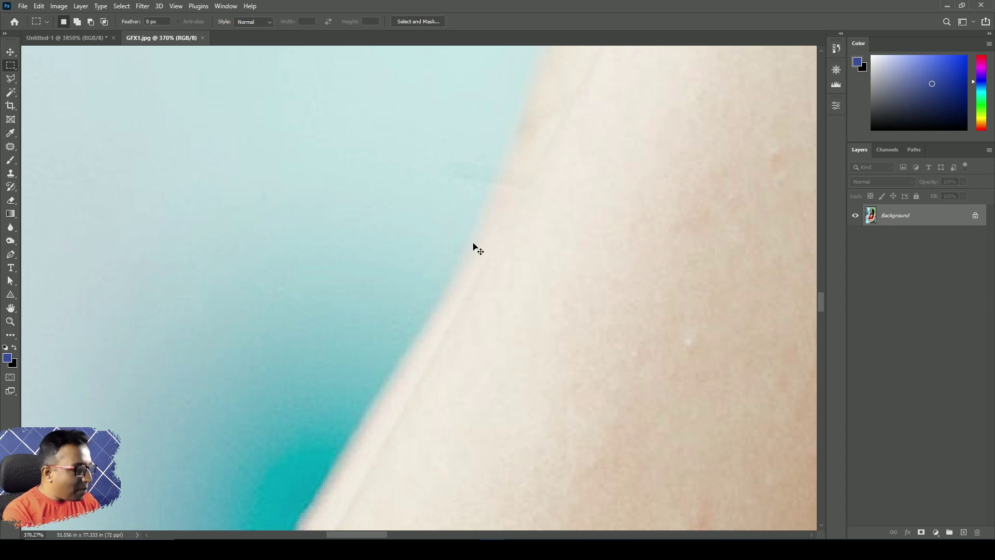
scroll(473, 246, down, 3)
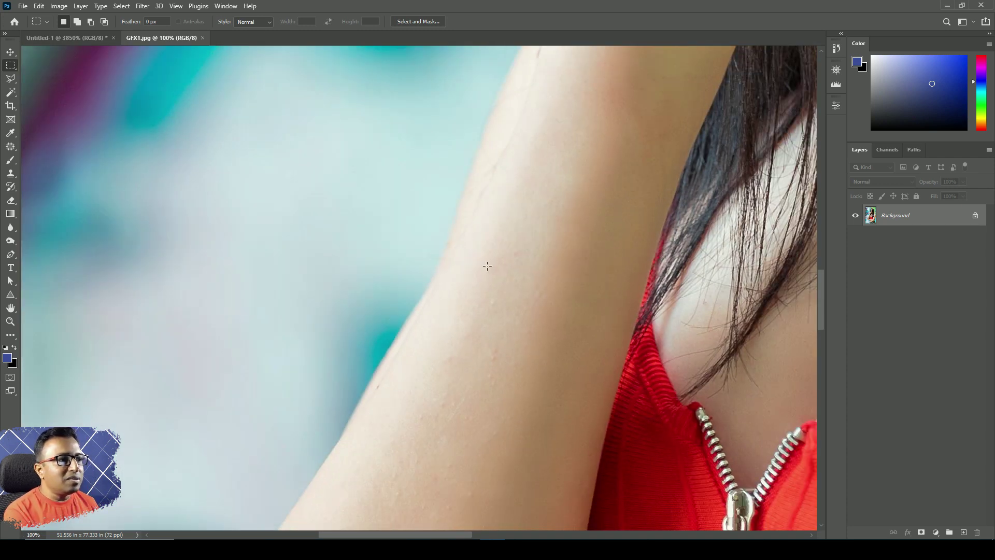
scroll(427, 337, up, 10)
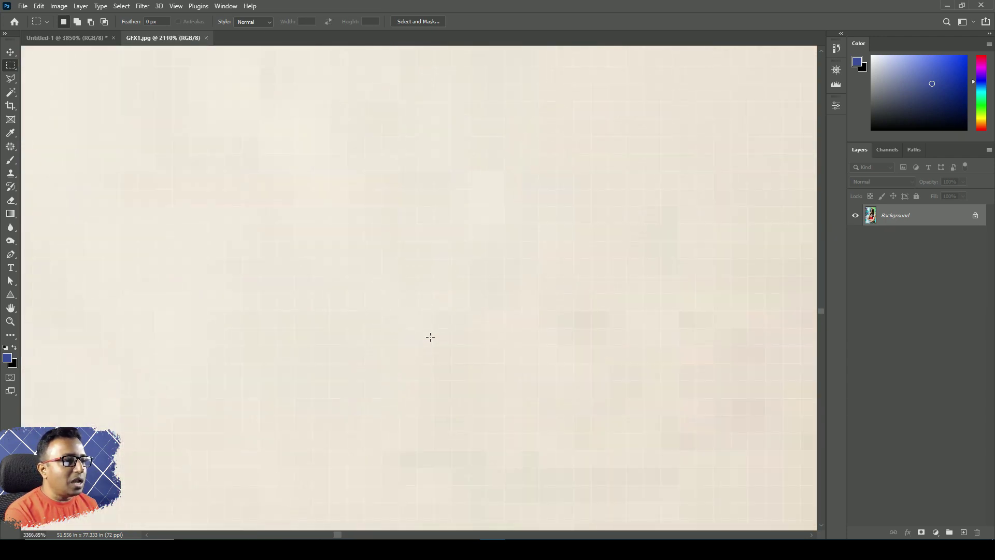
scroll(582, 360, up, 3)
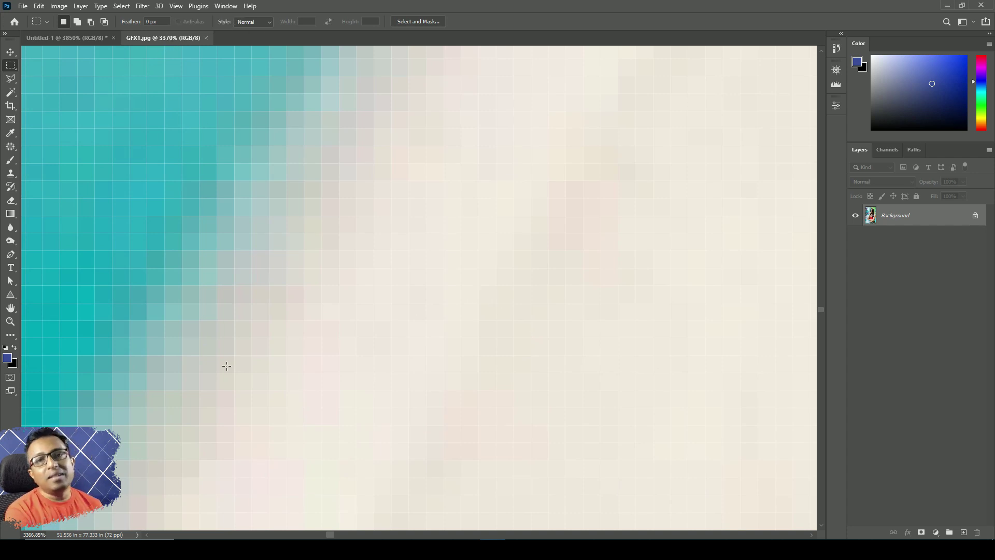
Zoom out from the forearm's pixels and center the portrait in the work area at about 20%
scroll(226, 366, down, 4)
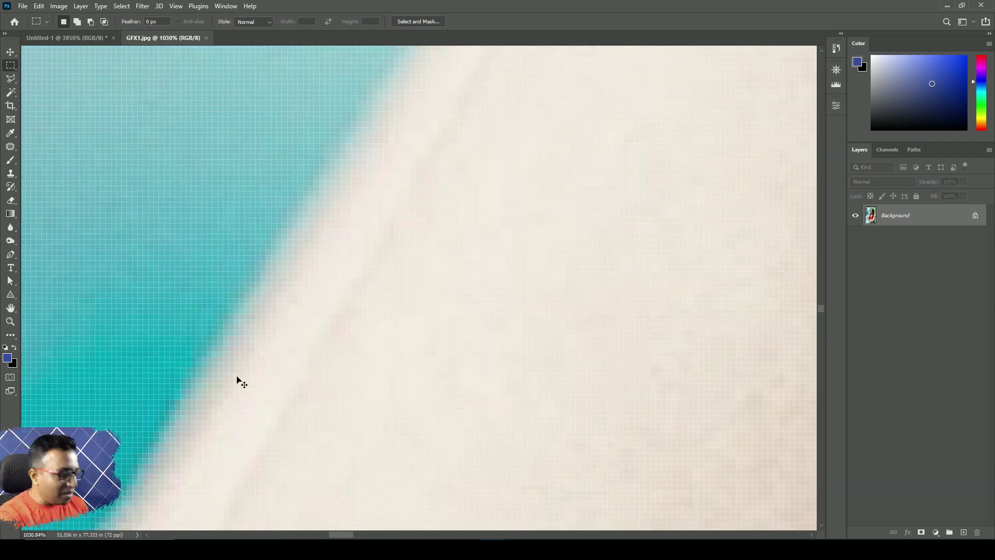
scroll(242, 383, down, 10)
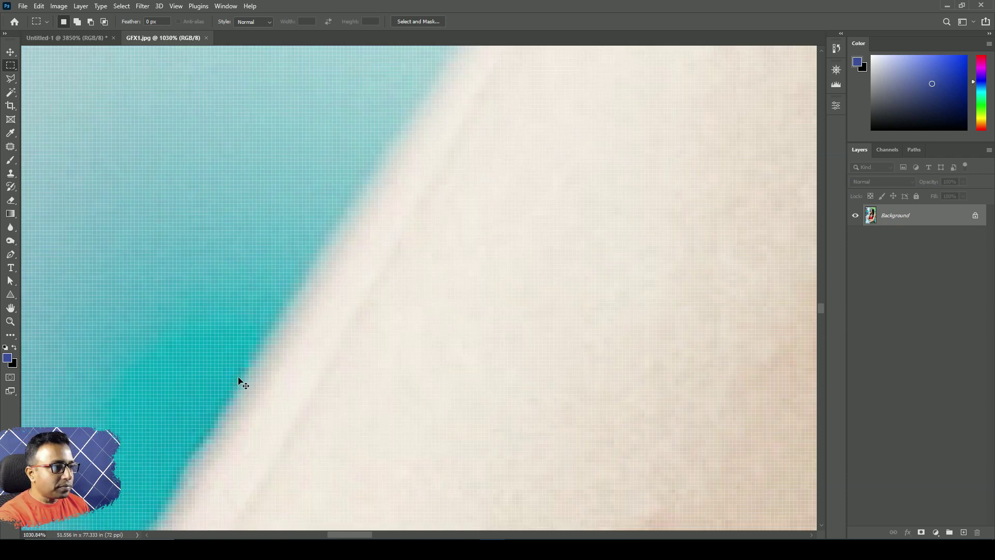
scroll(498, 387, down, 4)
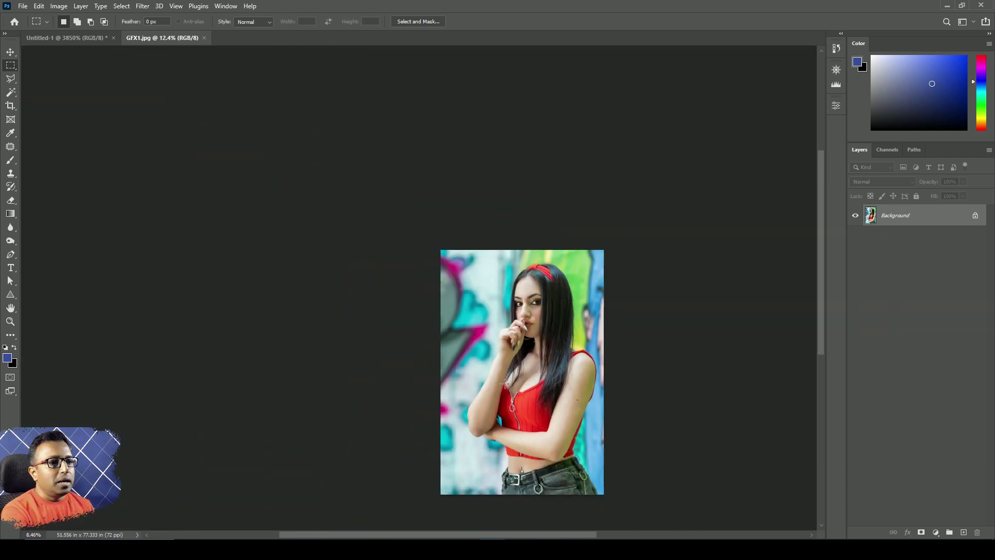
scroll(512, 385, up, 4)
drag(653, 363, 528, 304)
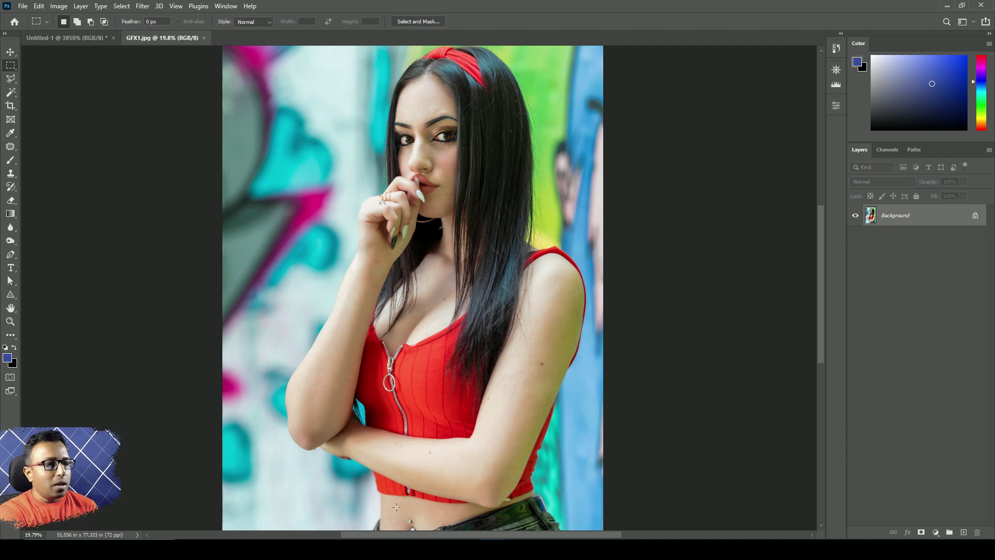
Switch to the web browser, view the Unsplash home page, and browse the free stock photos on Pexels
click(391, 549)
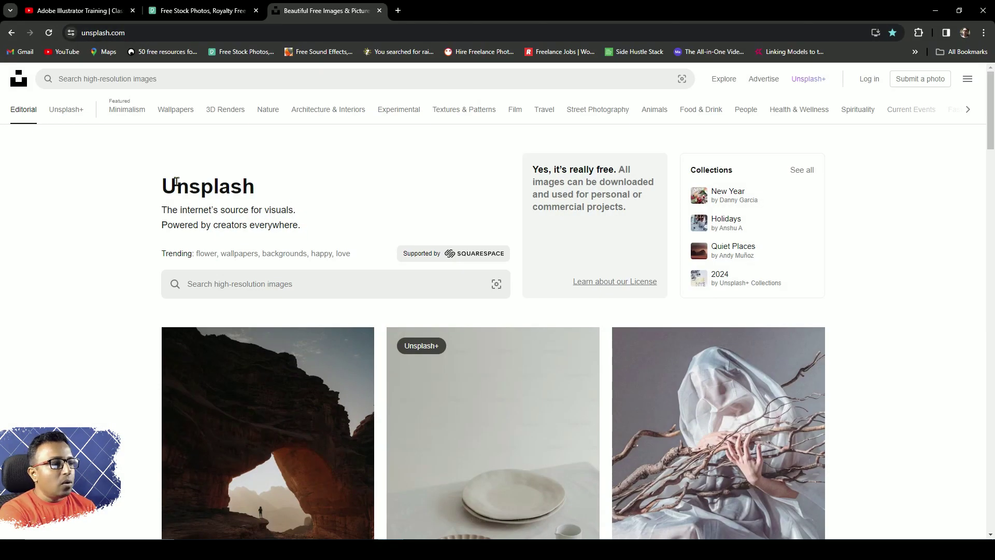
drag(162, 188, 277, 184)
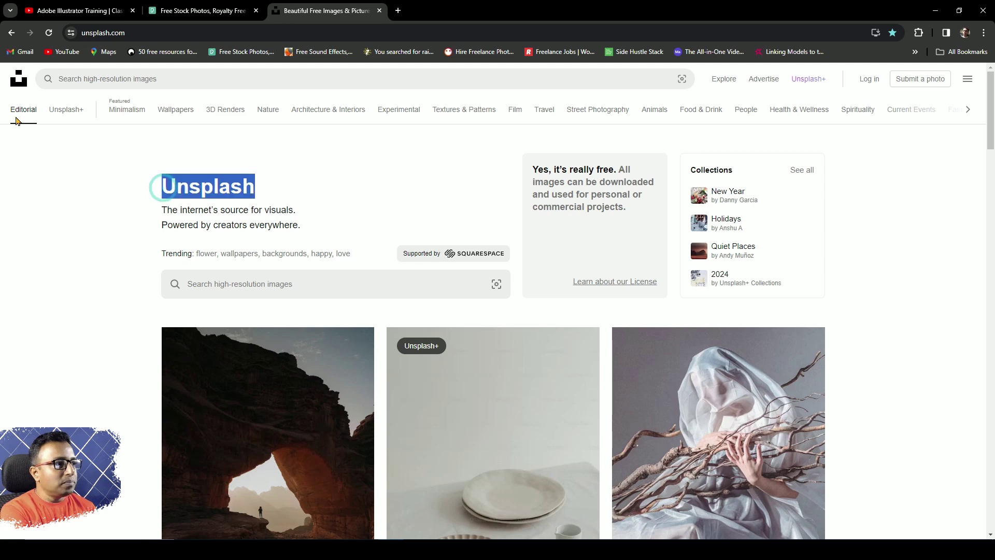
click(208, 13)
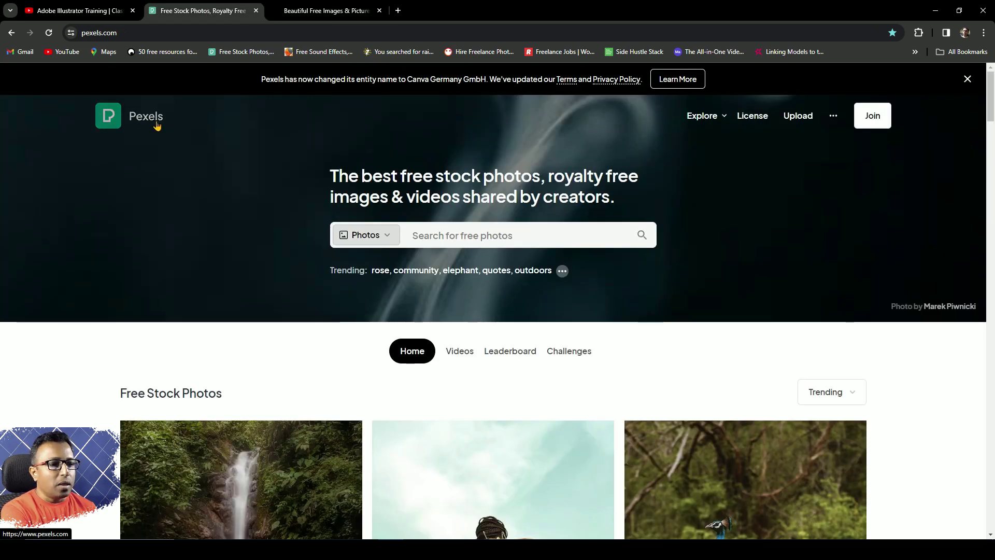
scroll(540, 266, down, 3)
scroll(539, 266, down, 2)
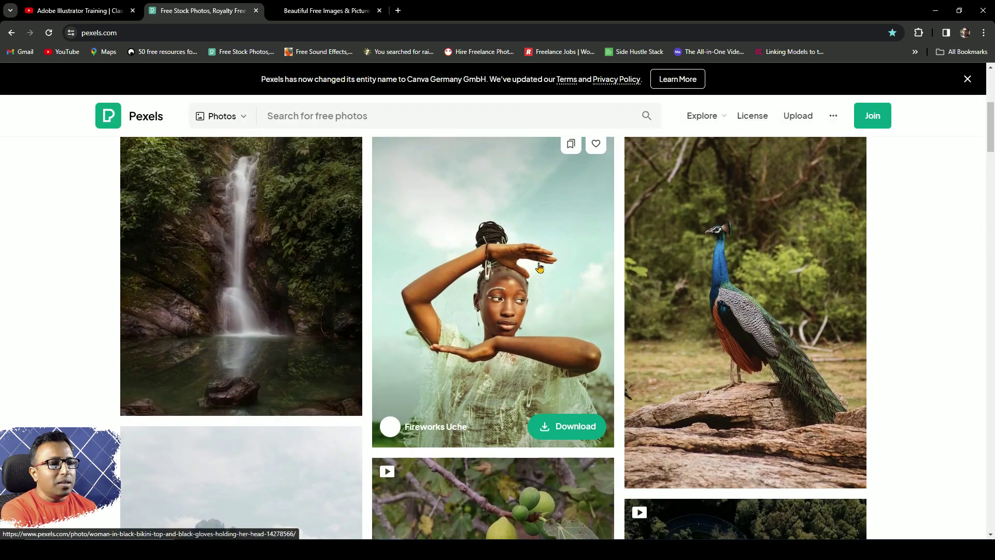
Browse the free photos on Unsplash's home page, return to the Pexels page, and switch back to Photoshop
scroll(540, 266, up, 5)
click(317, 10)
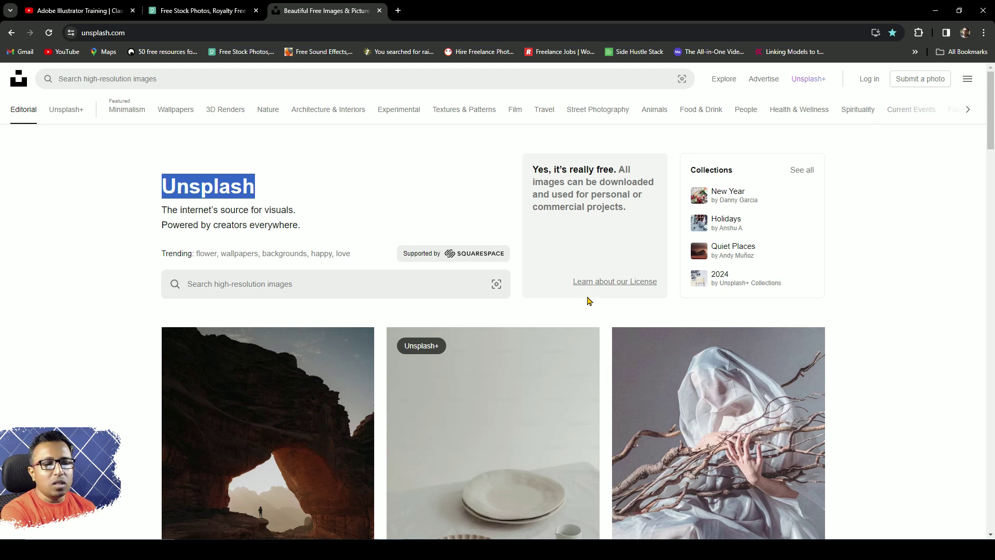
scroll(589, 301, down, 4)
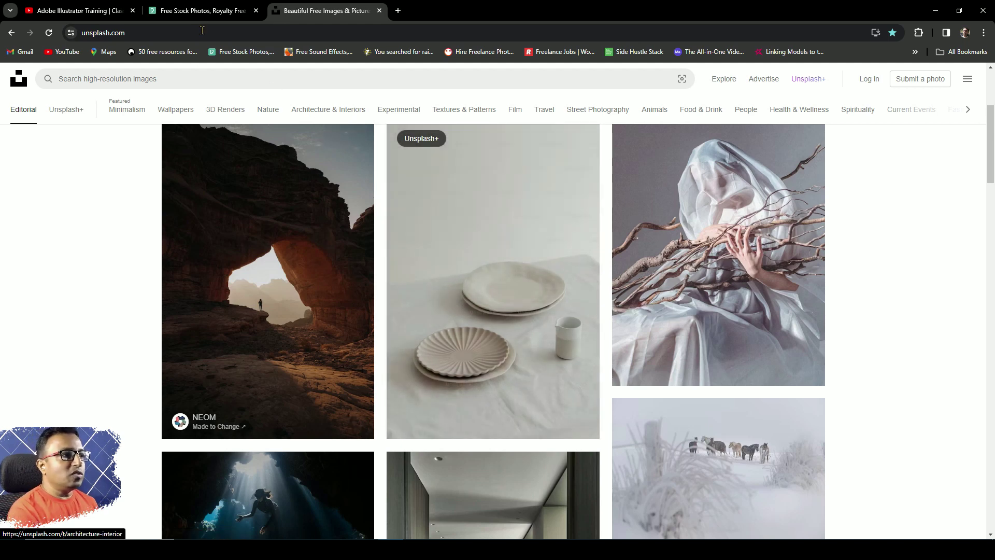
click(204, 10)
key(ctrl+Tab)
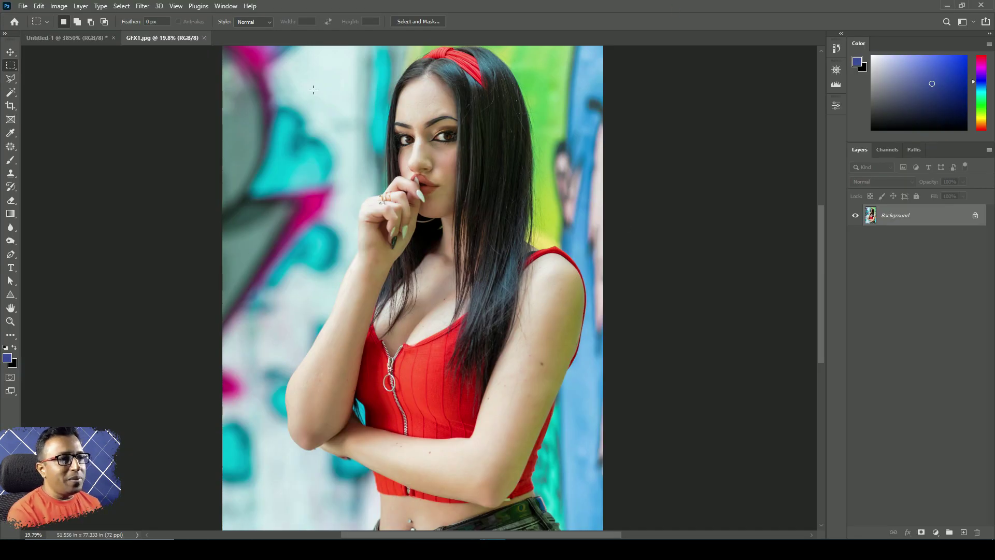
In the untitled document, select the area around the blue square, restore the default colors, erase the square and deselect
click(67, 38)
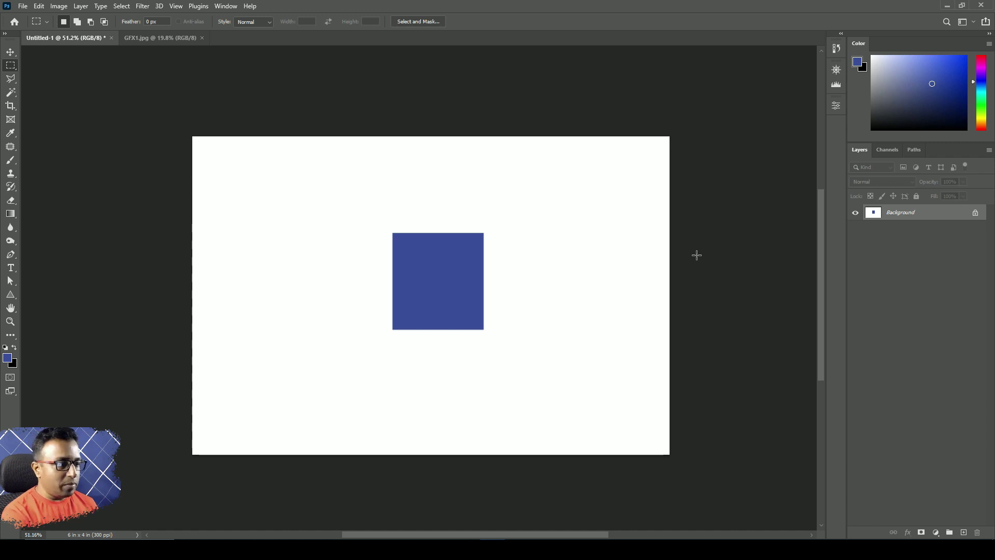
drag(281, 396, 578, 182)
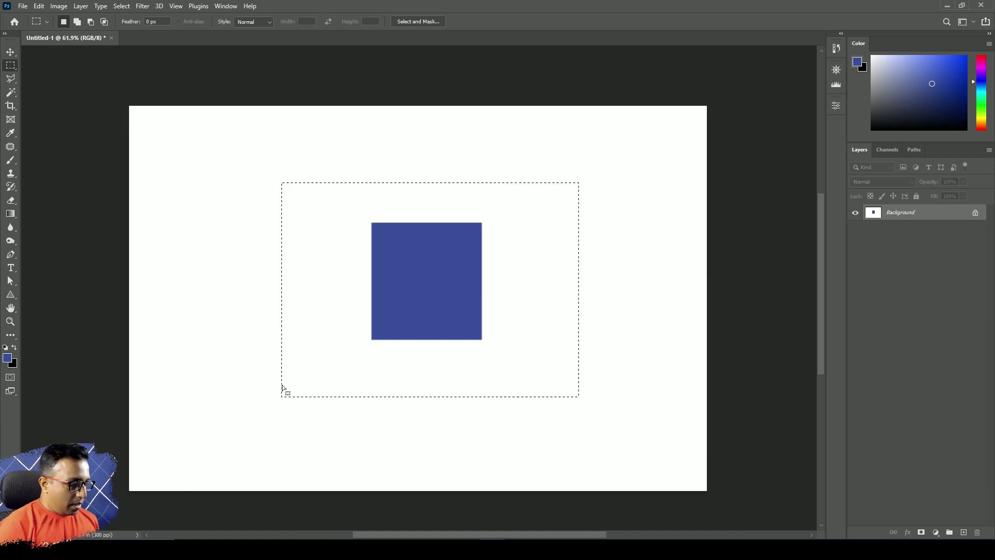
key(d)
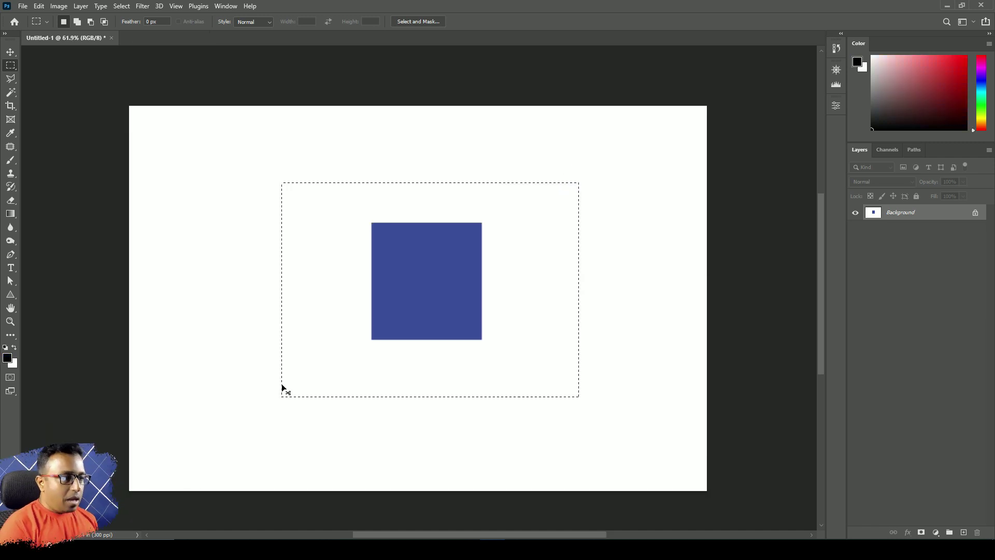
key(Delete)
key(ctrl+d)
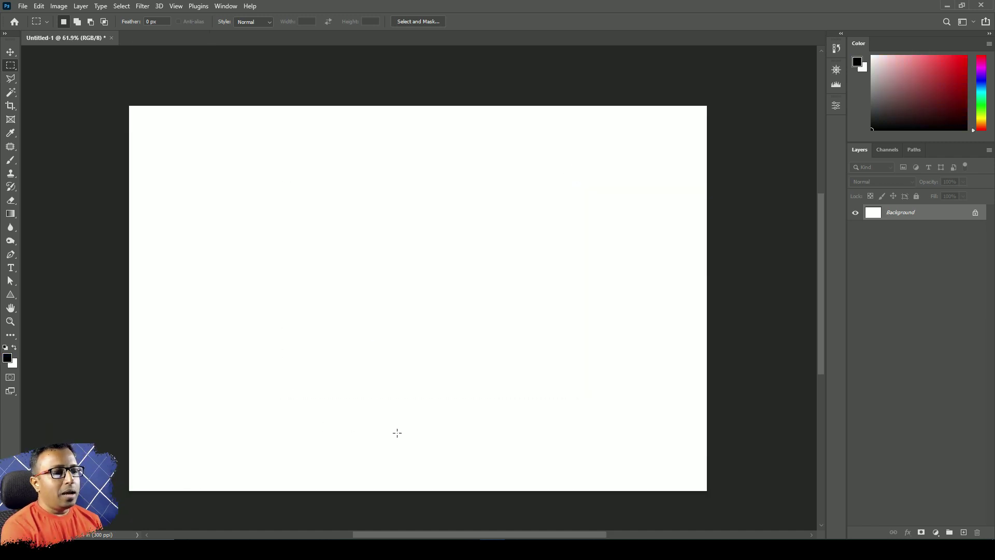
Place the close-up eye portrait from the sample images folder onto the blank canvas, commit it, and undo the placement
click(492, 550)
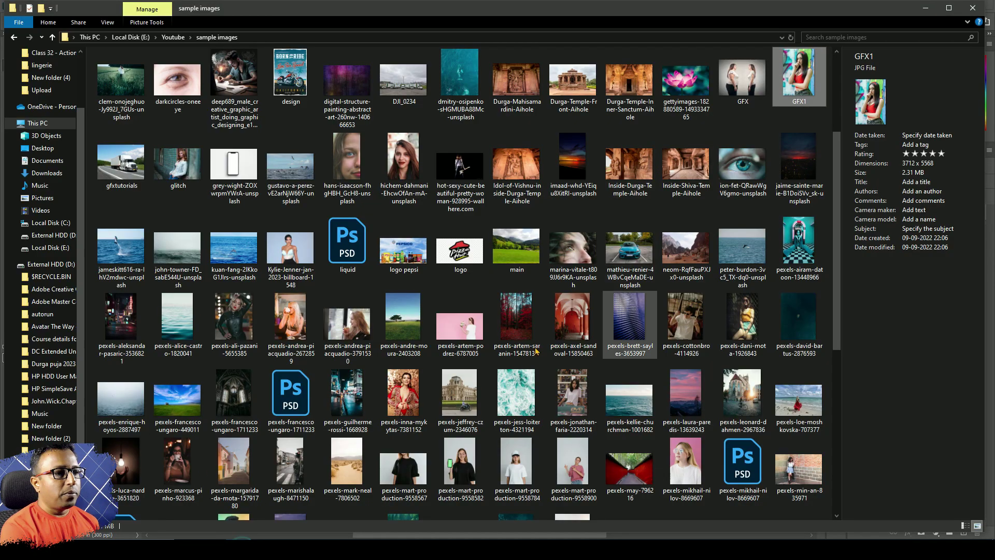
click(578, 256)
drag(579, 255, 428, 312)
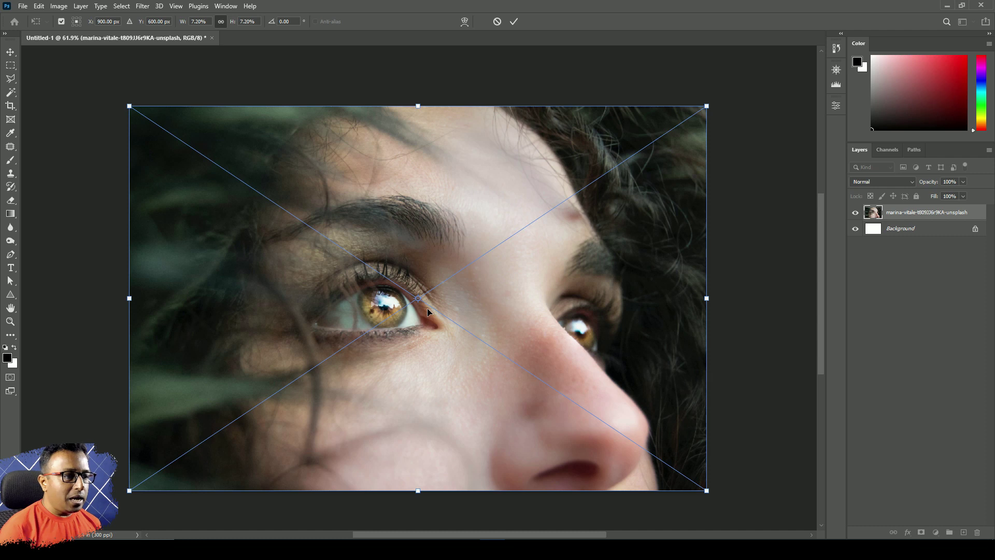
key(Return)
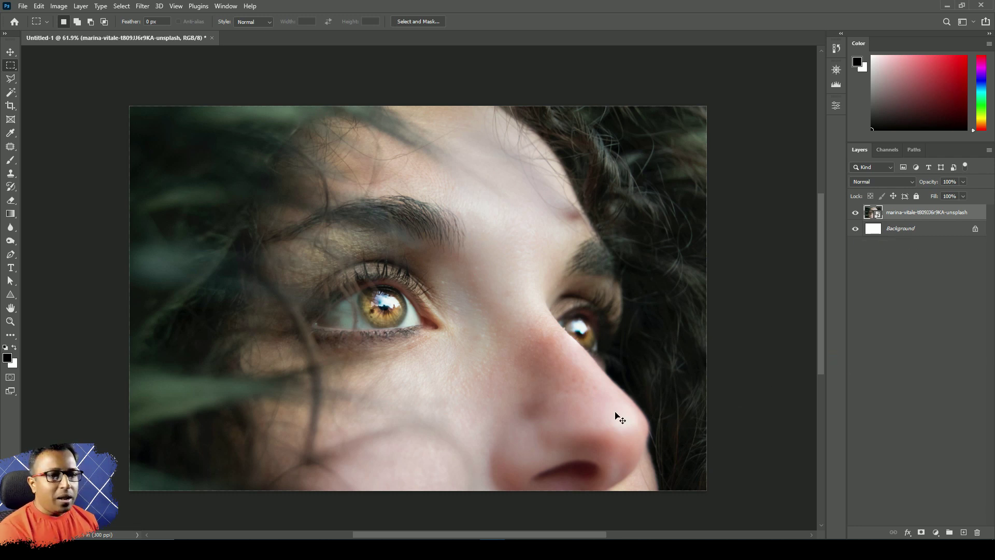
key(ctrl+z)
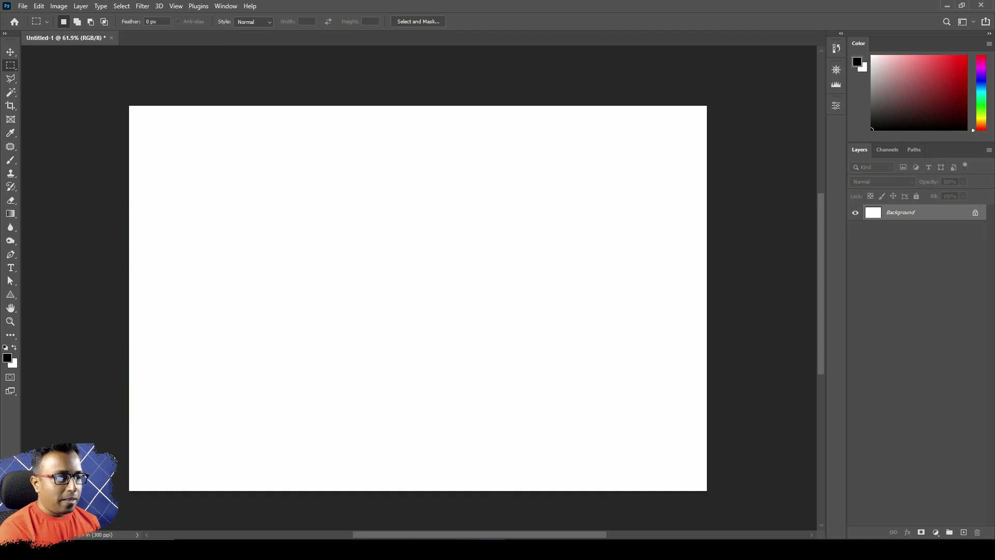
Open the close-up eye portrait from the sample images folder as a separate document and inspect it at different zoom levels
click(493, 549)
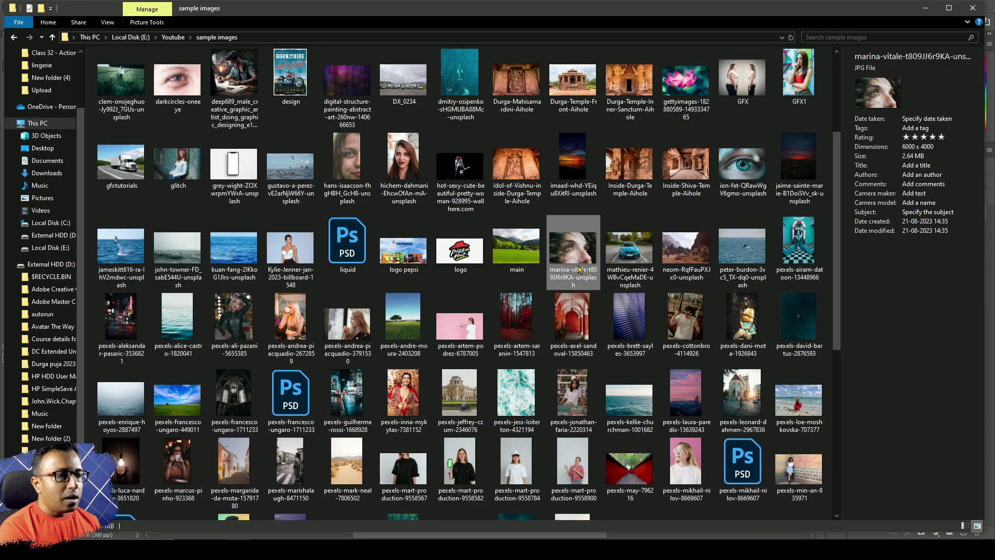
drag(575, 253, 556, 35)
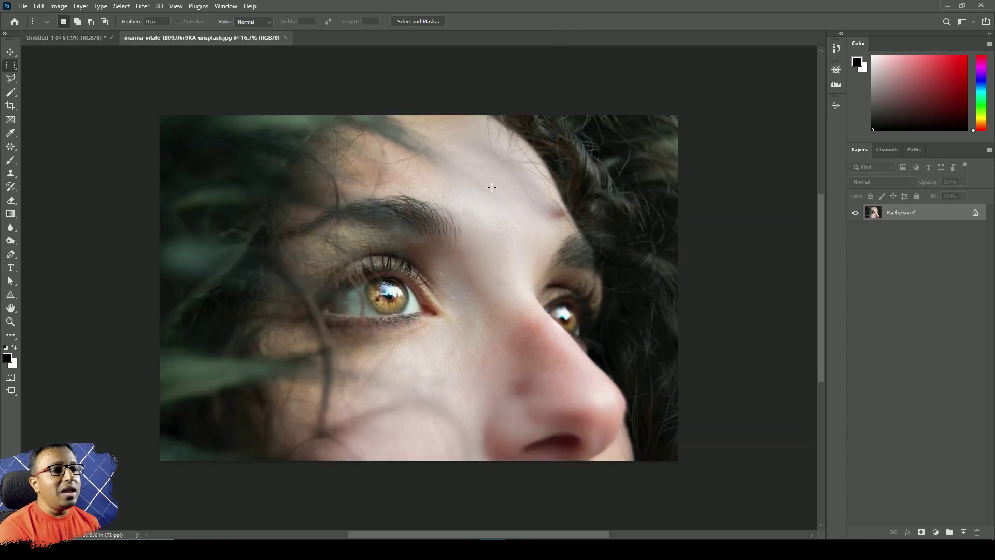
scroll(472, 254, up, 3)
scroll(477, 264, down, 2)
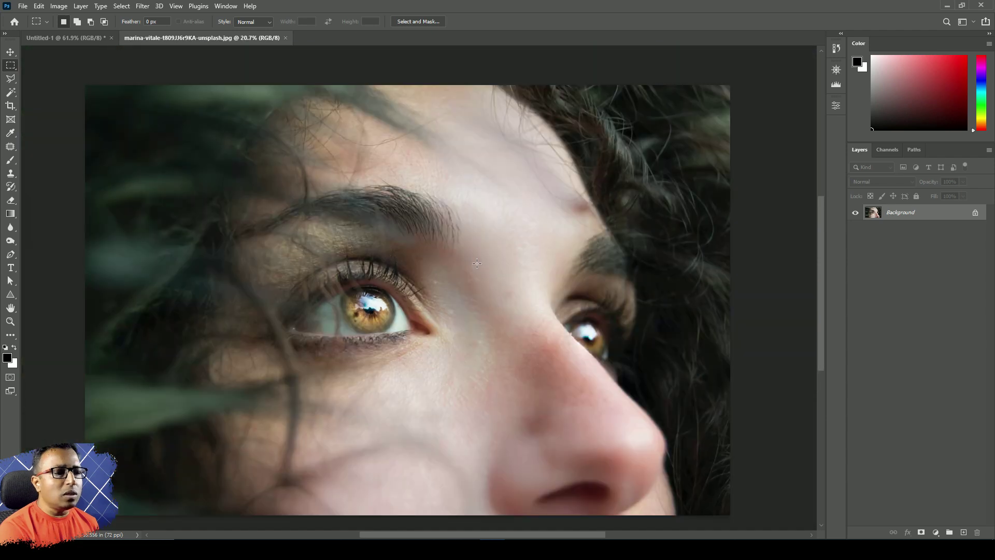
scroll(484, 330, up, 2)
scroll(484, 330, up, 3)
scroll(353, 311, down, 5)
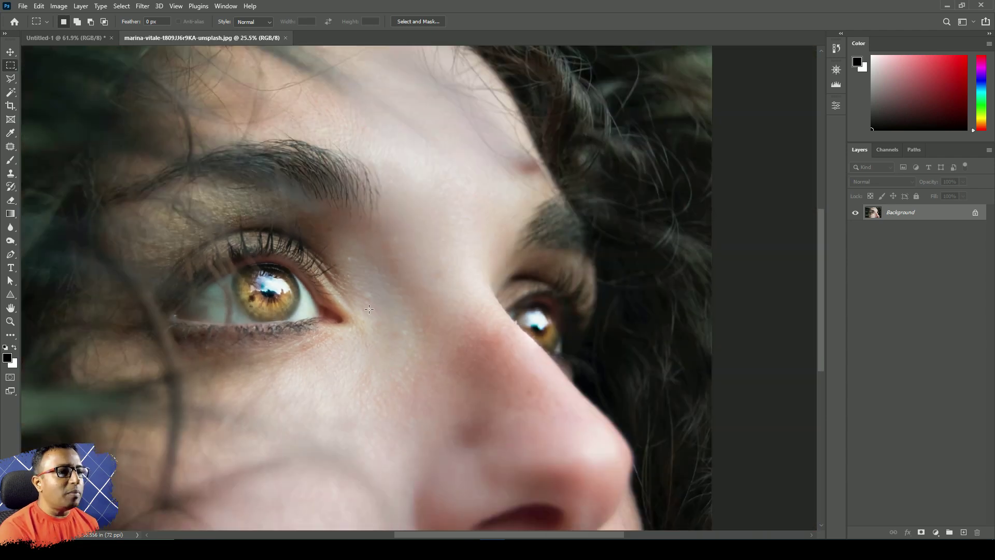
scroll(374, 307, up, 1)
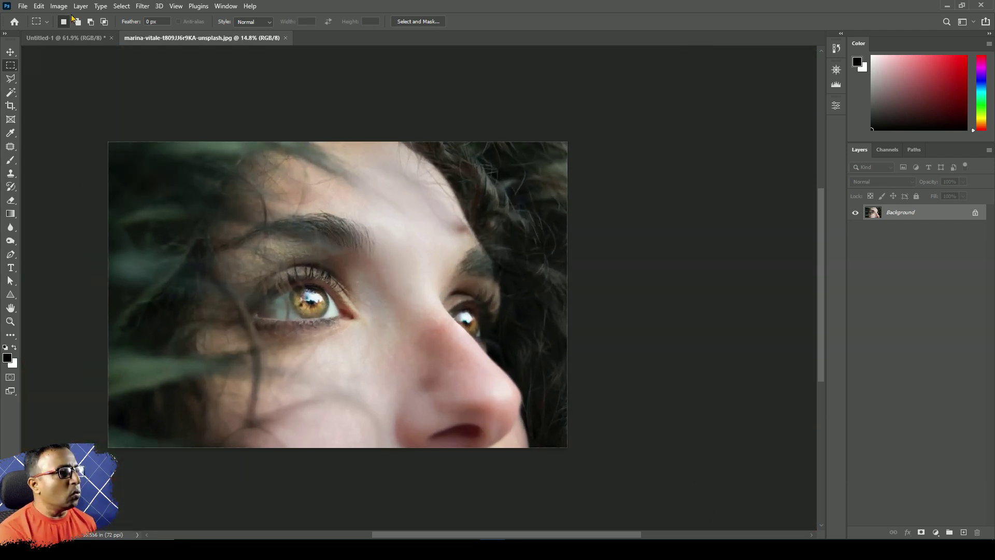
Compare the blank untitled document with the eye portrait's document, and close the portrait
click(66, 38)
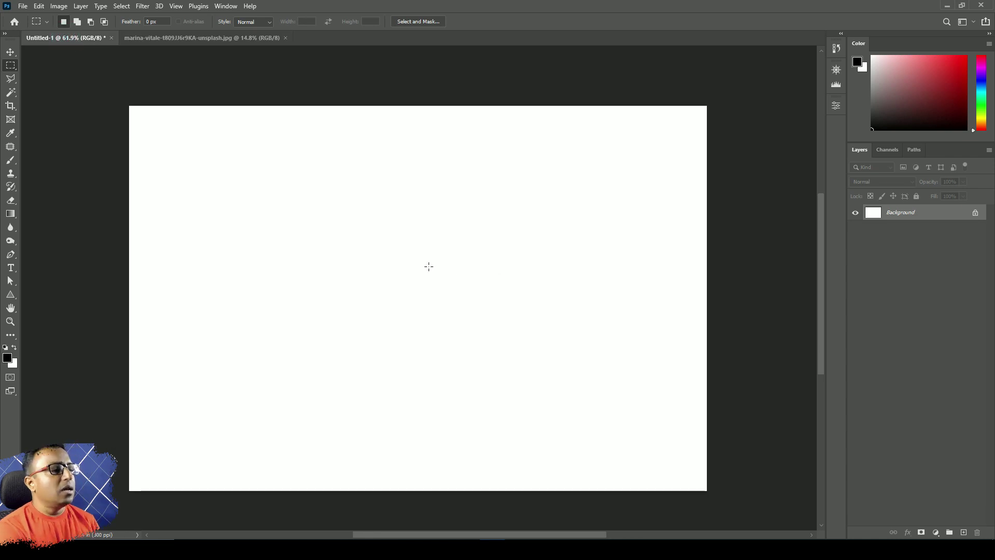
click(233, 38)
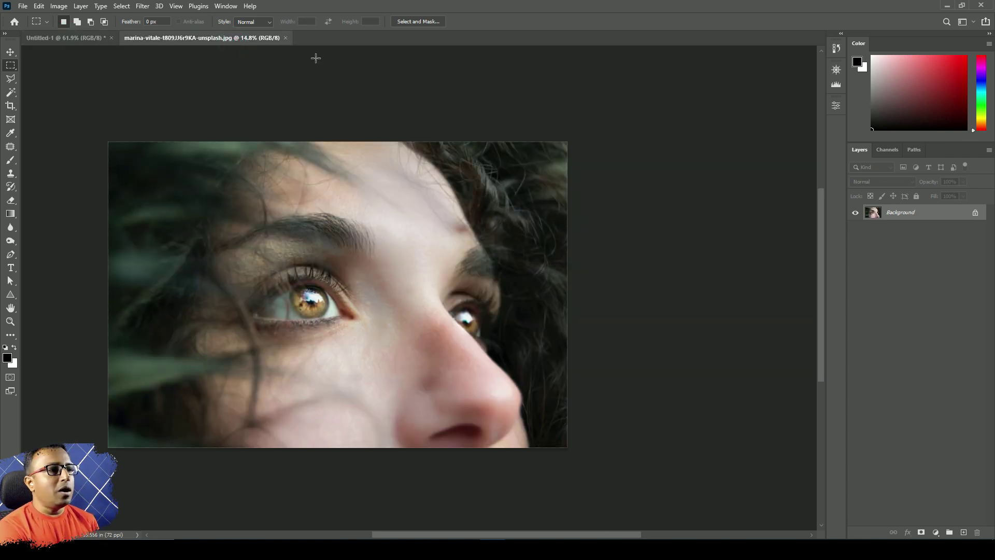
click(286, 38)
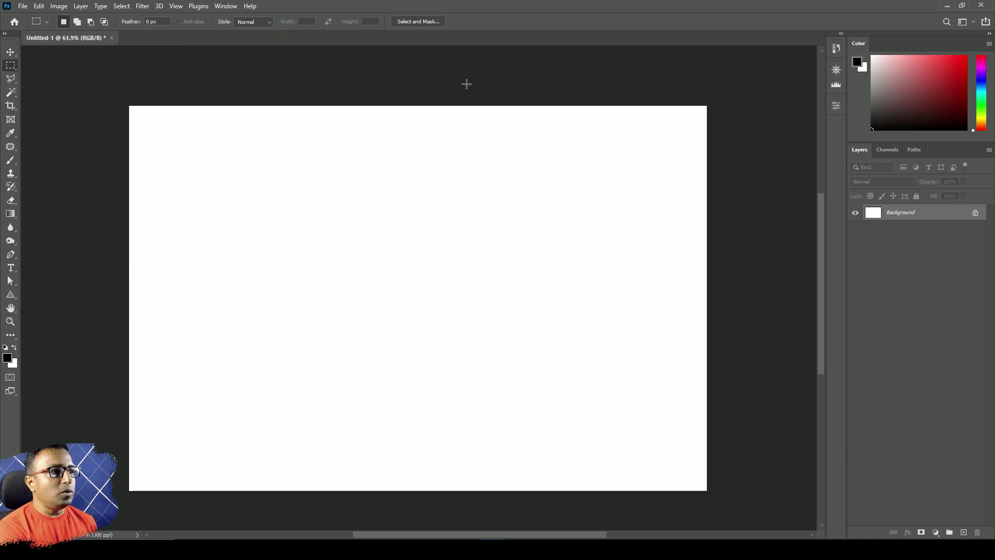
Try the Move tool, and draw a wide Rectangular Marquee selection in the middle of the blank canvas
click(10, 52)
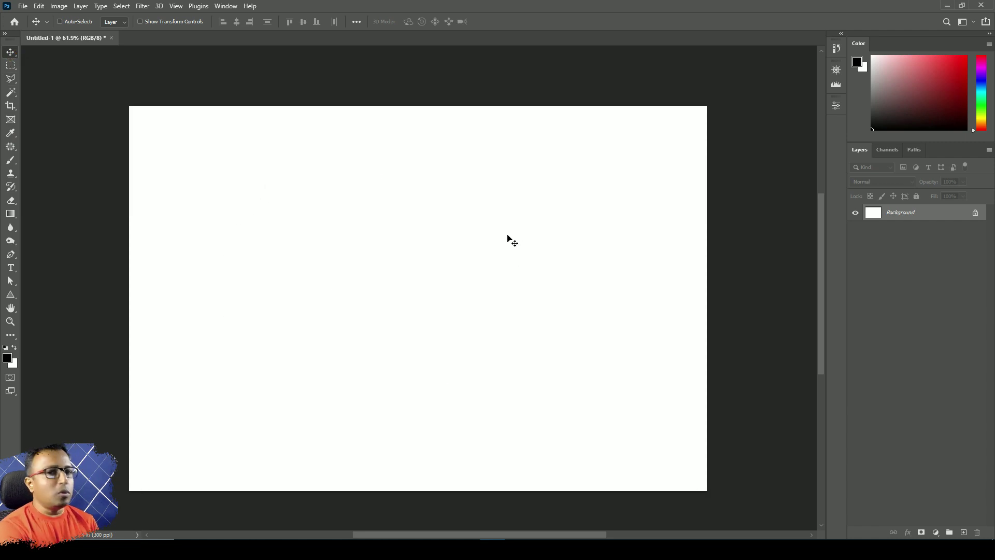
click(10, 68)
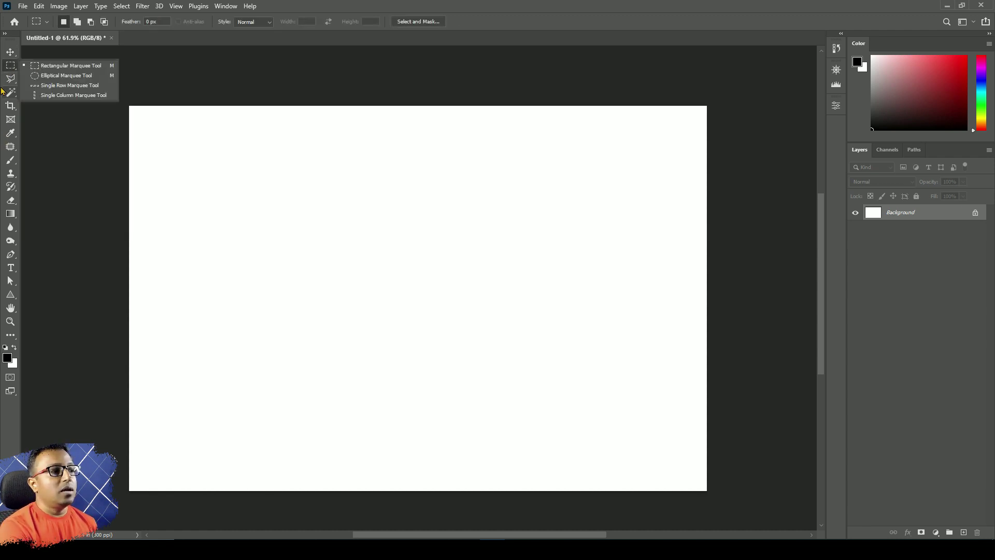
click(58, 66)
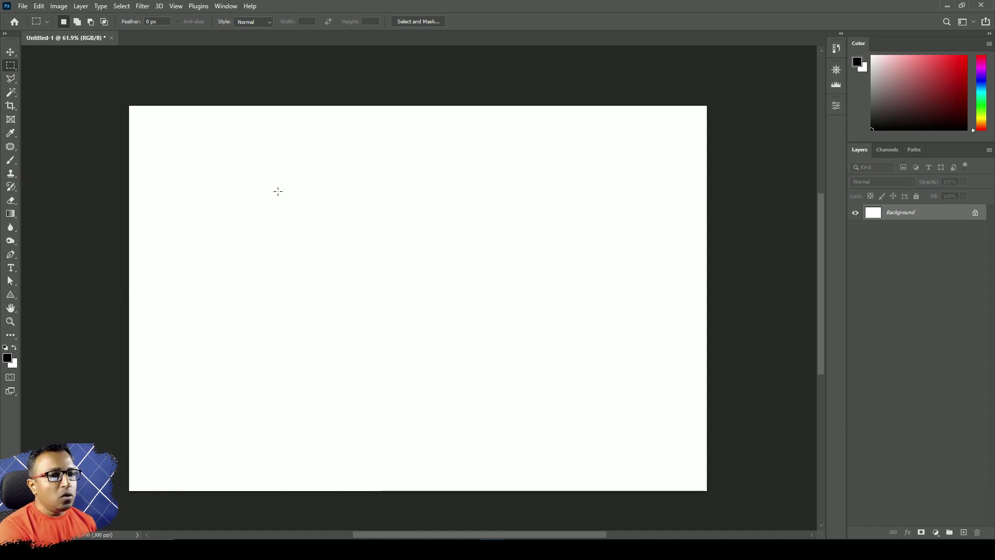
drag(278, 192, 588, 381)
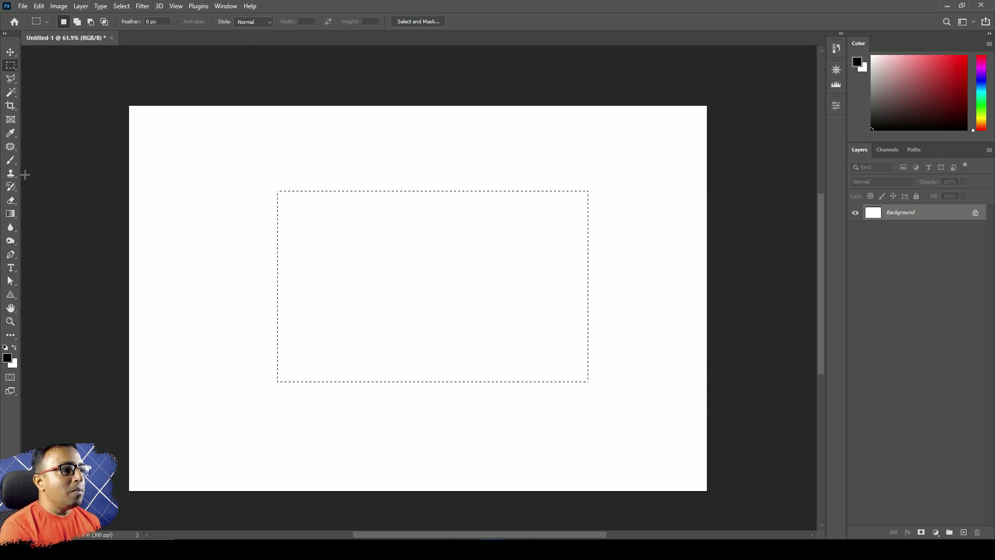
Choose the Brush tool and reduce the brush size to 70 px
click(11, 161)
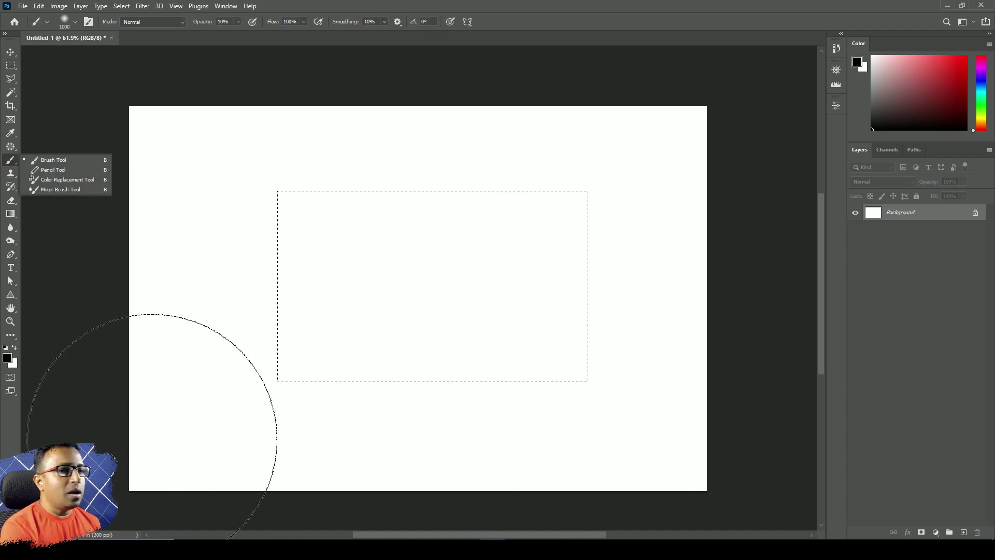
key(bracketleft)
key(bracketleft)
key(bracketleft)
key(bracketleft)
key(bracketleft)
key(bracketleft)
key(bracketleft)
key(bracketleft)
key(bracketleft)
key(bracketleft)
key(bracketleft)
key(bracketleft)
key(bracketleft)
key(bracketleft)
key(bracketleft)
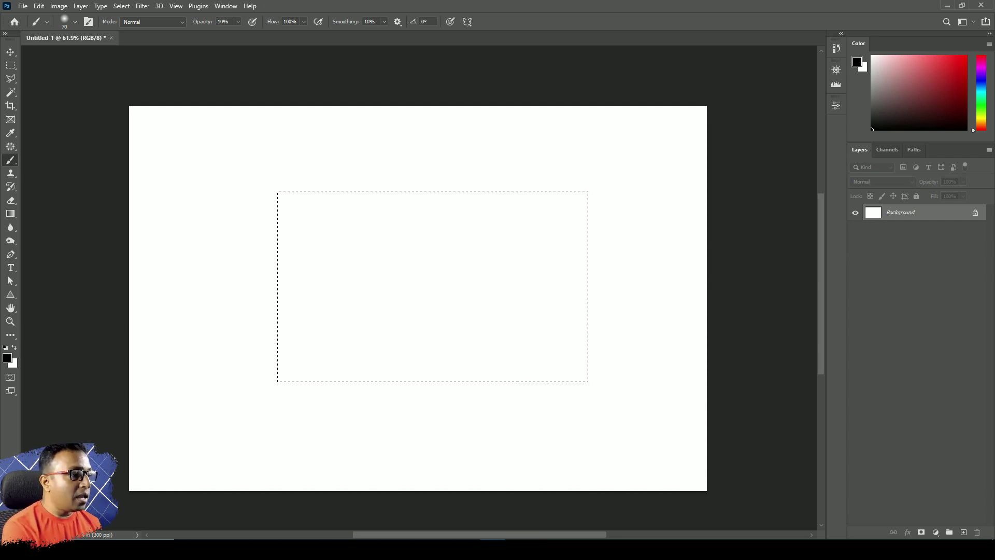
click(8, 359)
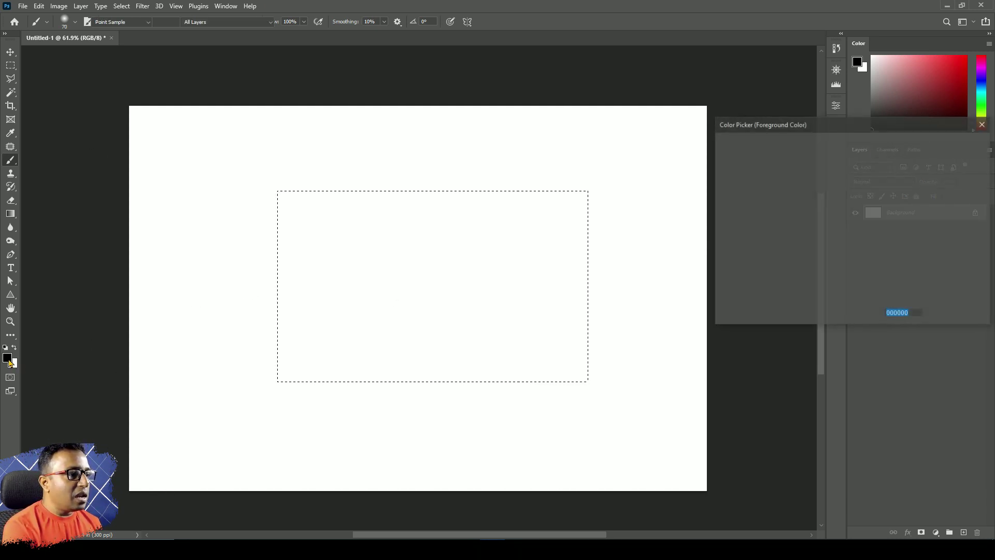
drag(782, 127, 579, 93)
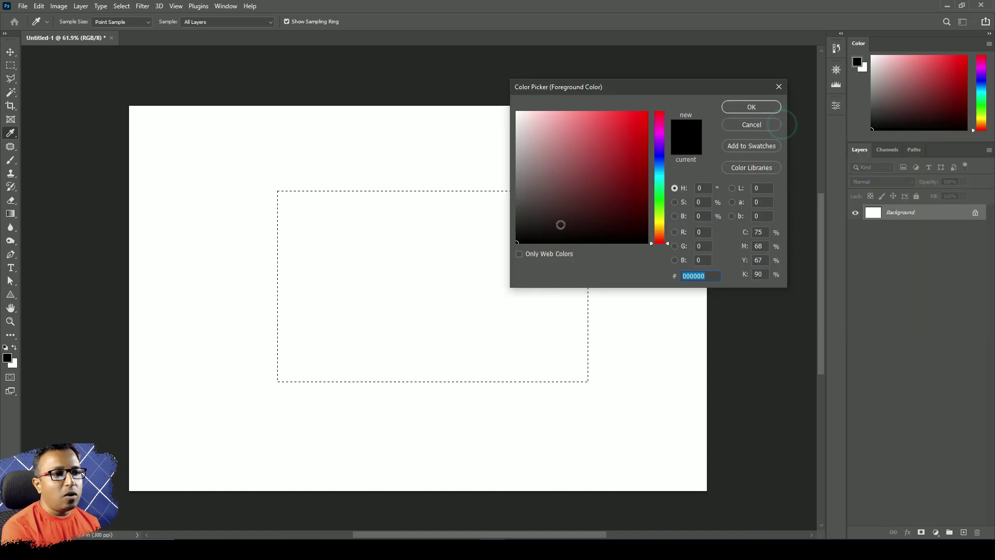
click(746, 124)
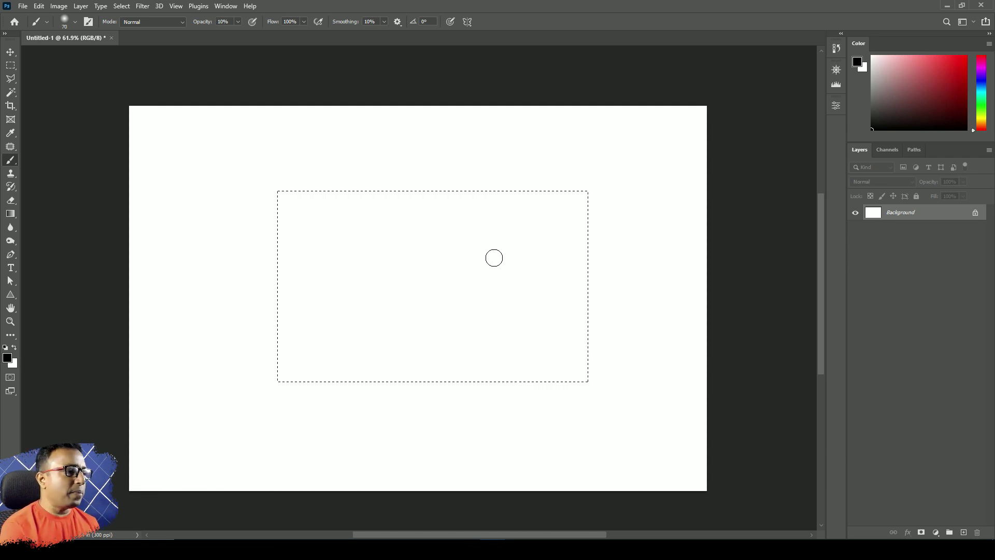
Set the foreground color to a slightly muted red and clear the rectangular selection
drag(941, 71, 941, 64)
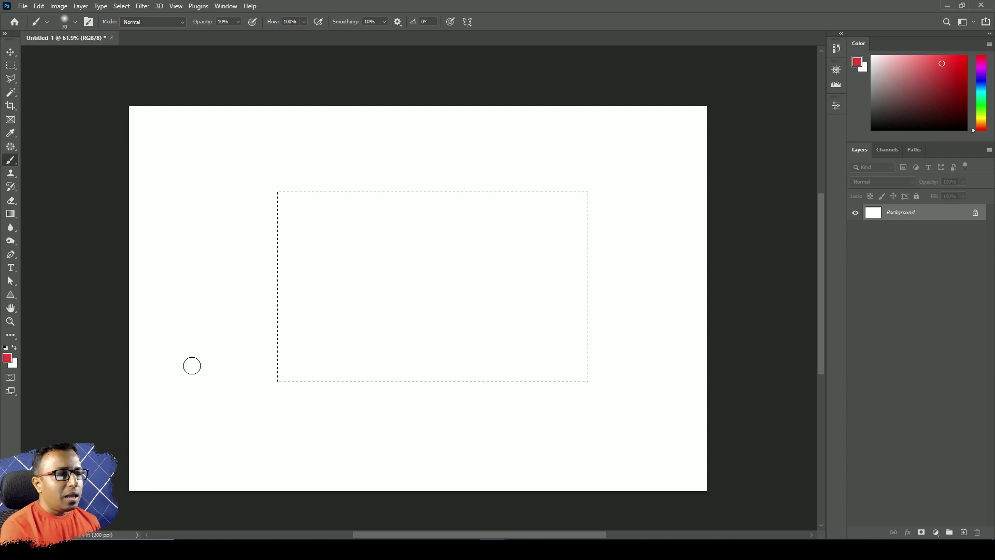
key(ctrl+d)
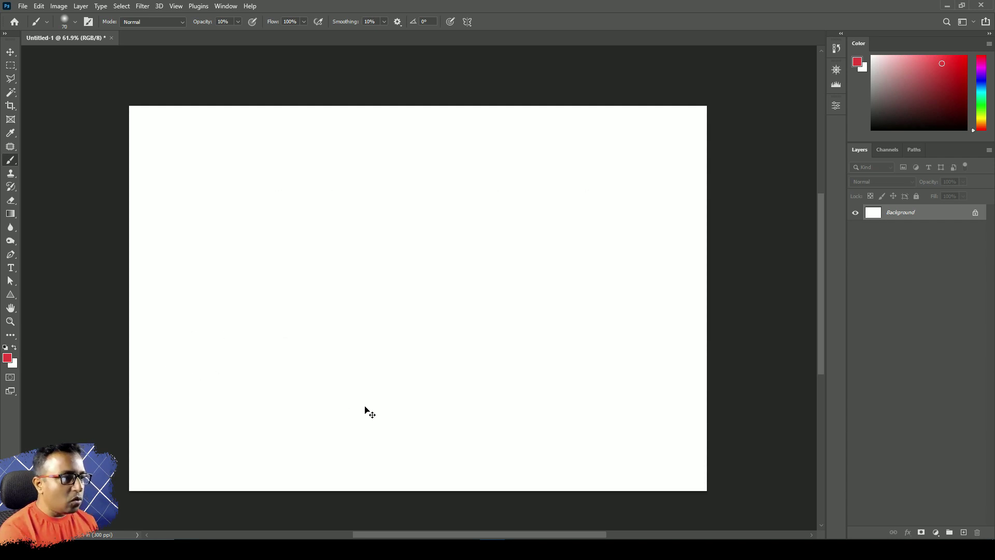
Paint a wavy red brush stroke across the canvas at 10% opacity, and undo the stroke
mouse_move(257, 309)
mouse_down()
mouse_move(207, 335)
mouse_move(139, 425)
mouse_up()
drag(397, 261, 621, 196)
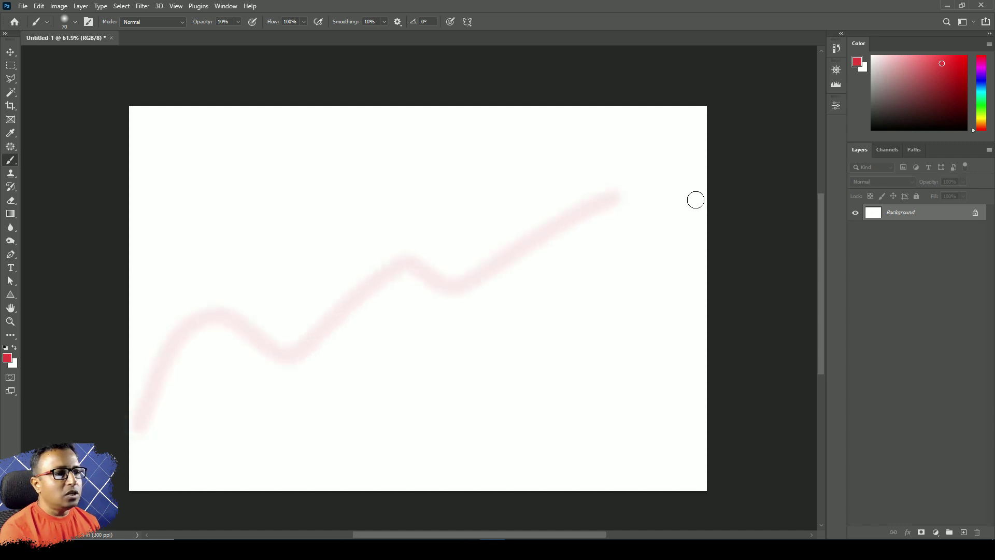
key(ctrl+z)
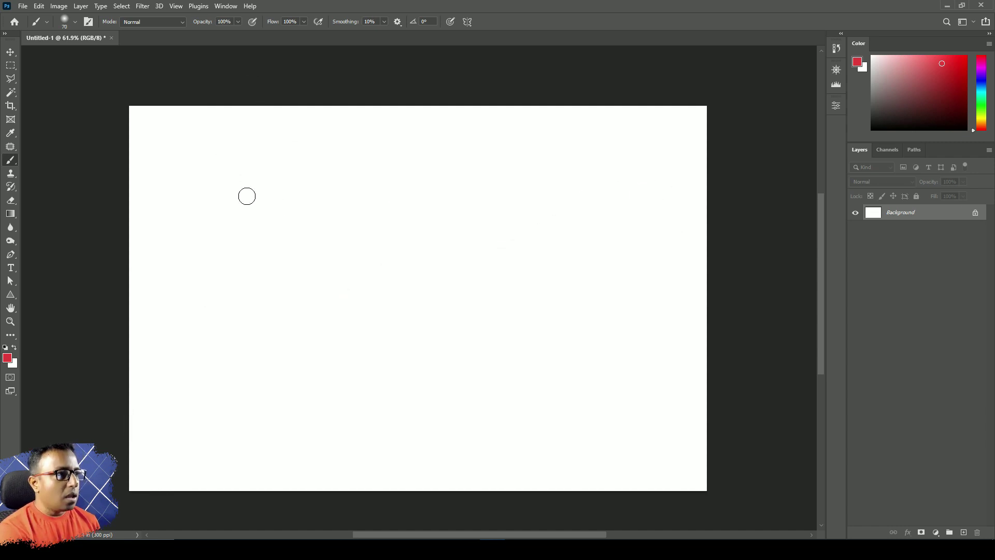
Paint a wavy muted-red stroke at 100% brush opacity, switch to a pure bright red, and paint two strokes above and below it
click(178, 392)
drag(179, 392, 567, 210)
click(966, 56)
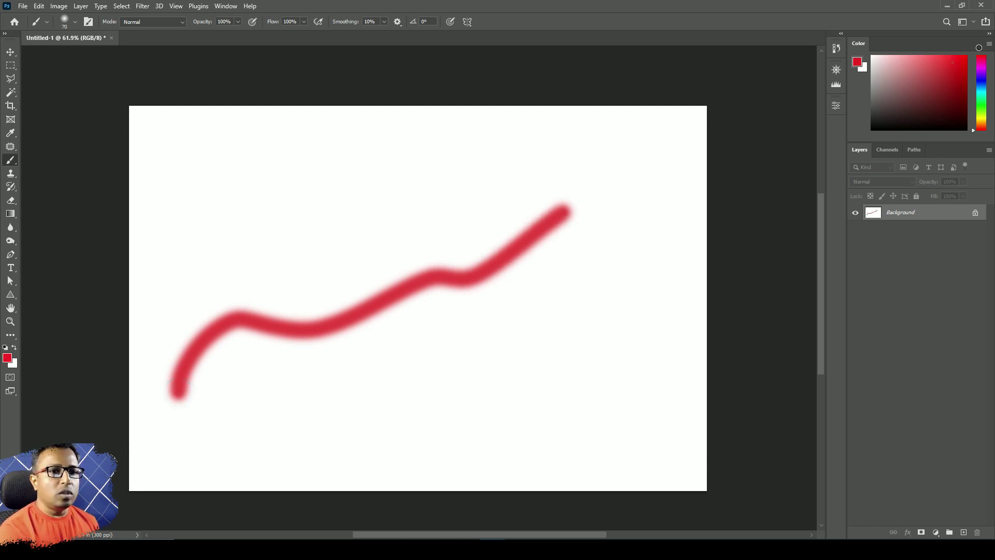
mouse_move(252, 250)
mouse_down()
mouse_move(356, 220)
mouse_move(585, 199)
mouse_up()
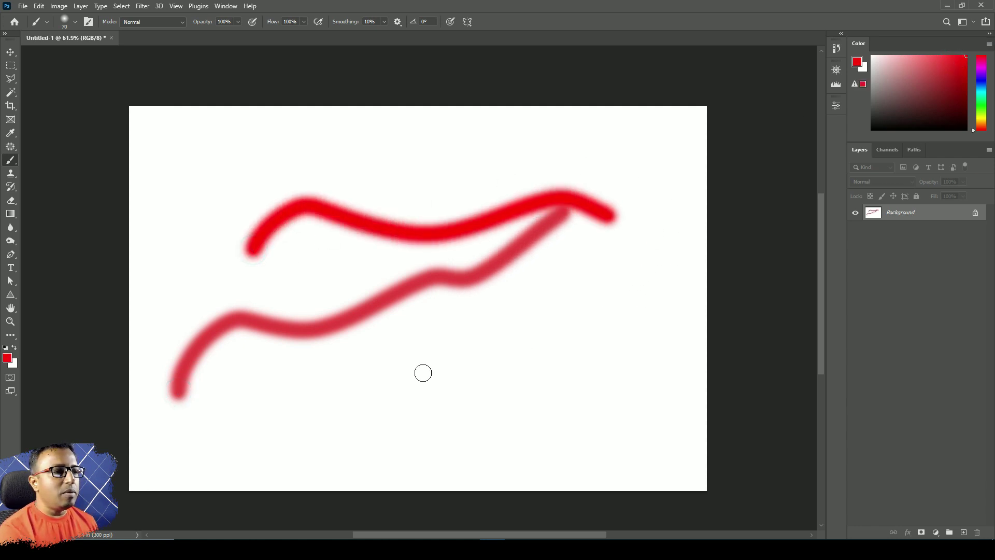
mouse_move(283, 399)
mouse_down()
mouse_move(314, 376)
mouse_move(456, 325)
mouse_up()
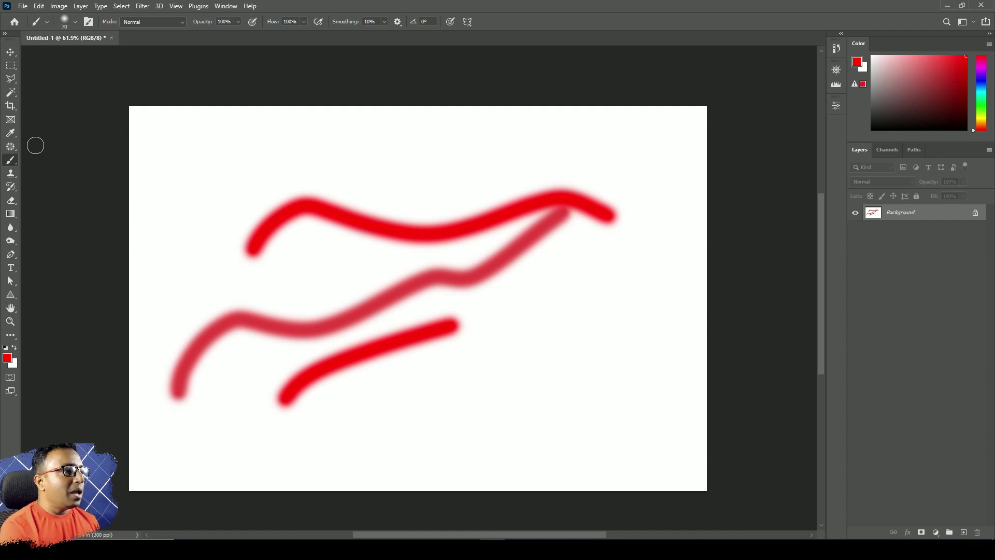
Draw a rectangular selection over most of the red strokes and set the foreground color to bright blue
click(11, 66)
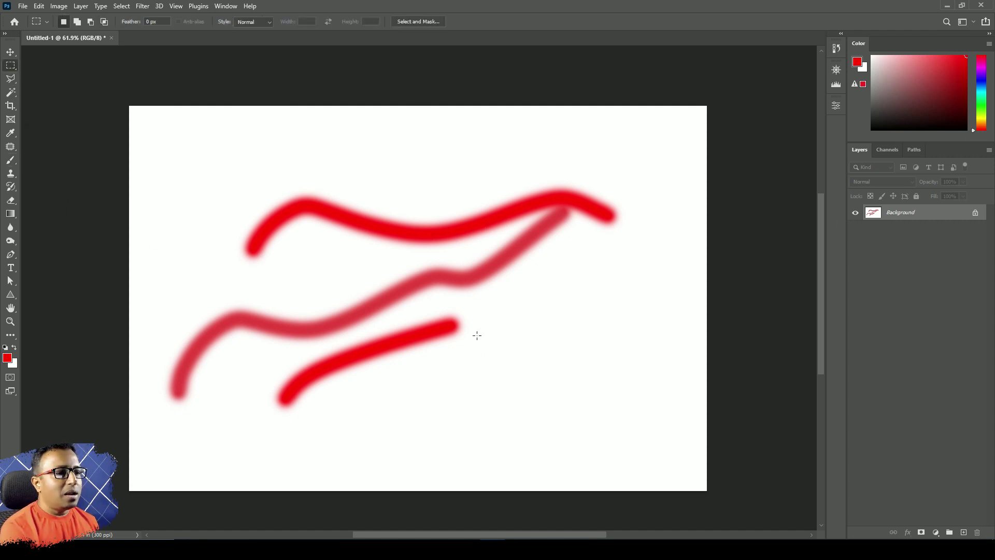
drag(185, 155, 609, 386)
click(981, 83)
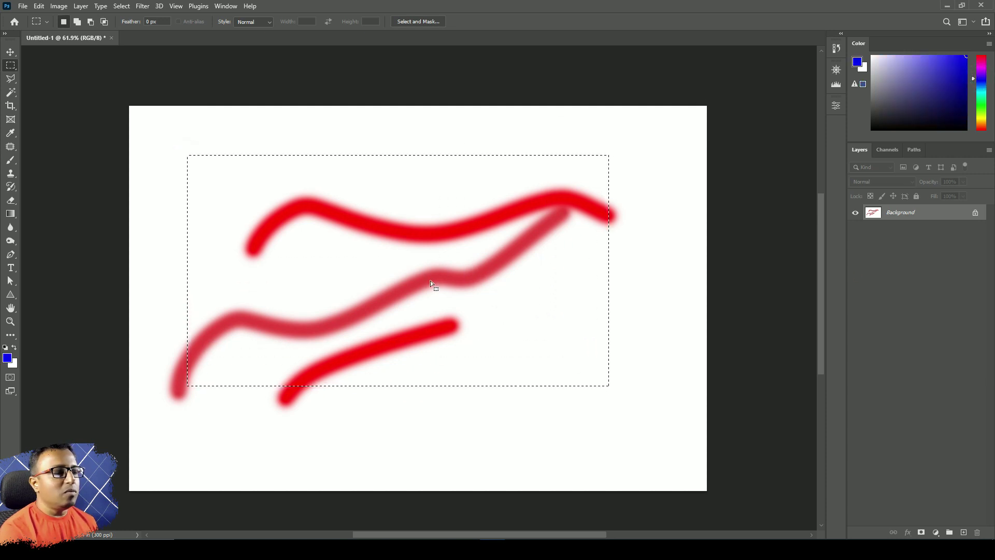
Paint a long wavy blue stroke and three shorter blue strokes across the rectangular selection with the Brush tool
click(11, 160)
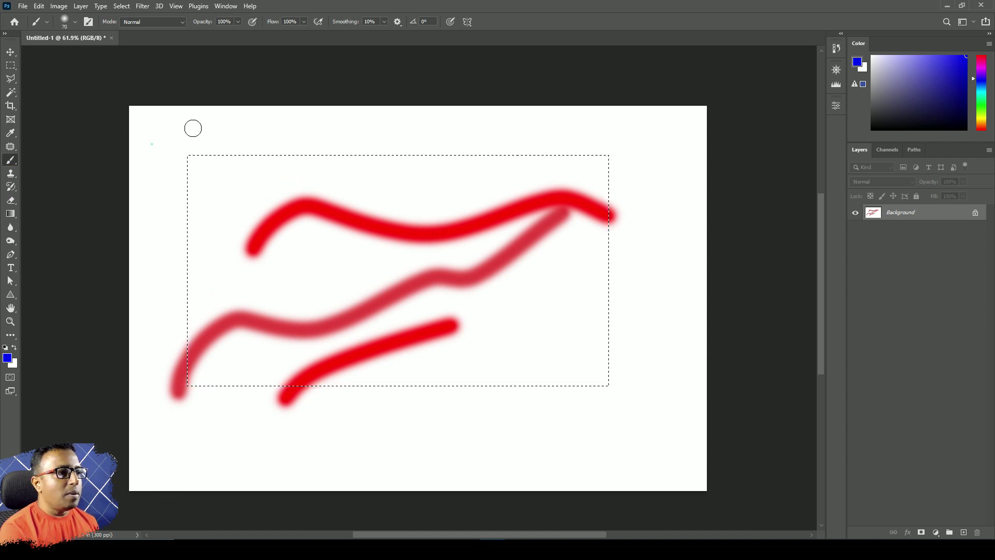
click(650, 126)
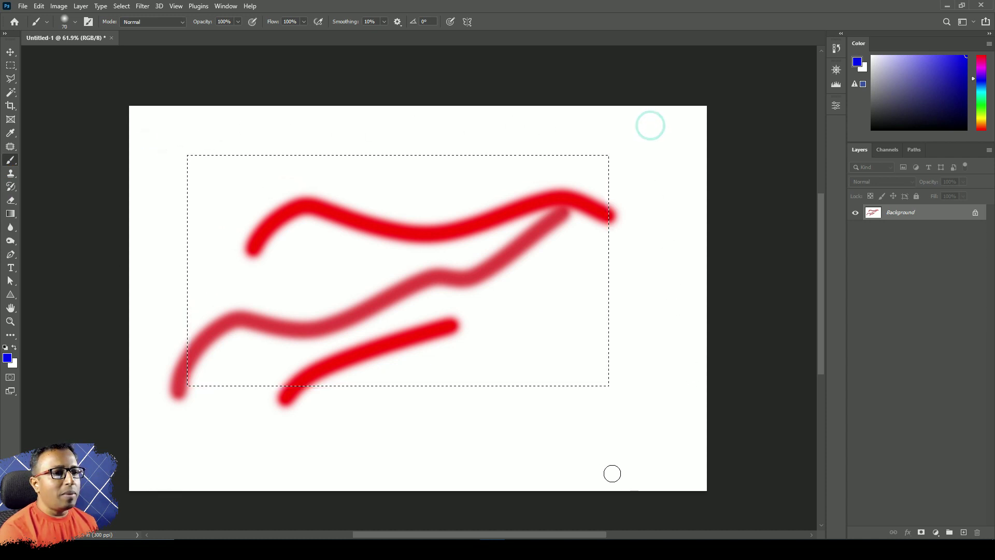
mouse_move(172, 424)
mouse_down()
mouse_move(212, 371)
mouse_move(267, 371)
mouse_move(382, 311)
mouse_move(444, 326)
mouse_move(541, 249)
mouse_up()
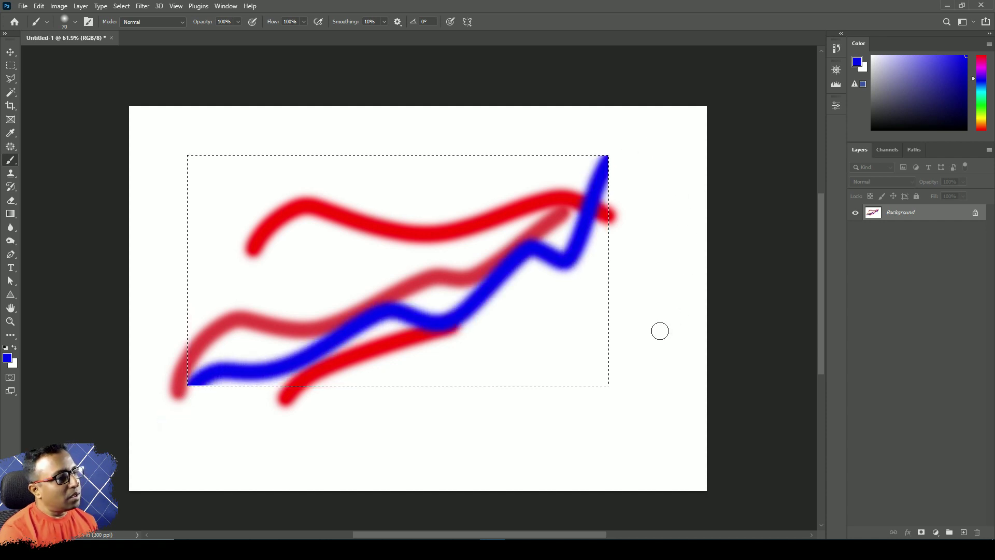
drag(154, 122, 384, 192)
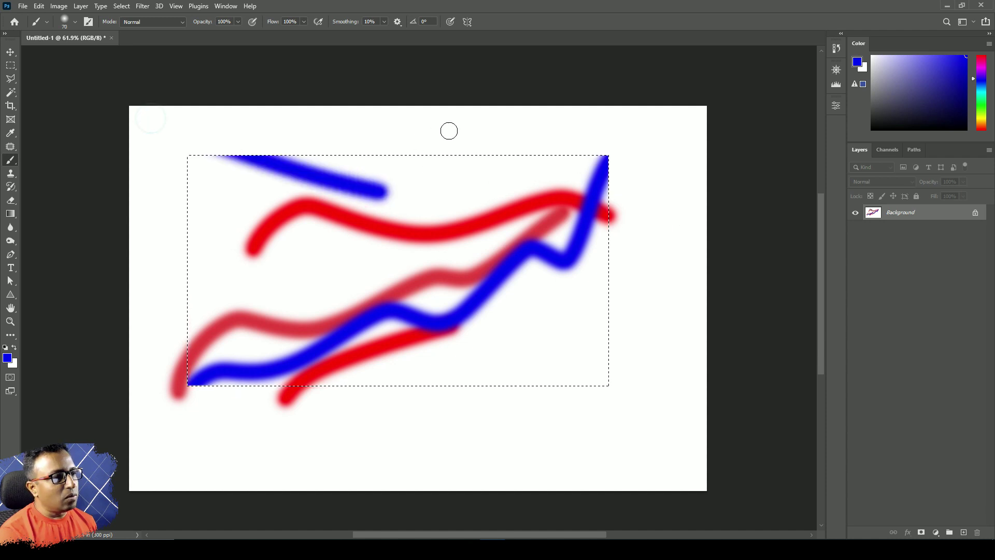
click(593, 344)
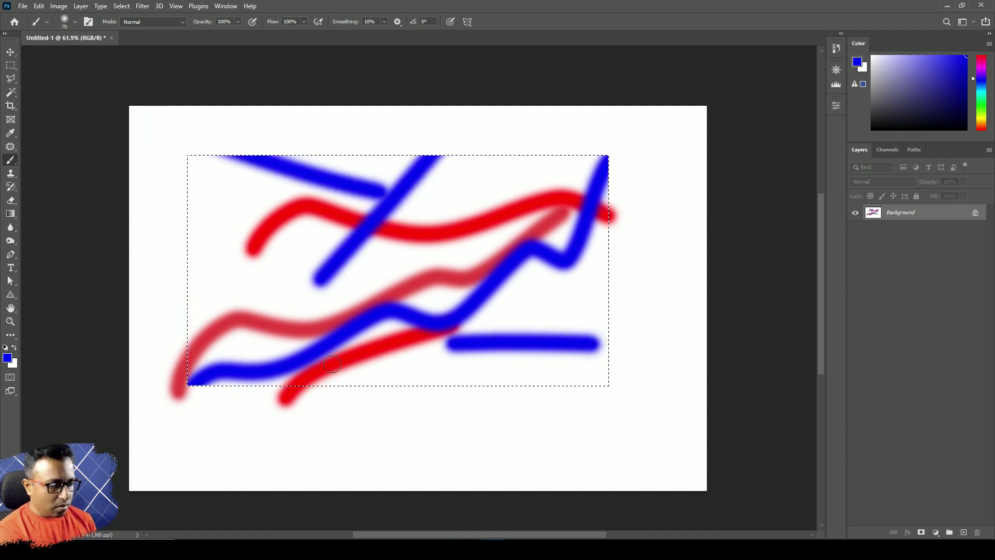
Enlarge the brush to 250 px and paint a broad blue stroke and a broad bright green stroke across the selection
key(bracketright)
key(bracketright)
key(bracketright)
key(bracketright)
drag(628, 266, 188, 333)
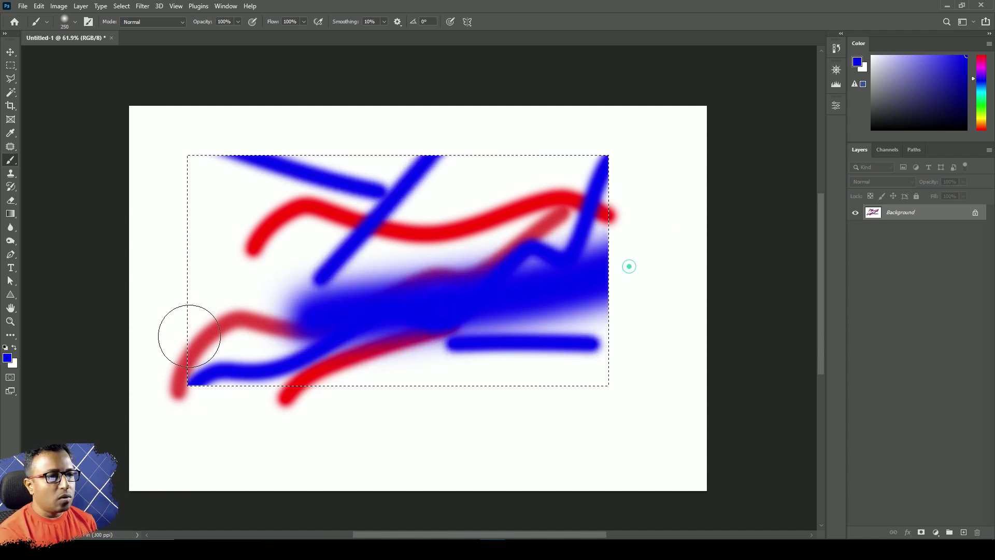
click(981, 104)
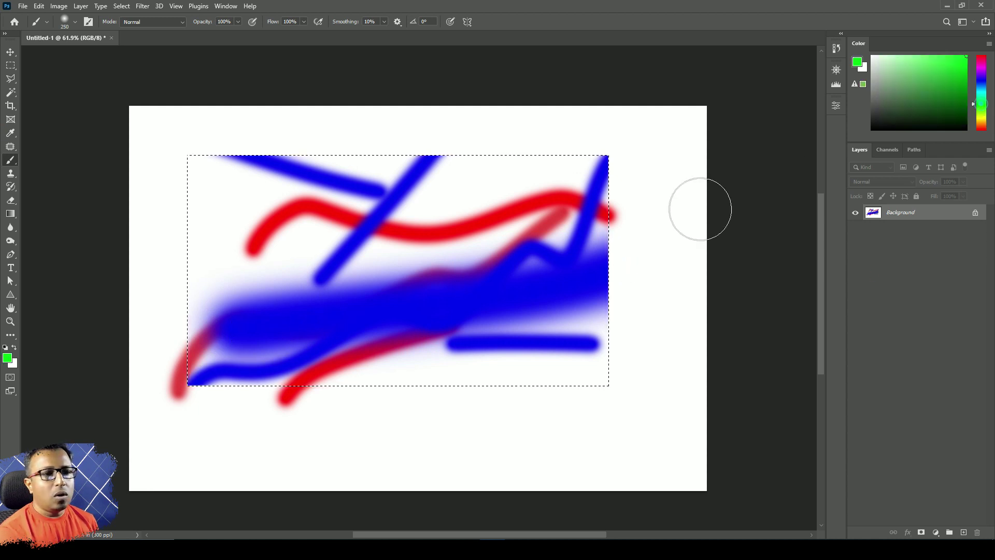
drag(627, 154, 187, 220)
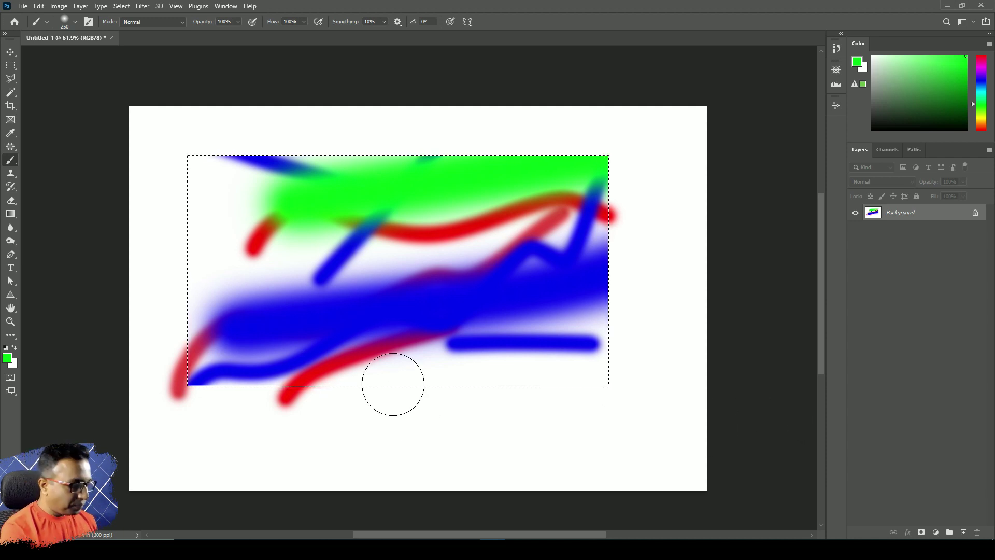
Deselect and reselect the rectangular area, and clear the selection again with the Rectangular Marquee tool active
key(ctrl+d)
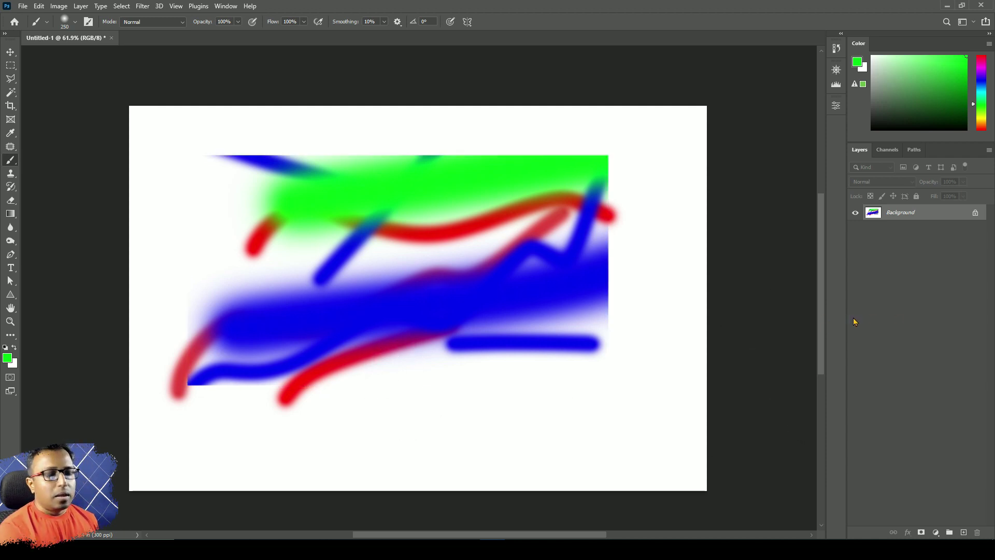
key(ctrl+shift+d)
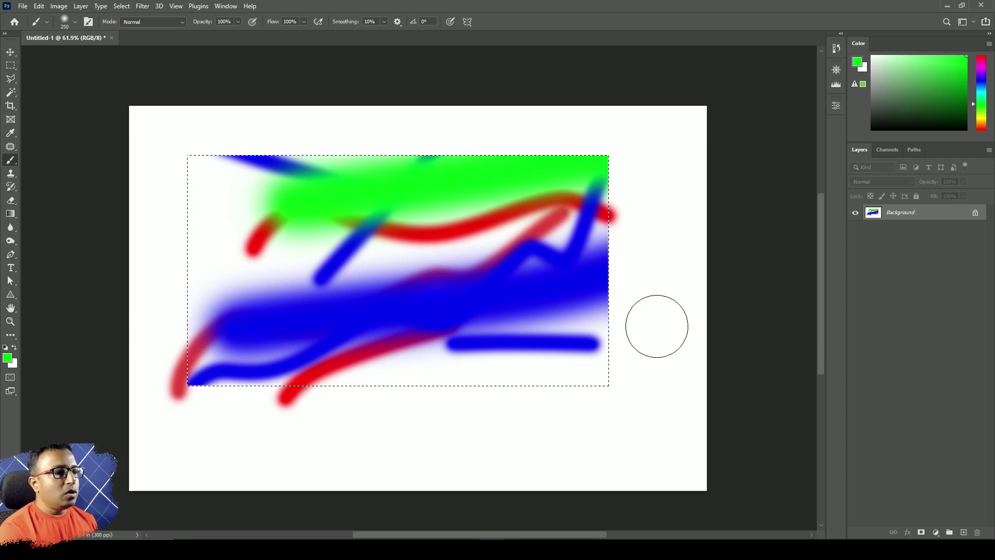
click(10, 65)
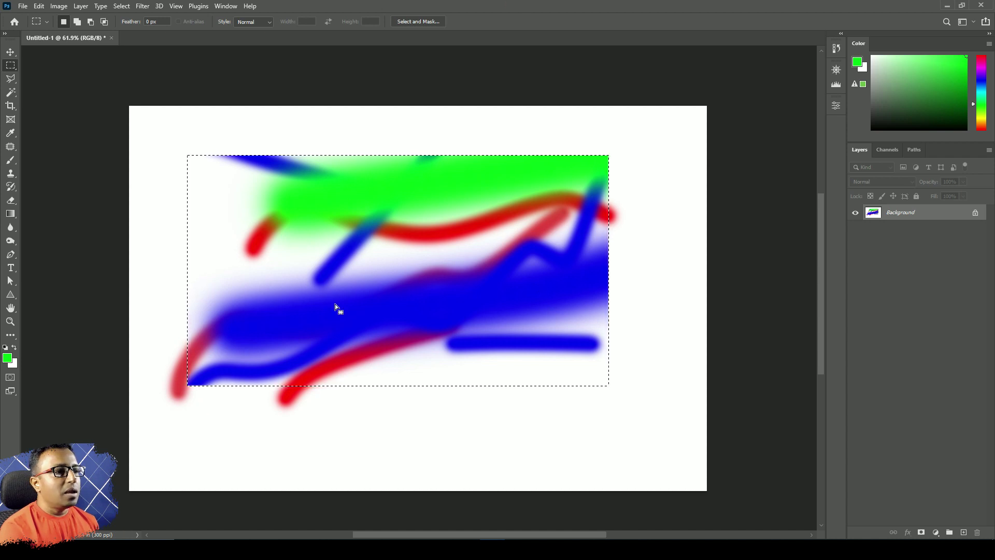
right_click(342, 200)
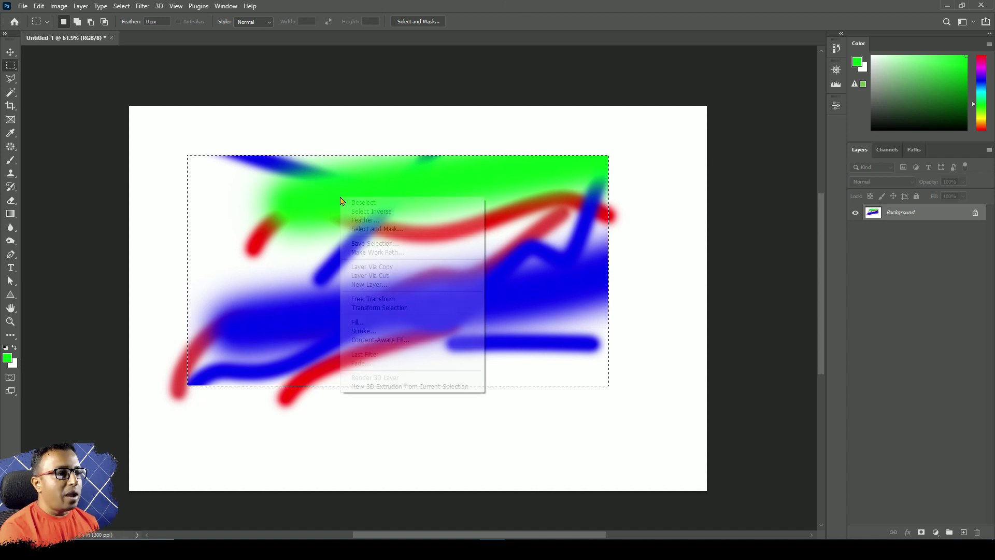
click(375, 204)
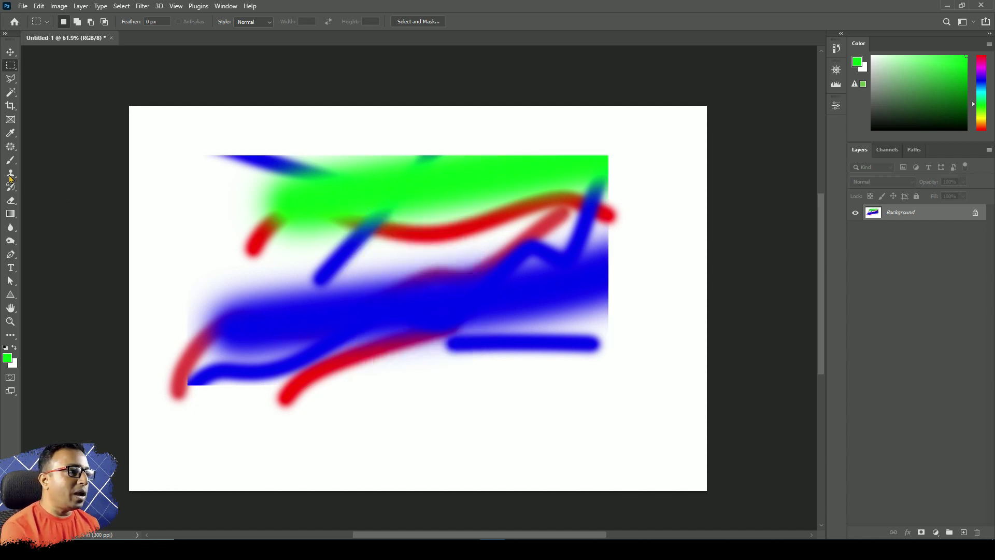
Paint broad green brush strokes freely over the whole canvas and select the entire canvas
click(10, 160)
drag(142, 127, 311, 124)
mouse_move(474, 101)
mouse_down()
mouse_move(747, 300)
mouse_move(387, 515)
mouse_move(326, 155)
mouse_move(466, 357)
mouse_up()
drag(259, 494, 857, 260)
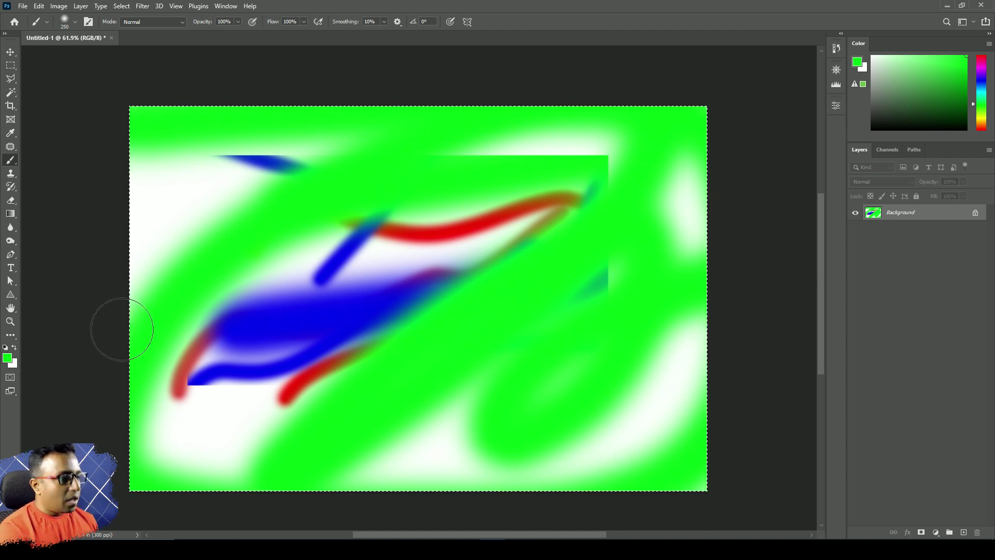
Swap the foreground and background colors, and fill the canvas with the white foreground and the green background color
click(14, 348)
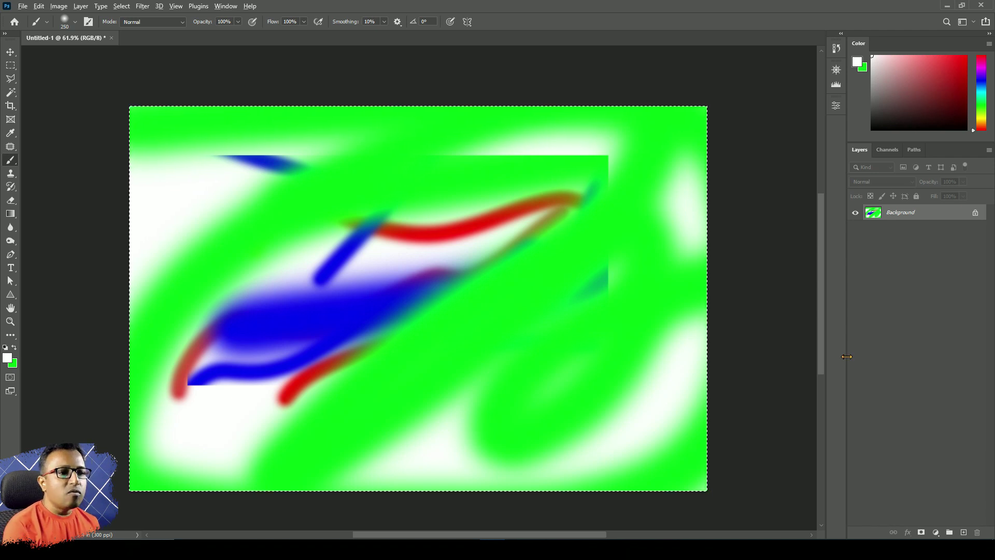
key(alt+BackSpace)
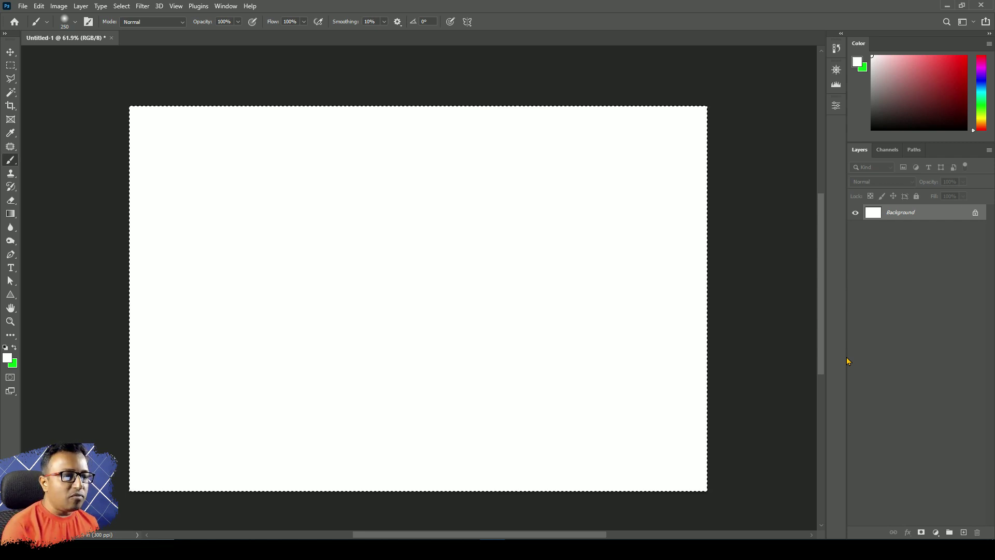
key(ctrl+BackSpace)
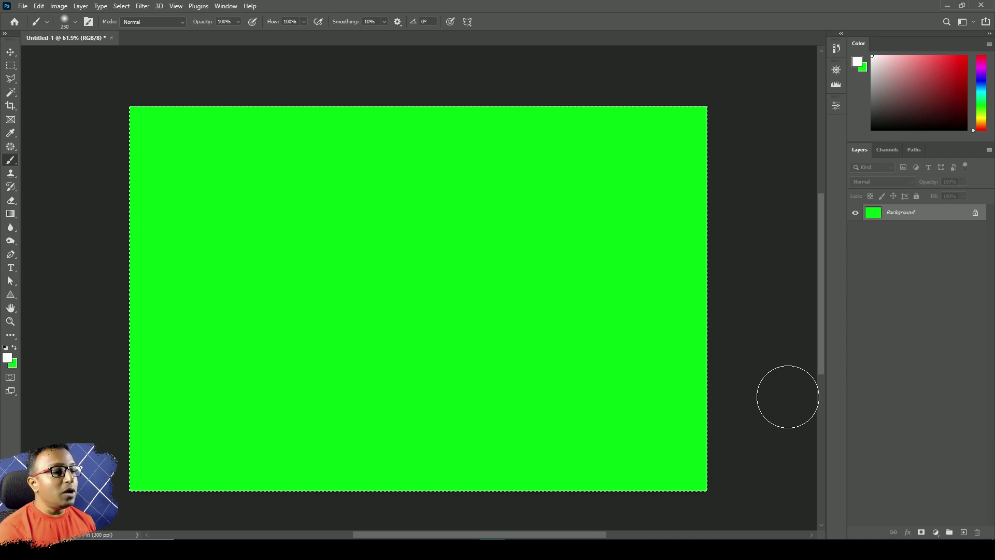
Reset the colors to default black and white, and fill the canvas with black and then with white
key(d)
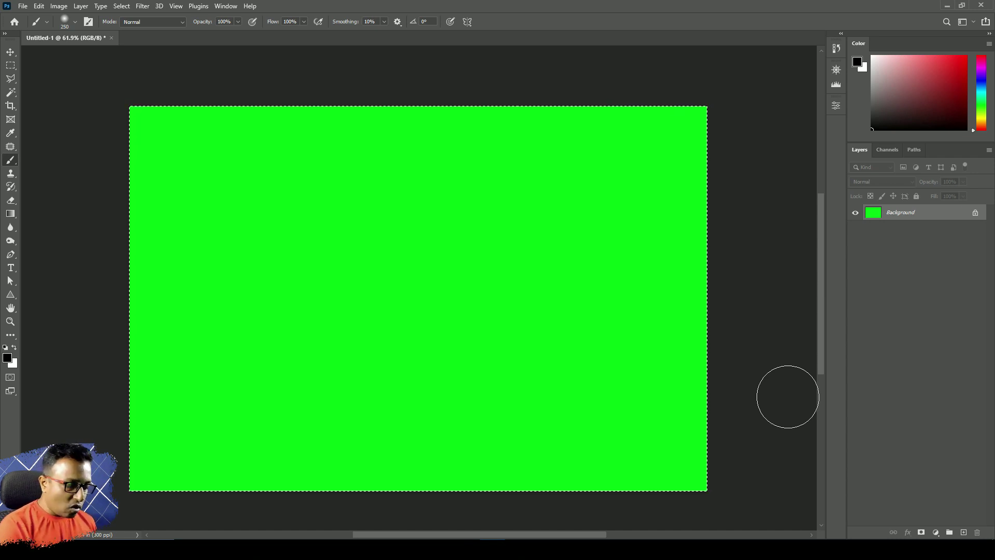
key(alt+BackSpace)
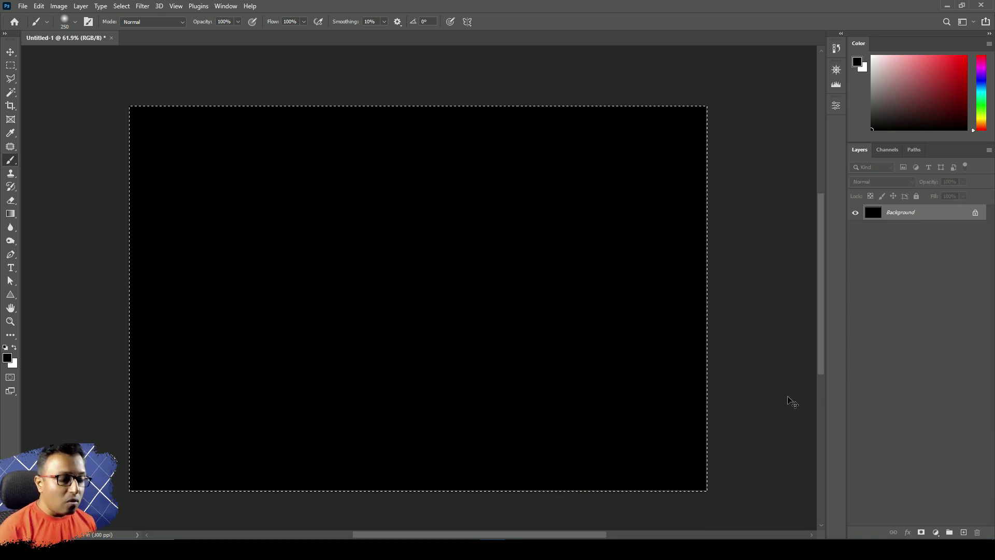
key(ctrl+BackSpace)
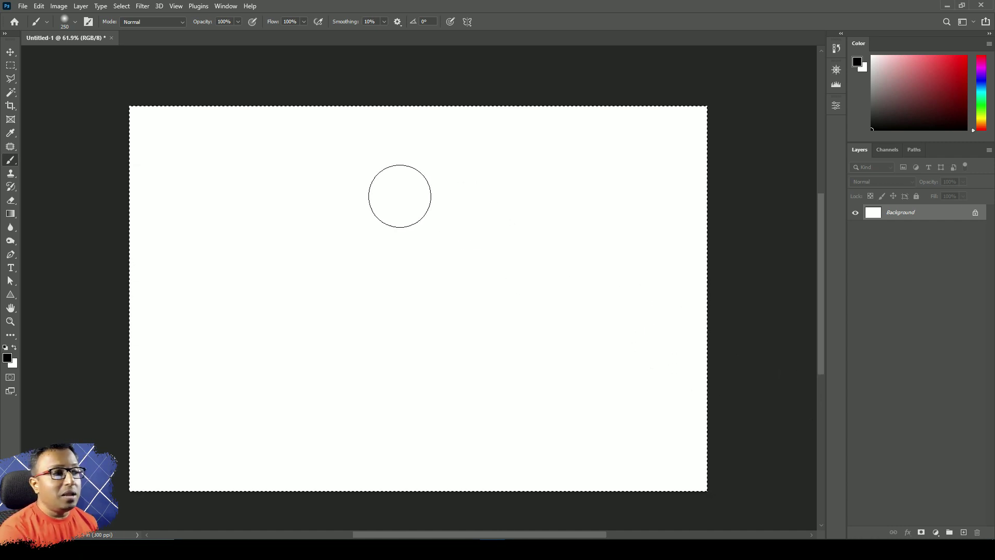
Examine the Brush tool's preset options and the selection commands offered for the Rectangular Marquee selection
right_click(346, 218)
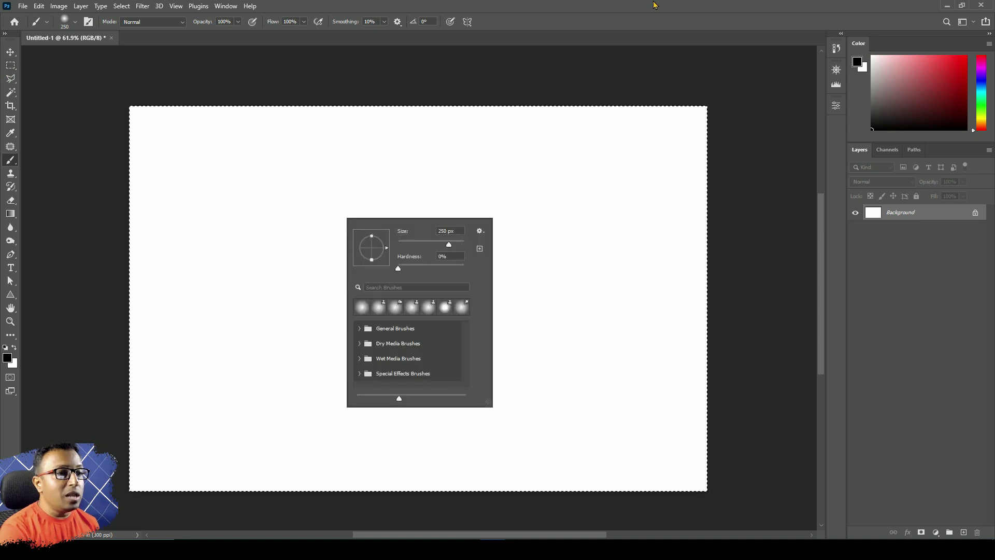
key(Escape)
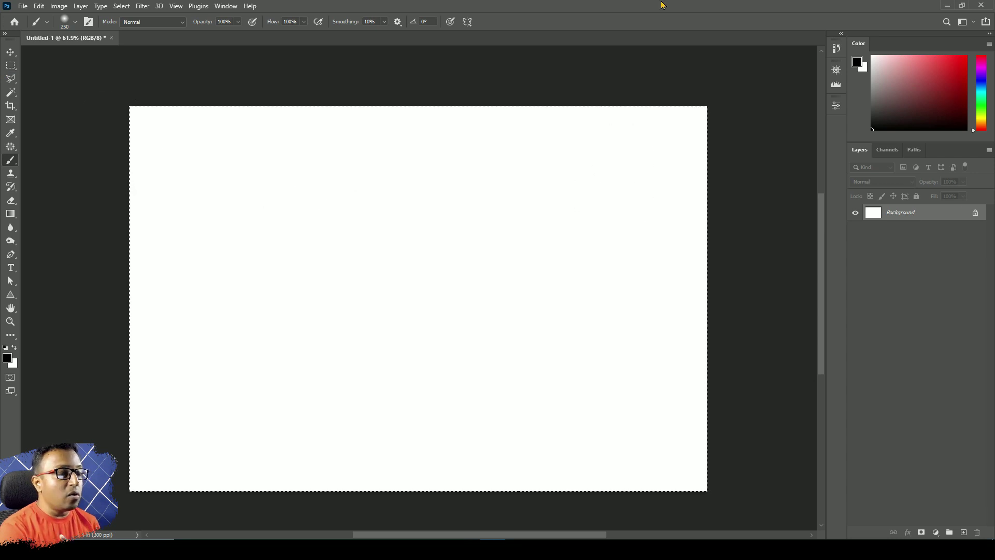
click(11, 65)
right_click(403, 197)
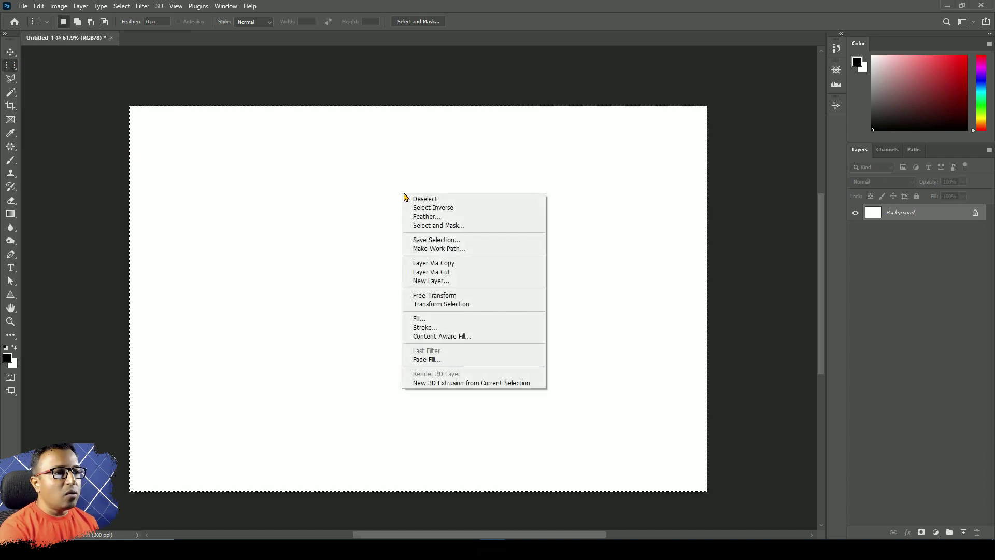
click(591, 5)
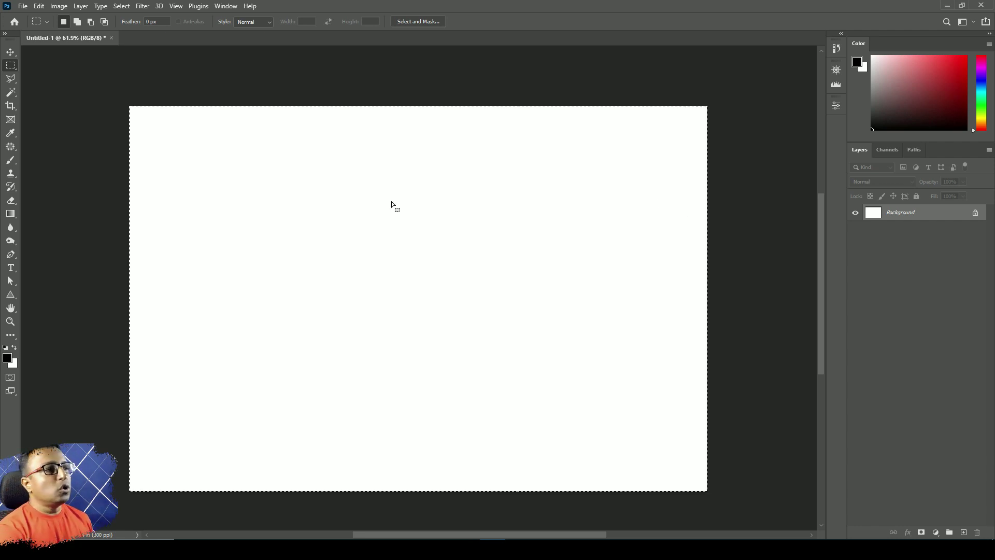
click(126, 7)
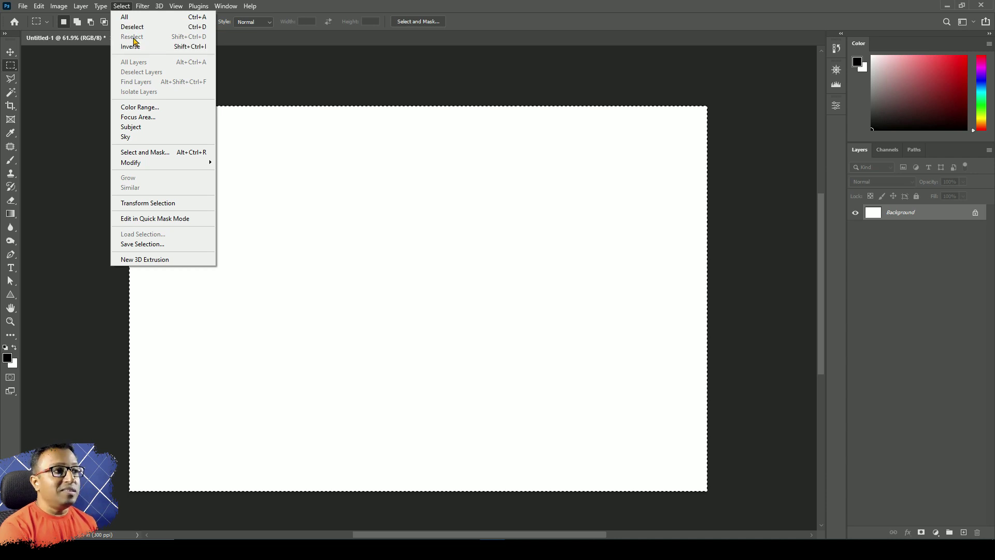
click(638, 72)
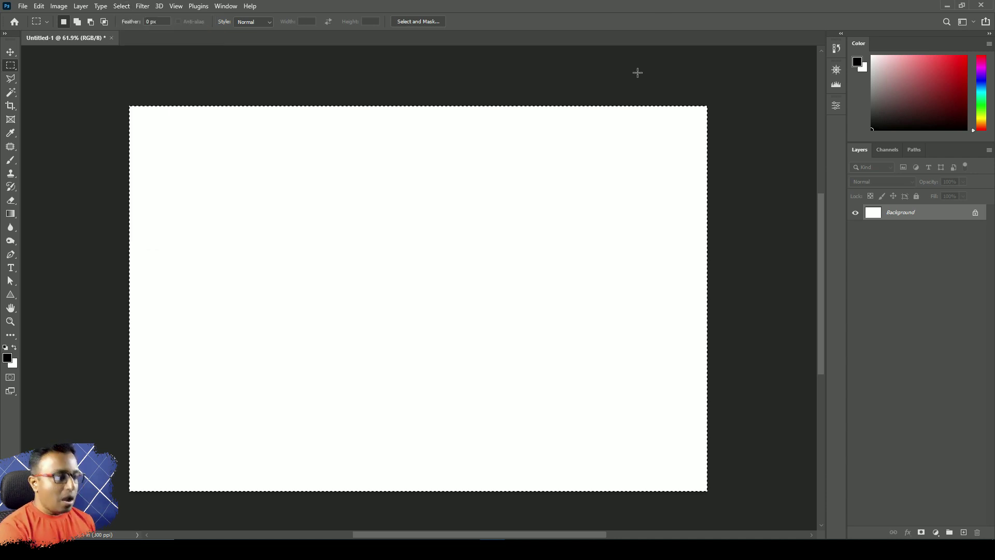
Replace the full-canvas selection with a smaller rectangular one near the canvas center, deselect it, and reselect it
key(ctrl+d)
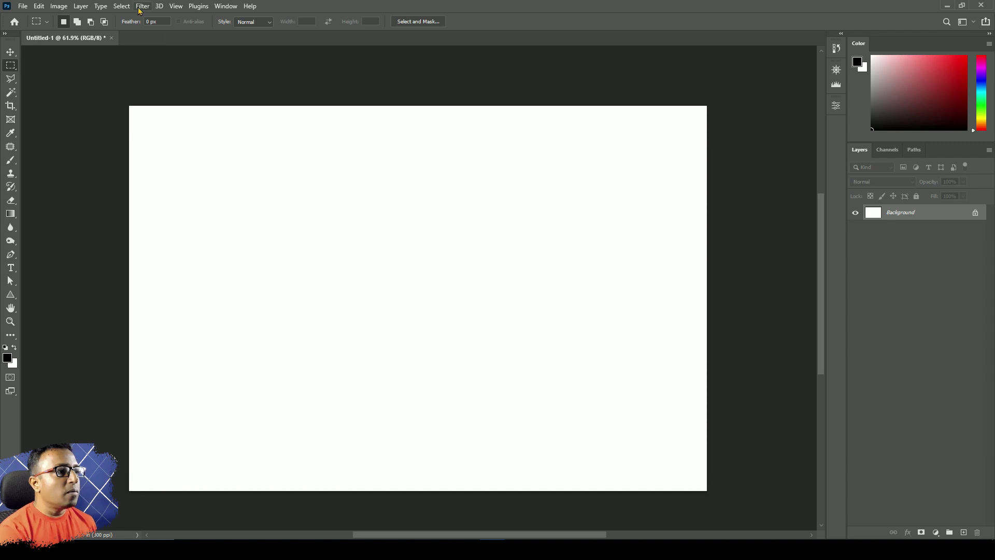
drag(269, 187, 526, 337)
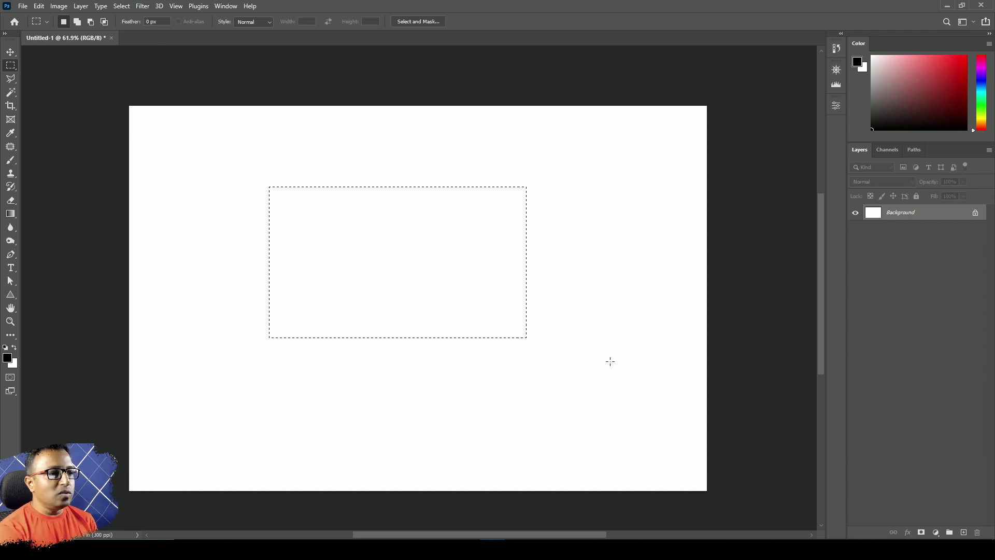
click(610, 362)
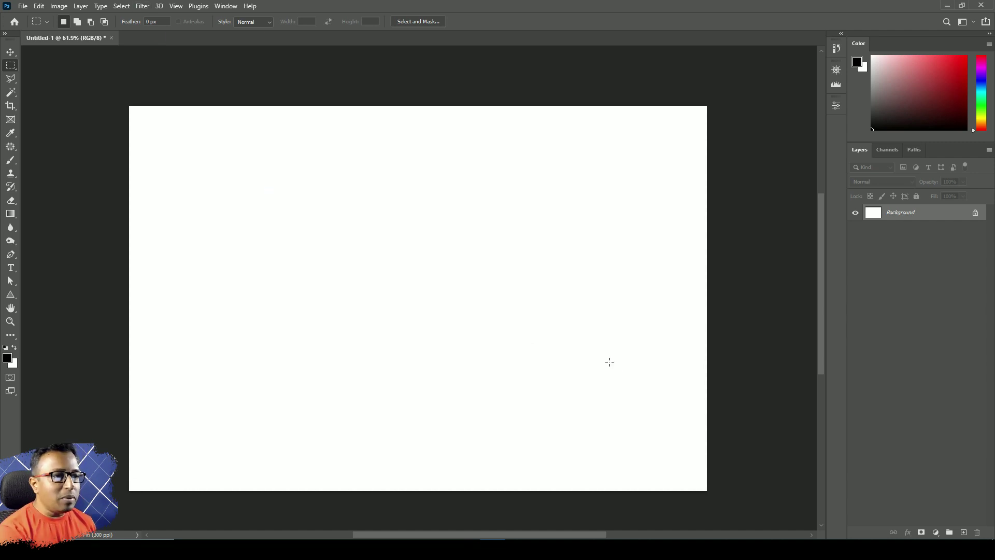
click(125, 9)
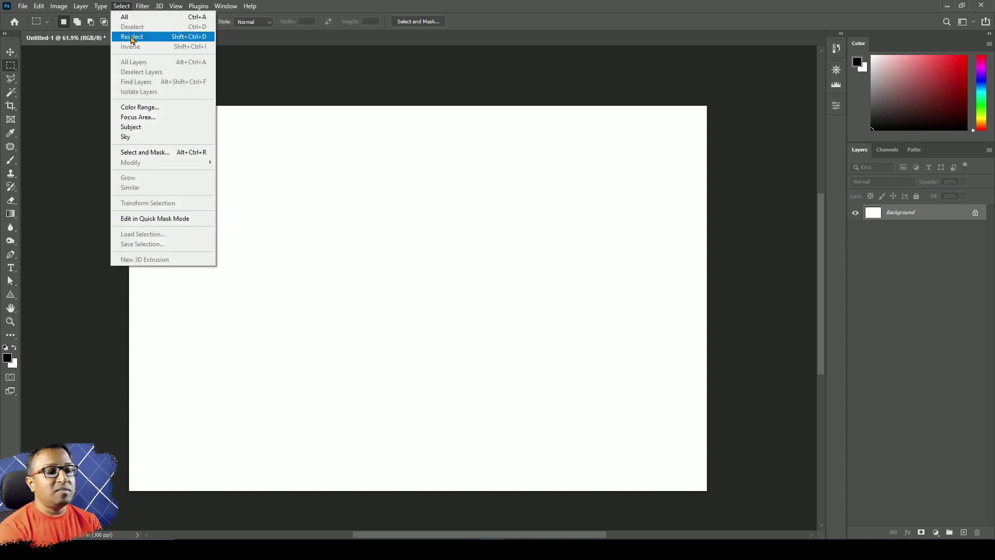
click(131, 37)
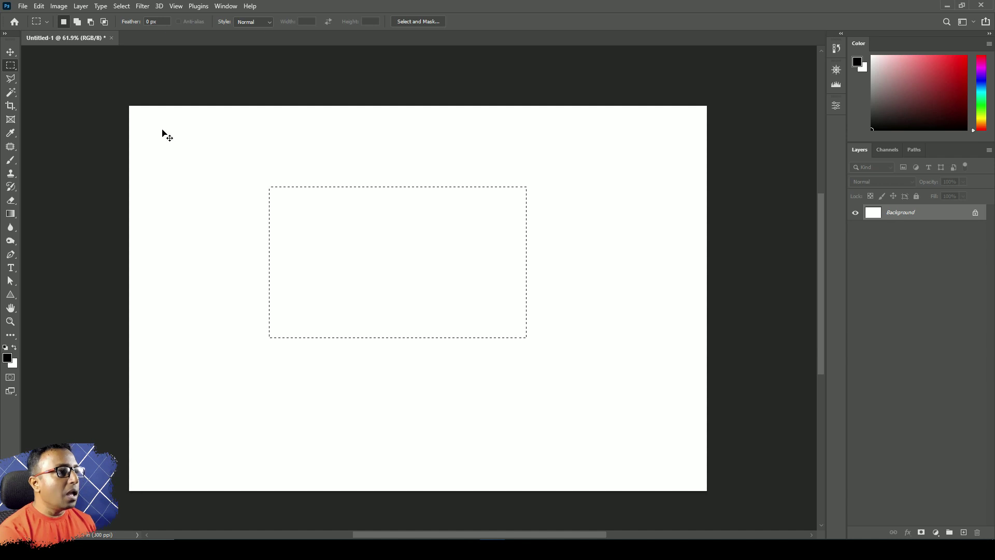
Try to invert the rectangular selection
click(122, 6)
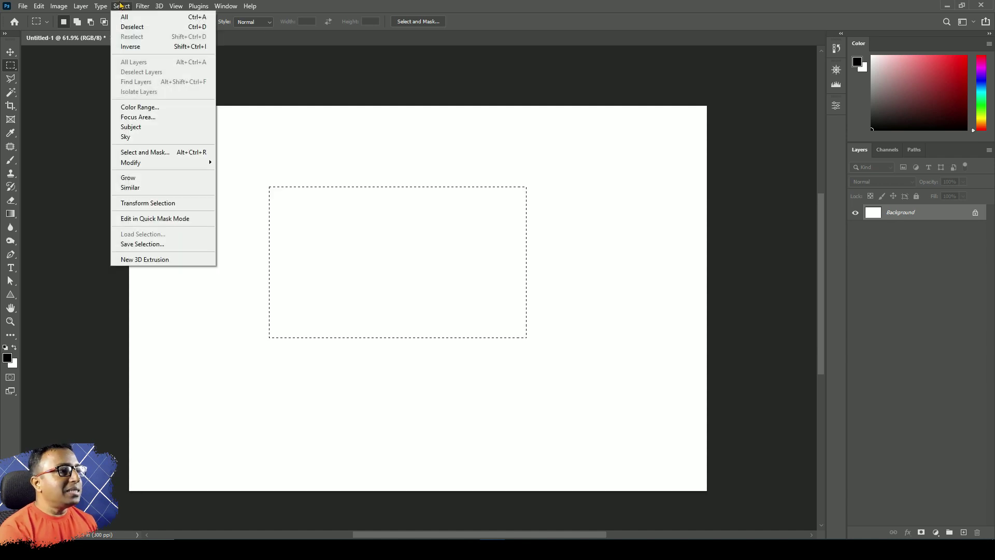
click(144, 49)
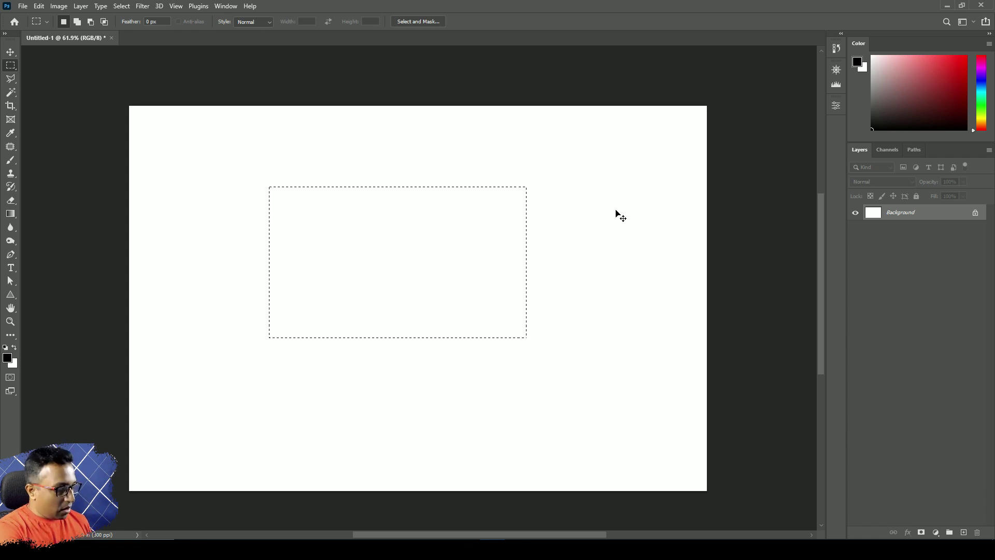
Deselect the rectangular selection
key(ctrl+d)
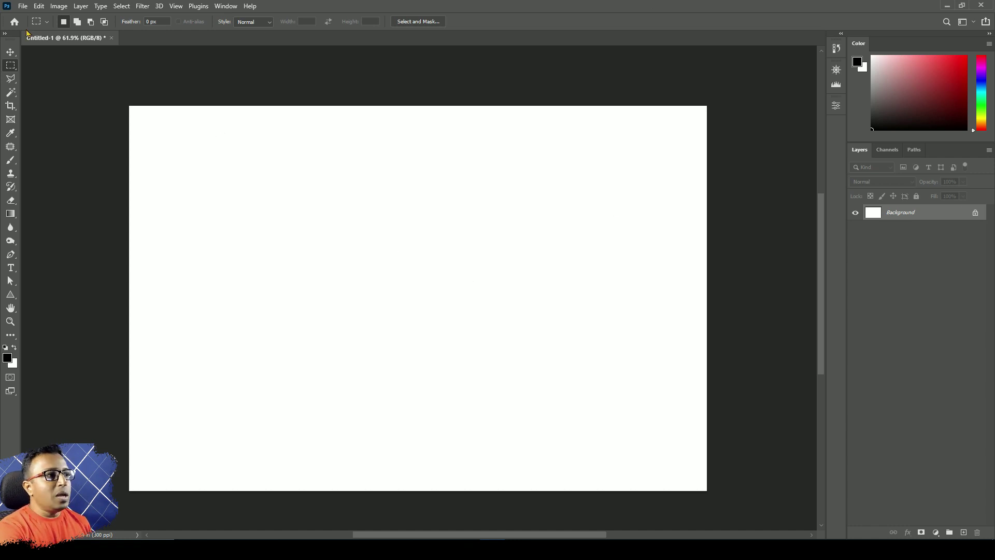
Examine the recent files on the Home screen and the Clear Recent File List option, and return to the document
click(14, 22)
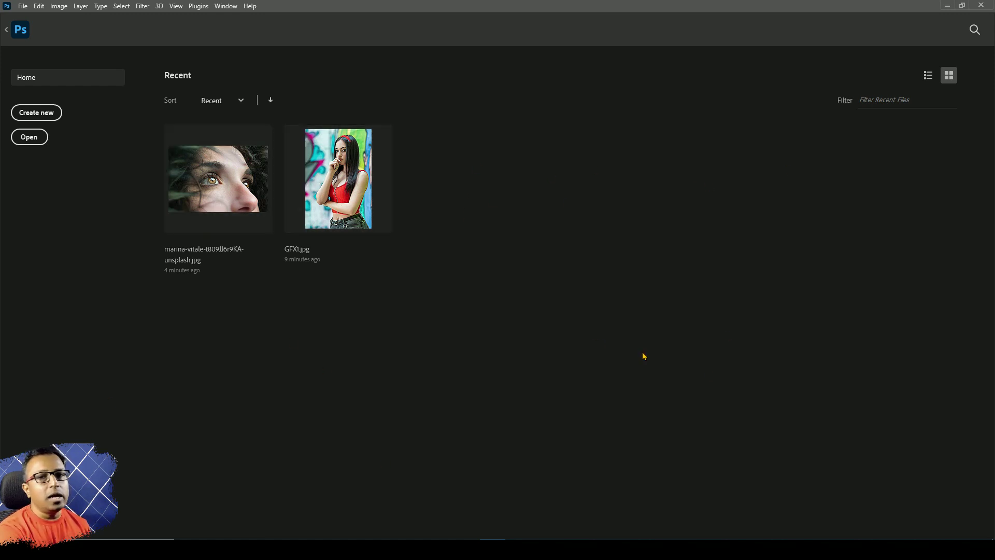
click(24, 7)
mouse_move(37, 68)
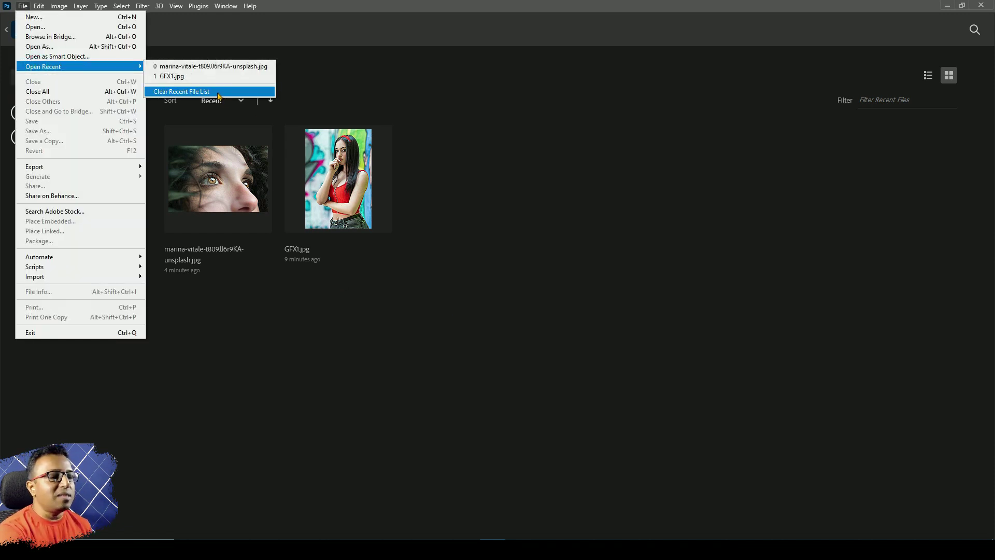
click(632, 5)
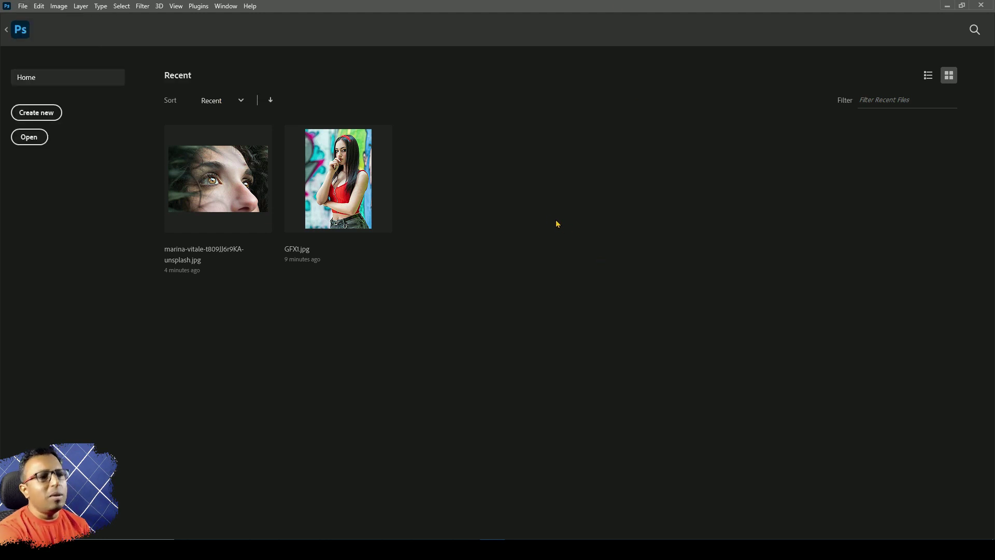
click(20, 30)
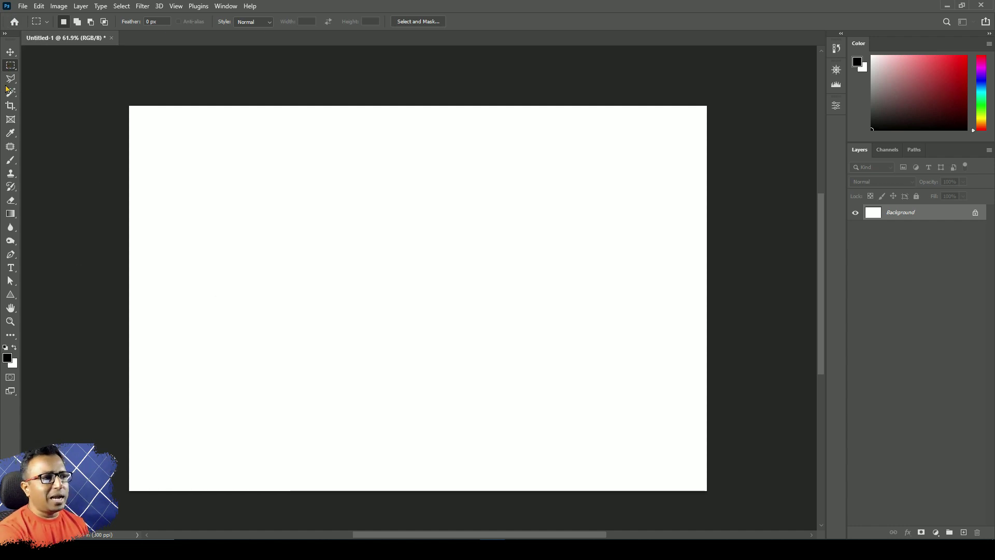
Draw an elliptical marquee selection on the canvas, add a smaller overlapping circular selection to it, and deselect everything
right_click(10, 65)
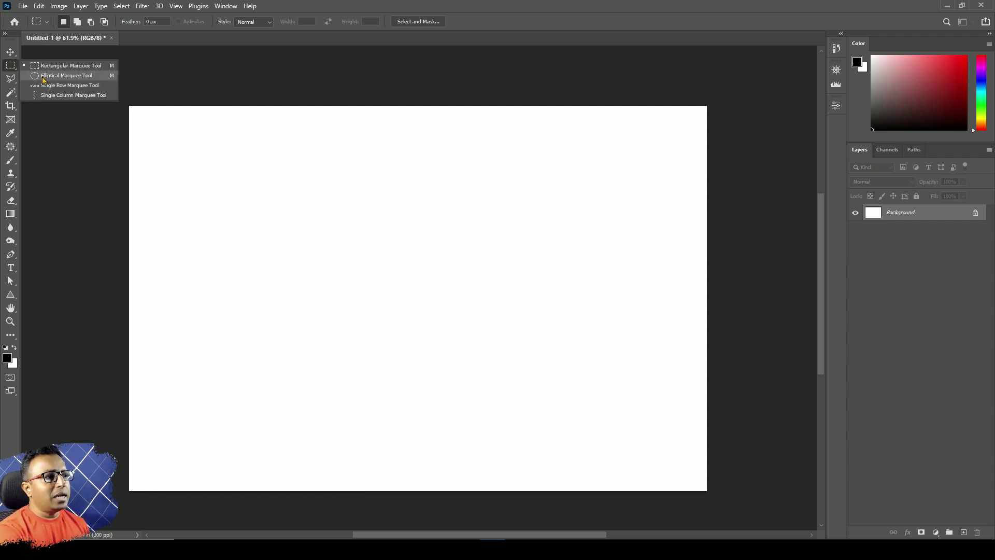
click(43, 77)
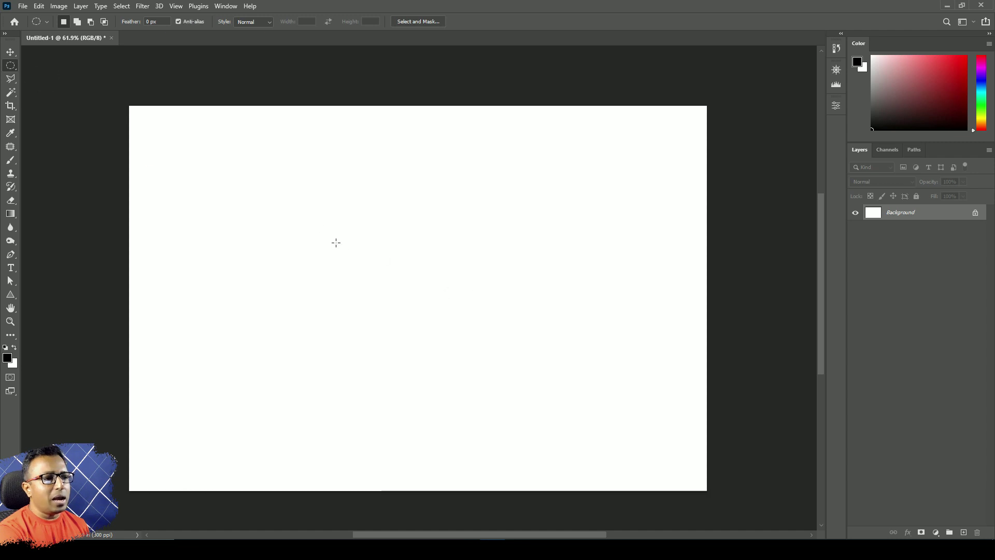
drag(311, 220, 529, 376)
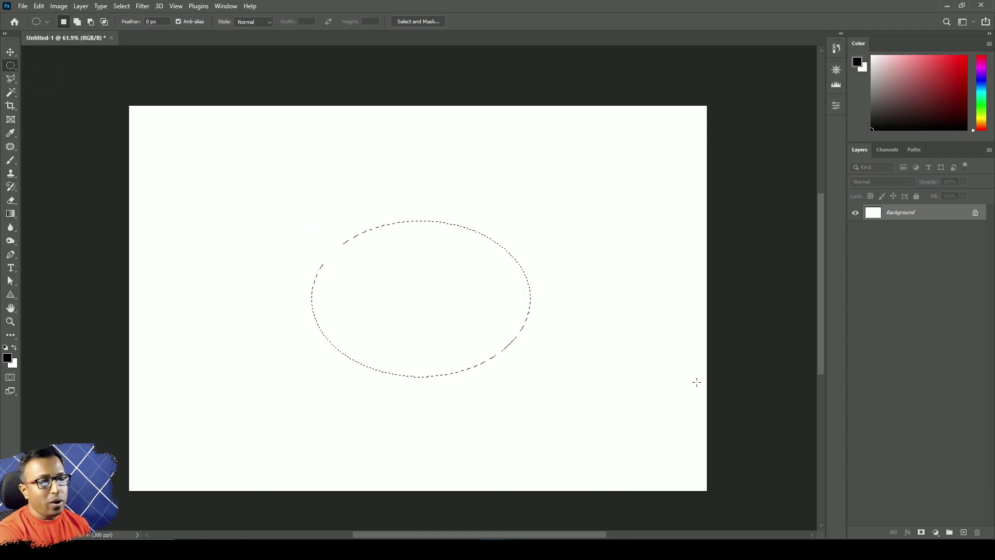
drag(245, 193, 417, 309)
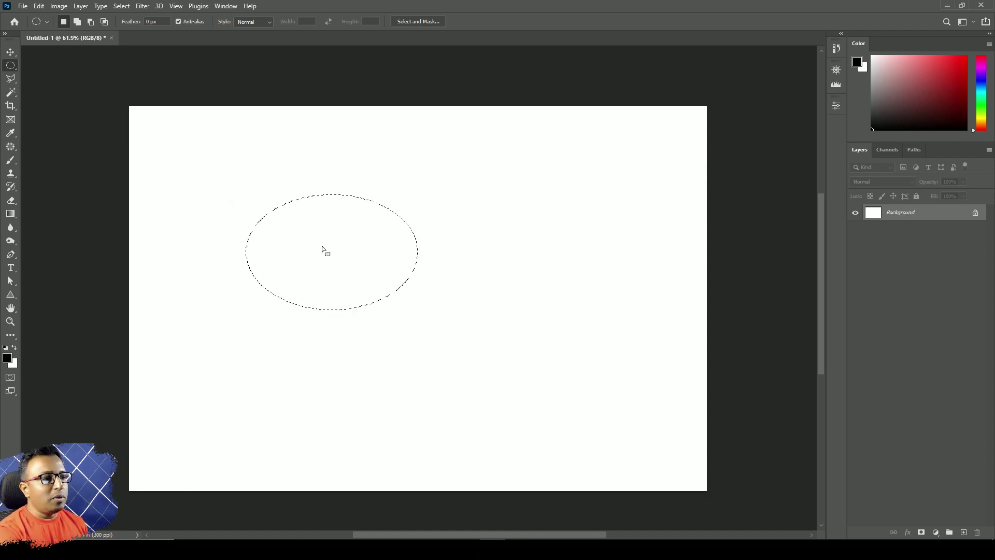
shift+drag(260, 178, 363, 262)
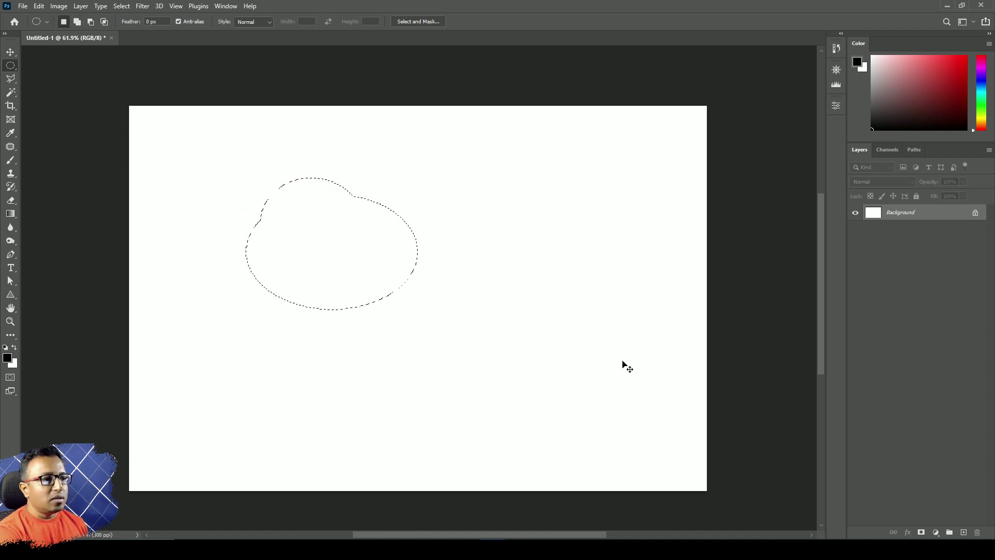
key(ctrl+d)
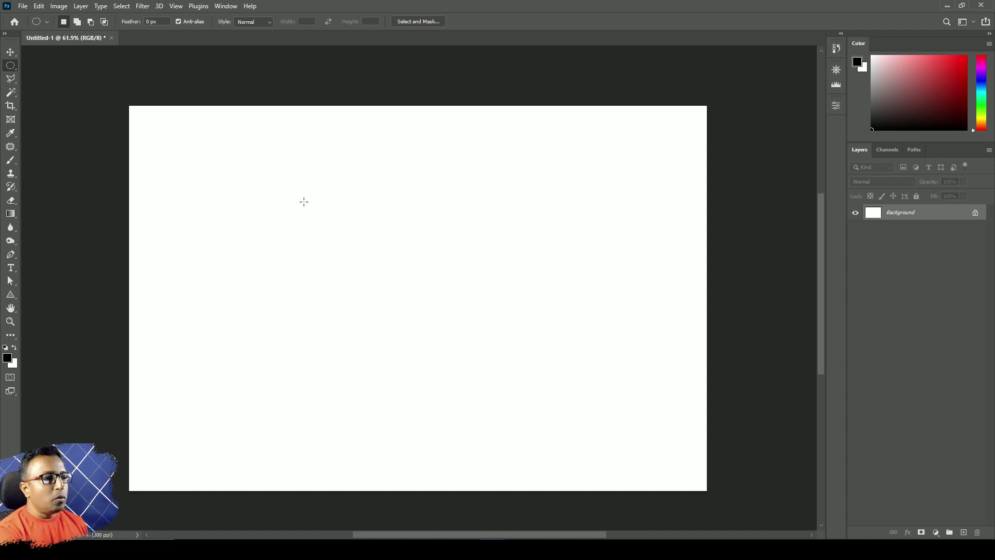
Draw a large perfectly circular marquee selection near the canvas center and deselect it
shift+drag(293, 186, 564, 403)
key(ctrl+d)
key(ctrl+z)
key(ctrl+d)
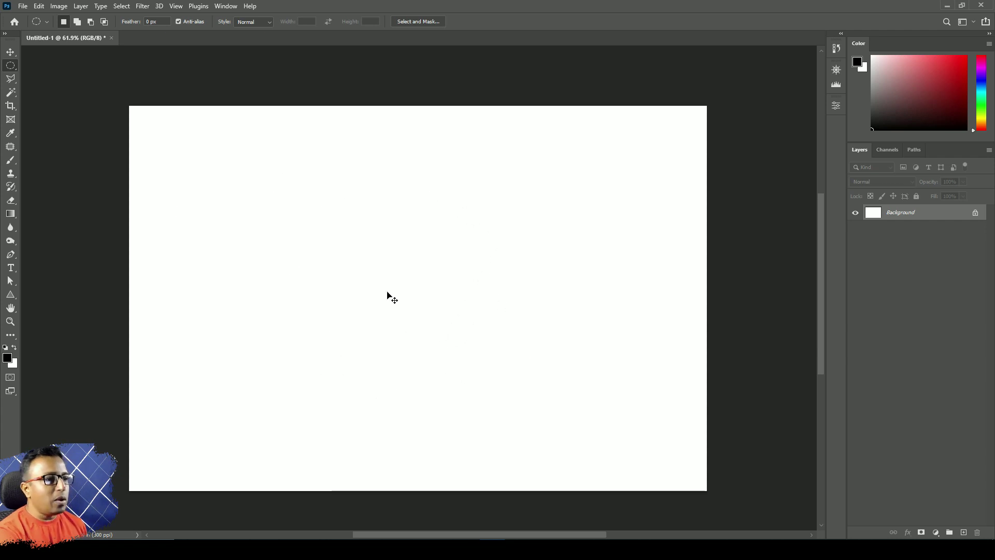
Switch back to the Rectangular Marquee tool, draw a perfectly square selection near the canvas center, and deselect it
right_click(10, 66)
click(52, 66)
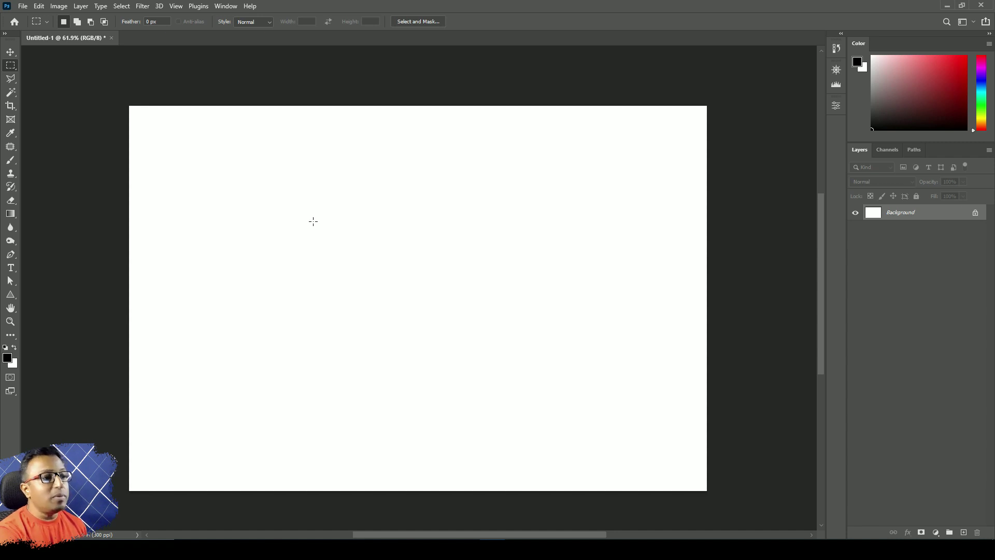
drag(313, 204, 496, 337)
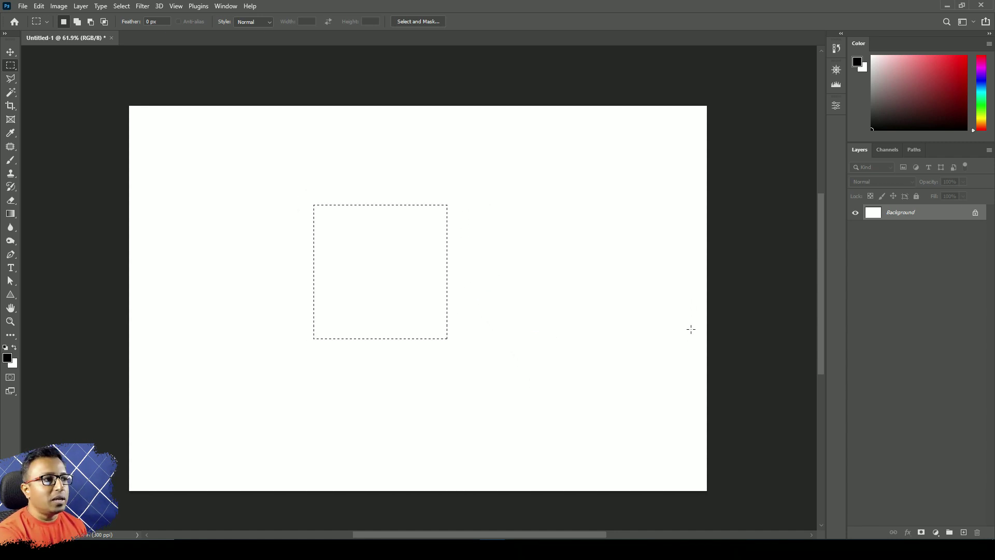
key(ctrl+d)
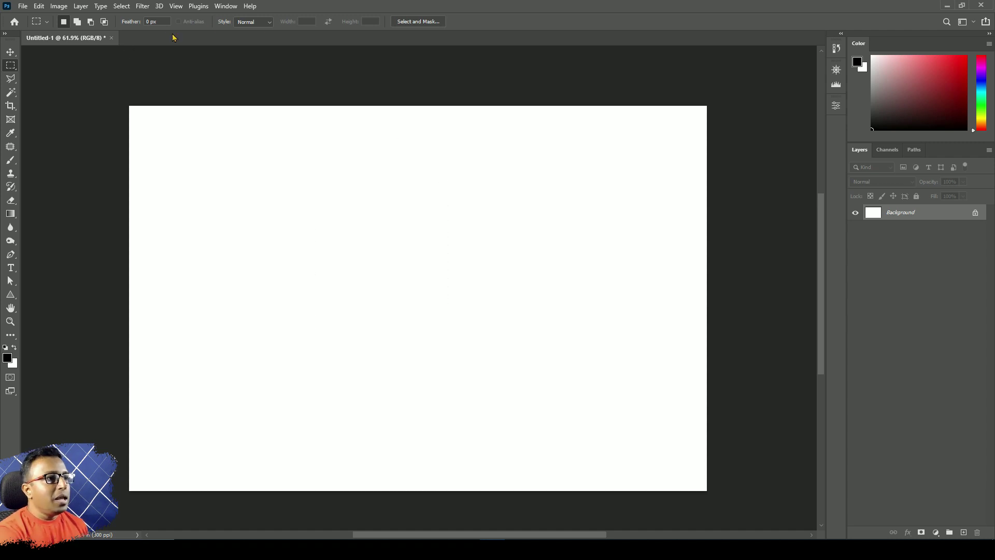
Keep the marquee style at Normal, draw a freely proportioned wide rectangular selection in the canvas's upper-left area, and deselect it
click(268, 22)
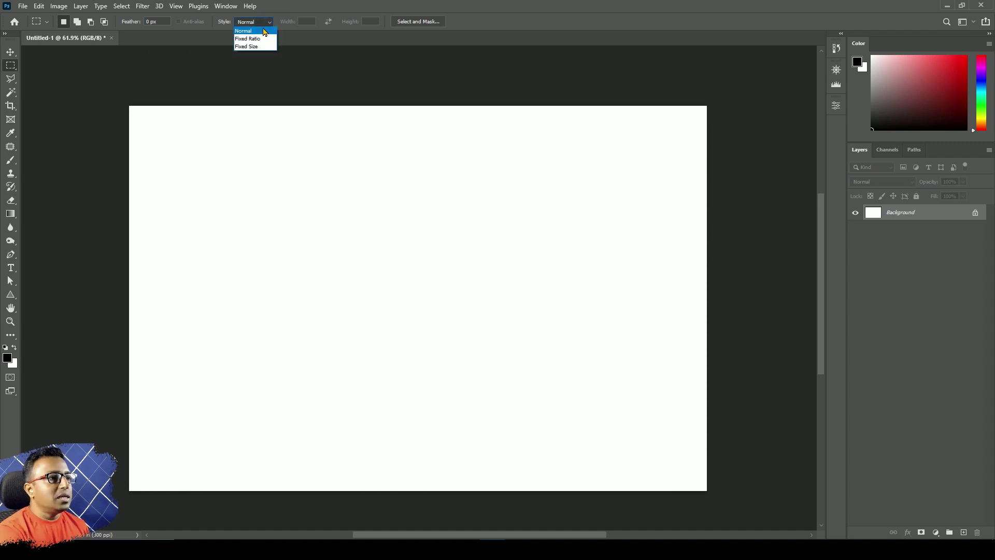
click(275, 194)
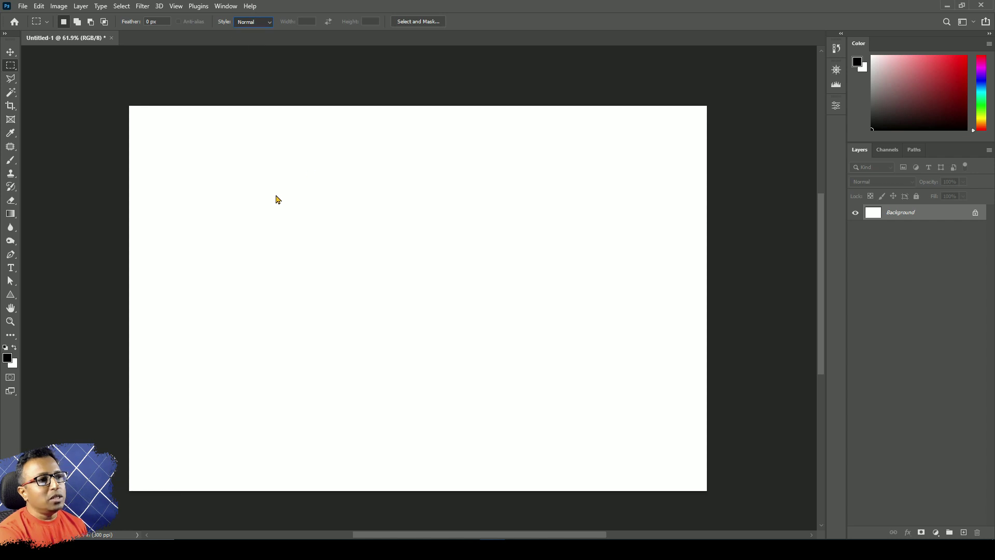
drag(184, 140, 456, 259)
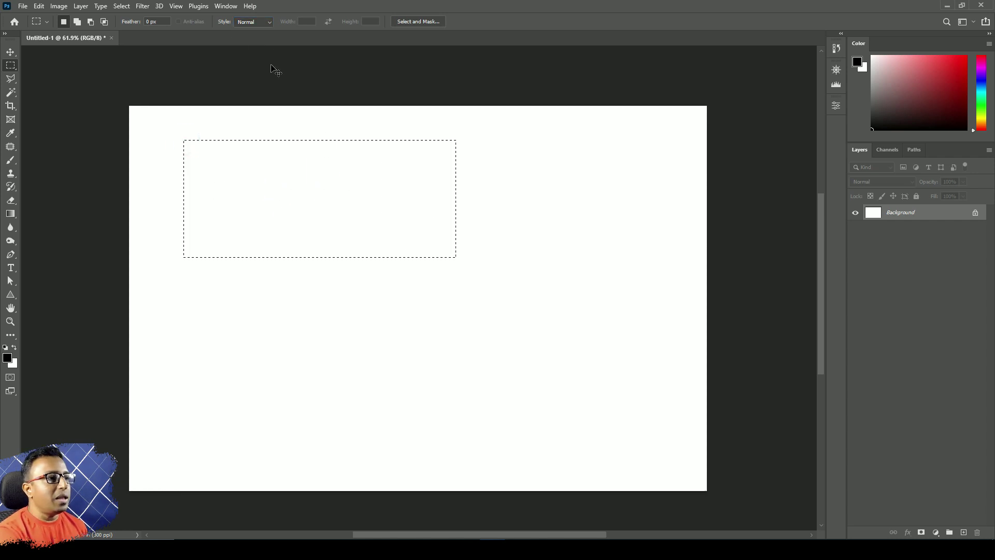
key(ctrl+d)
Set the marquee style to Fixed Ratio and draw square selections on the canvas at a 1:1 ratio
click(261, 21)
click(258, 40)
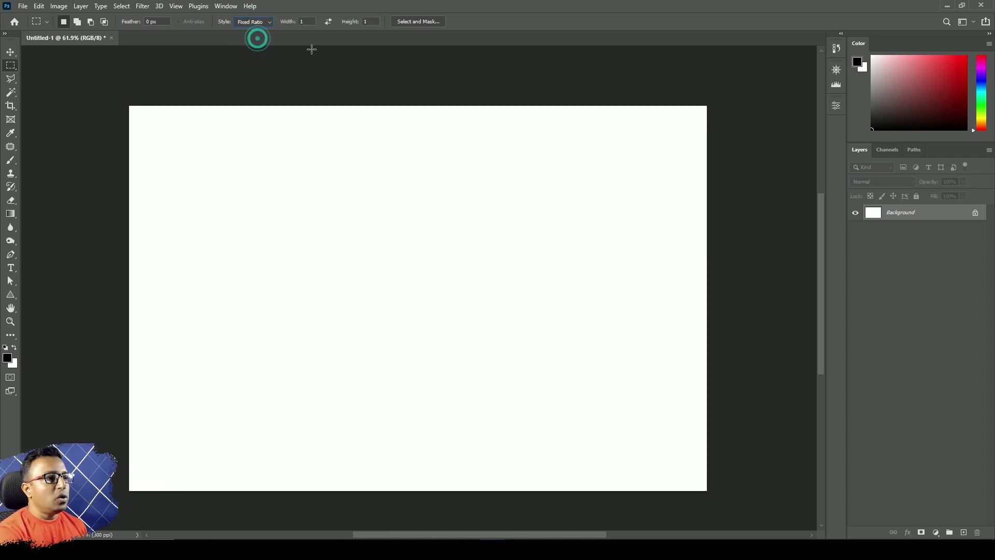
drag(312, 169, 430, 280)
drag(497, 196, 442, 333)
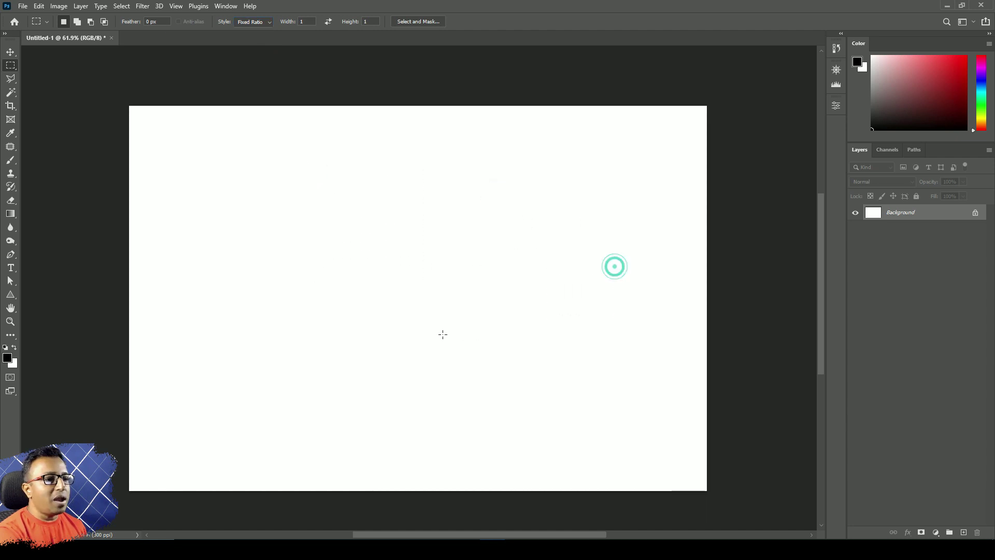
drag(303, 193, 365, 258)
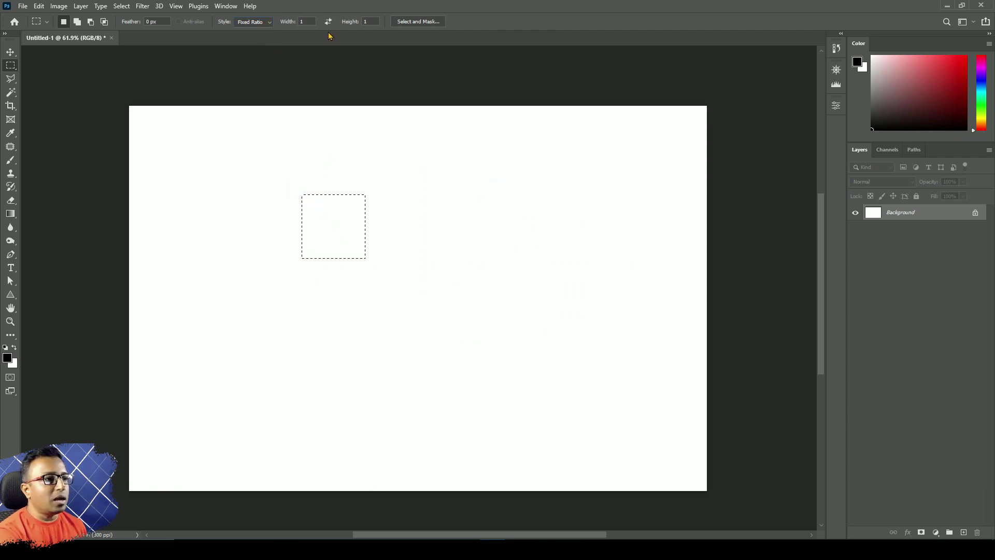
Set the marquee ratio's height to 2 and draw a tall 1:2 rectangular selection in the left half of the canvas
click(371, 21)
text(2)
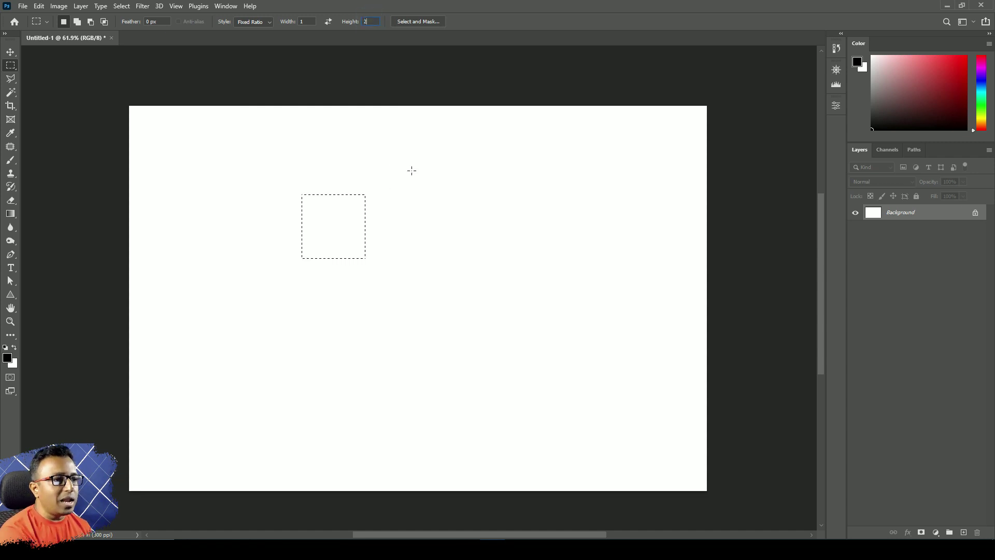
mouse_move(411, 171)
mouse_down()
mouse_move(458, 378)
mouse_move(412, 172)
mouse_up()
drag(266, 201, 352, 343)
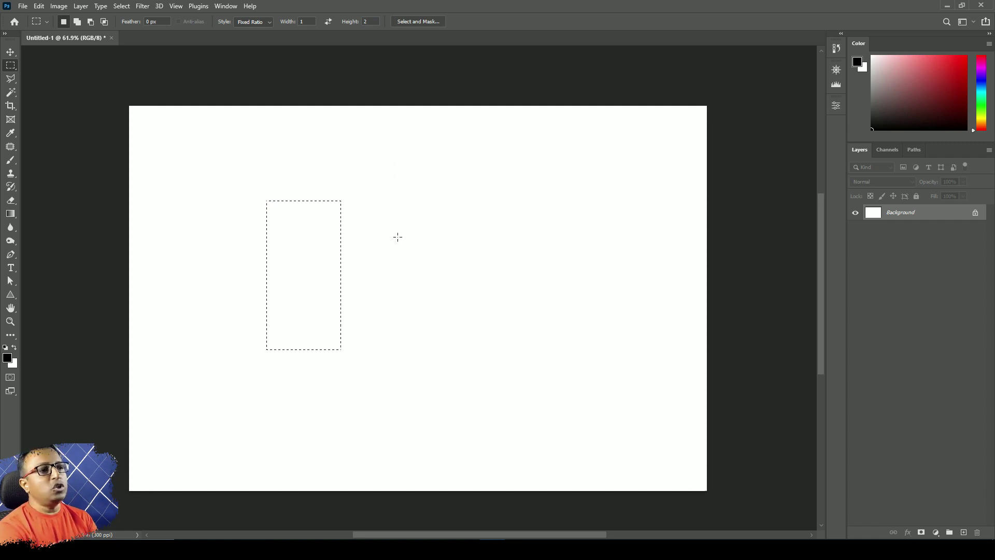
Swap the ratio to width 2 and height 1, and draw a wide rectangular selection in the canvas's upper middle
click(328, 22)
drag(380, 138, 511, 358)
drag(292, 173, 511, 291)
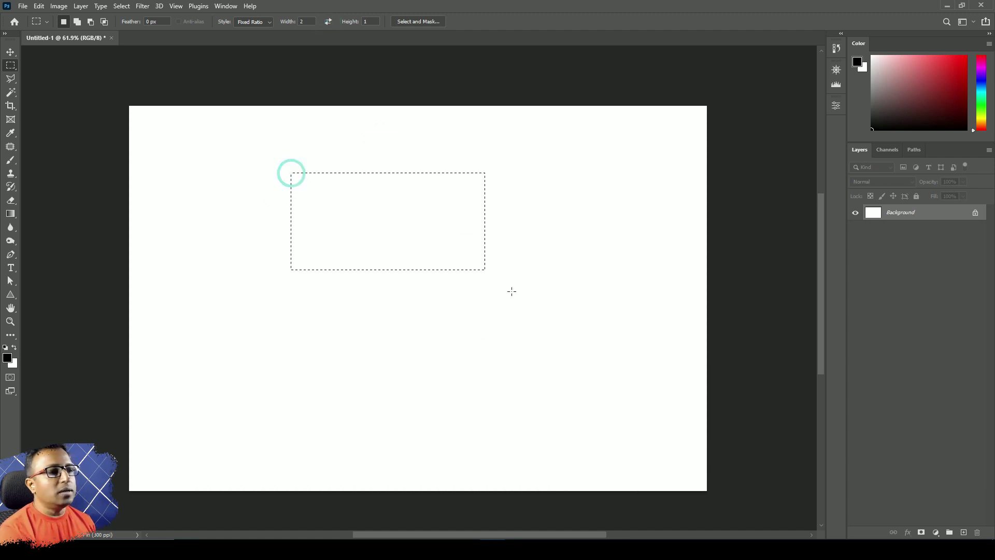
Set the marquee style to Fixed Size and place 64 × 64 px selections at several spots on the canvas
click(254, 21)
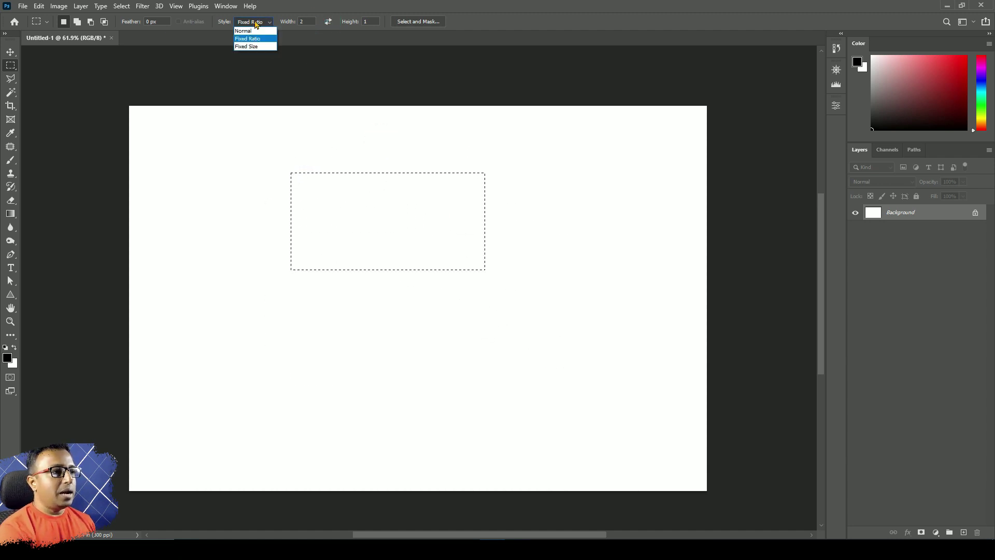
click(254, 46)
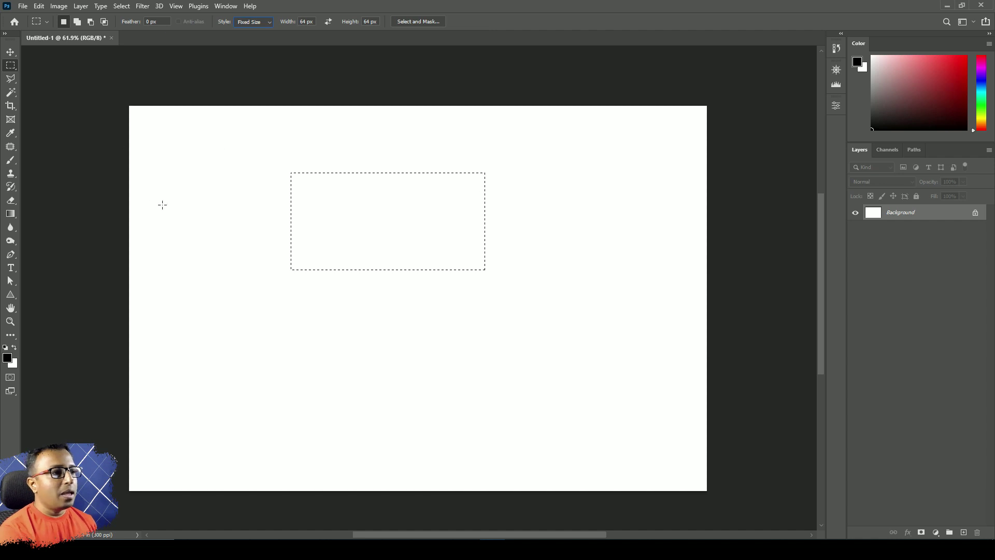
click(202, 188)
click(185, 147)
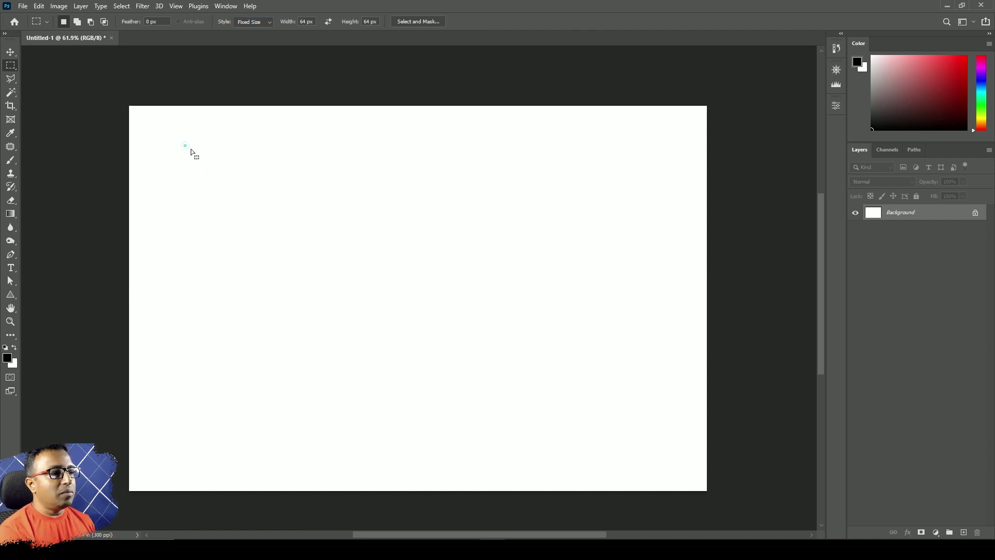
click(334, 194)
click(450, 227)
drag(546, 170, 416, 295)
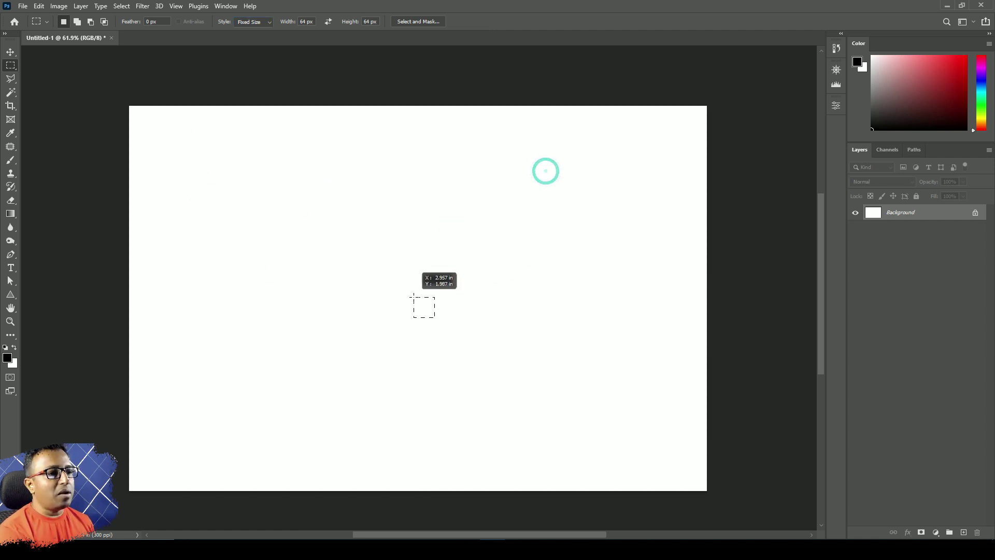
click(225, 171)
click(358, 188)
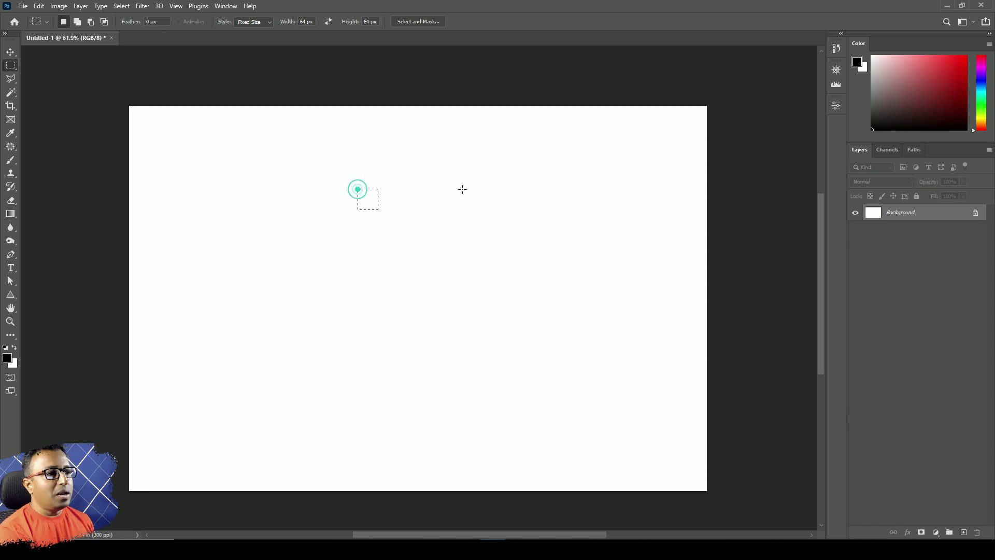
Set the marquee's fixed width and height to 120 px each, and place square selections of that size at several canvas spots
click(313, 22)
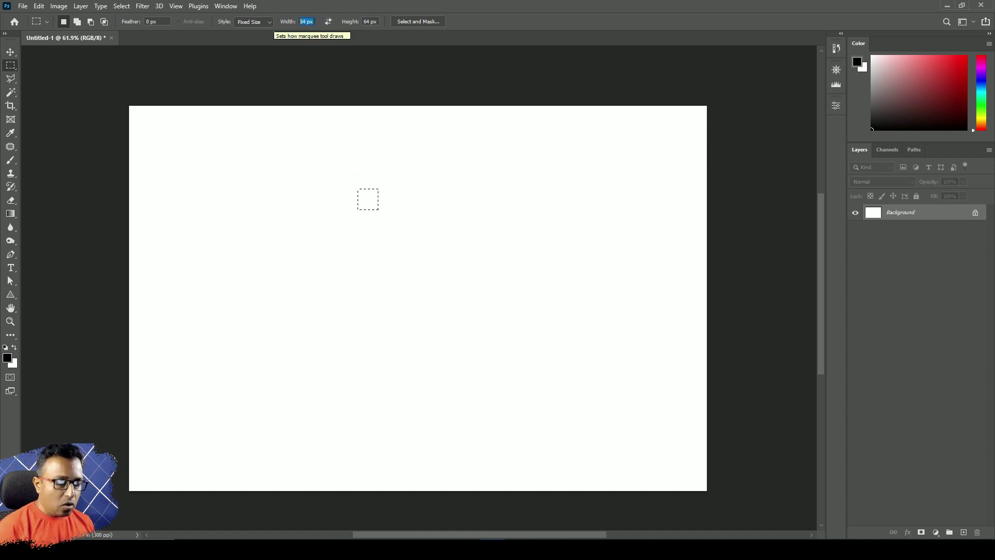
text(120)
key(Tab)
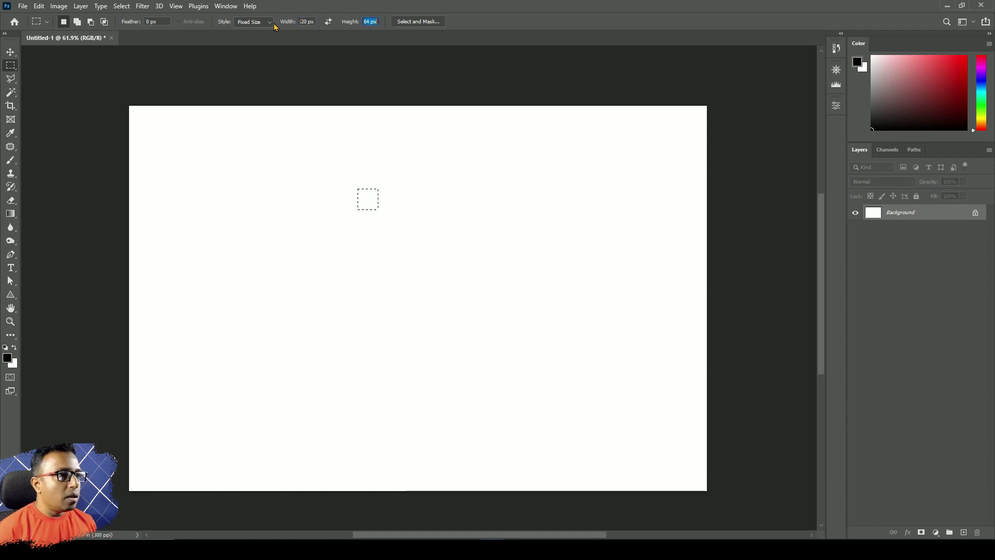
text(120)
key(Tab)
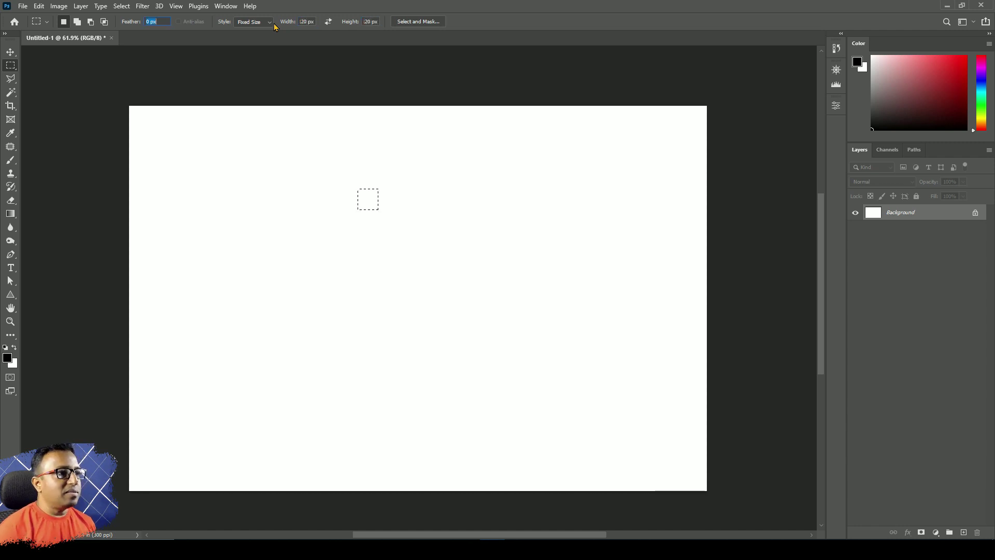
click(254, 183)
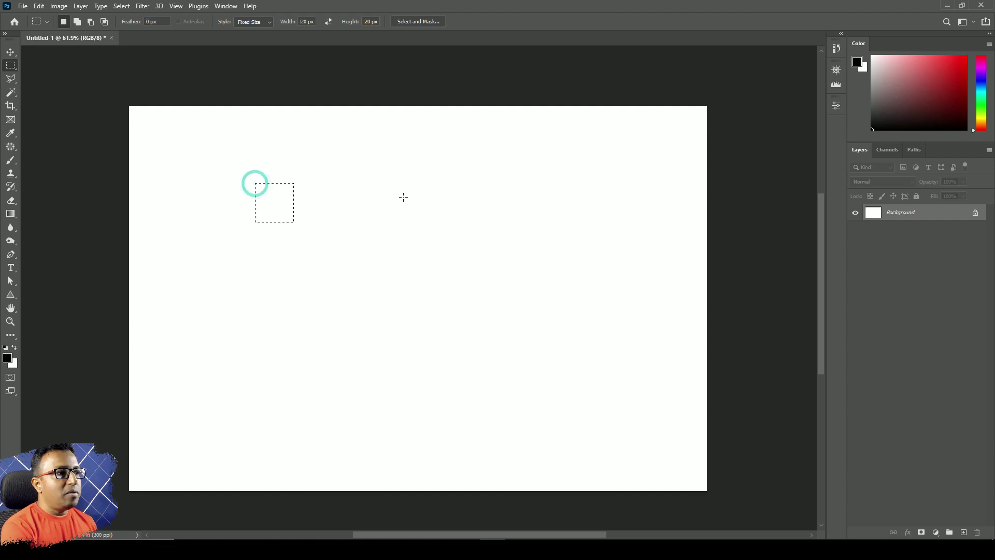
click(402, 195)
click(405, 268)
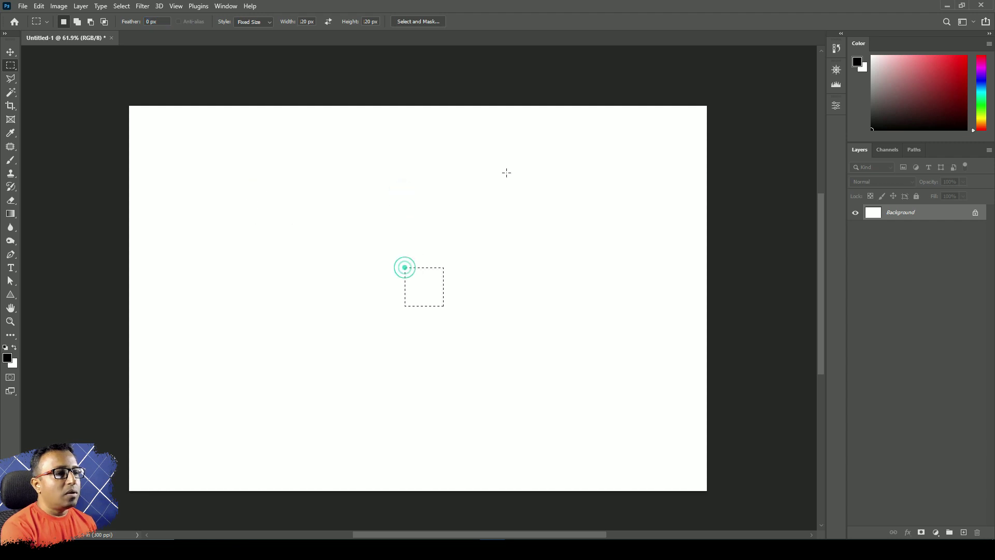
Set the marquee's fixed width to 400 px and place wide selections of that size at several canvas spots
click(310, 22)
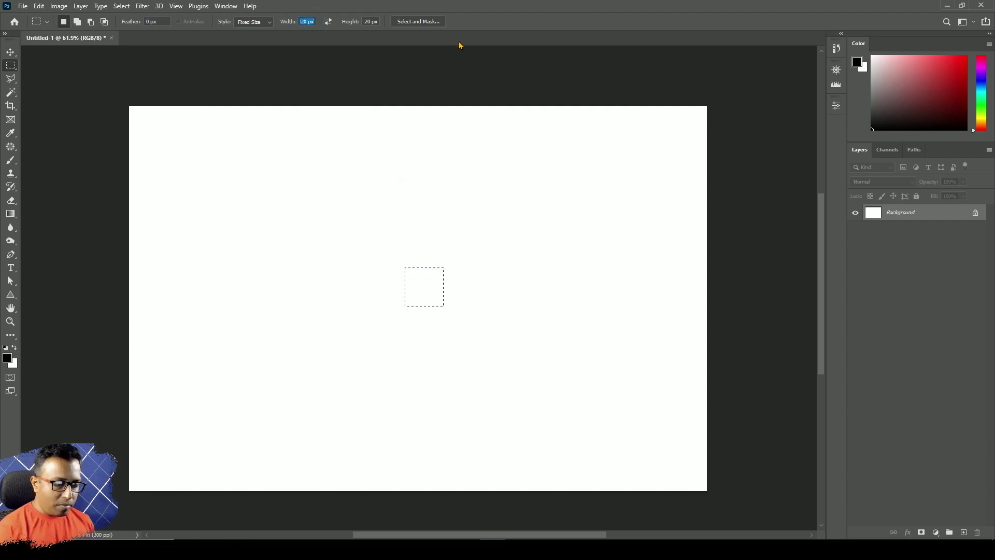
text(400)
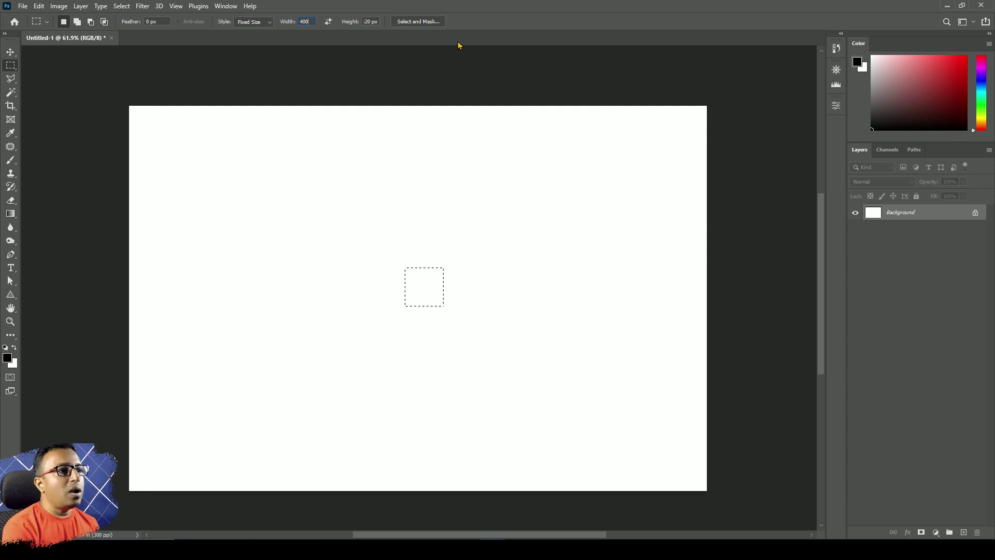
key(Tab)
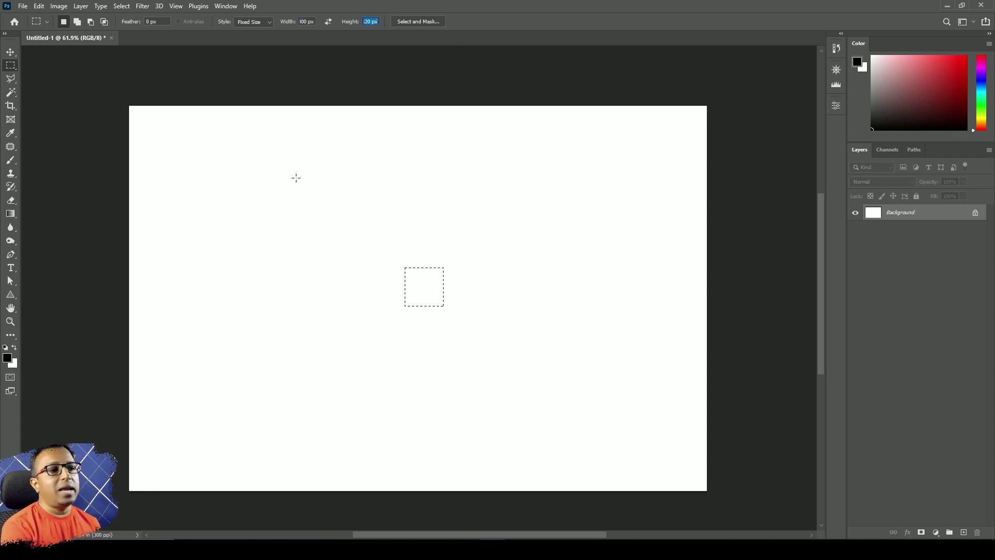
click(296, 177)
click(569, 250)
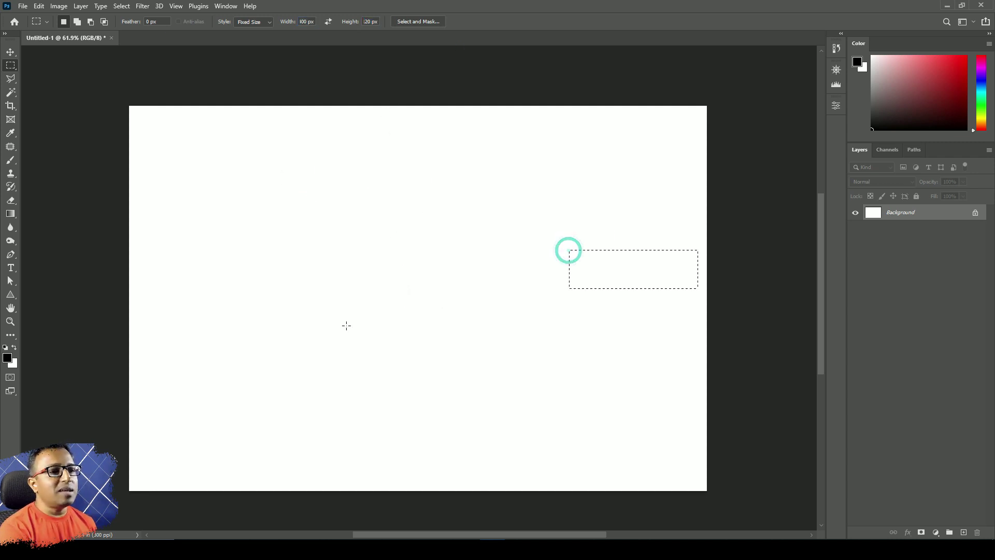
click(346, 325)
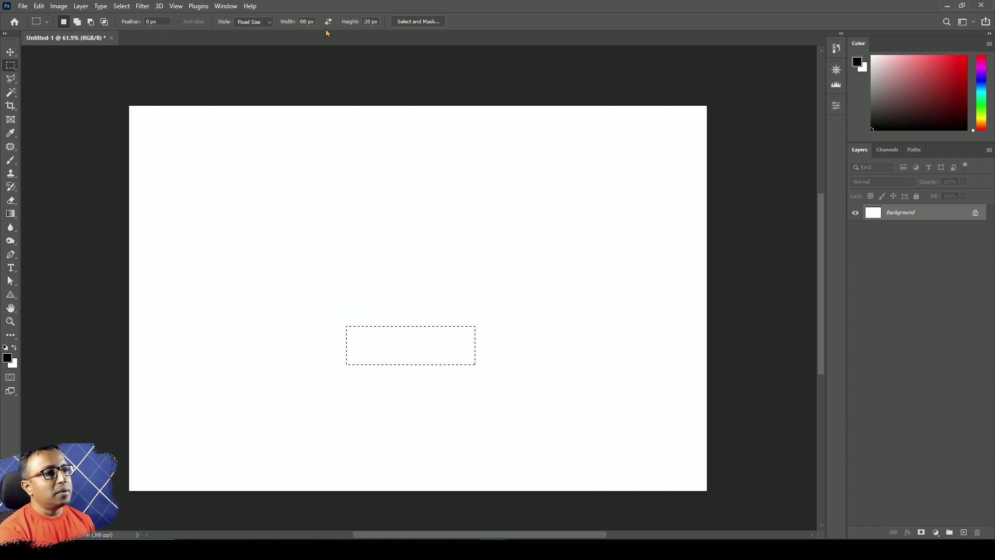
Set the marquee style back to Normal and draw a large rectangular selection in the canvas's upper-left half
click(250, 23)
click(254, 29)
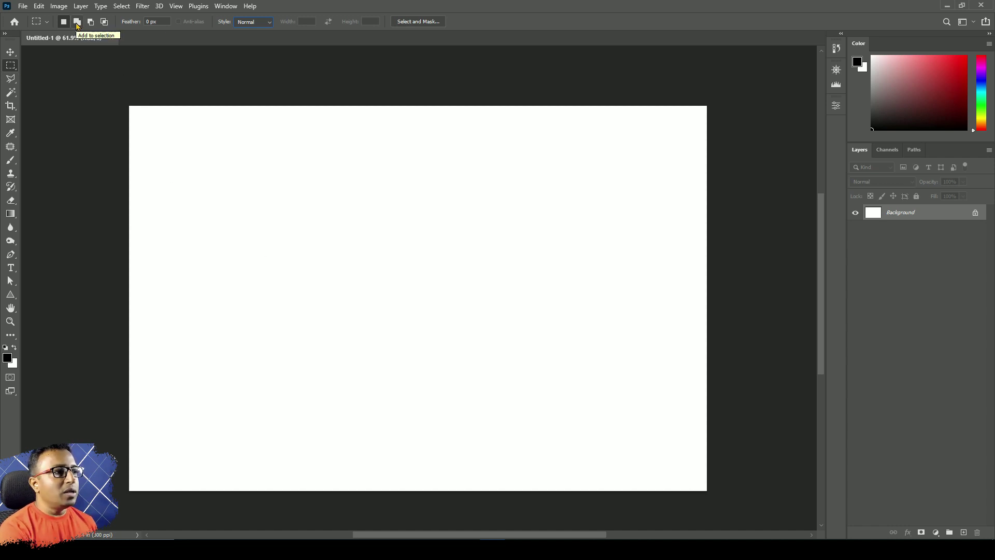
drag(249, 185, 455, 334)
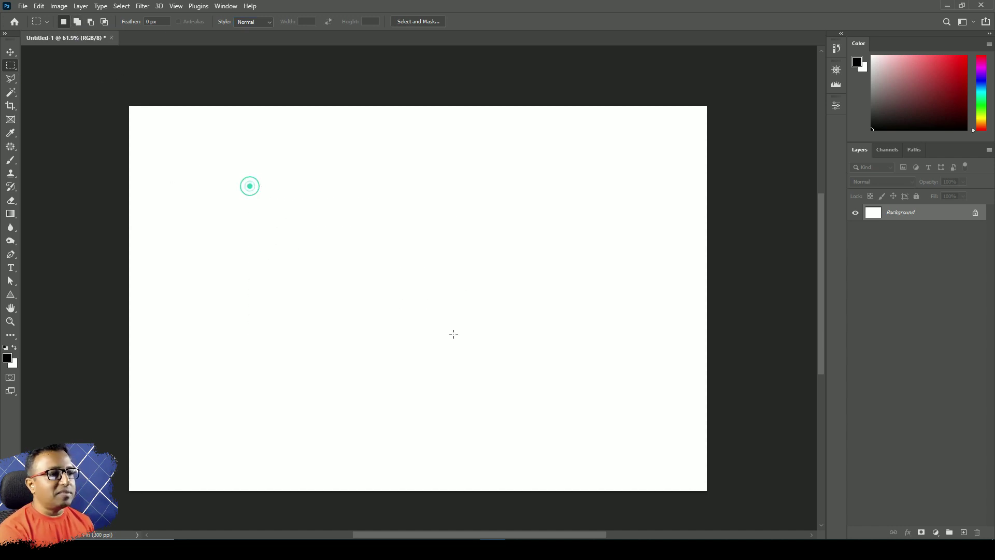
Add two small rectangles above the selection's upper edge and one on its right side, using Add to selection
click(78, 24)
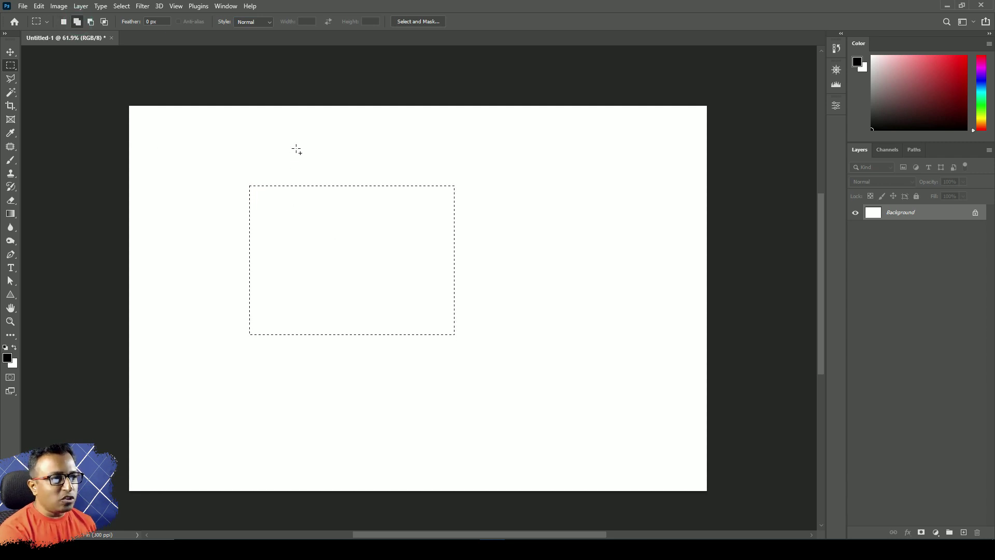
drag(296, 149, 363, 185)
drag(385, 145, 392, 154)
drag(420, 194, 451, 234)
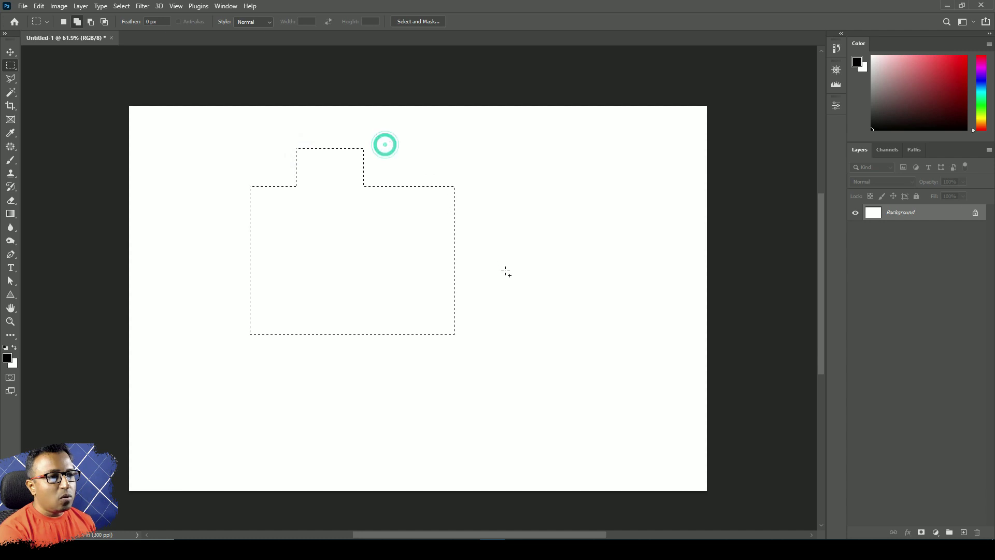
drag(515, 220, 395, 299)
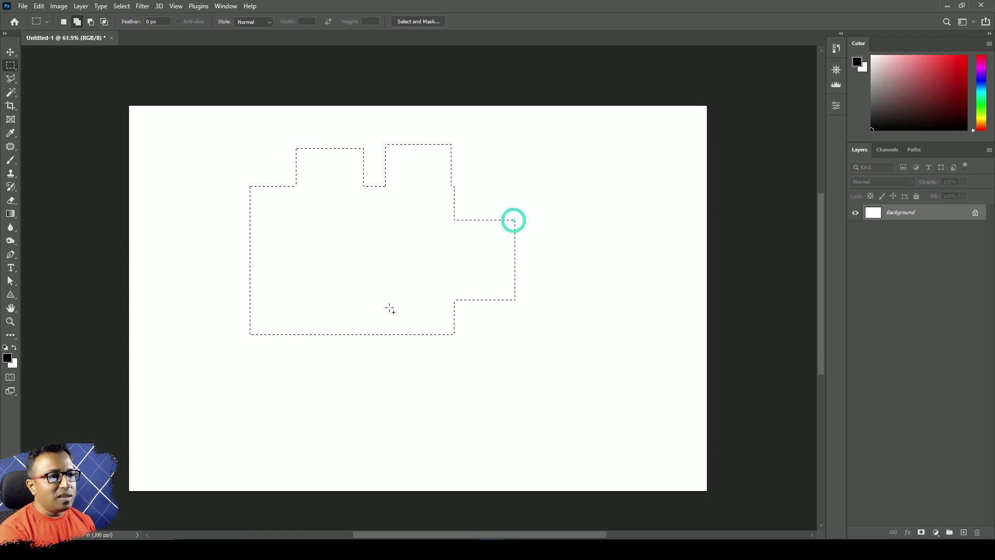
Subtract a strip along the selection's lower edge, a rectangular hole in its left part and a notch below that hole
click(91, 21)
drag(569, 200, 612, 308)
drag(212, 364, 64, 402)
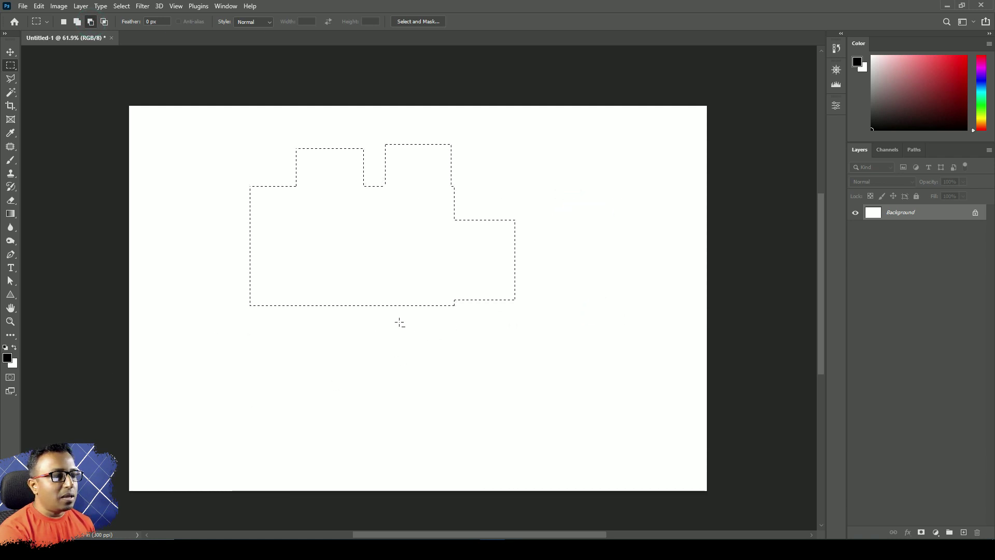
click(300, 229)
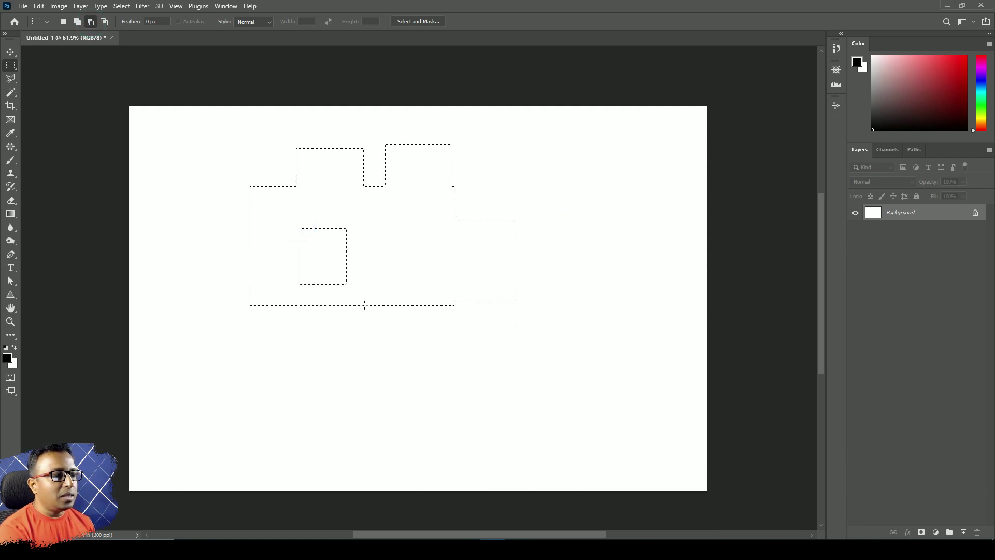
drag(293, 342, 331, 266)
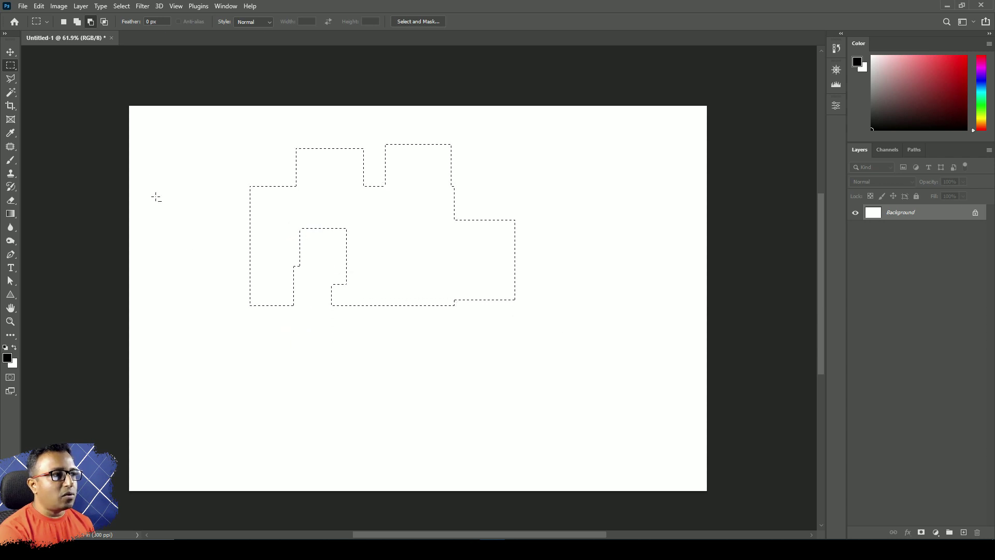
Intersect the selection with a wide horizontal band across its middle
click(104, 22)
drag(161, 212, 585, 258)
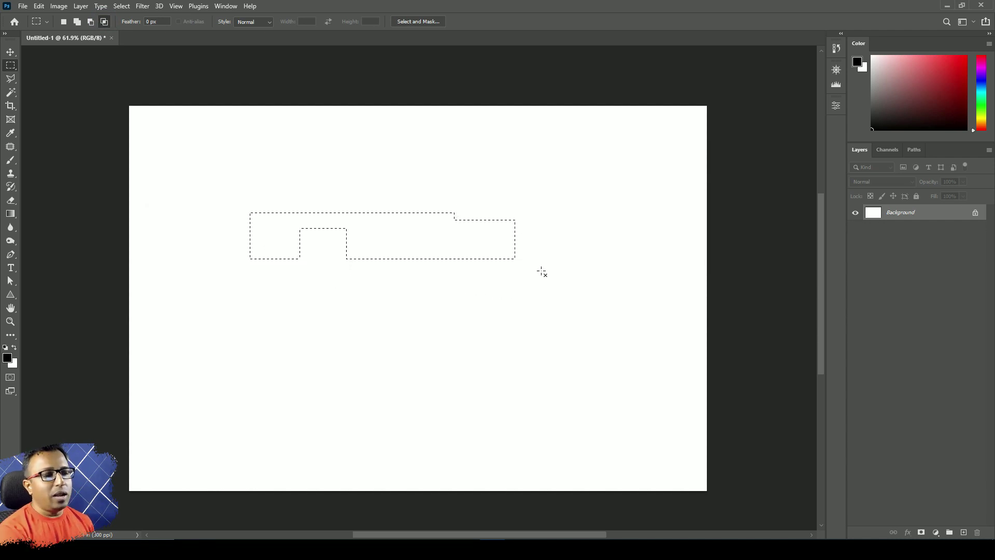
Draw a new tall rectangular selection in the canvas's upper left and extend it to the right with added rectangles
click(63, 22)
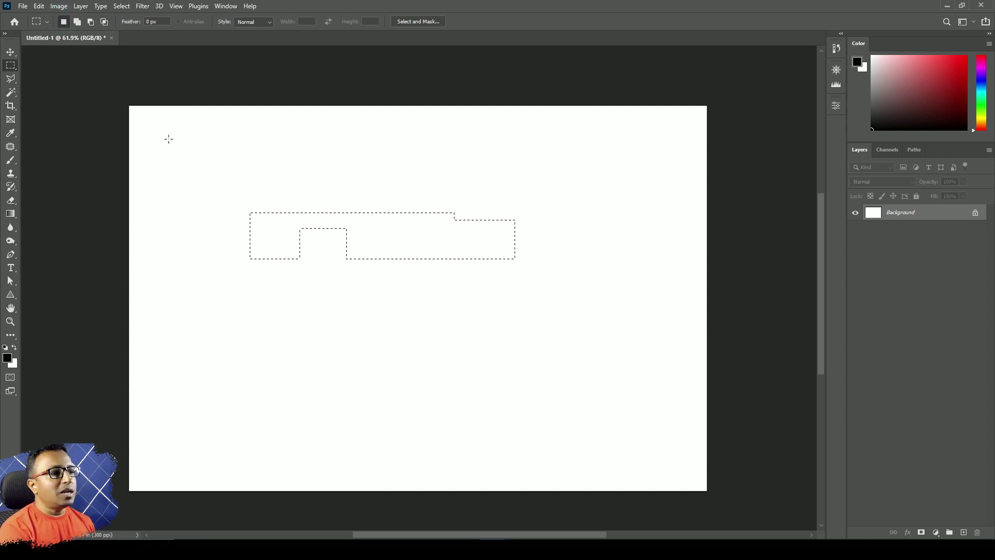
drag(168, 139, 237, 235)
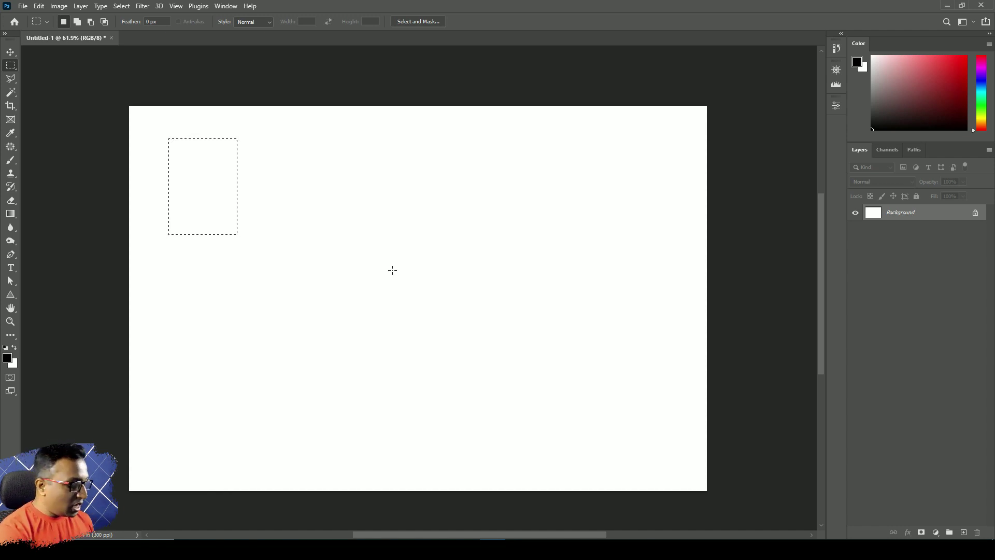
key(shift)
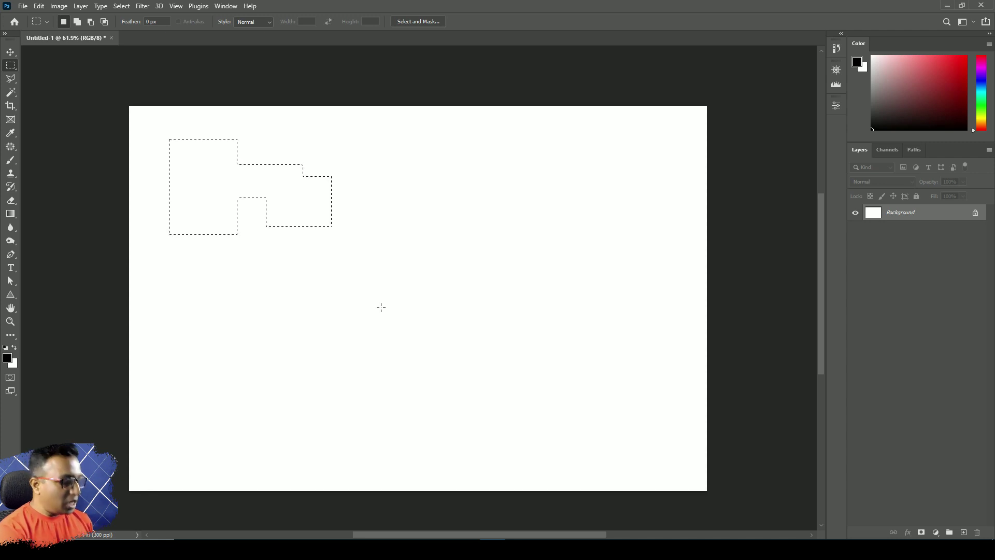
Subtract areas from the selection's lower-right part and add a larger rectangle over its right end
key(alt)
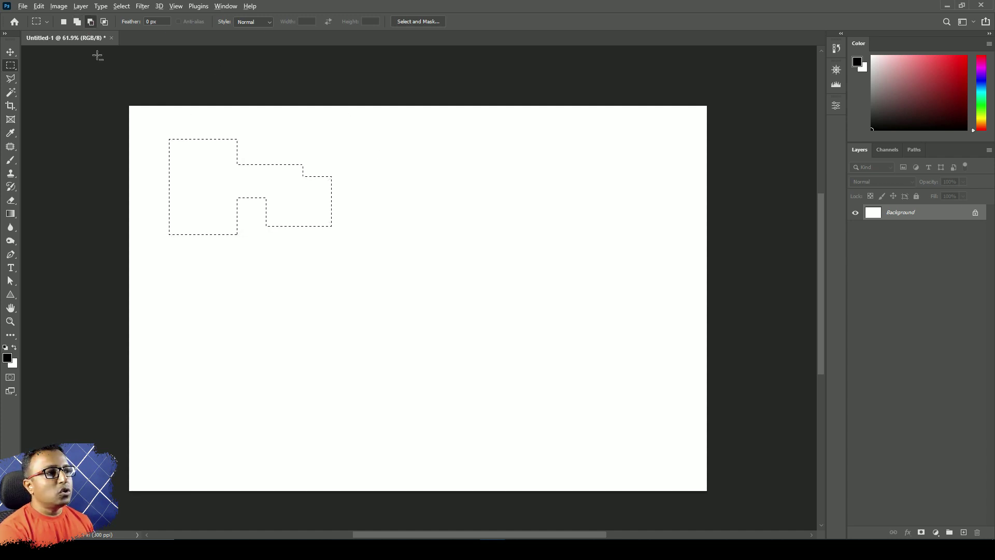
click(91, 23)
drag(384, 149, 271, 229)
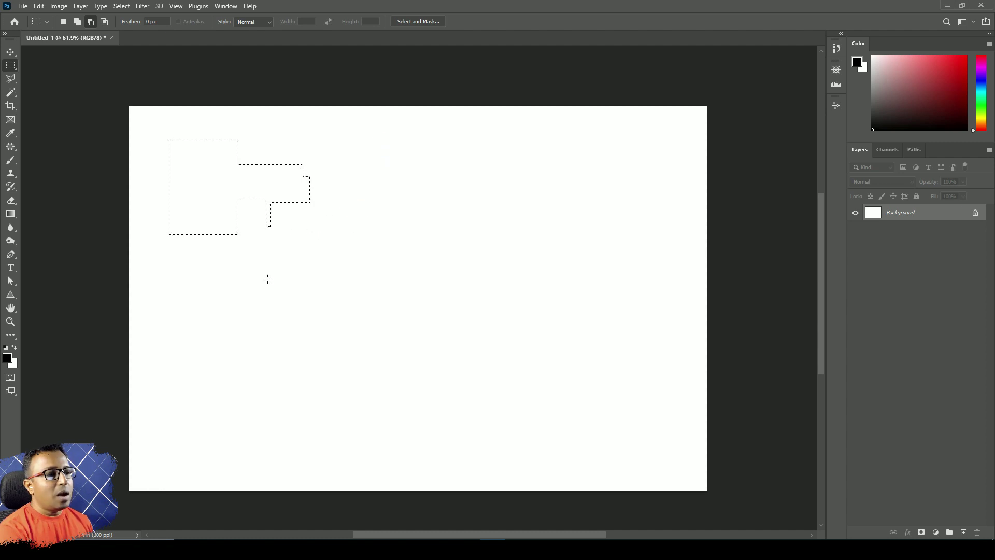
drag(269, 141, 391, 252)
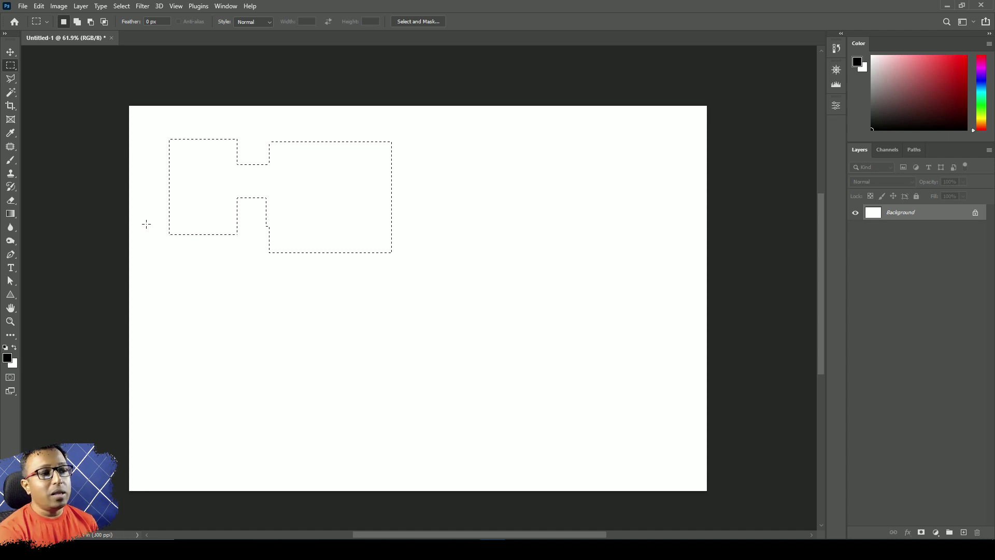
Create a new layer above the Background and choose the Brush with a bright red foreground color
click(10, 52)
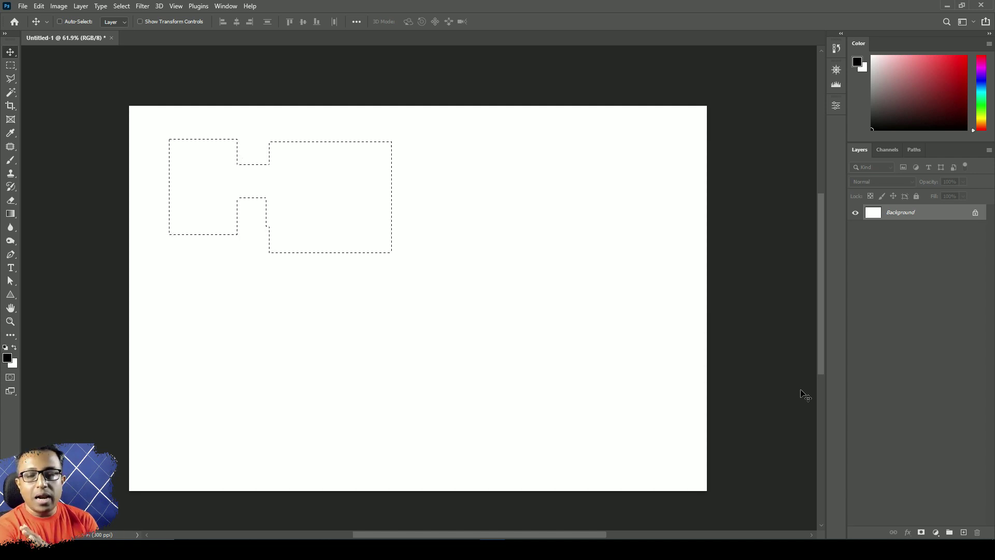
click(964, 534)
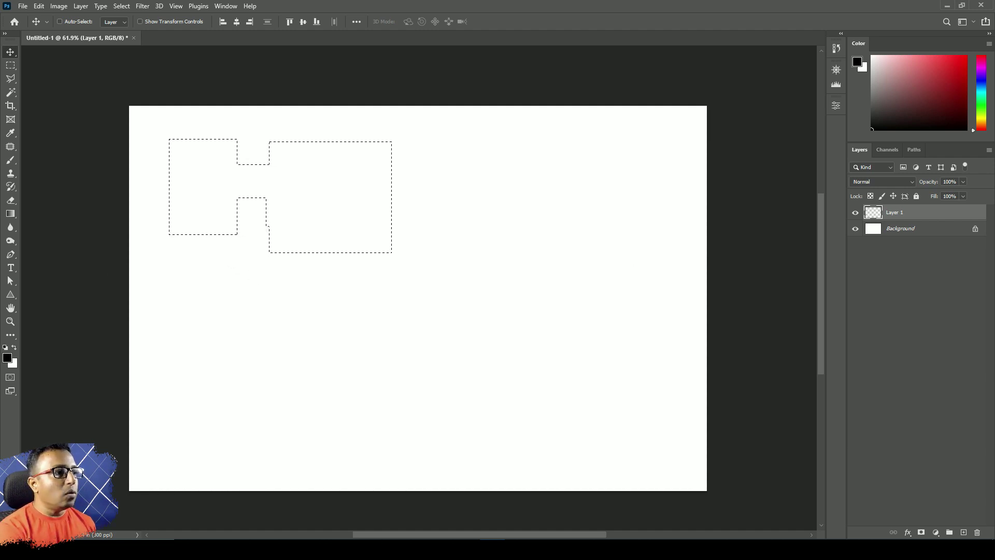
click(8, 164)
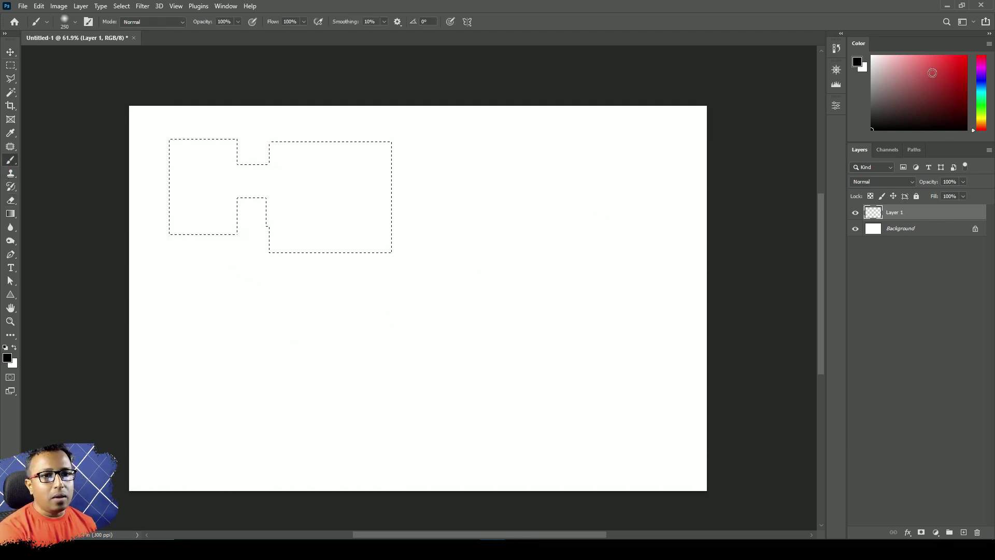
click(932, 67)
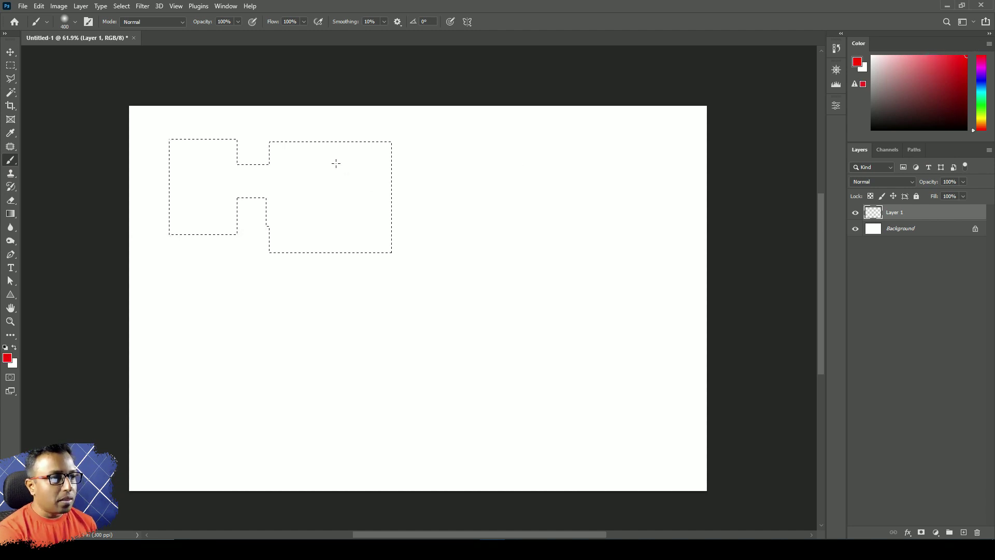
Set the brush size to 200 px, paint two crossing diagonal red strokes across the selection, and deselect
key(bracketright)
key(bracketright)
key(bracketright)
key(bracketleft)
key(bracketleft)
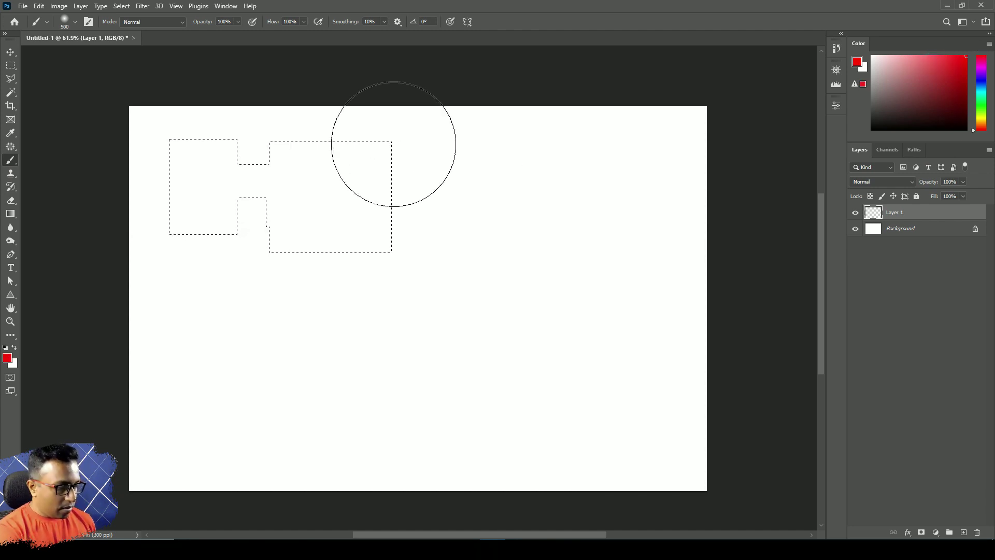
key(bracketleft)
drag(402, 131, 140, 269)
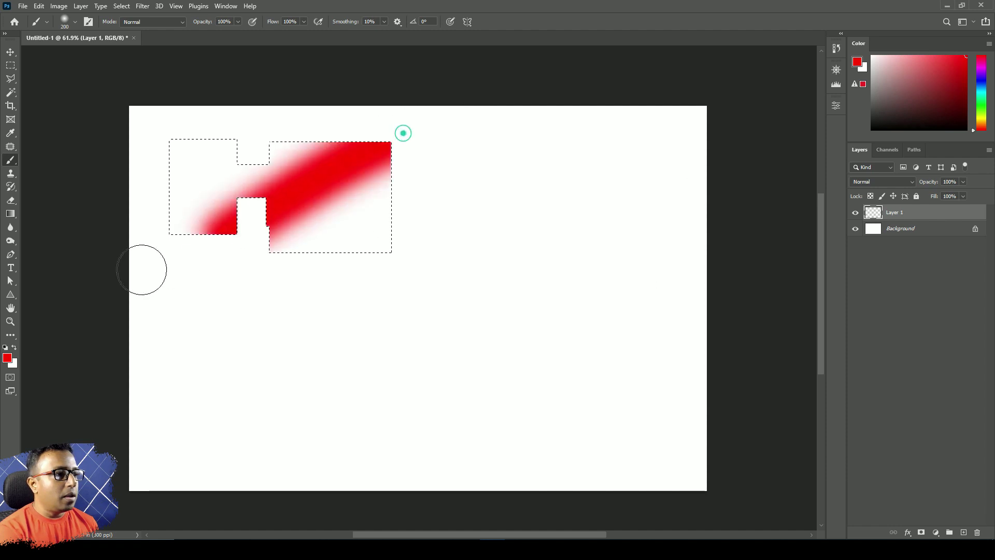
drag(166, 132, 515, 340)
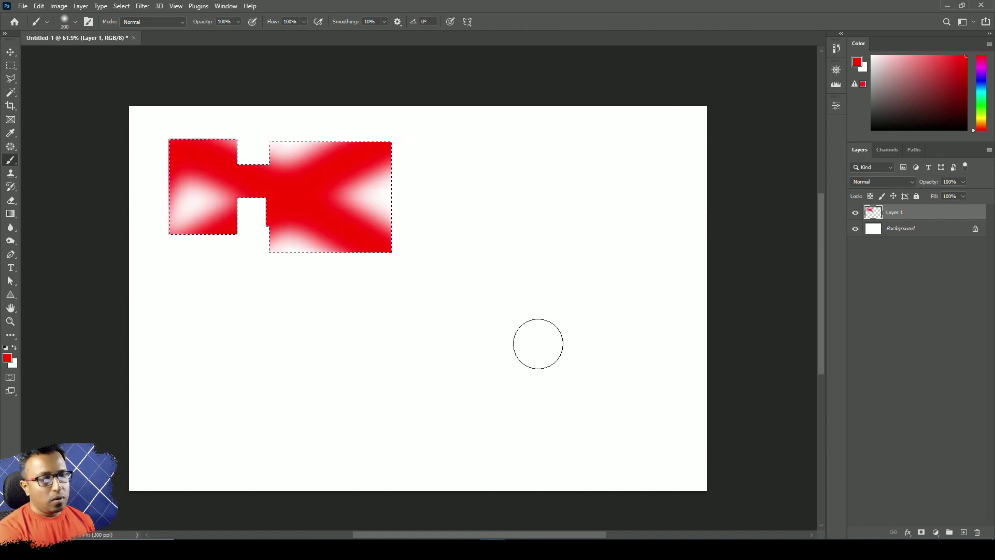
key(ctrl+d)
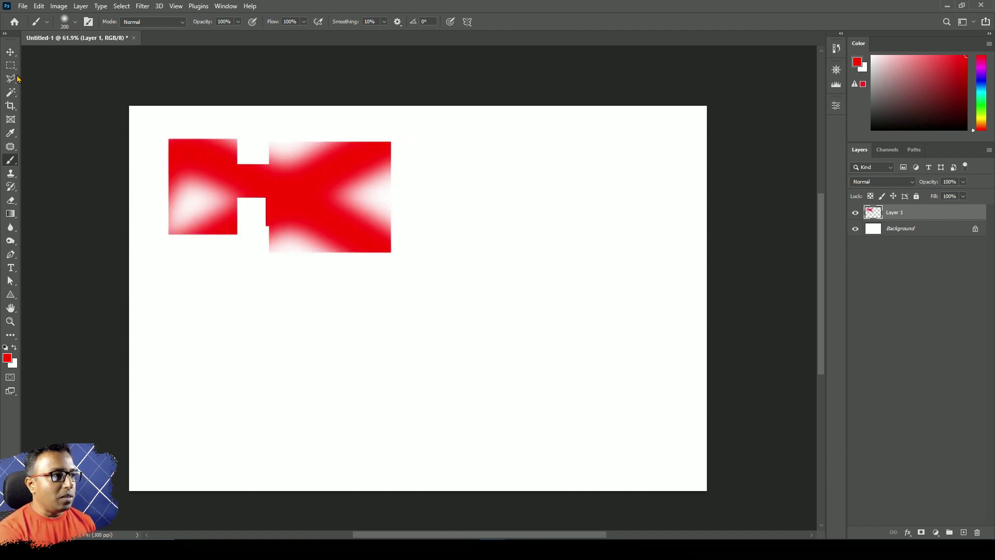
Move the painted red shape on Layer 1 to the right within the canvas's upper half
click(9, 51)
drag(315, 195, 355, 185)
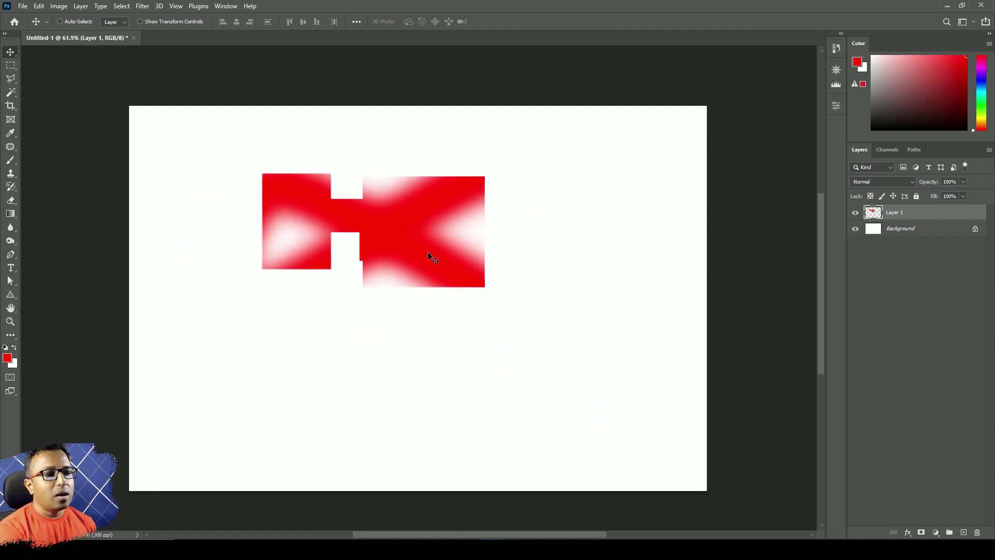
drag(428, 255, 540, 223)
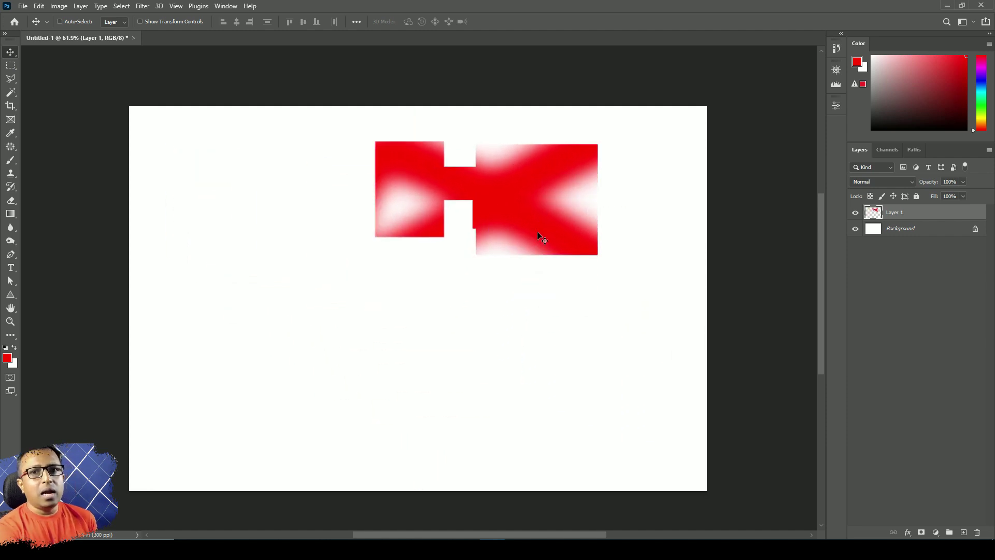
Try to move the red shape while the locked Background layer is selected
click(933, 231)
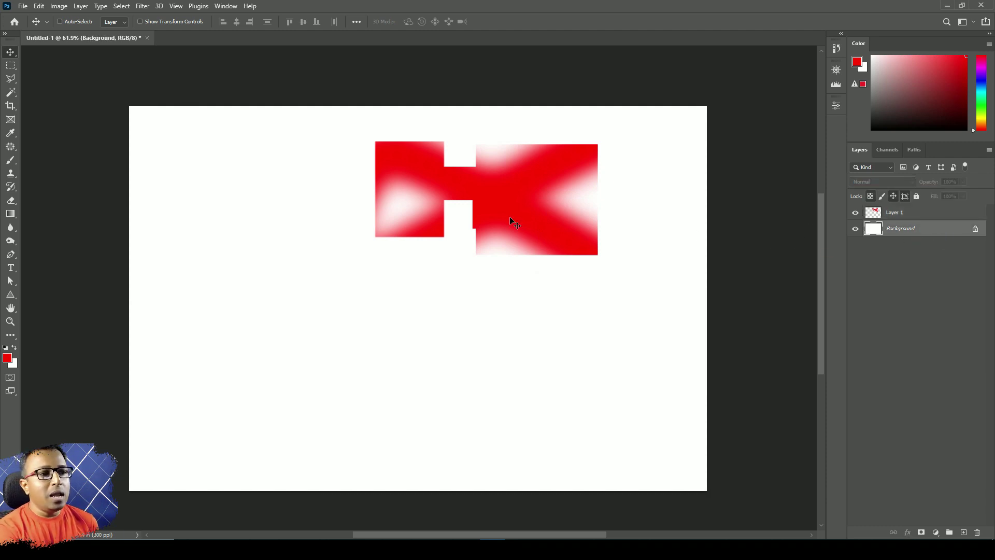
drag(510, 220, 522, 195)
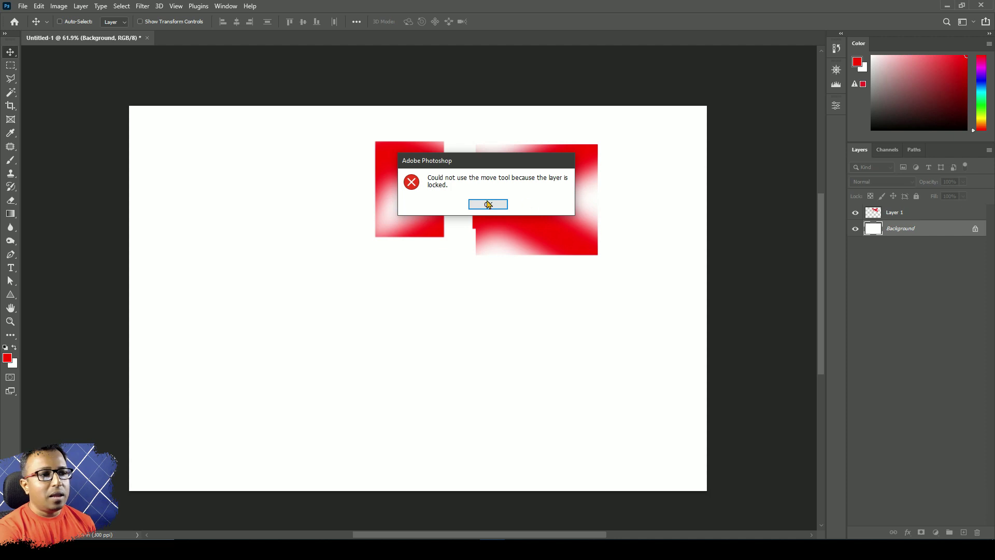
click(489, 204)
Select Layer 1 and move its red shape close to the canvas's upper-right corner
click(899, 212)
drag(527, 204, 579, 187)
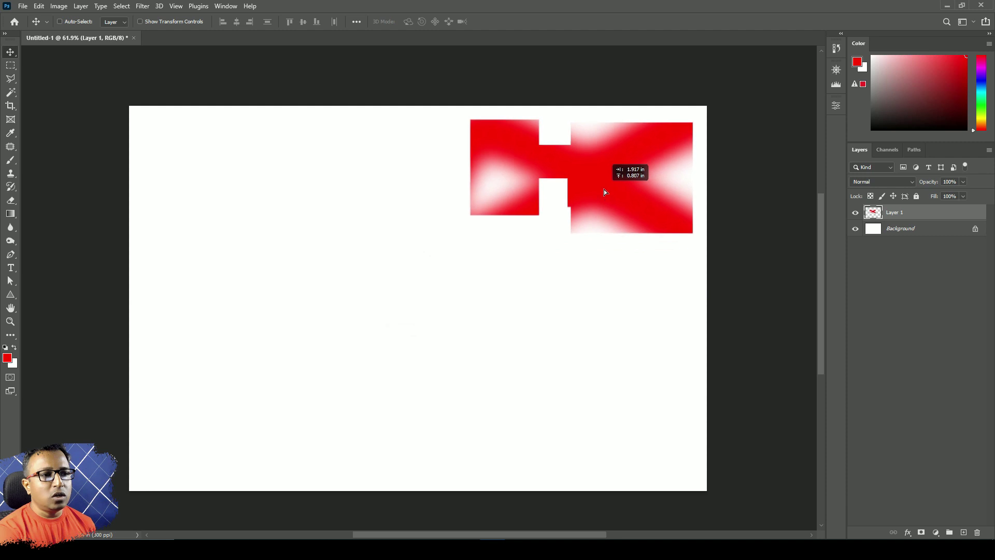
Select the Background layer and paint four slanted blue brush strokes across the canvas's lower half
click(915, 233)
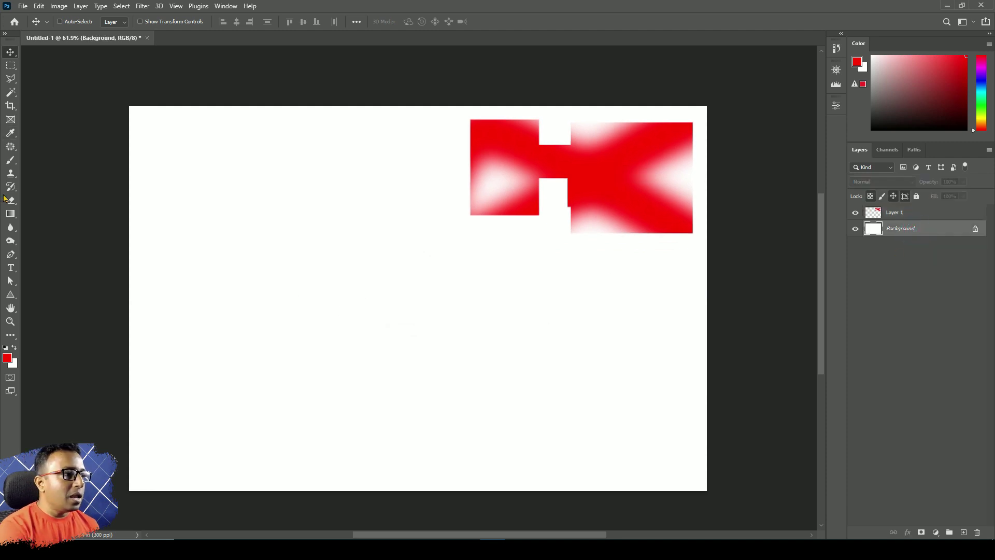
click(9, 161)
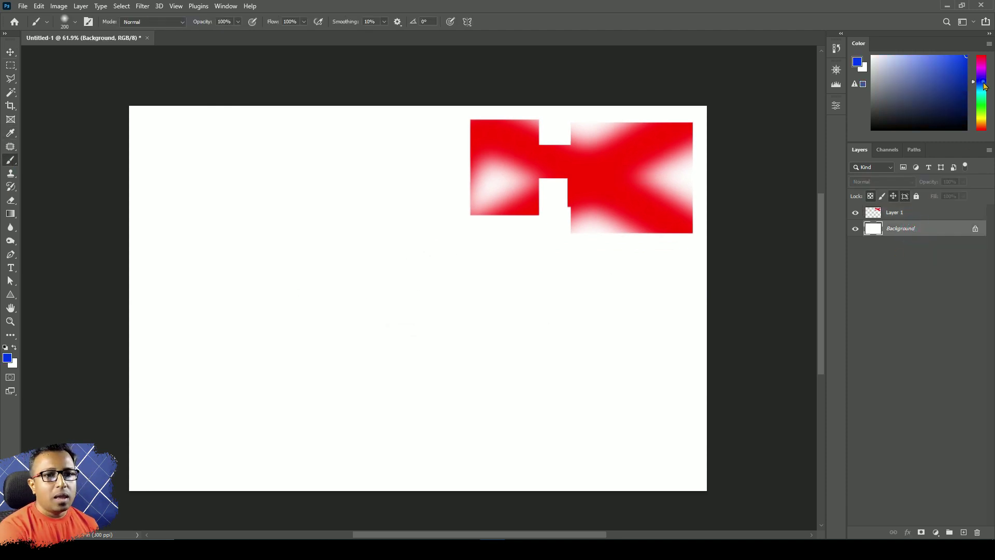
drag(182, 373, 202, 270)
drag(268, 393, 327, 296)
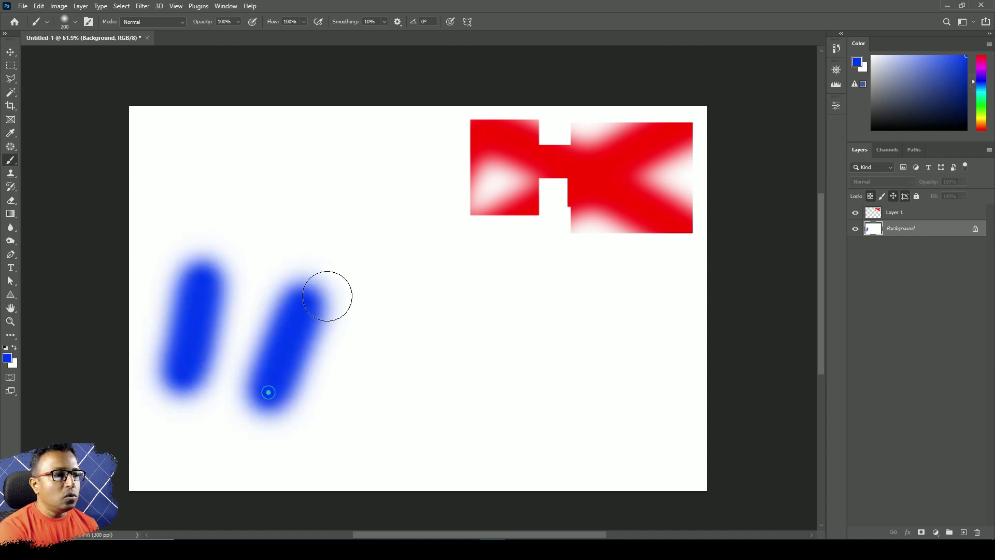
drag(371, 387, 395, 337)
drag(460, 389, 490, 355)
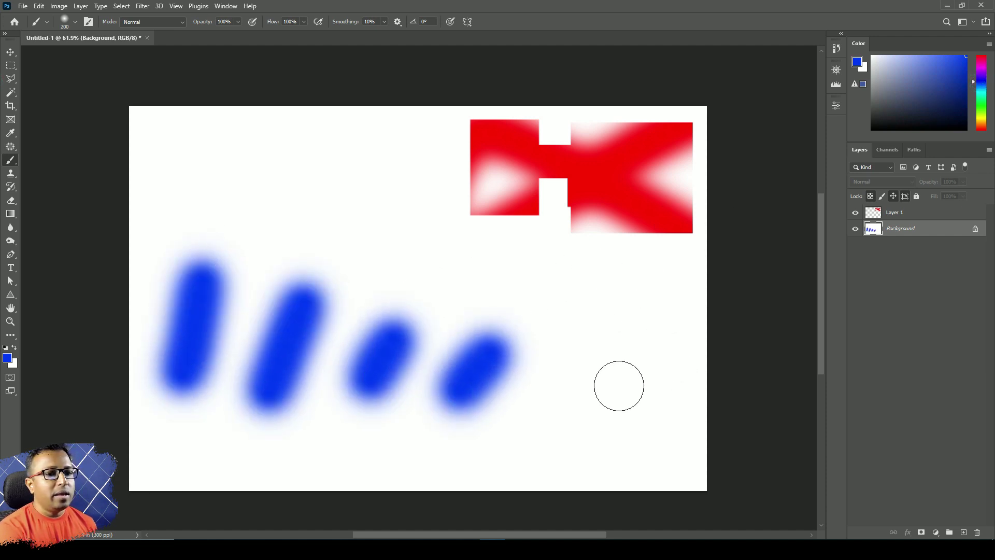
Try to move the blue strokes on the locked Background layer
click(12, 54)
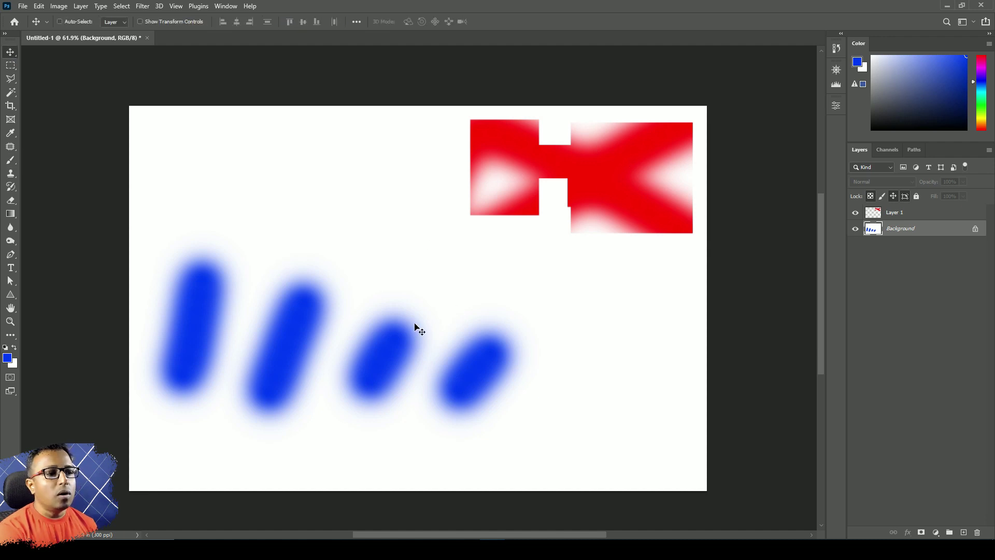
click(502, 258)
click(489, 202)
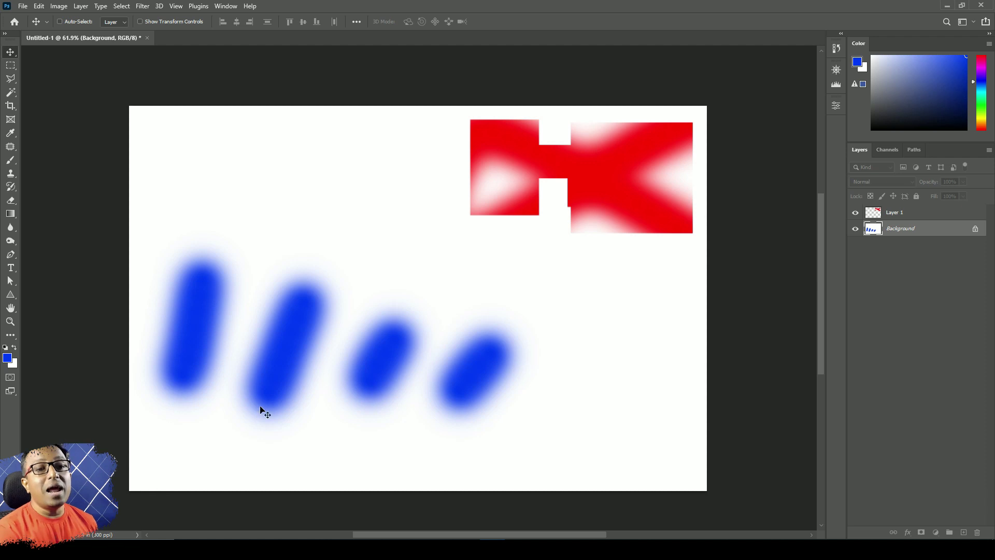
Paint two diagonal blue strokes on a new layer above Layer 1 and move them about 0.14 in to the right
click(898, 216)
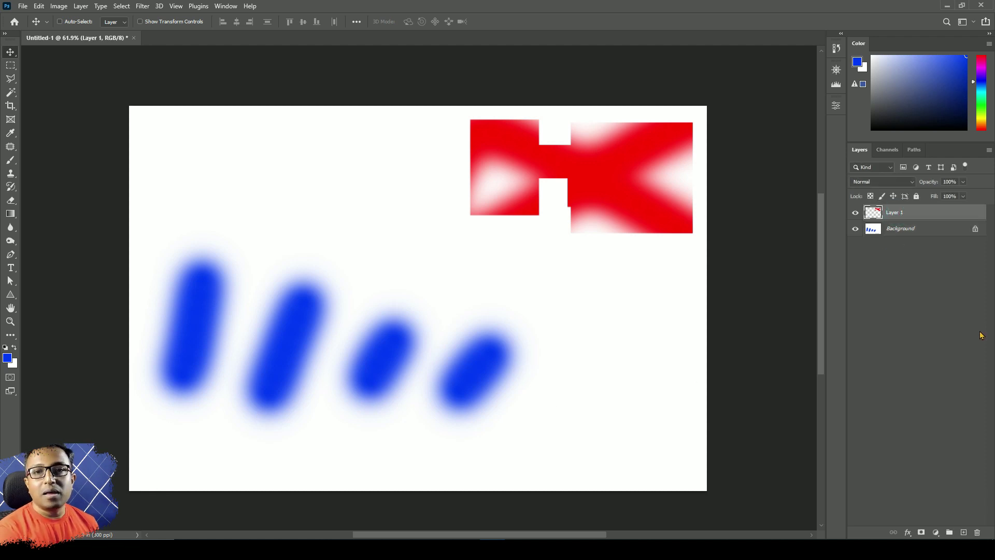
click(11, 160)
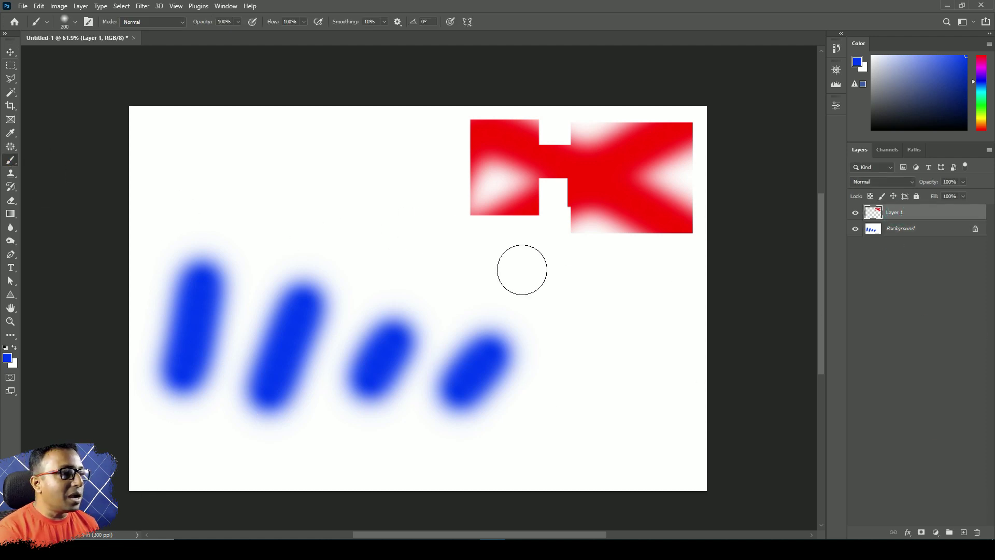
click(964, 532)
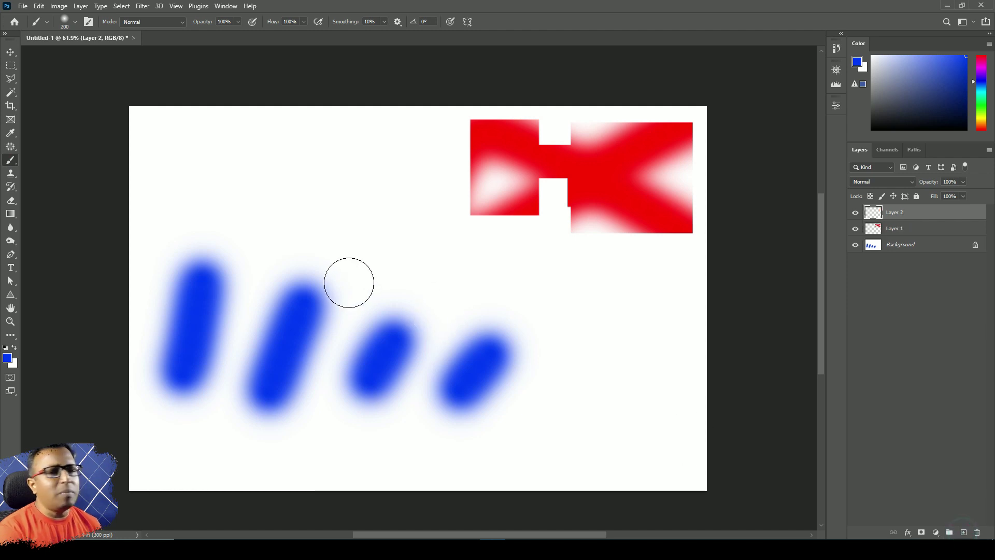
drag(350, 196, 418, 257)
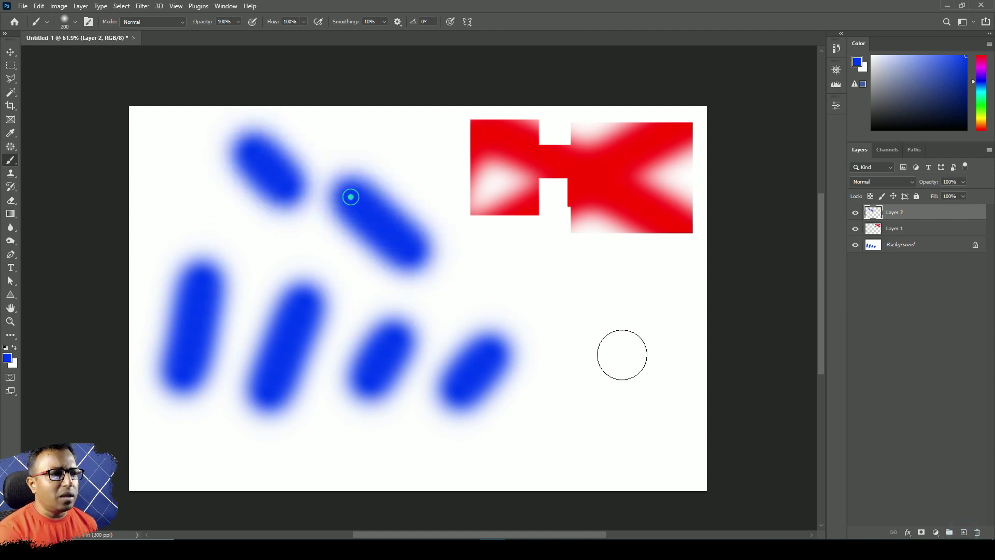
click(11, 54)
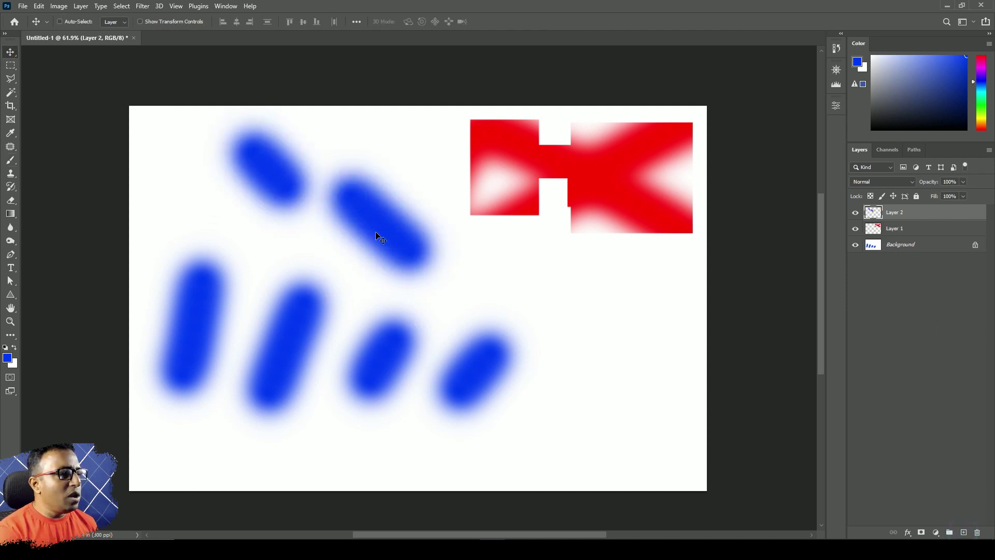
mouse_move(383, 222)
mouse_down()
mouse_move(420, 269)
mouse_move(408, 264)
mouse_move(434, 237)
mouse_move(402, 223)
mouse_up()
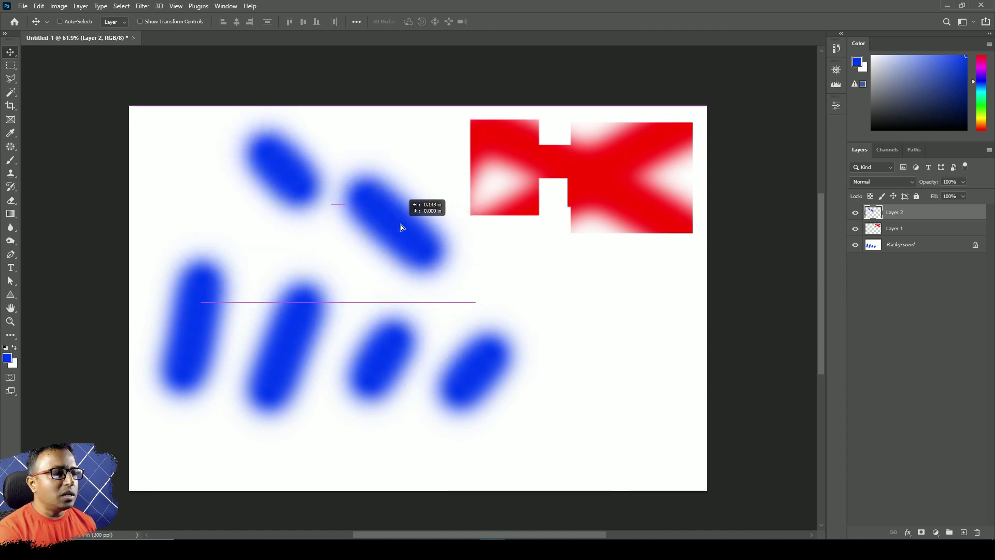
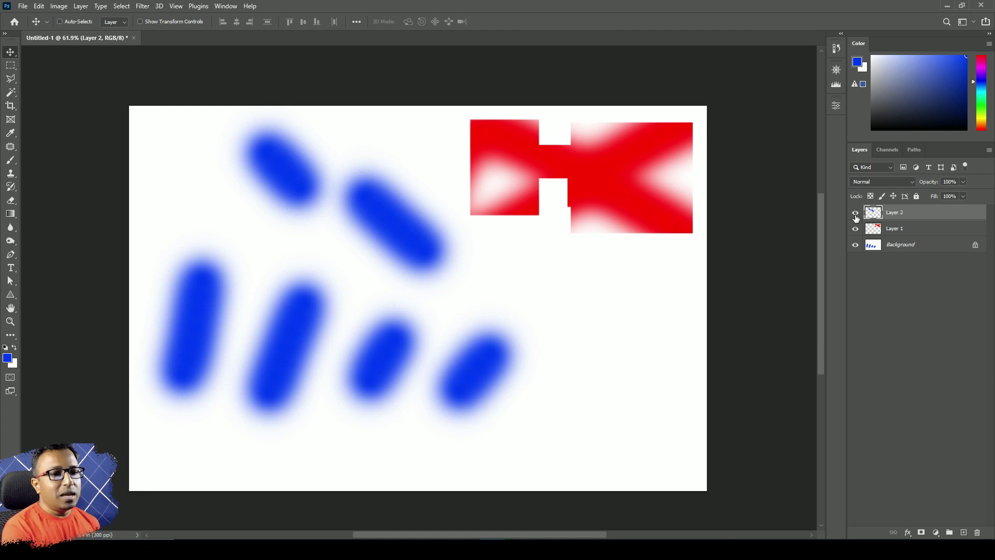
Hide and show Layer 2, Layer 1 and the Background layer one at a time to check what each contains
click(855, 213)
click(855, 214)
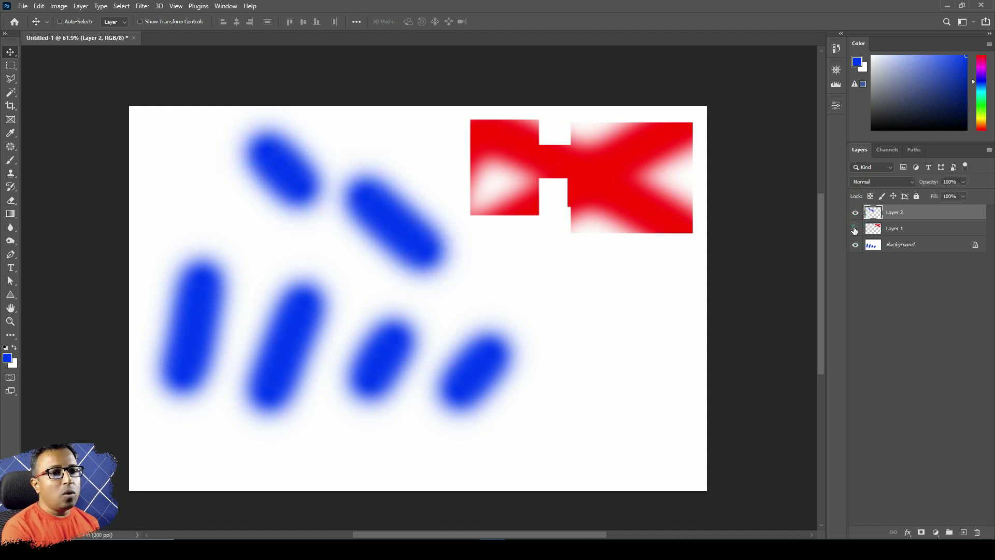
click(855, 228)
click(855, 229)
click(855, 245)
click(855, 246)
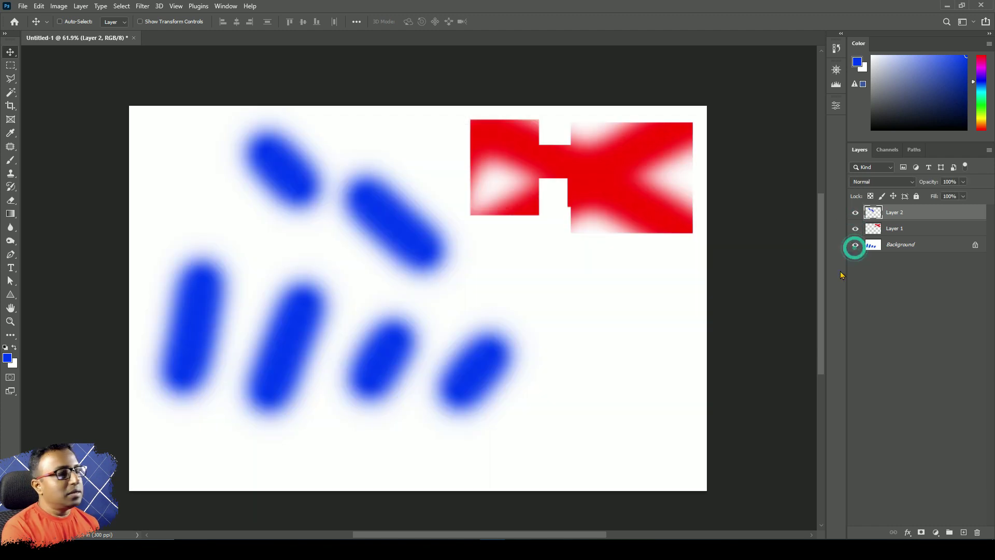
click(910, 246)
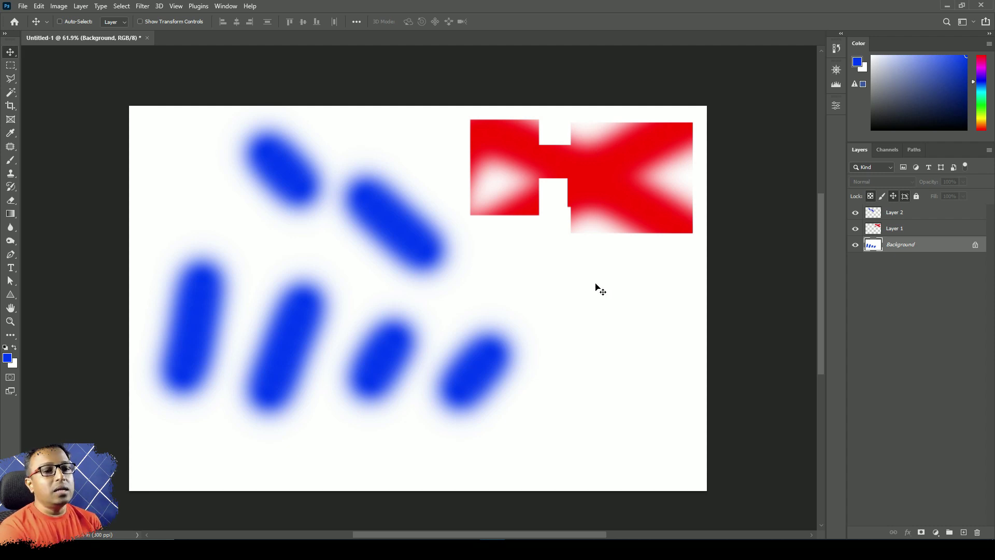
click(891, 215)
click(856, 217)
click(856, 217)
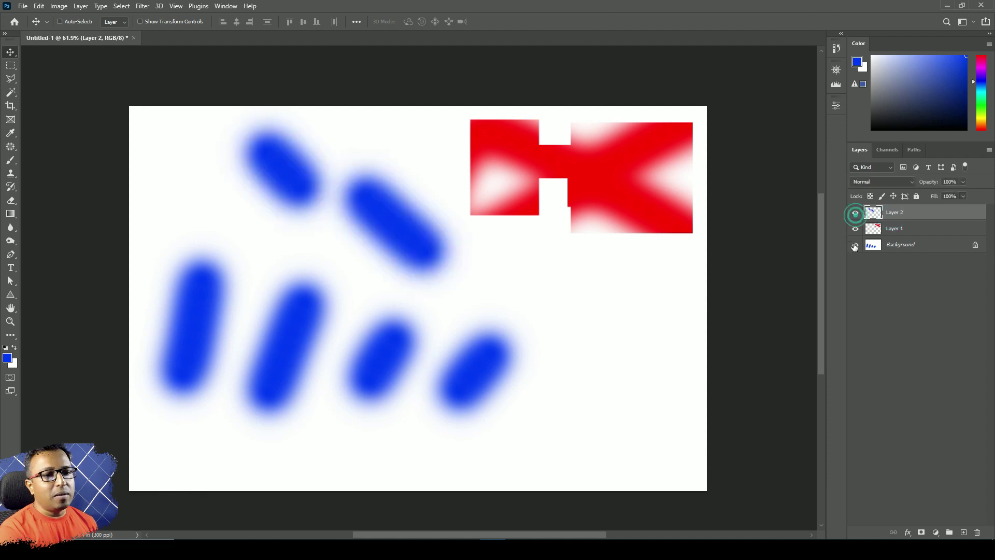
Move Layer 2's blue strokes down and to the left with the Background layer temporarily hidden
click(855, 244)
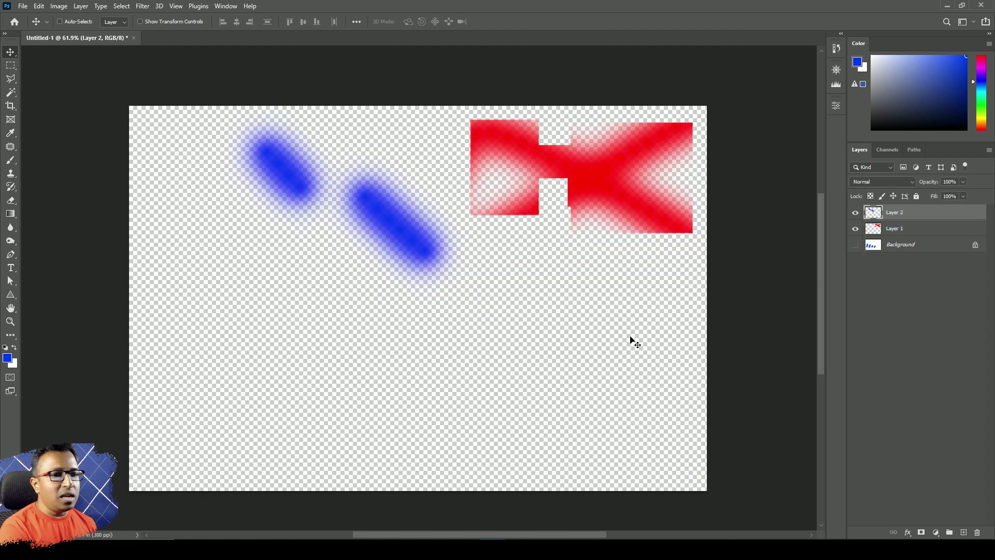
mouse_move(350, 259)
mouse_down()
mouse_move(342, 330)
mouse_move(290, 290)
mouse_up()
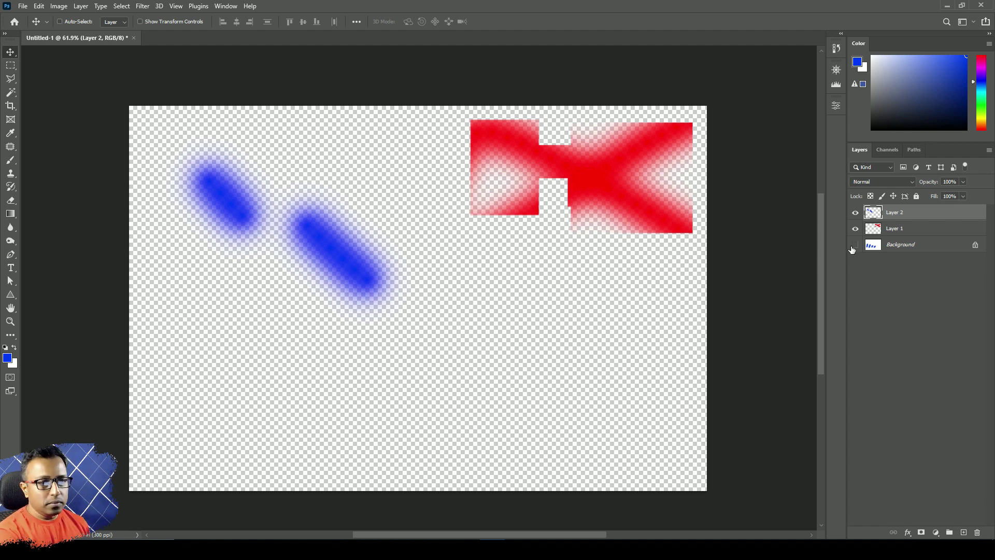
click(855, 244)
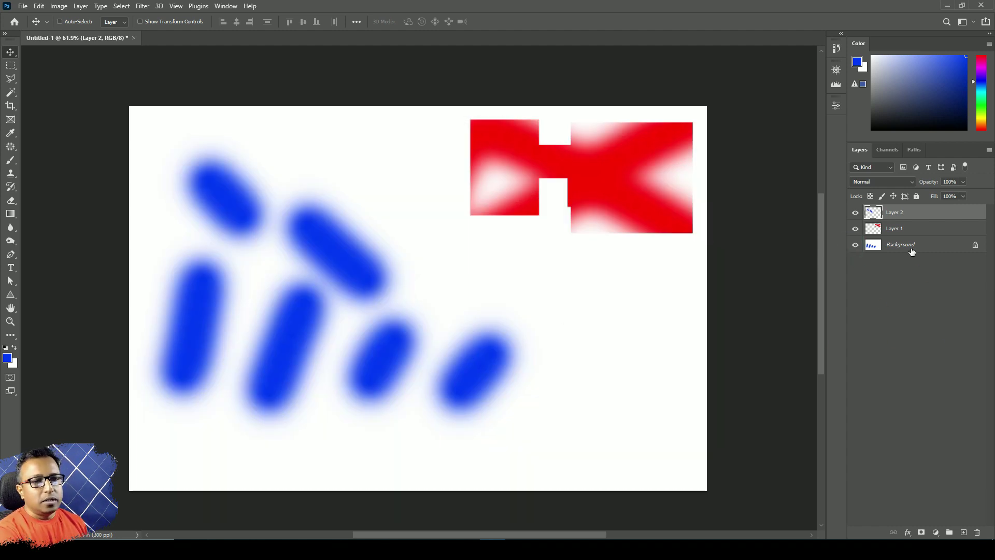
Select the entire canvas and delete the painted contents of Layer 1 and Layer 2
click(910, 249)
key(ctrl)
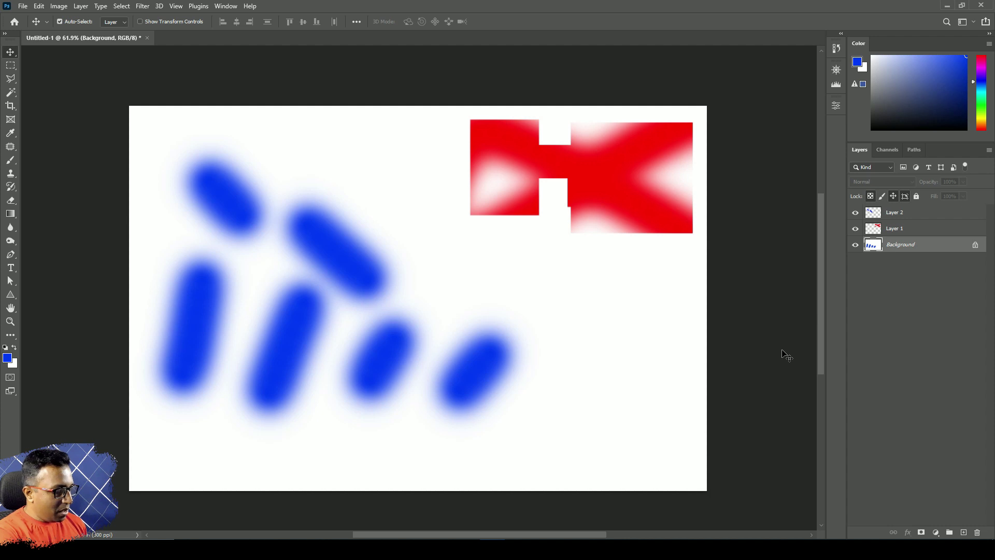
key(ctrl+a)
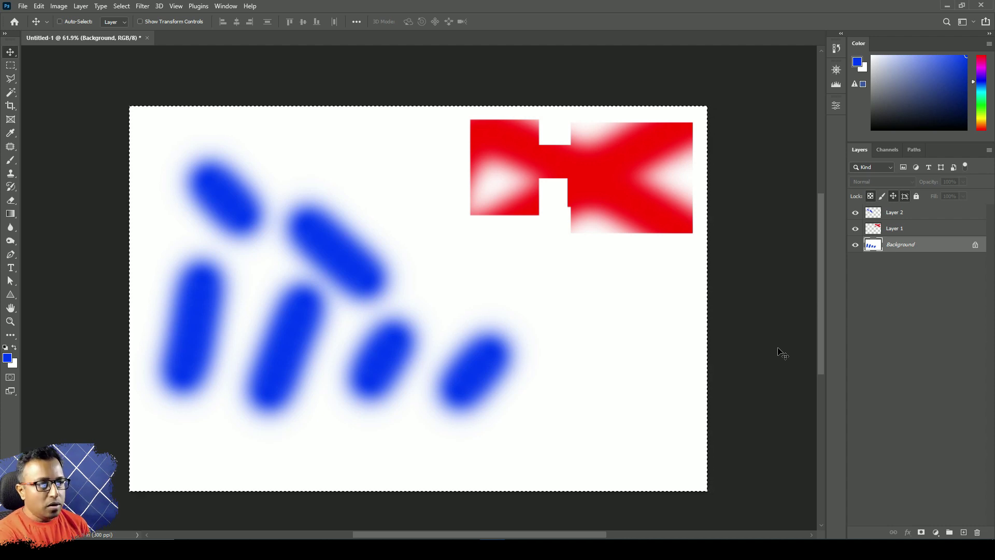
key(shift+BackSpace)
click(563, 157)
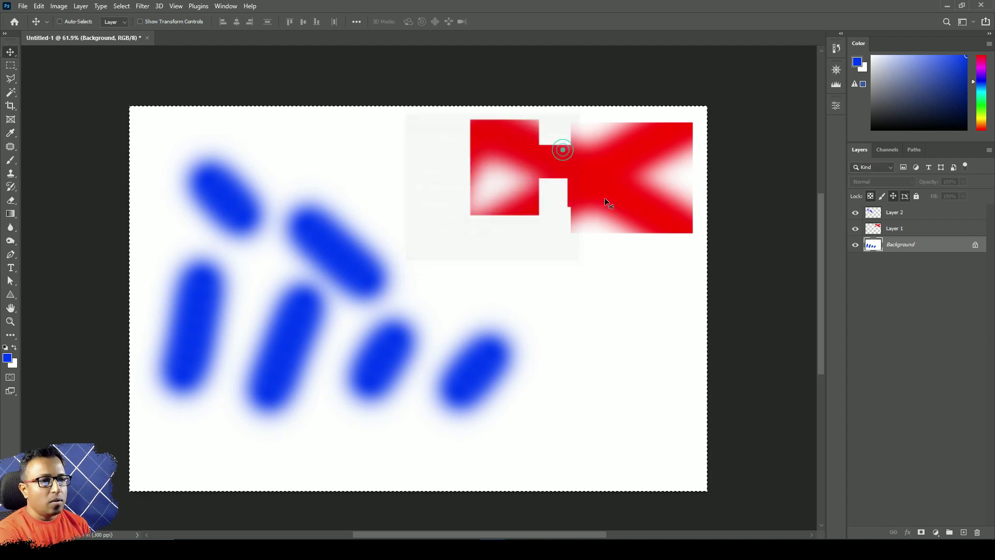
click(905, 230)
key(Delete)
click(906, 210)
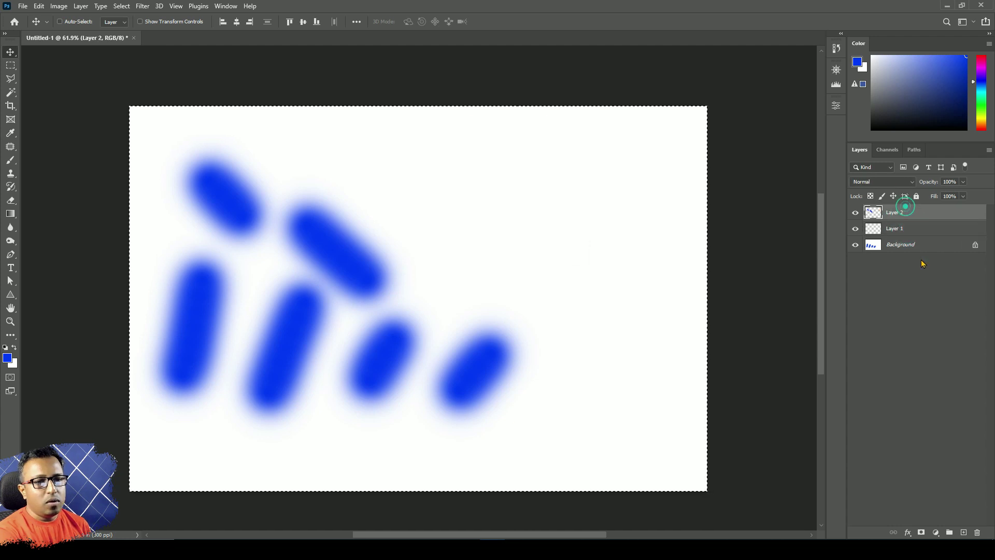
key(Delete)
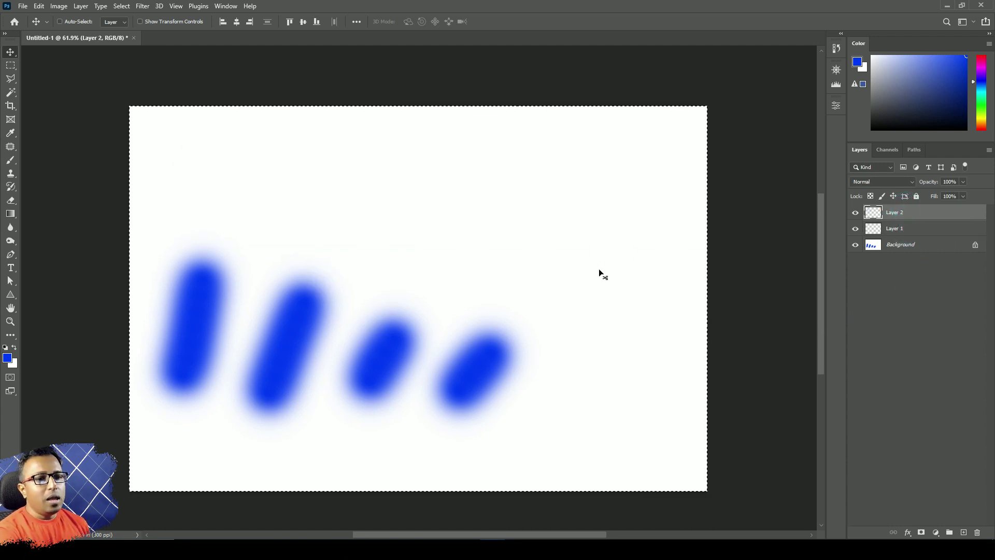
Reset the colours to default black and white, fill the selected Background layer with white, and deselect
click(917, 245)
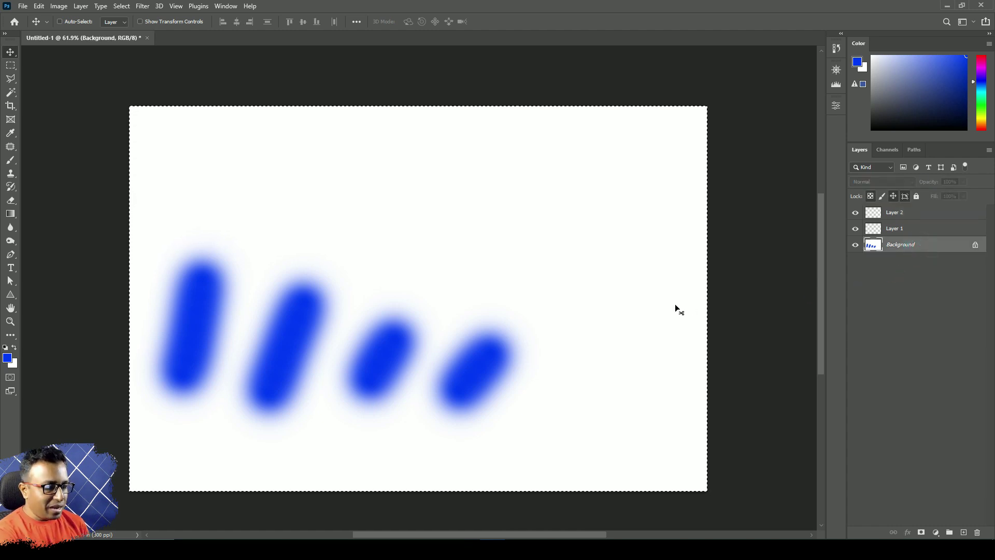
key(Delete)
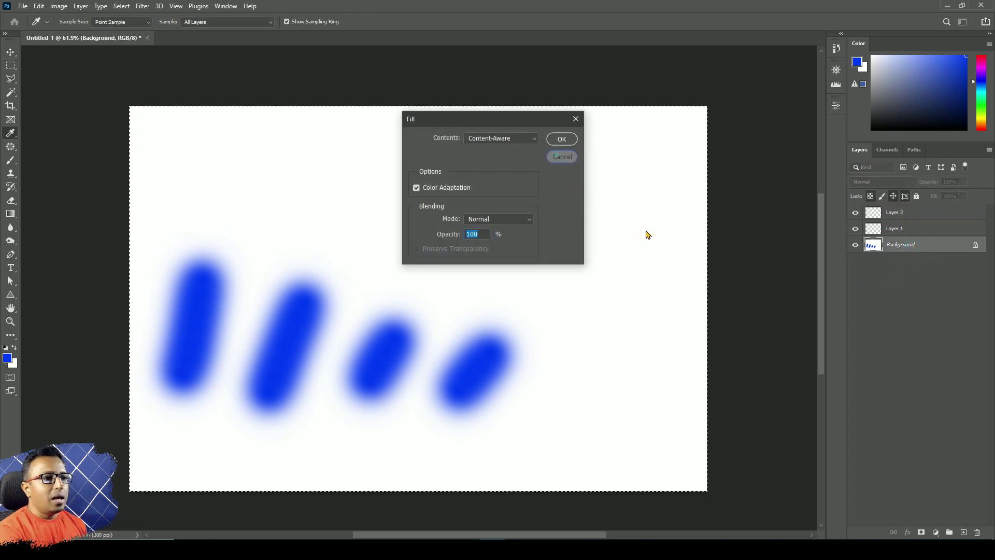
click(562, 156)
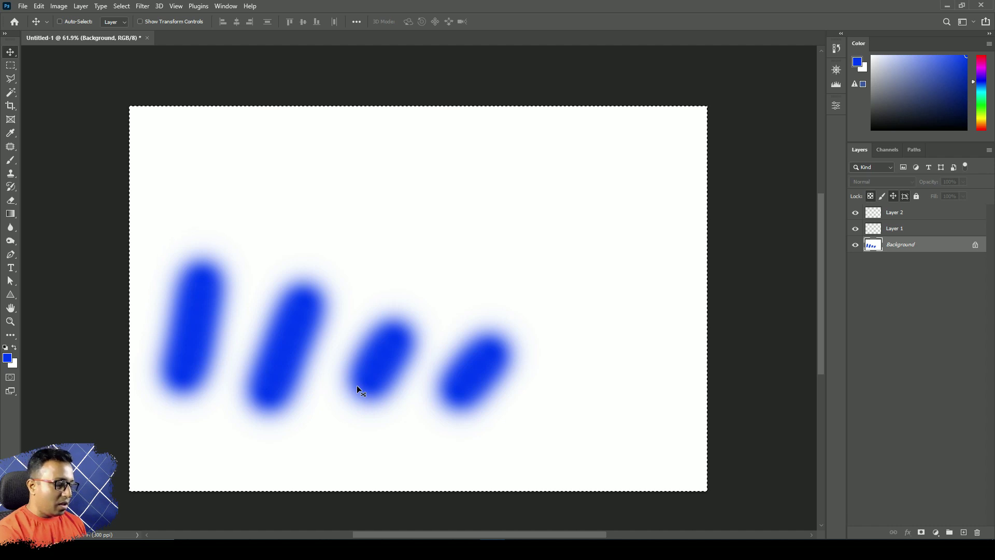
key(d)
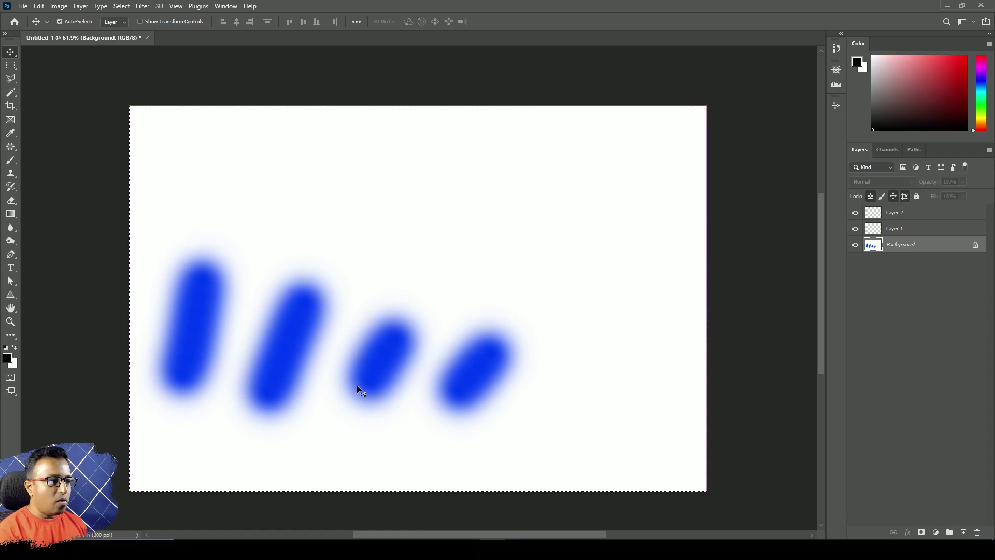
key(ctrl+BackSpace)
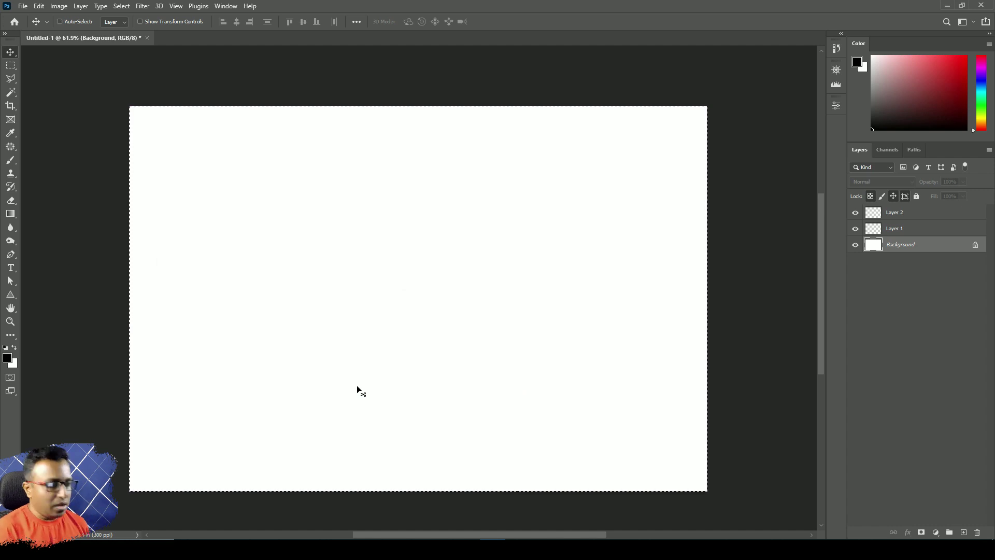
key(ctrl+d)
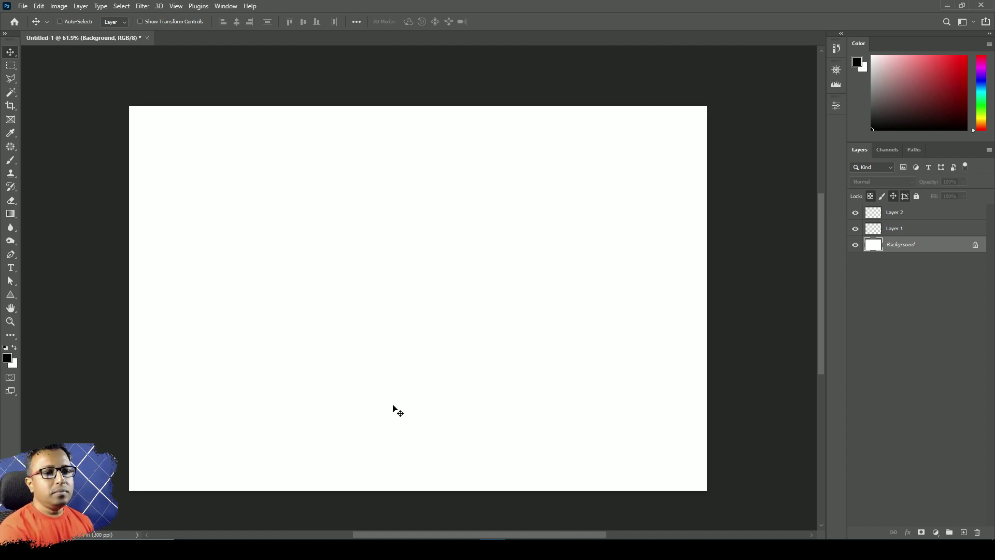
Paint three short, near-vertical red strokes on Layer 1 in the canvas's upper half with an 80 px brush
click(930, 227)
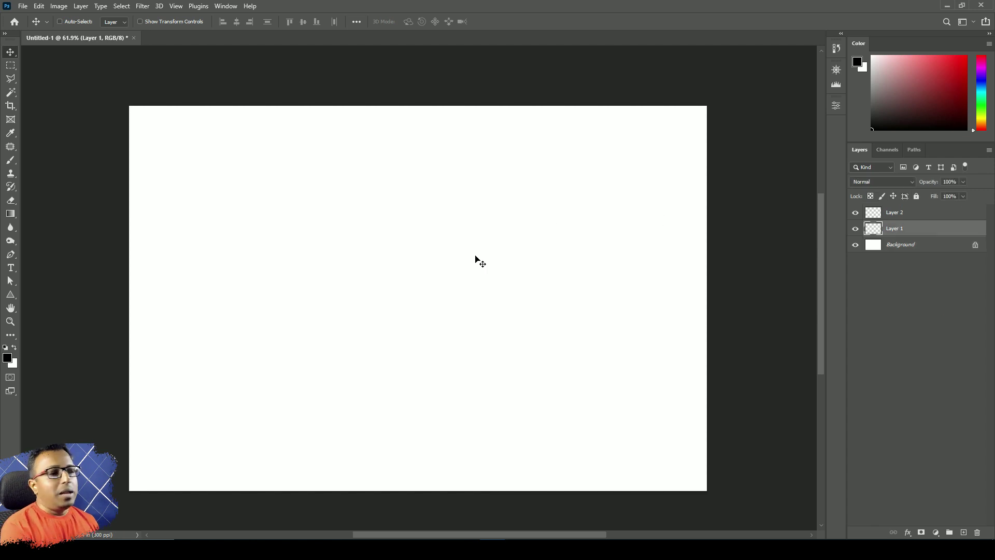
click(11, 162)
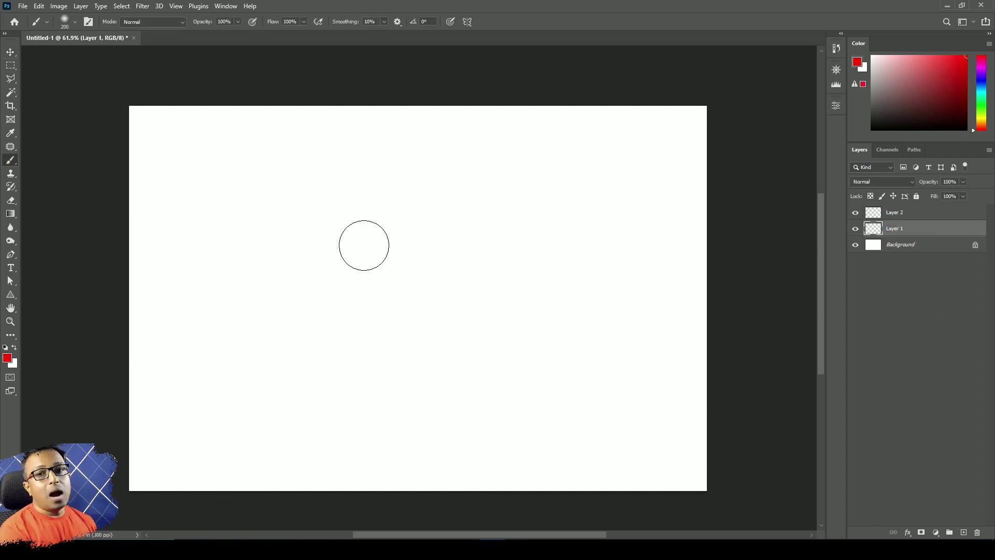
key(bracketleft)
key(bracketleft)
key(bracketleft)
key(bracketleft)
key(bracketleft)
key(bracketleft)
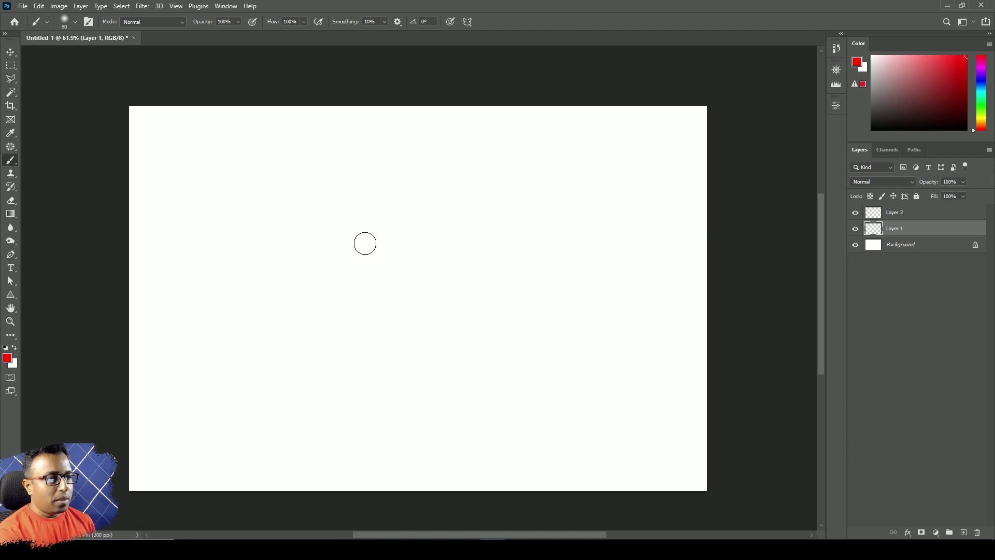
drag(221, 182, 205, 251)
drag(326, 181, 306, 259)
drag(413, 192, 409, 253)
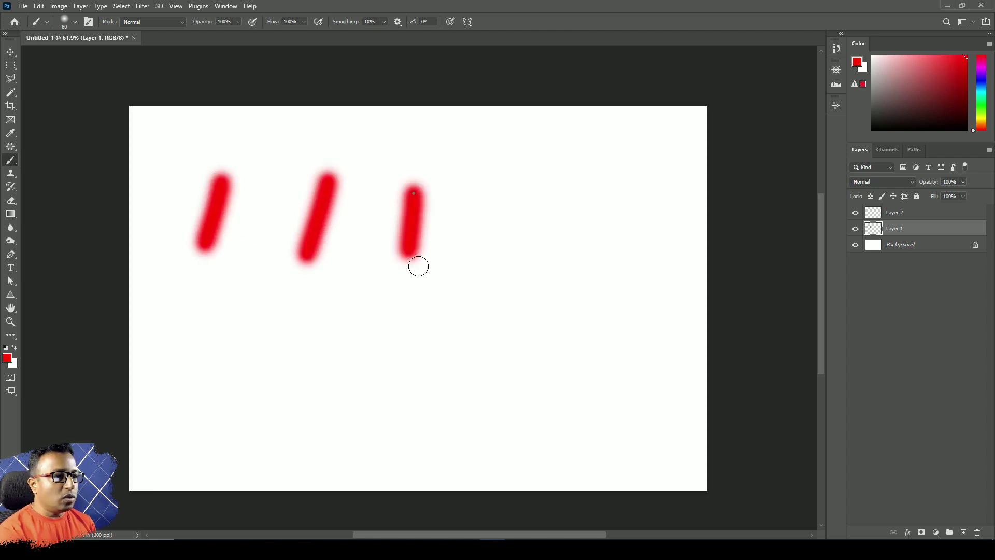
Paint two more near-vertical red strokes on Layer 1, continuing the row of existing strokes toward the canvas's right side
drag(499, 189, 499, 249)
drag(606, 192, 599, 285)
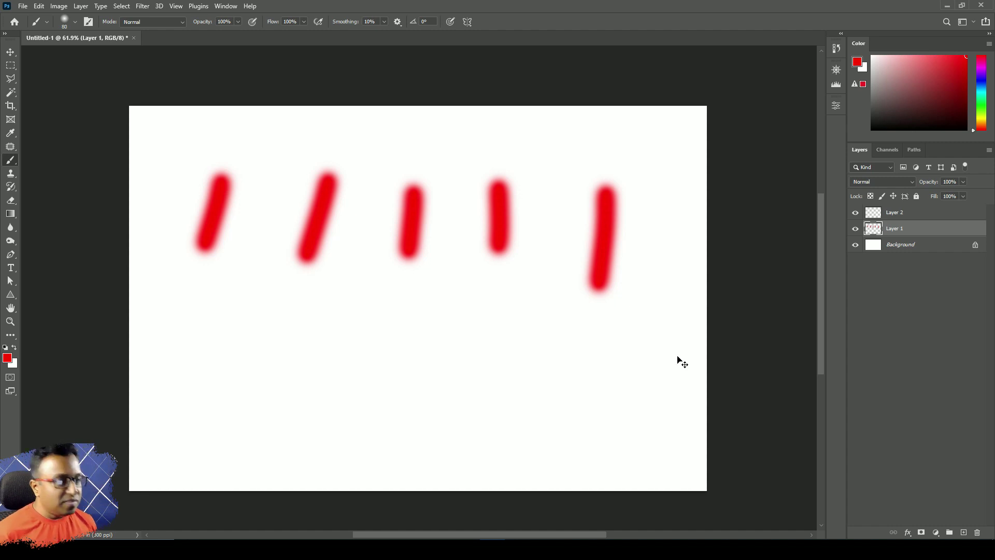
Undo all five red brush strokes on Layer 1, one at a time
key(ctrl+z)
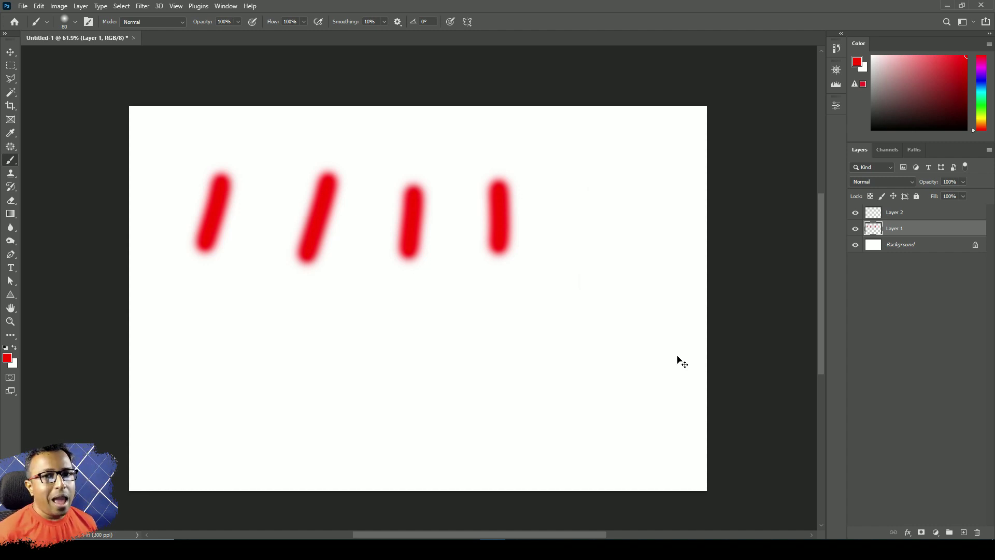
key(ctrl+z)
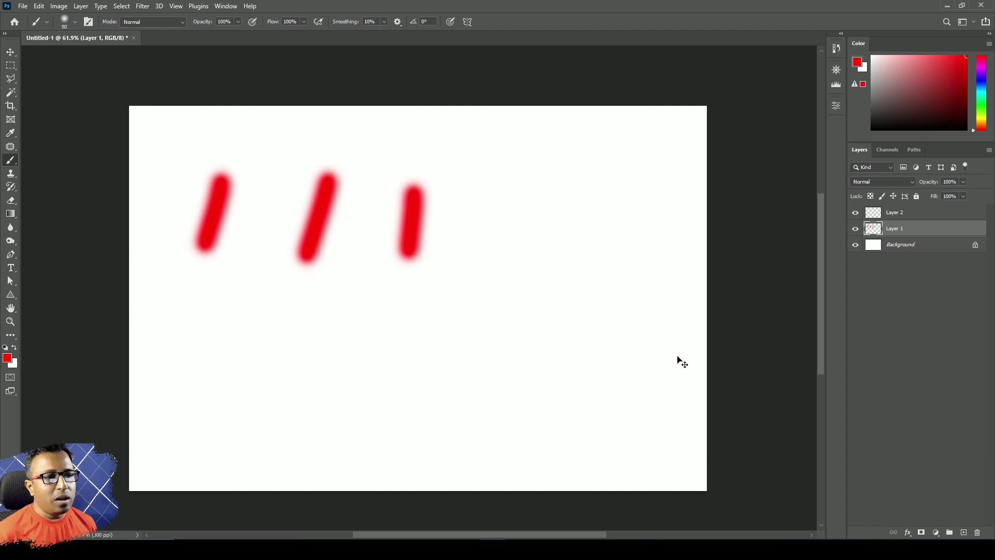
key(ctrl+z)
key(ctrl+z)
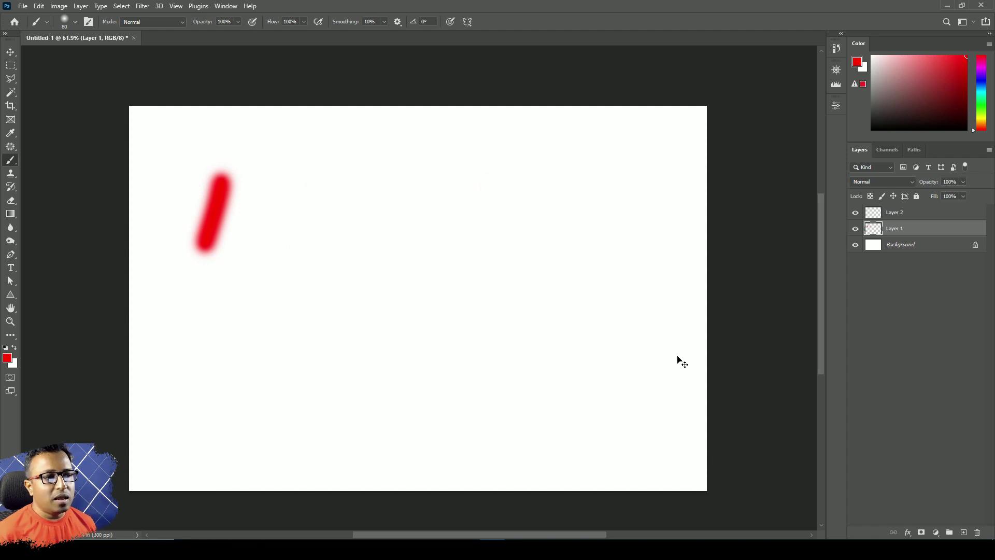
key(ctrl+z)
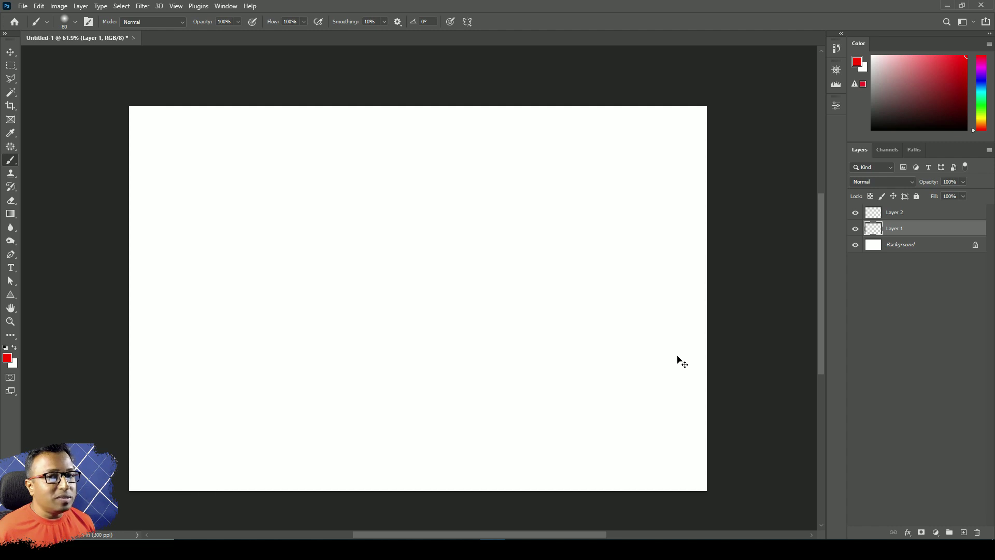
Redo the five undone red strokes on Layer 1
key(ctrl+shift+z)
key(ctrl+shift+z)
key(ctrl+shift+z)
key(ctrl+shift+z)
key(ctrl+shift+z)
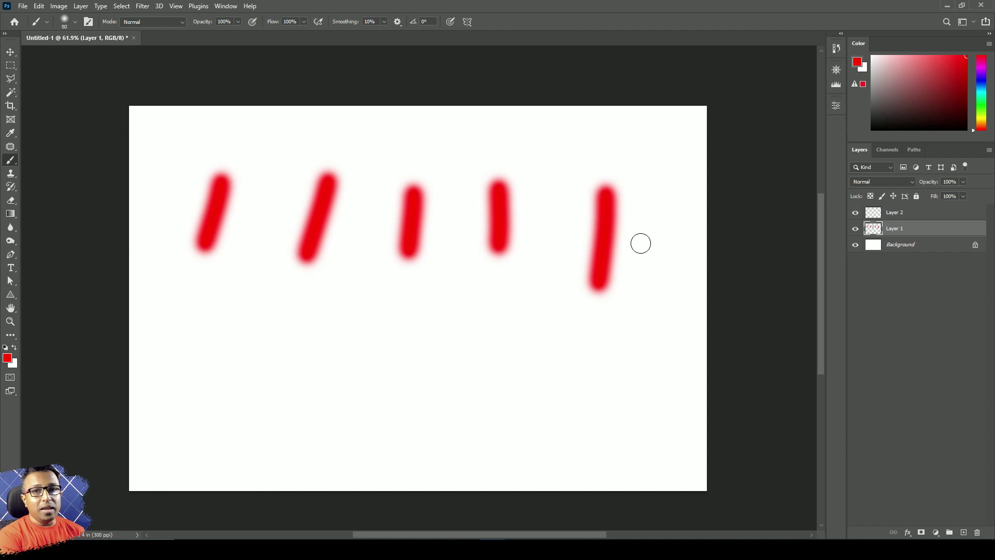
Show the document's History, enlarge it to view more of the recorded states, and collapse it again
click(836, 49)
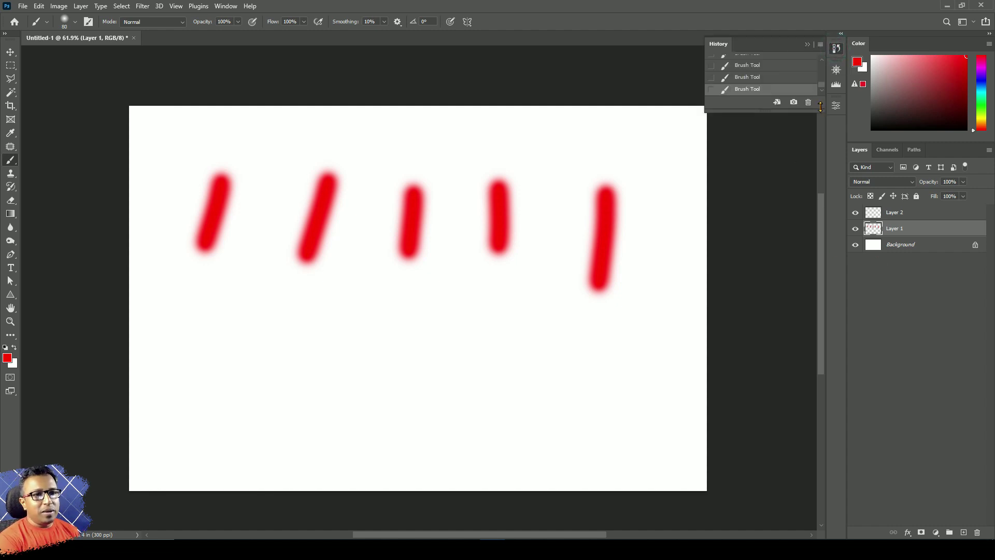
drag(820, 106, 820, 297)
click(836, 48)
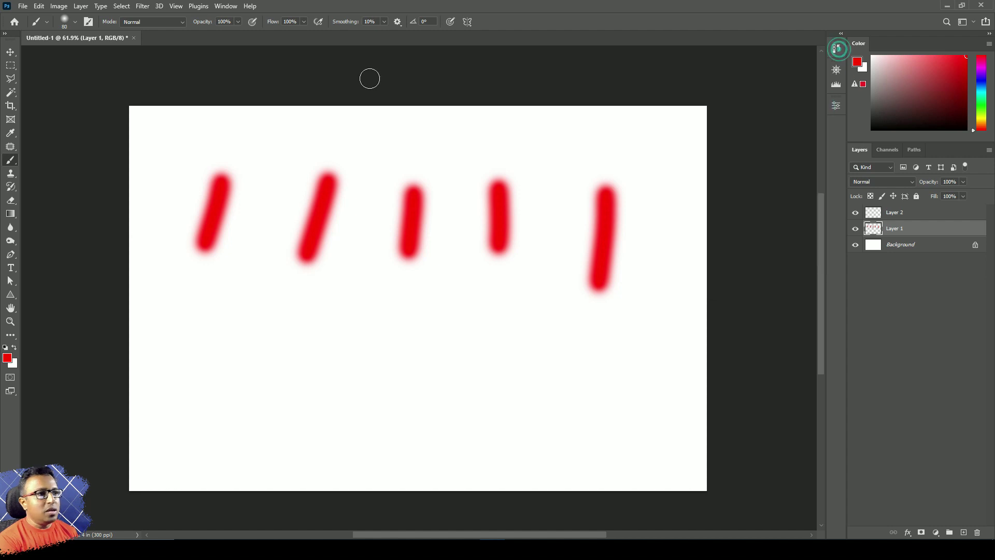
click(226, 6)
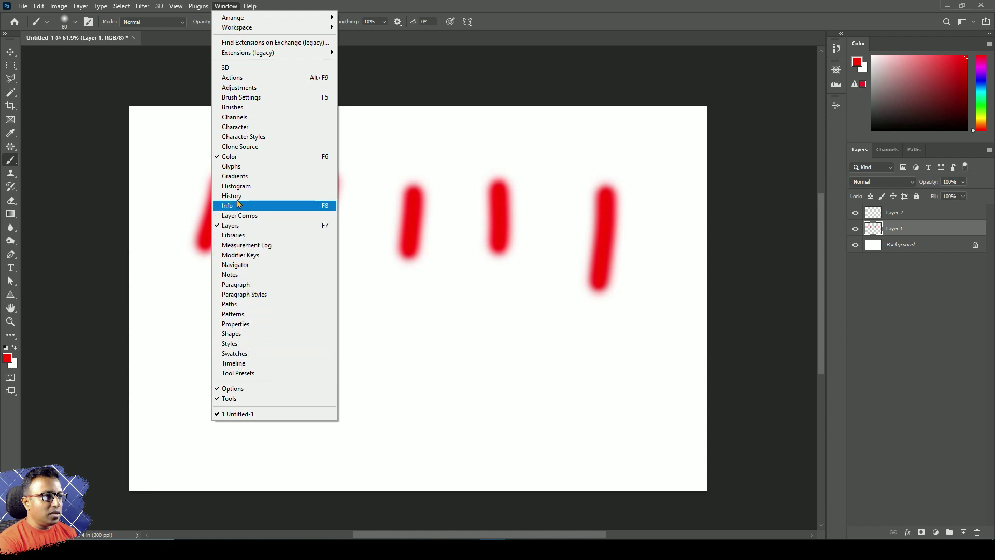
click(232, 196)
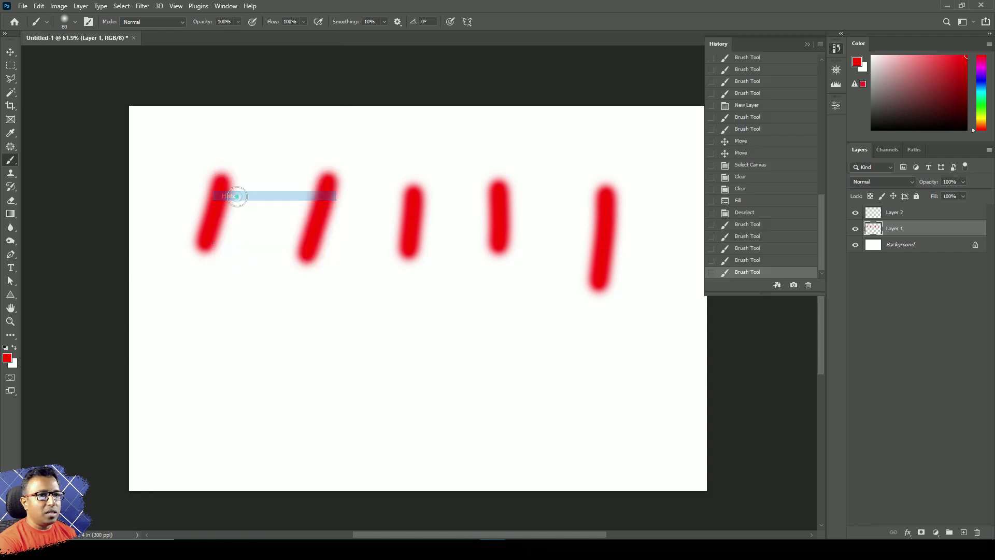
click(807, 45)
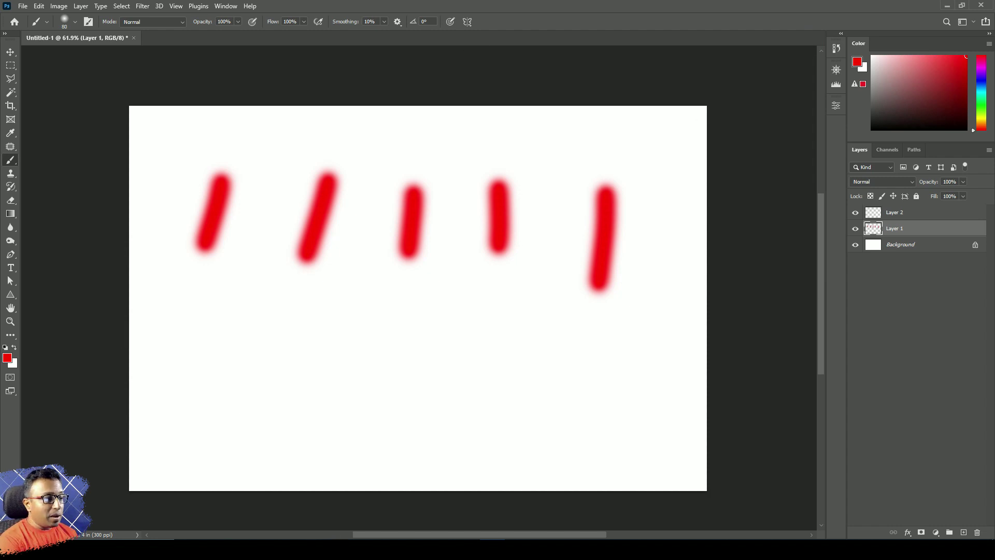
Open GFX1.jpg from the file browser as its own document and add a new empty layer above the Background
click(239, 550)
scroll(777, 249, up, 3)
drag(799, 246, 539, 13)
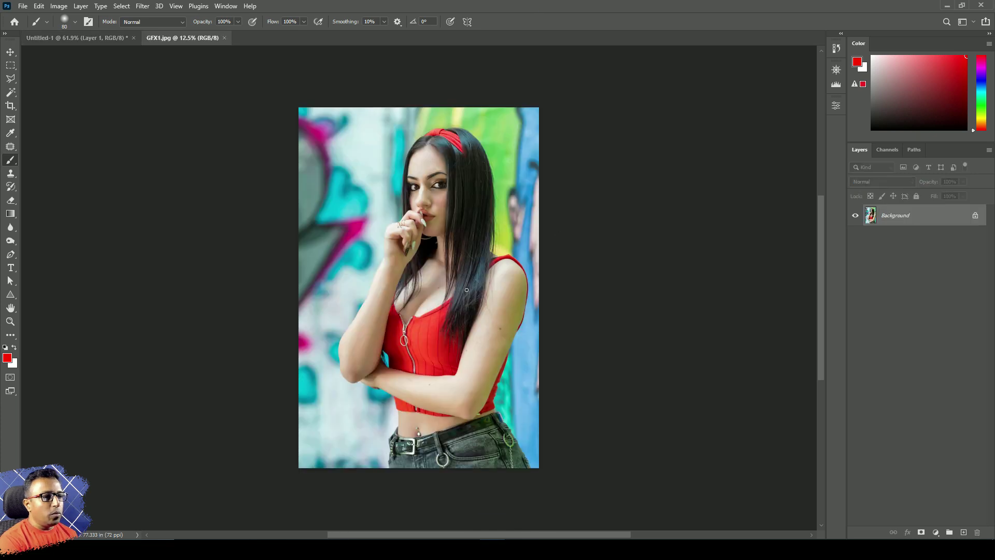
scroll(466, 291, down, 1)
scroll(466, 290, up, 1)
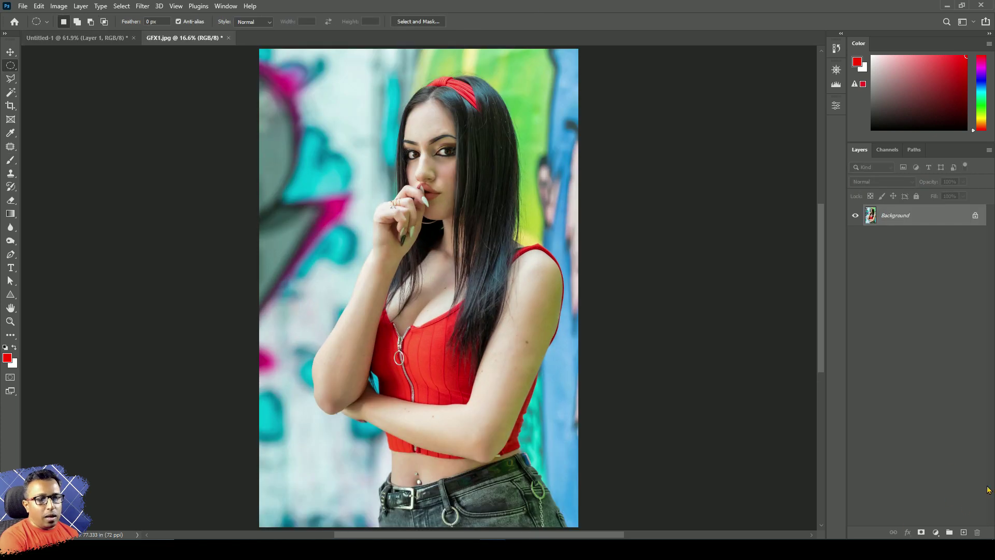
click(964, 533)
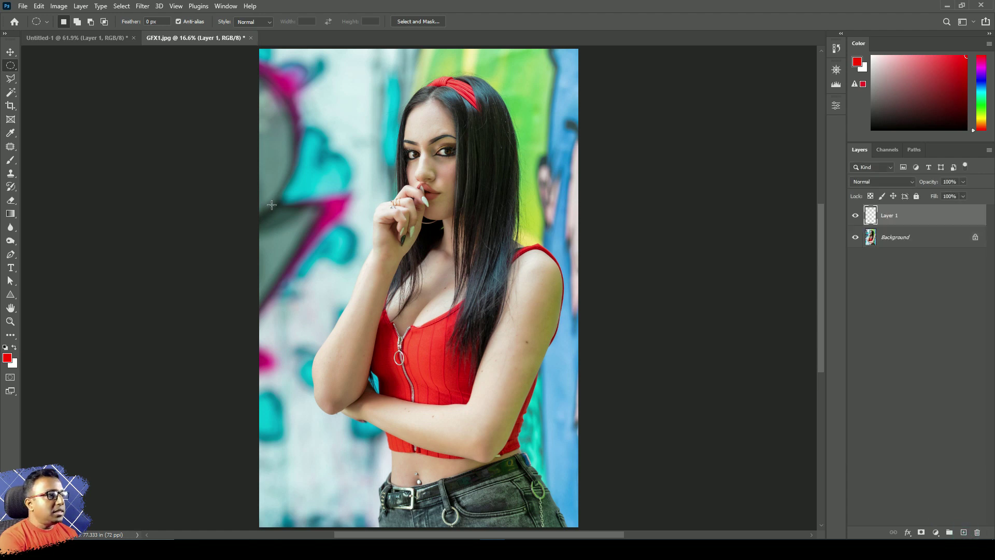
Review the available marquee tool variants and choose the Elliptical Marquee Tool
right_click(8, 69)
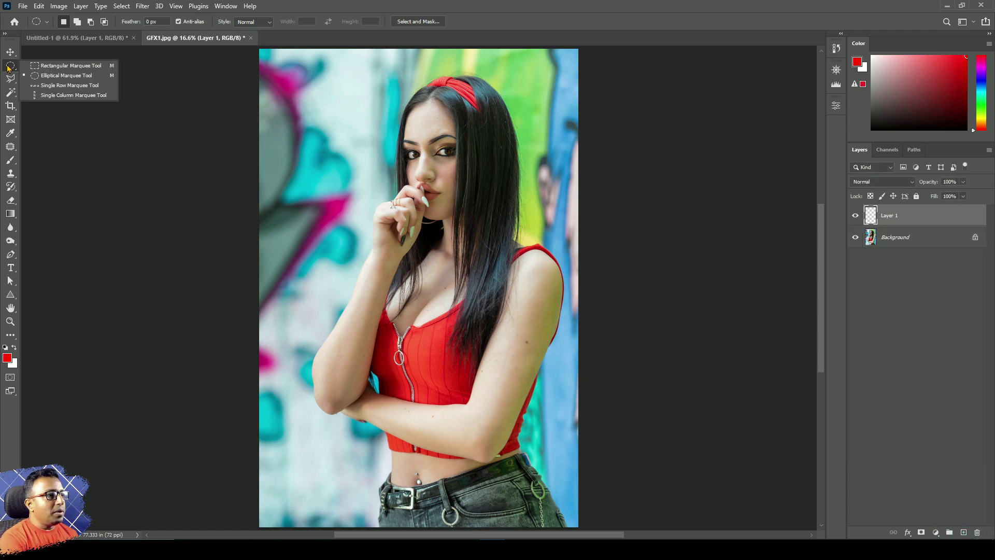
click(58, 76)
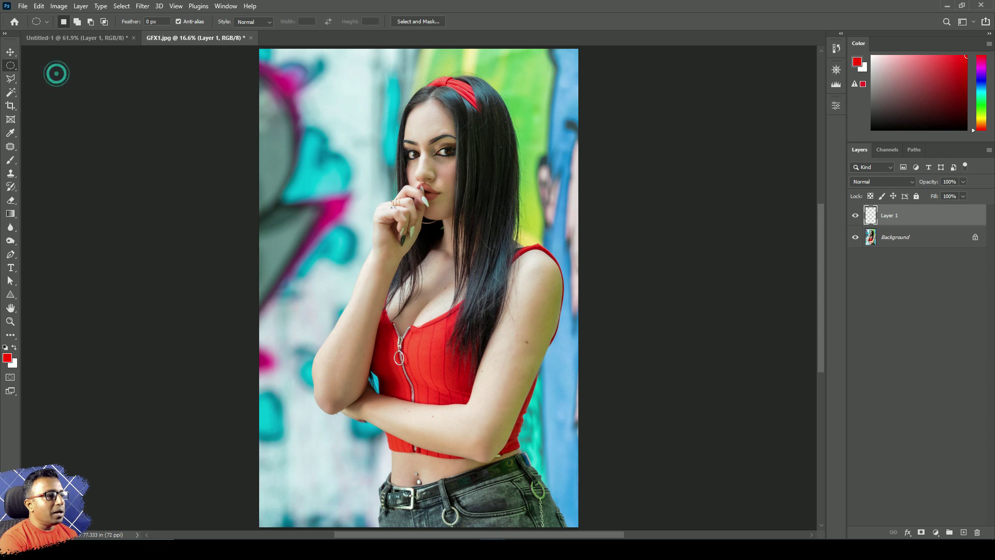
right_click(8, 67)
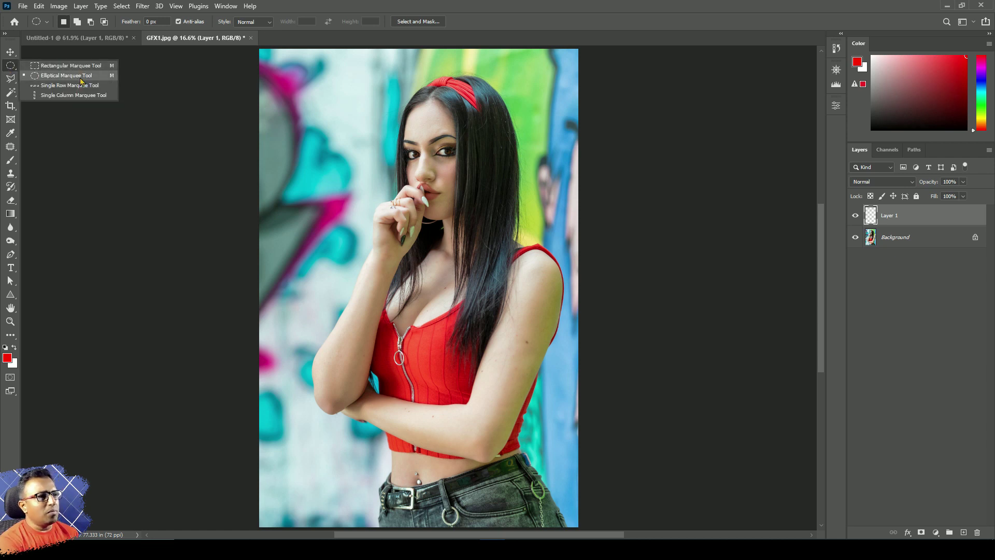
click(80, 76)
right_click(11, 68)
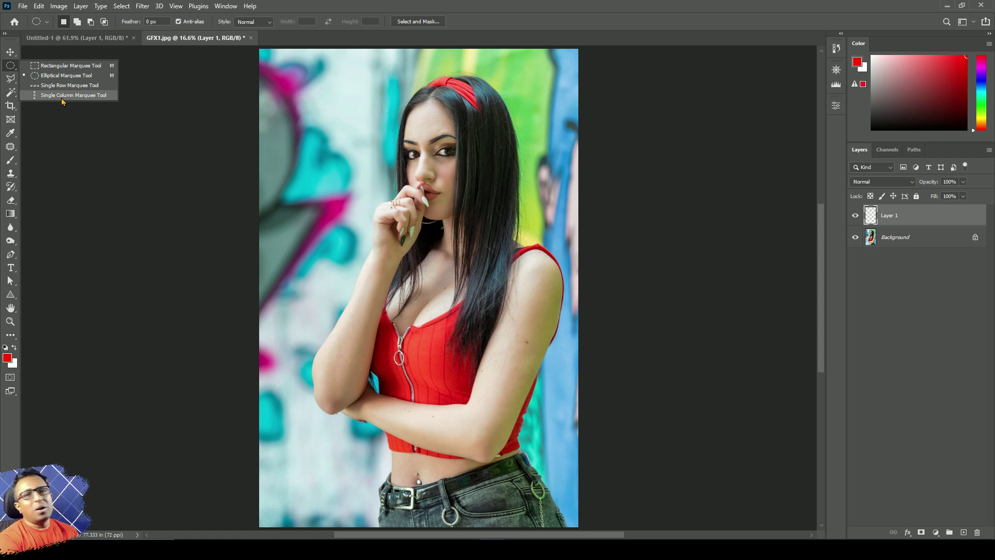
click(366, 4)
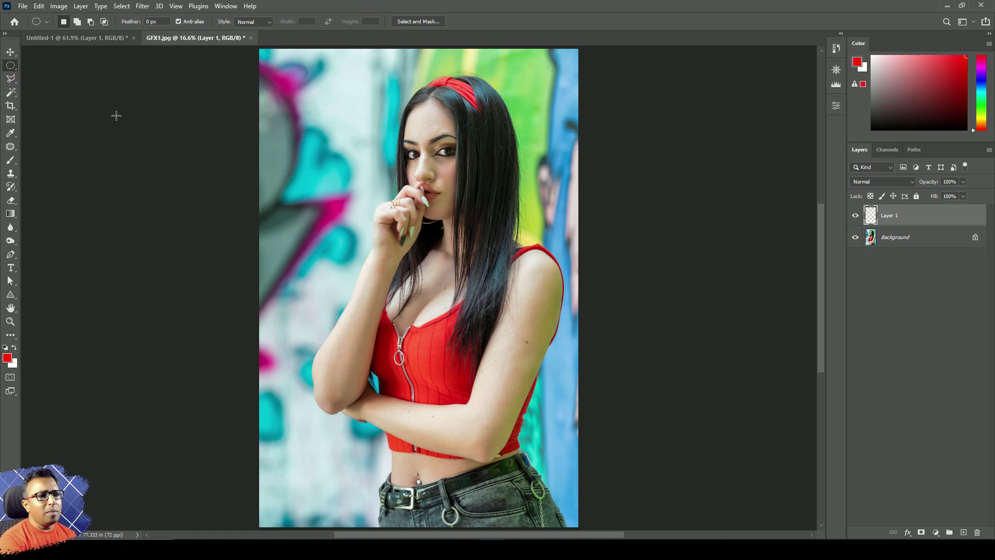
click(8, 67)
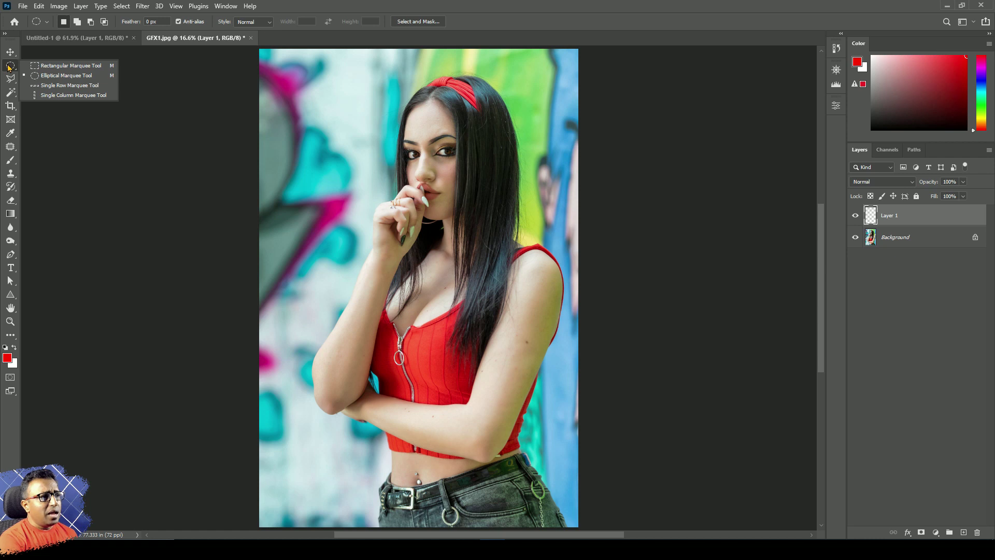
click(57, 75)
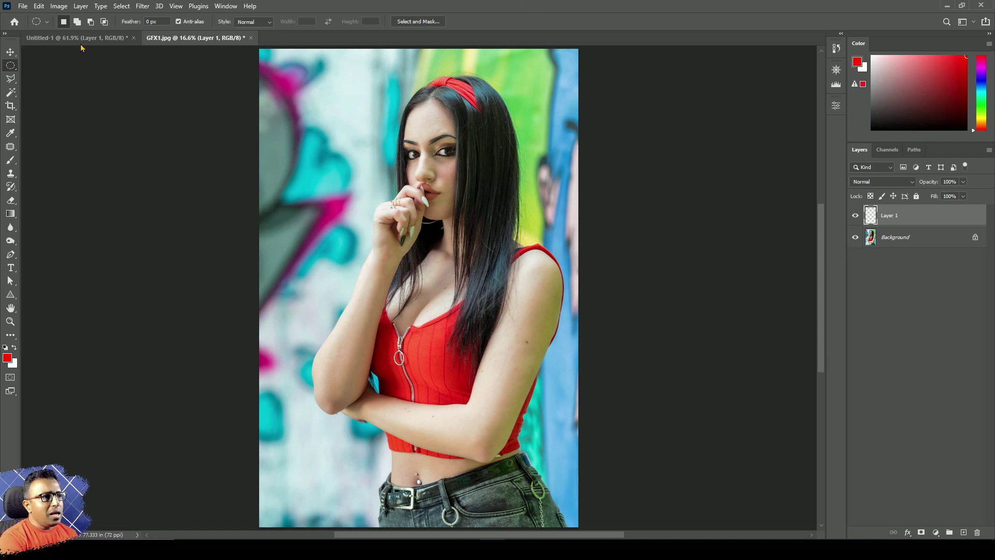
Set the marquee feather to 100 px and draw a tall elliptical selection over the woman's lower face and chest
click(153, 21)
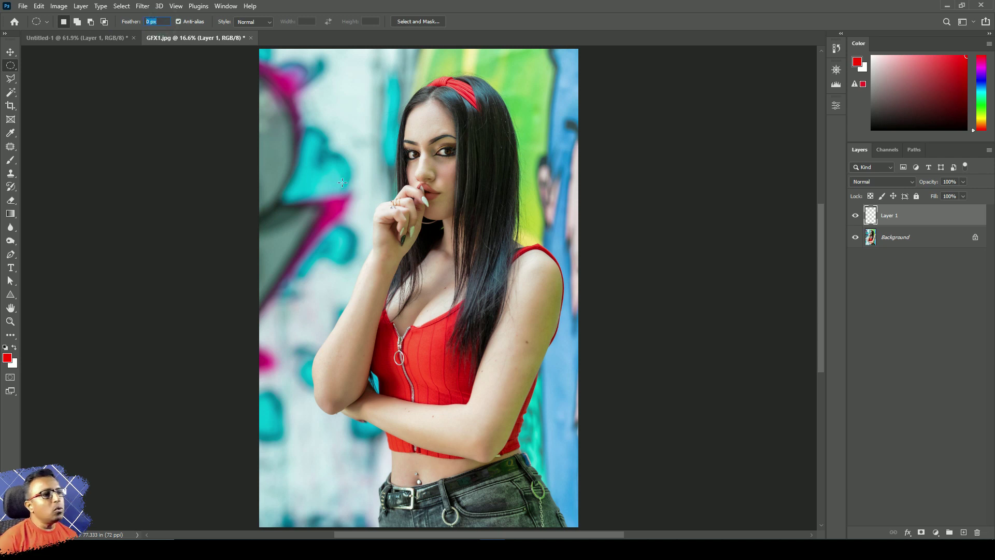
text(2)
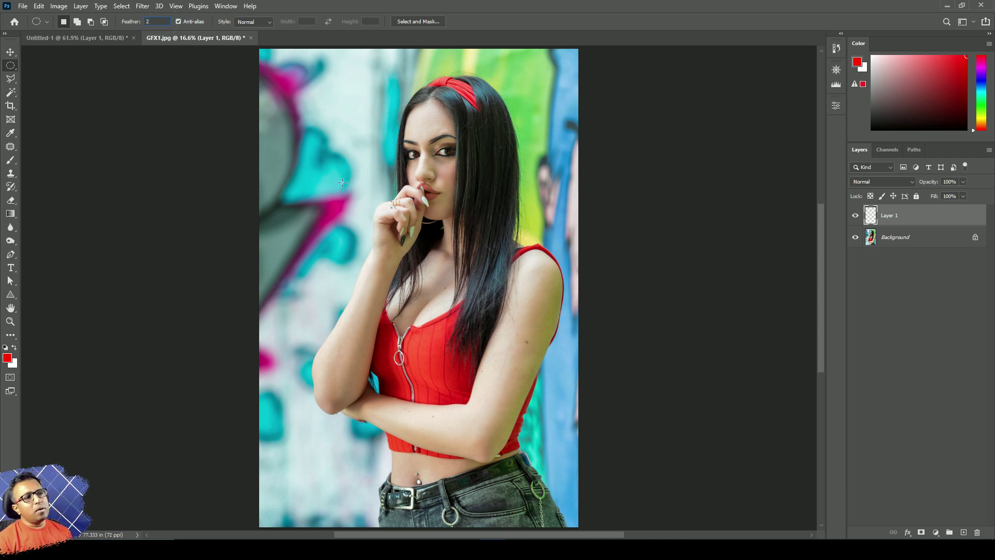
text(100)
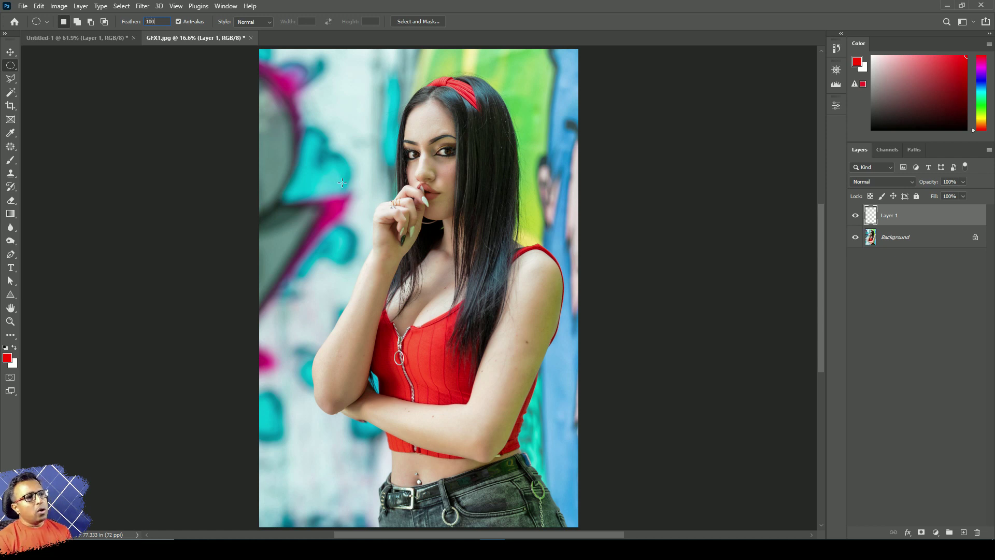
key(Return)
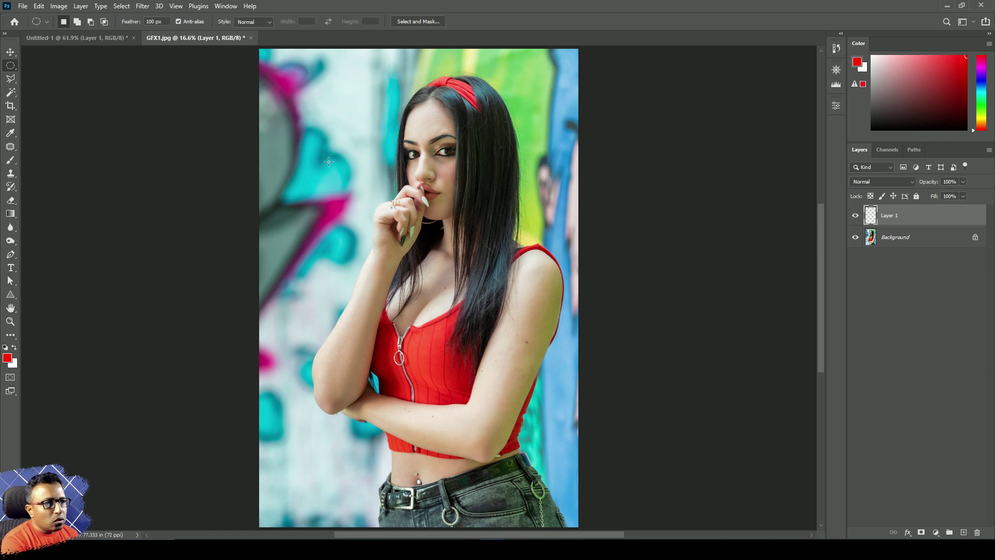
drag(356, 154, 520, 373)
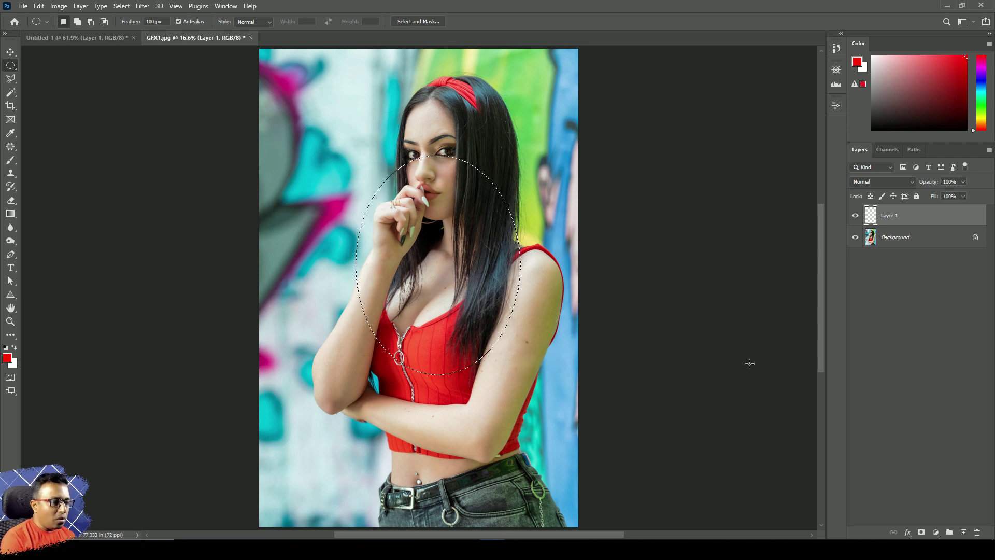
Fill the feathered ellipse on Layer 1 with red and deselect it to inspect the soft edge, and undo both operations
key(alt)
key(alt+BackSpace)
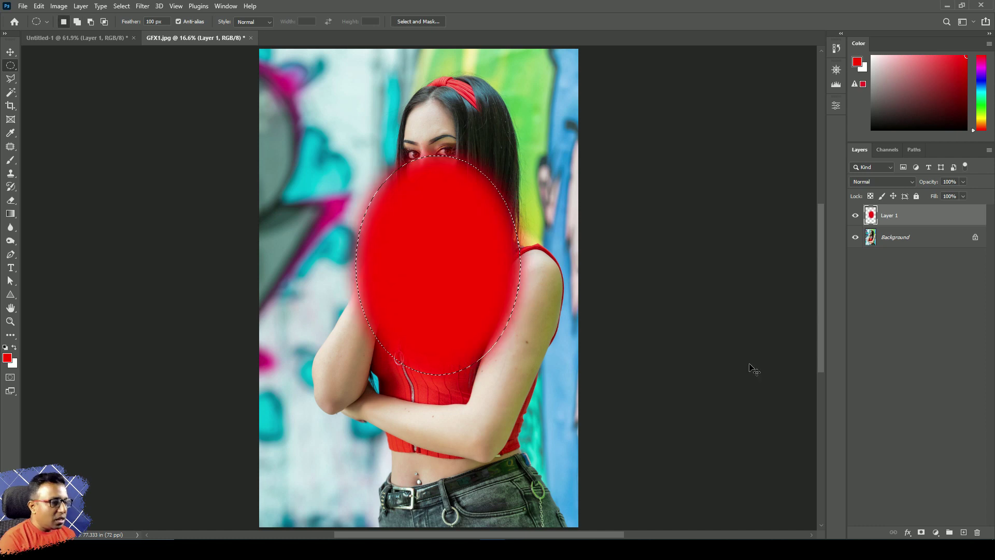
key(ctrl+d)
scroll(485, 262, up, 3)
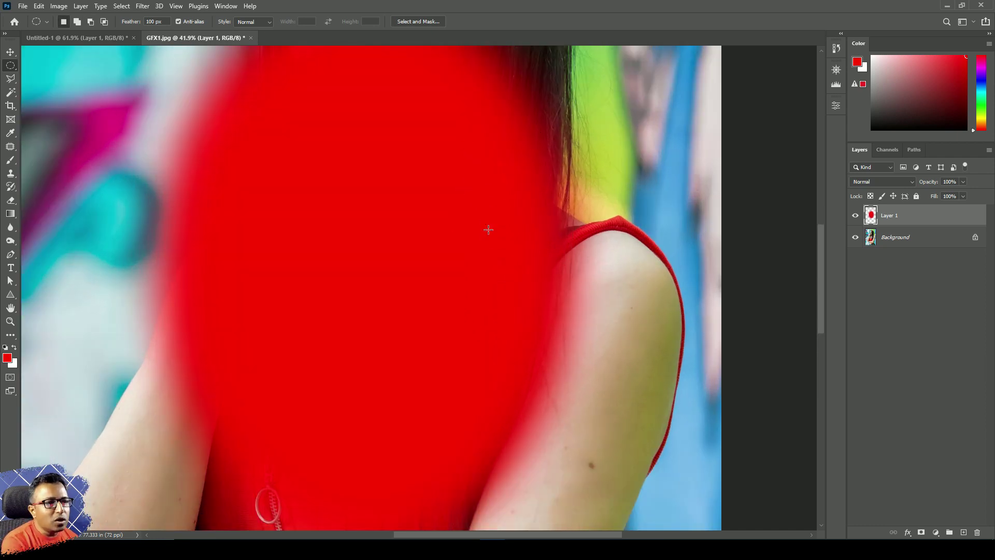
scroll(488, 230, down, 5)
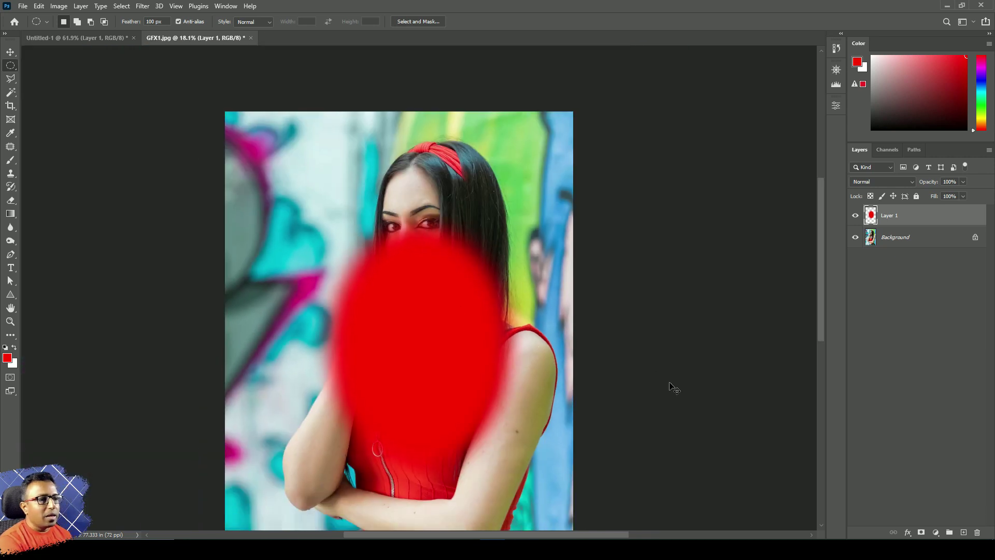
key(ctrl+z)
key(ctrl+z)
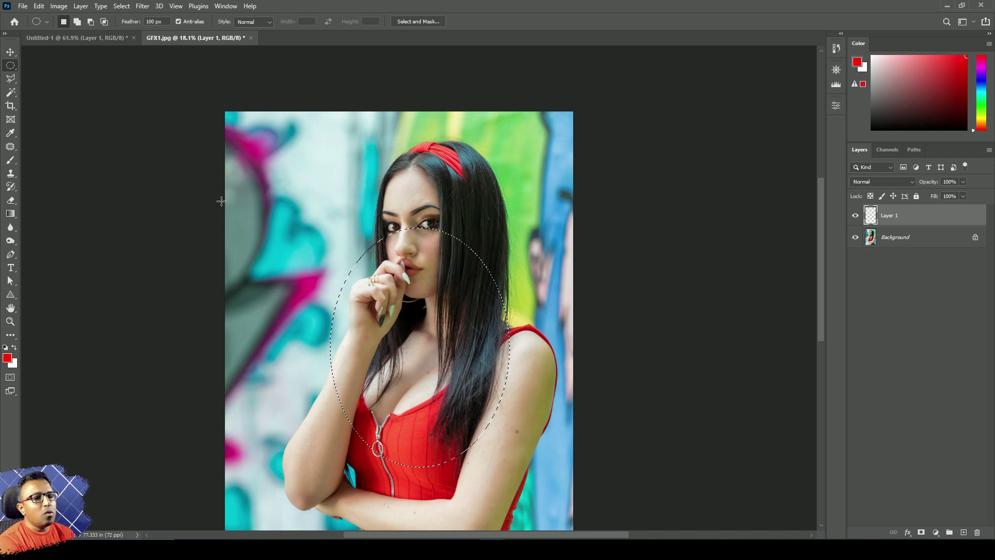
Set the marquee feather to 200 px, draw a new ellipse over the woman's face and chest, and fill it with red on Layer 1
click(164, 21)
text(200)
key(Return)
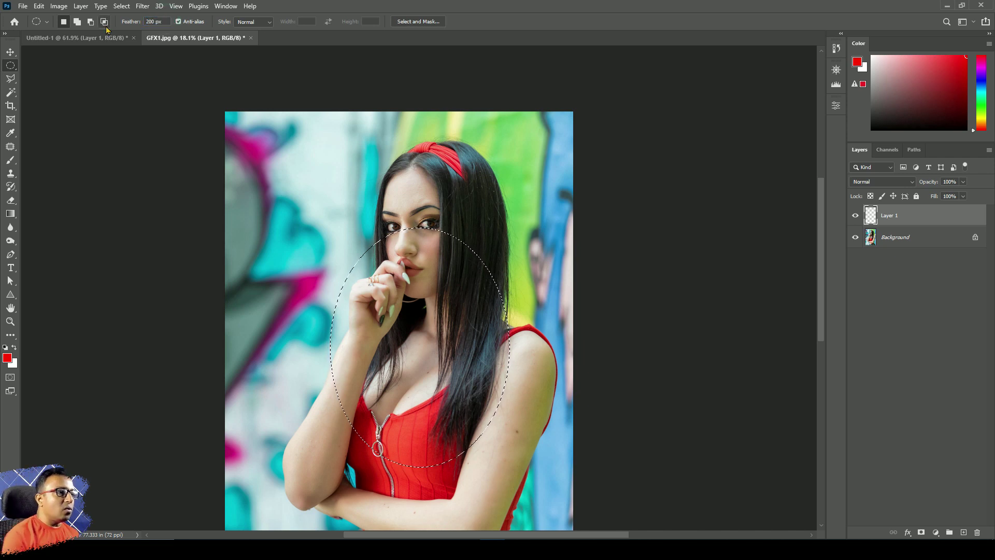
click(353, 242)
drag(324, 176, 494, 417)
key(alt+BackSpace)
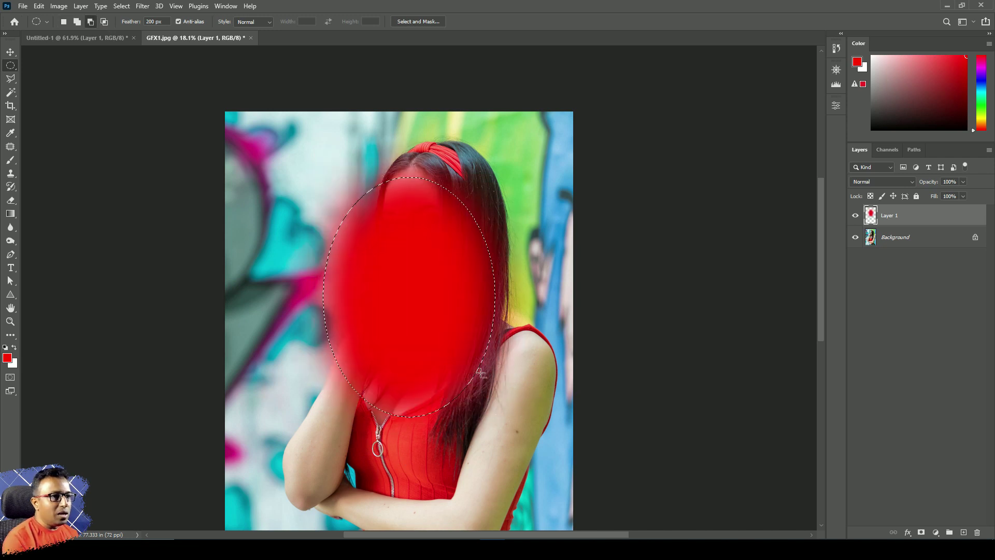
Hide the Background layer to isolate the feathered red ellipse on Layer 1, and clear the selection
scroll(480, 372, up, 1)
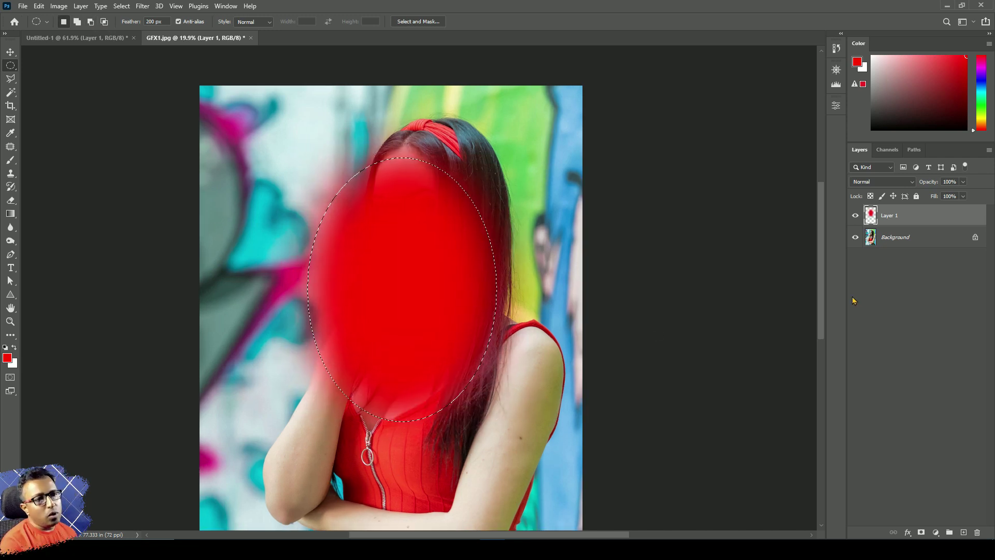
click(854, 238)
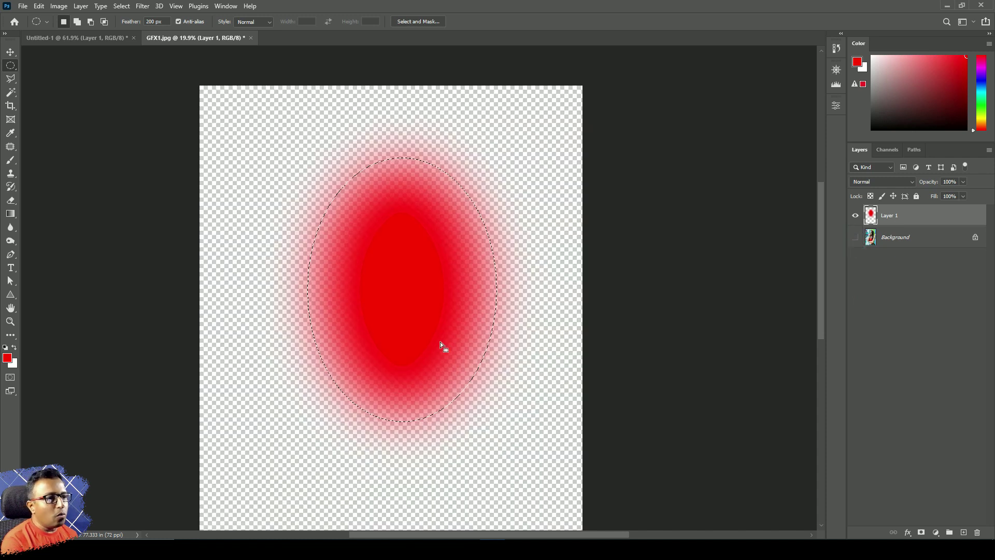
drag(451, 352, 431, 251)
click(340, 395)
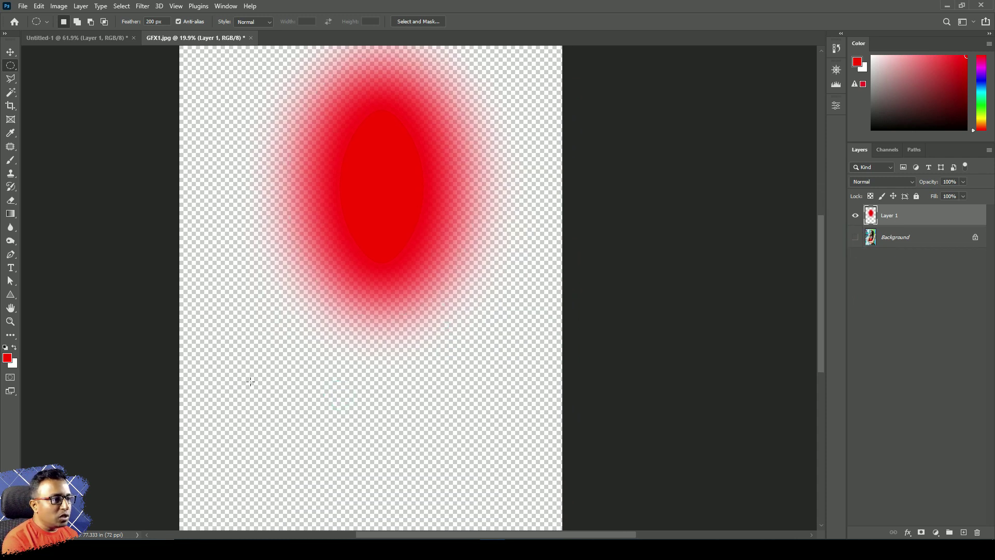
Set the marquee feather to 100 px, fill a wide ellipse below the existing red shape on Layer 1 with red, and deselect it
drag(247, 367, 456, 480)
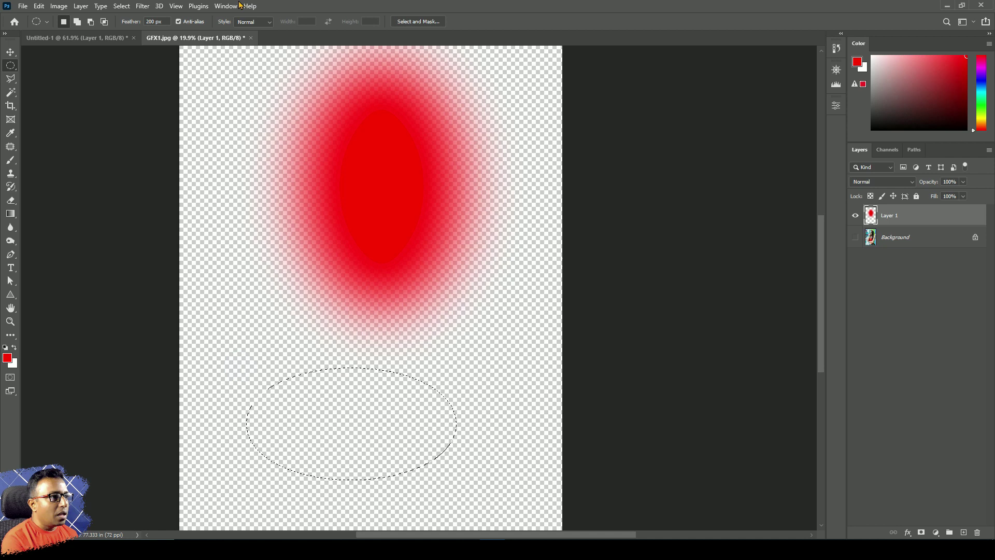
click(158, 21)
text(100)
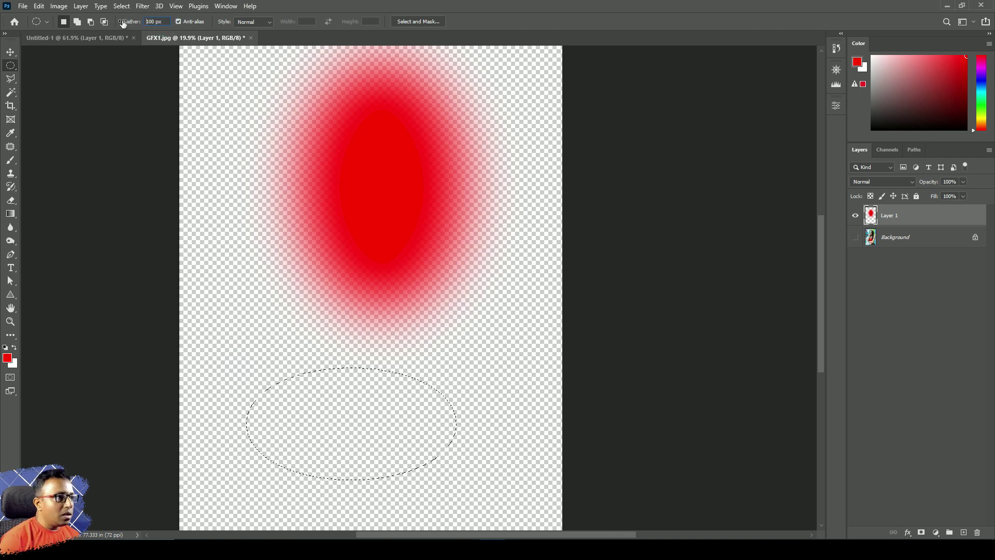
key(Return)
click(265, 174)
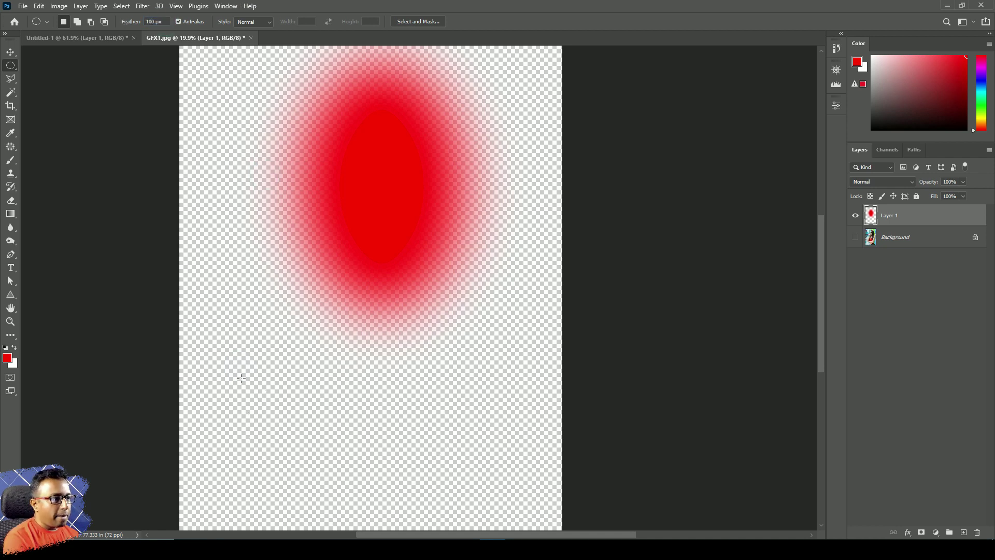
drag(241, 379, 458, 479)
key(alt+BackSpace)
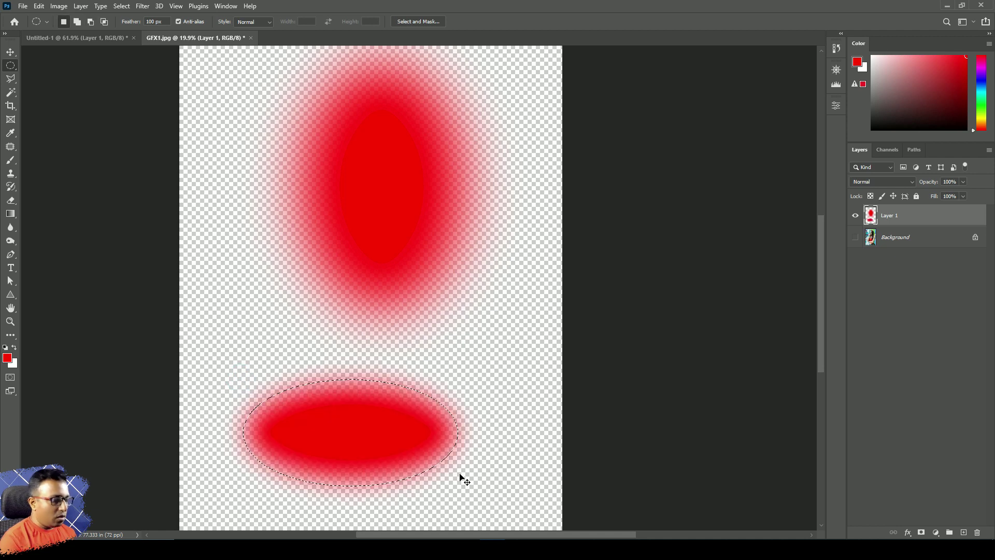
key(ctrl+d)
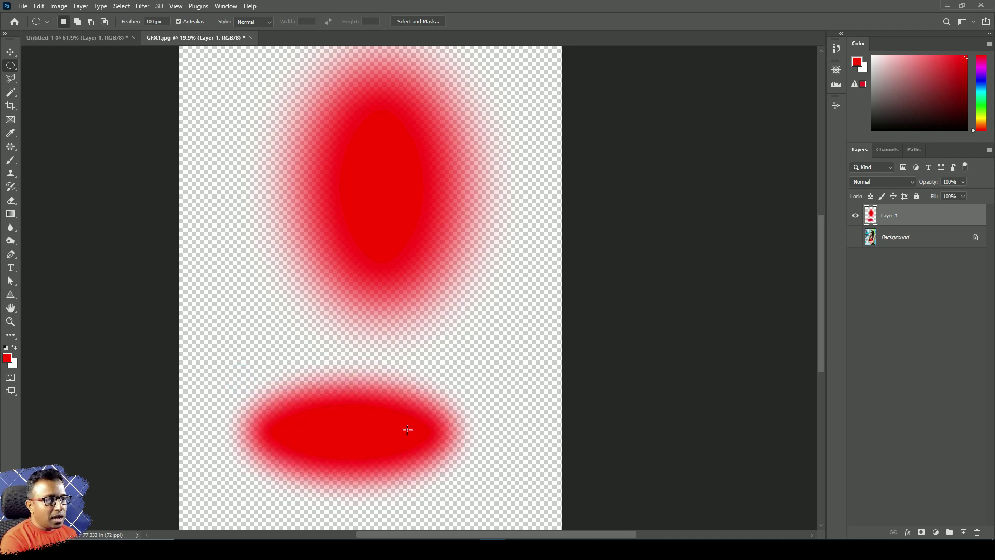
Show the Background layer, delete the red-filled Layer 1, and add a new empty layer above the Background
click(856, 236)
click(925, 216)
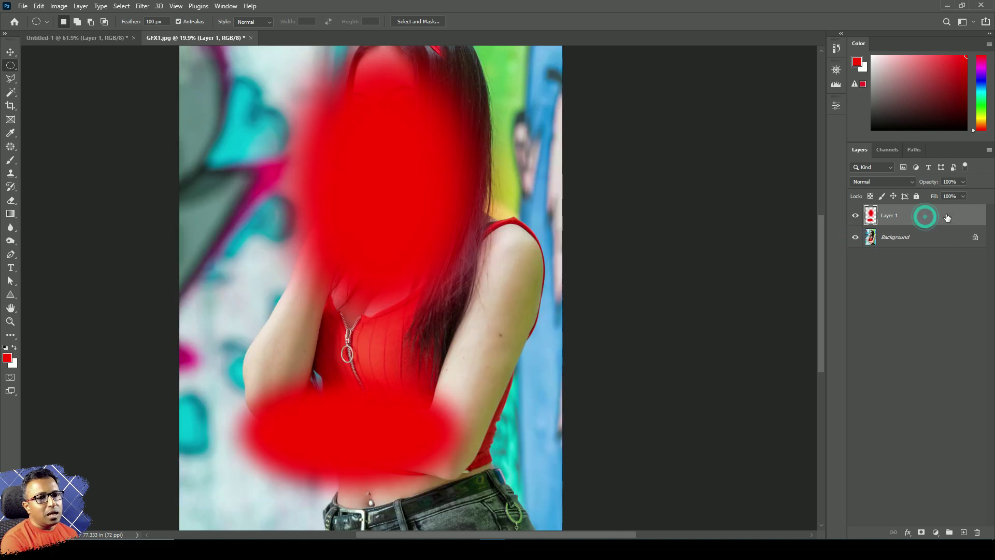
drag(948, 217, 977, 533)
click(963, 532)
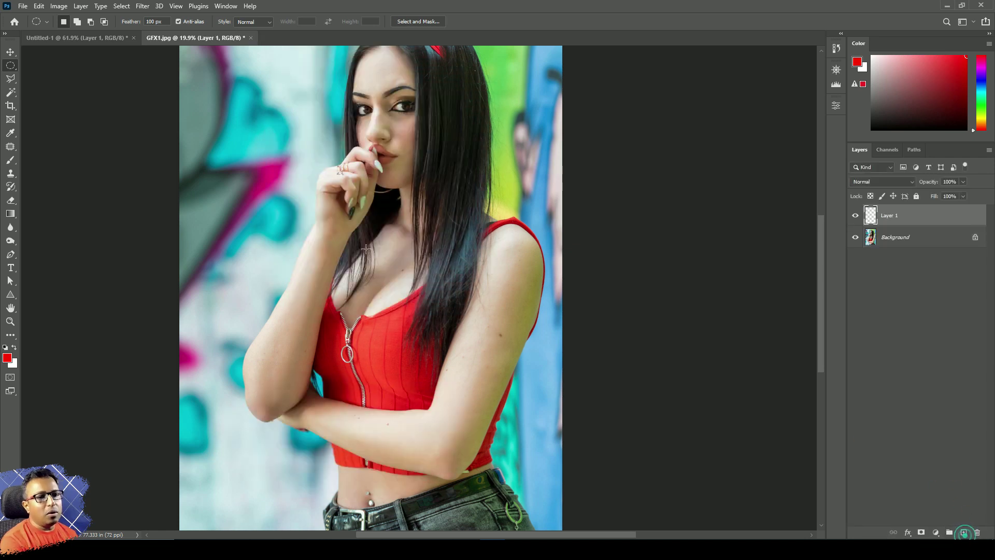
Set the marquee feather to 200 px and draw a tall ellipse around the woman's head and torso, shifting it slightly upward
scroll(362, 193, down, 4)
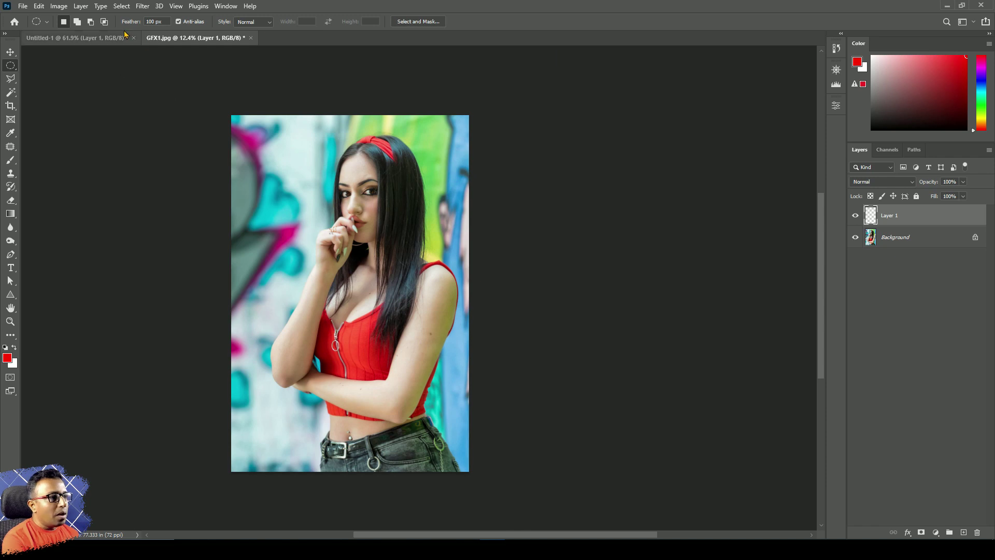
click(155, 21)
text(200)
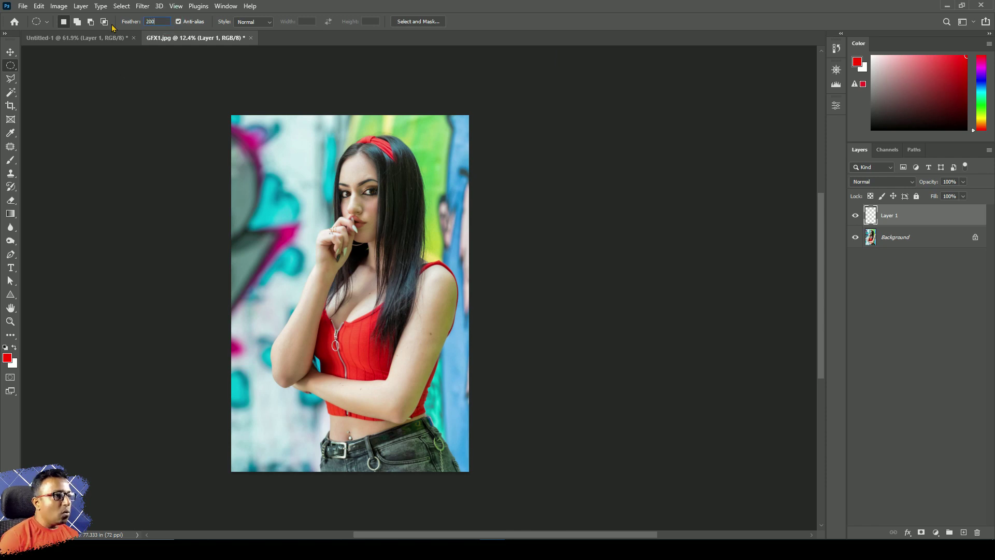
drag(307, 136, 444, 377)
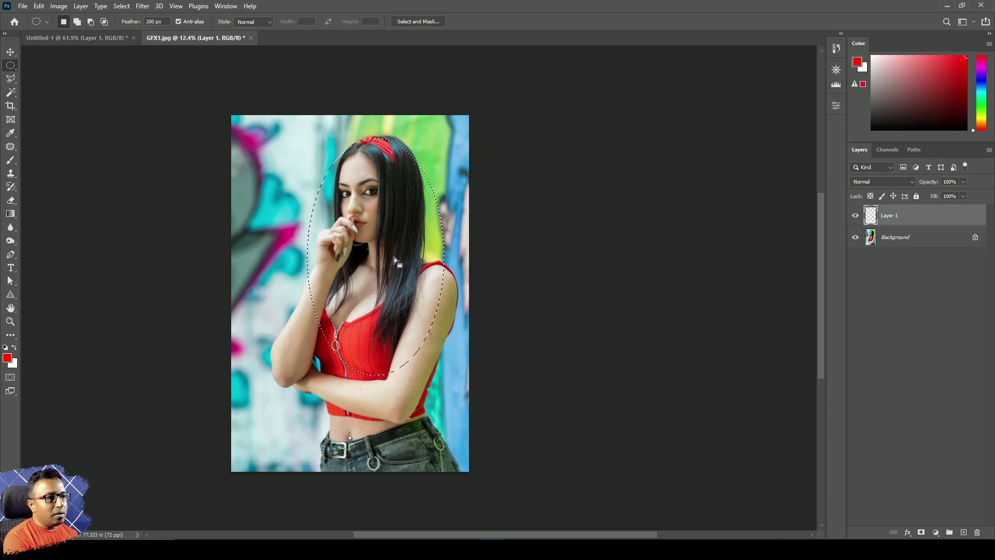
drag(394, 257, 399, 247)
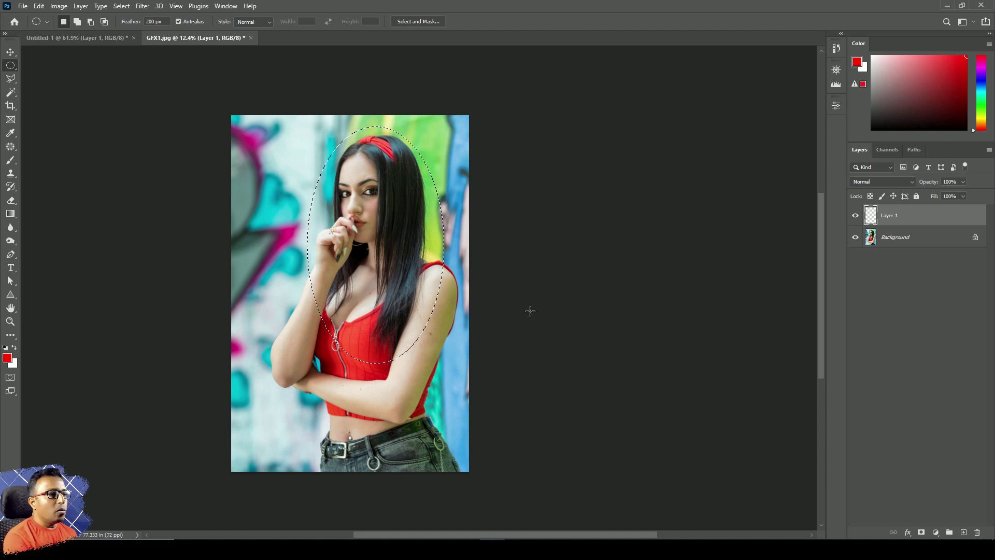
Invert the elliptical selection, fill the surrounding area on Layer 1 with the white background color, and clear the selection
right_click(367, 195)
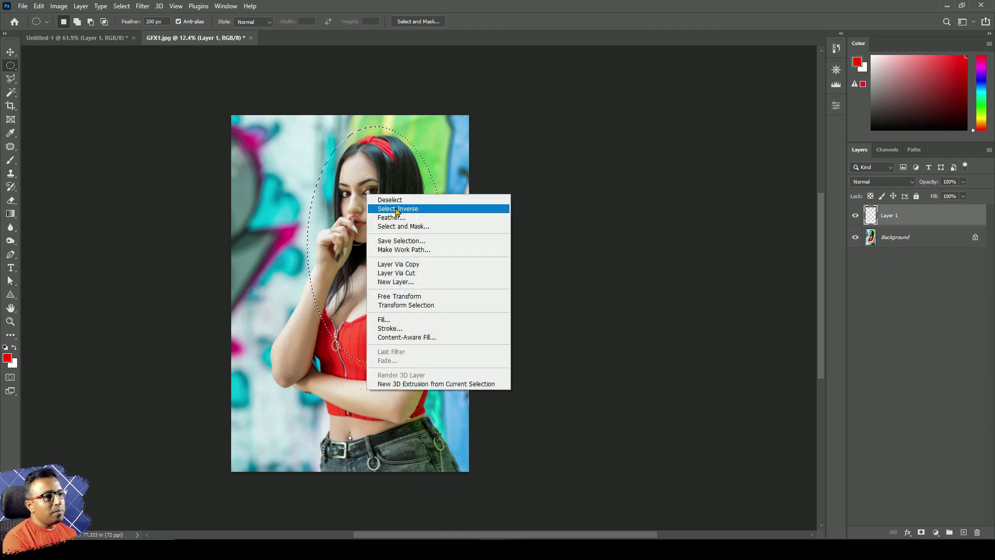
click(533, 5)
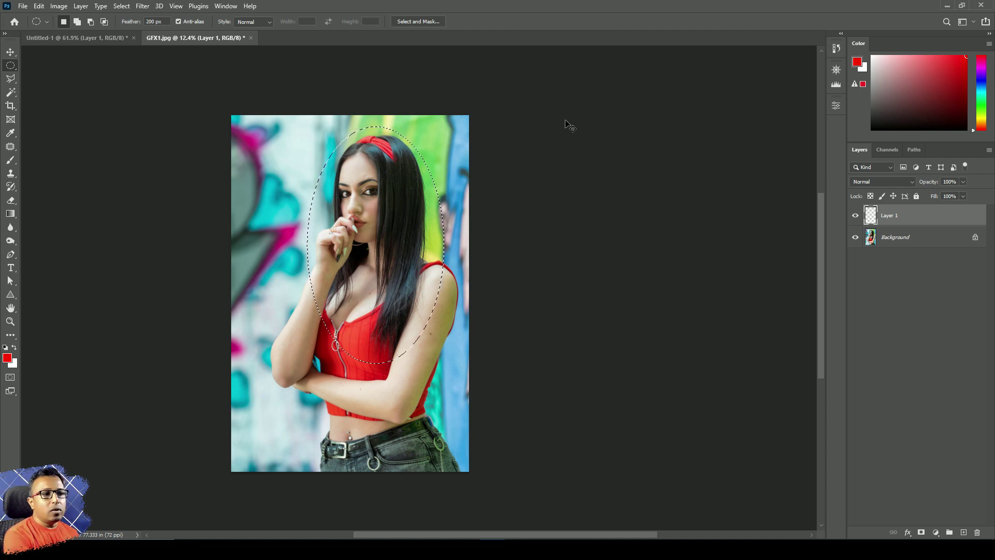
key(ctrl+shift+i)
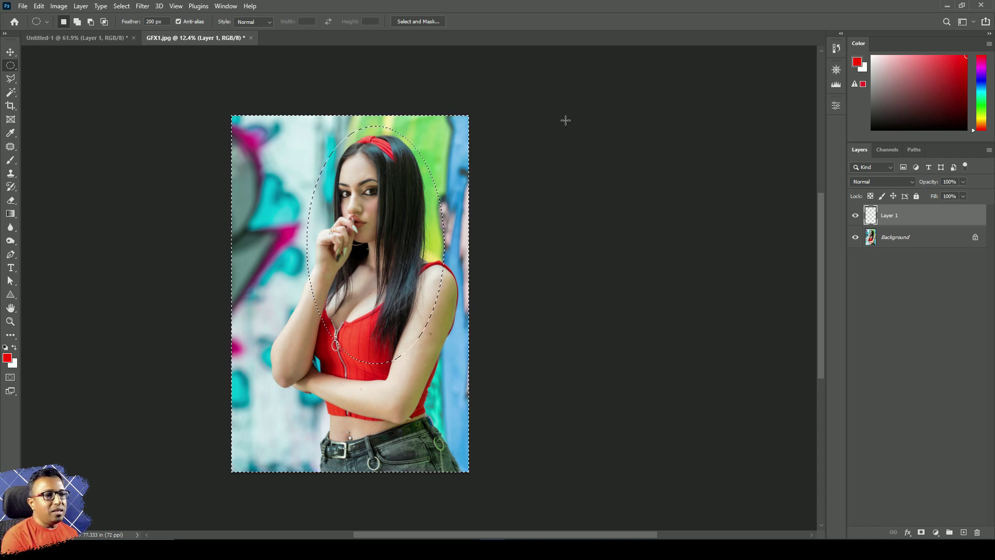
key(ctrl+BackSpace)
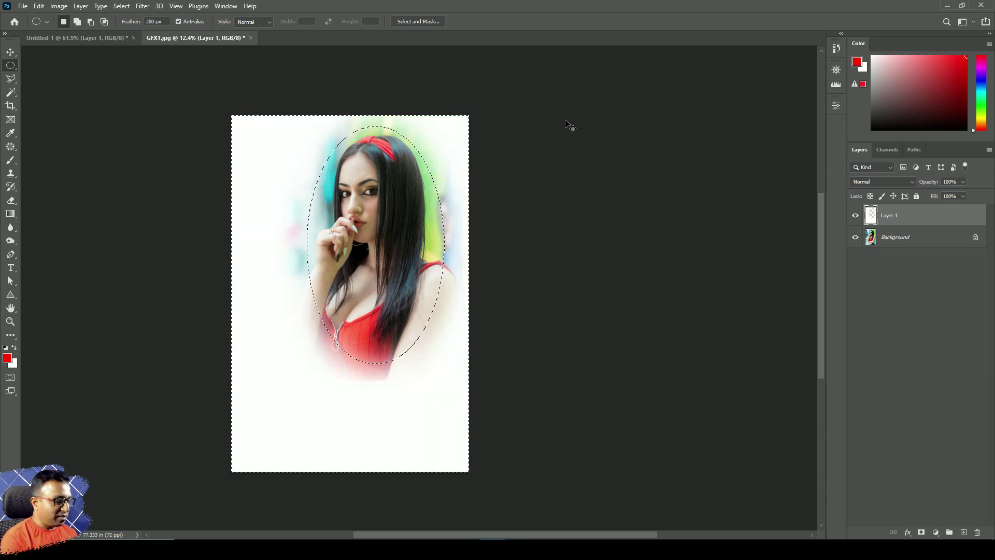
key(ctrl+d)
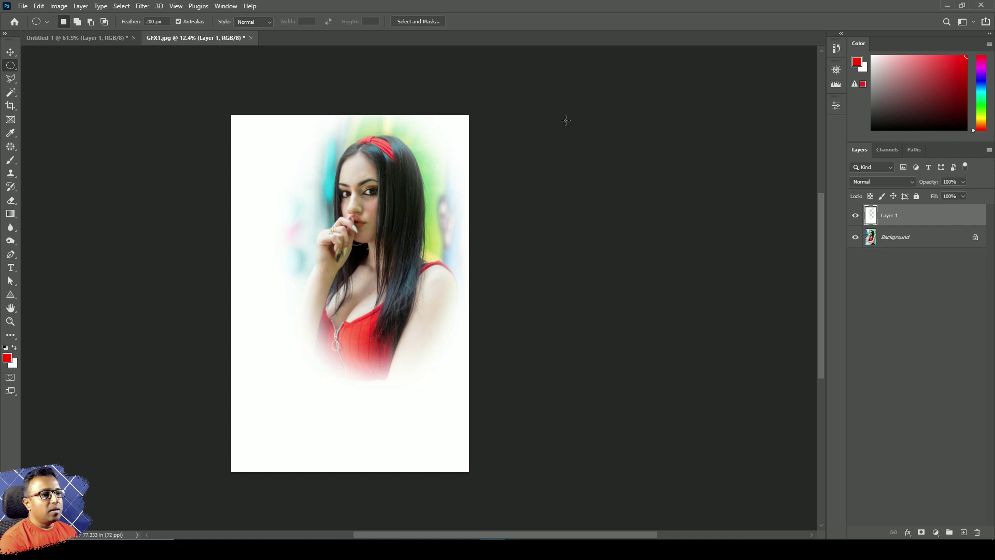
Toggle the Background layer's visibility off and on, and try moving the white vignette on Layer 1 before undoing the move
click(856, 237)
click(855, 238)
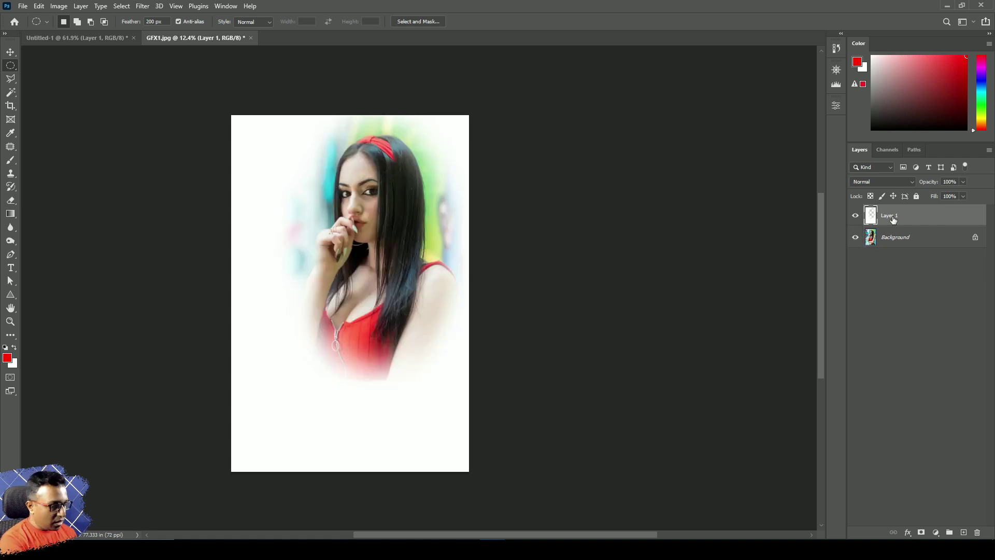
key(v)
mouse_move(435, 275)
mouse_down()
mouse_move(384, 322)
mouse_move(332, 275)
mouse_move(425, 263)
mouse_up()
key(ctrl+z)
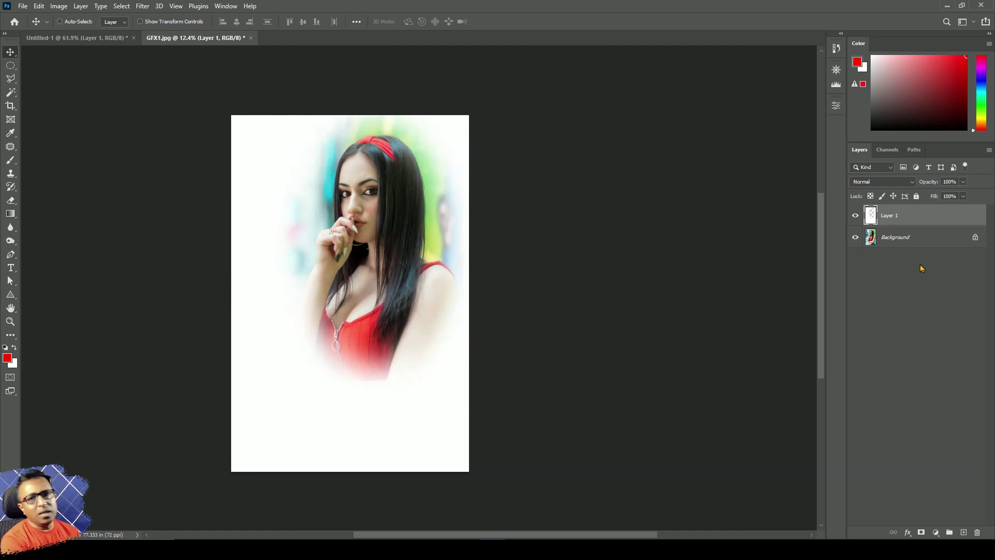
Compare the photo with and without the white vignette by toggling Layer 1's visibility
click(901, 237)
click(900, 216)
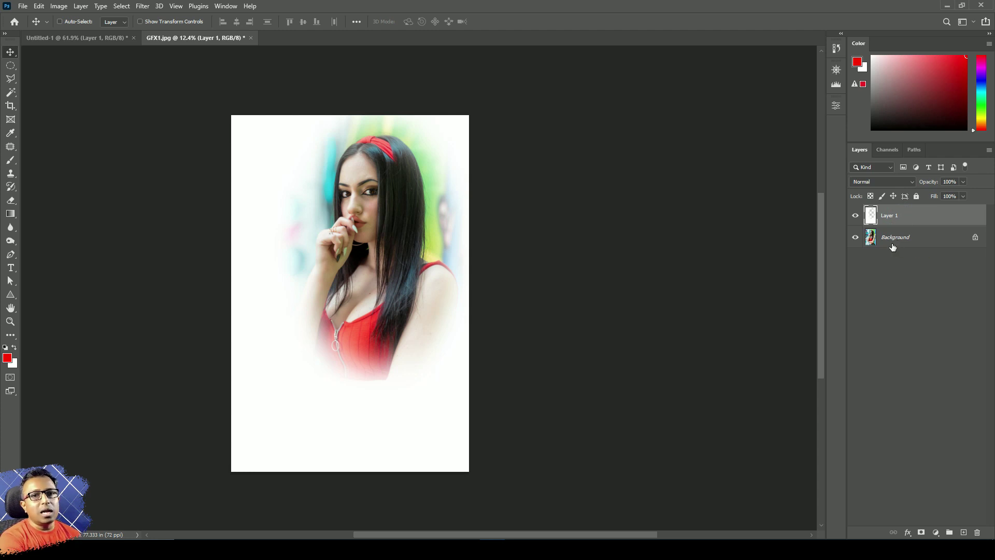
click(855, 215)
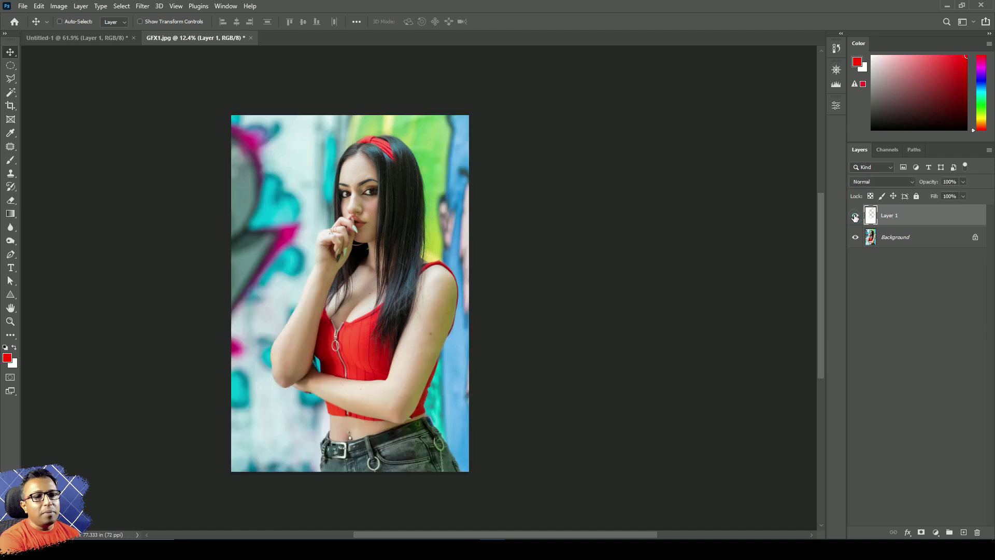
click(855, 215)
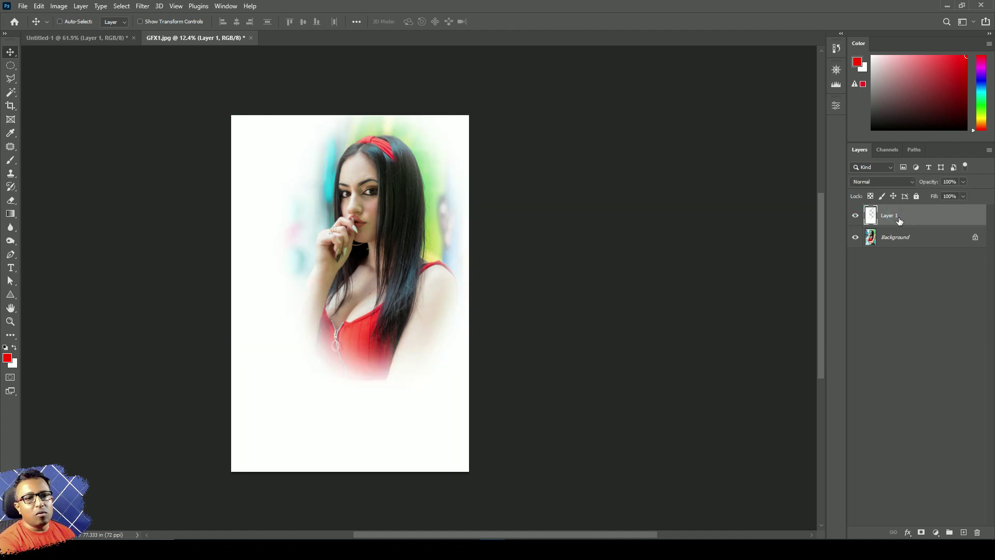
click(858, 219)
click(857, 219)
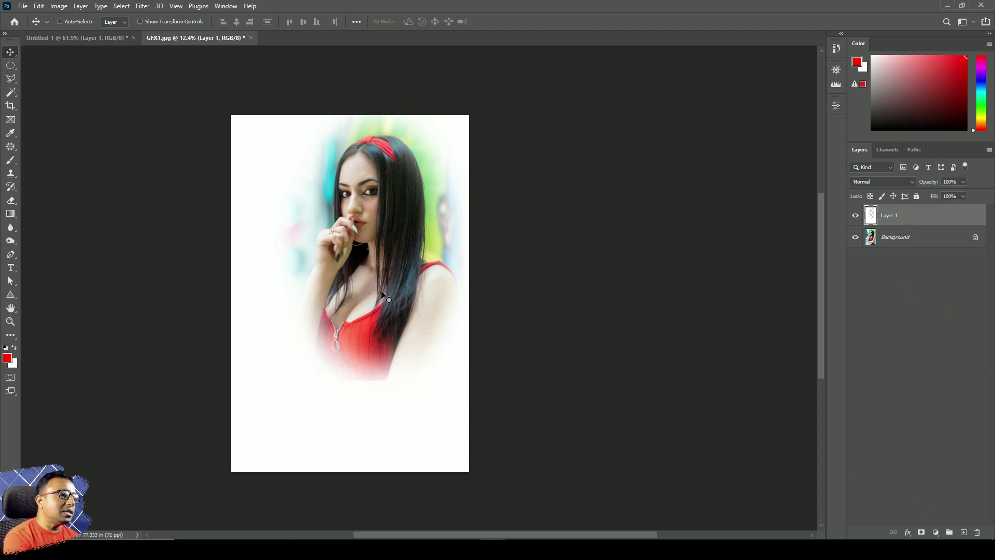
Shift the white vignette on Layer 1 across the photo to demonstrate its independence from the Background, and undo the shift
scroll(379, 272, up, 3)
scroll(379, 272, down, 3)
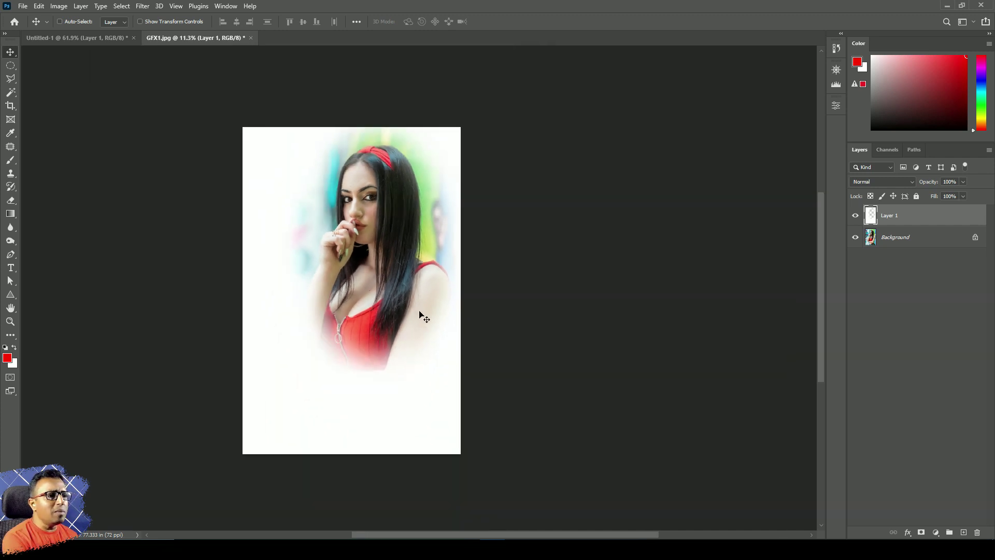
drag(417, 317, 366, 330)
key(ctrl+z)
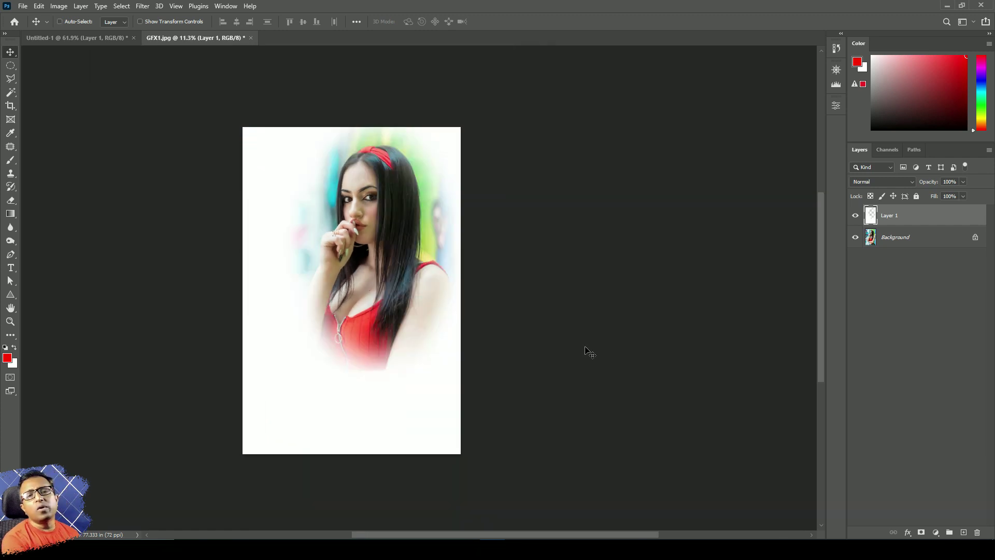